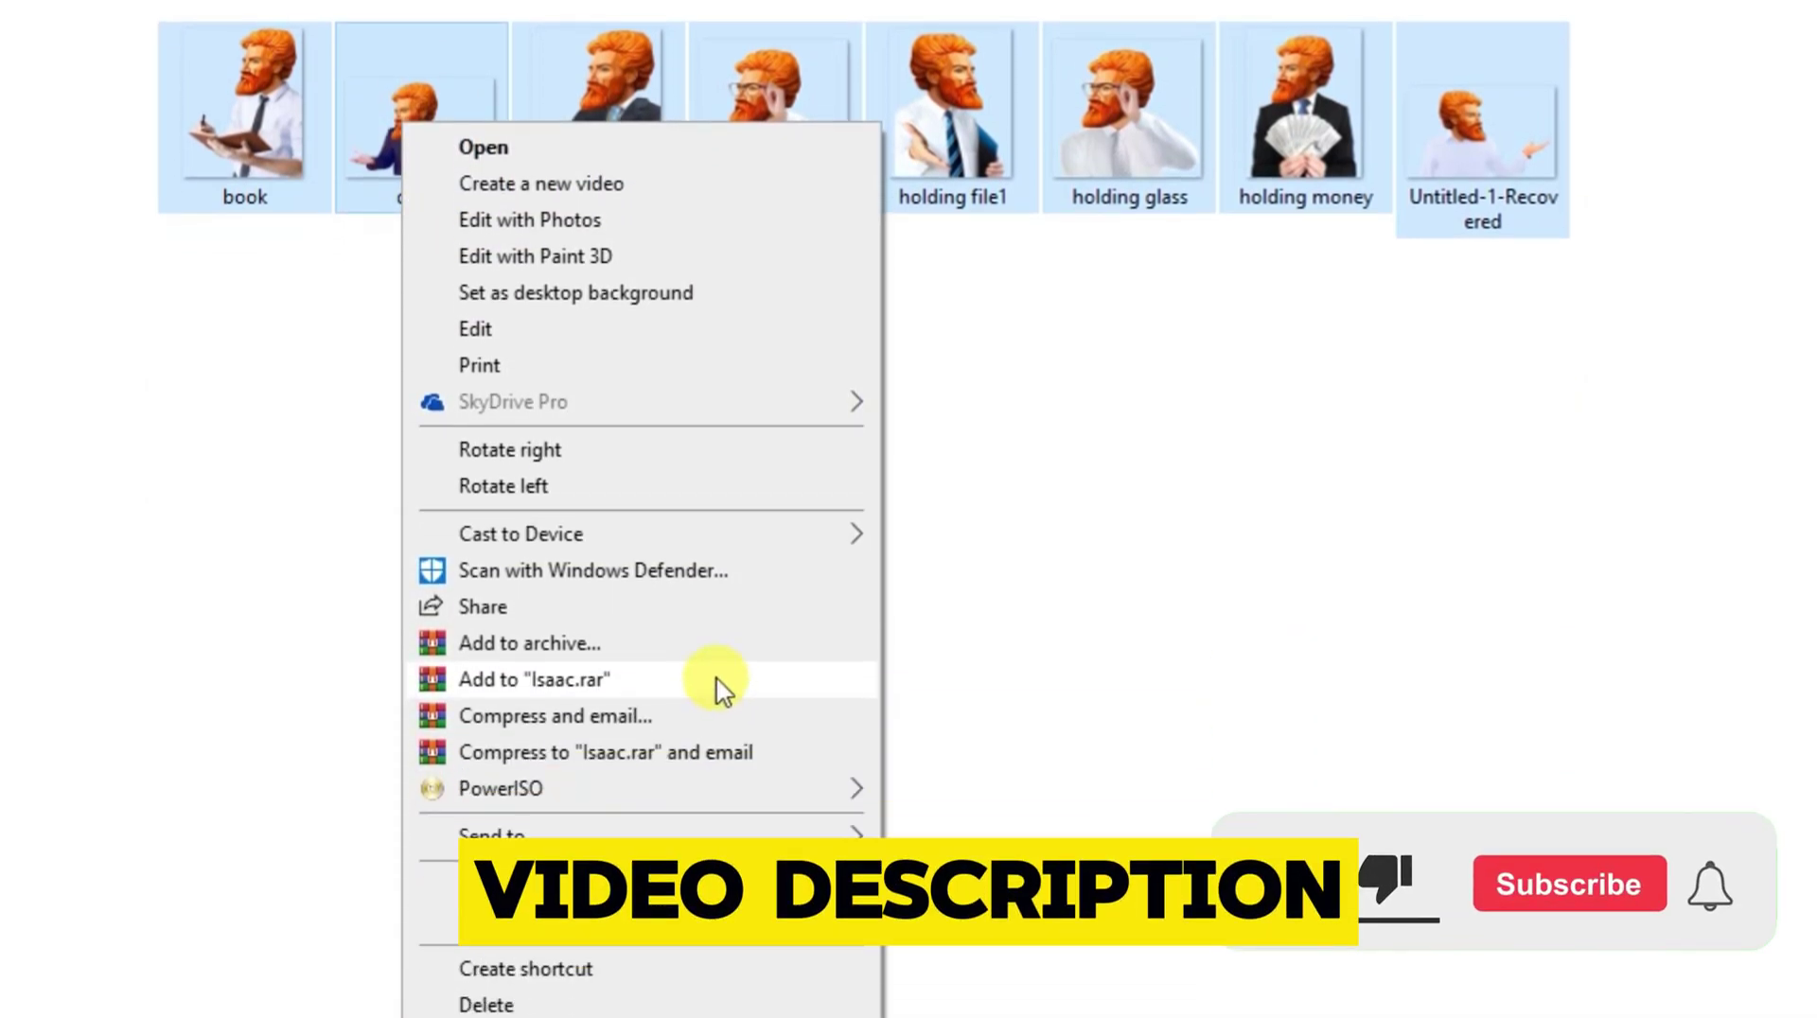
- Compress the selected character images into an Isaac.rar archive
left_click(729, 653)
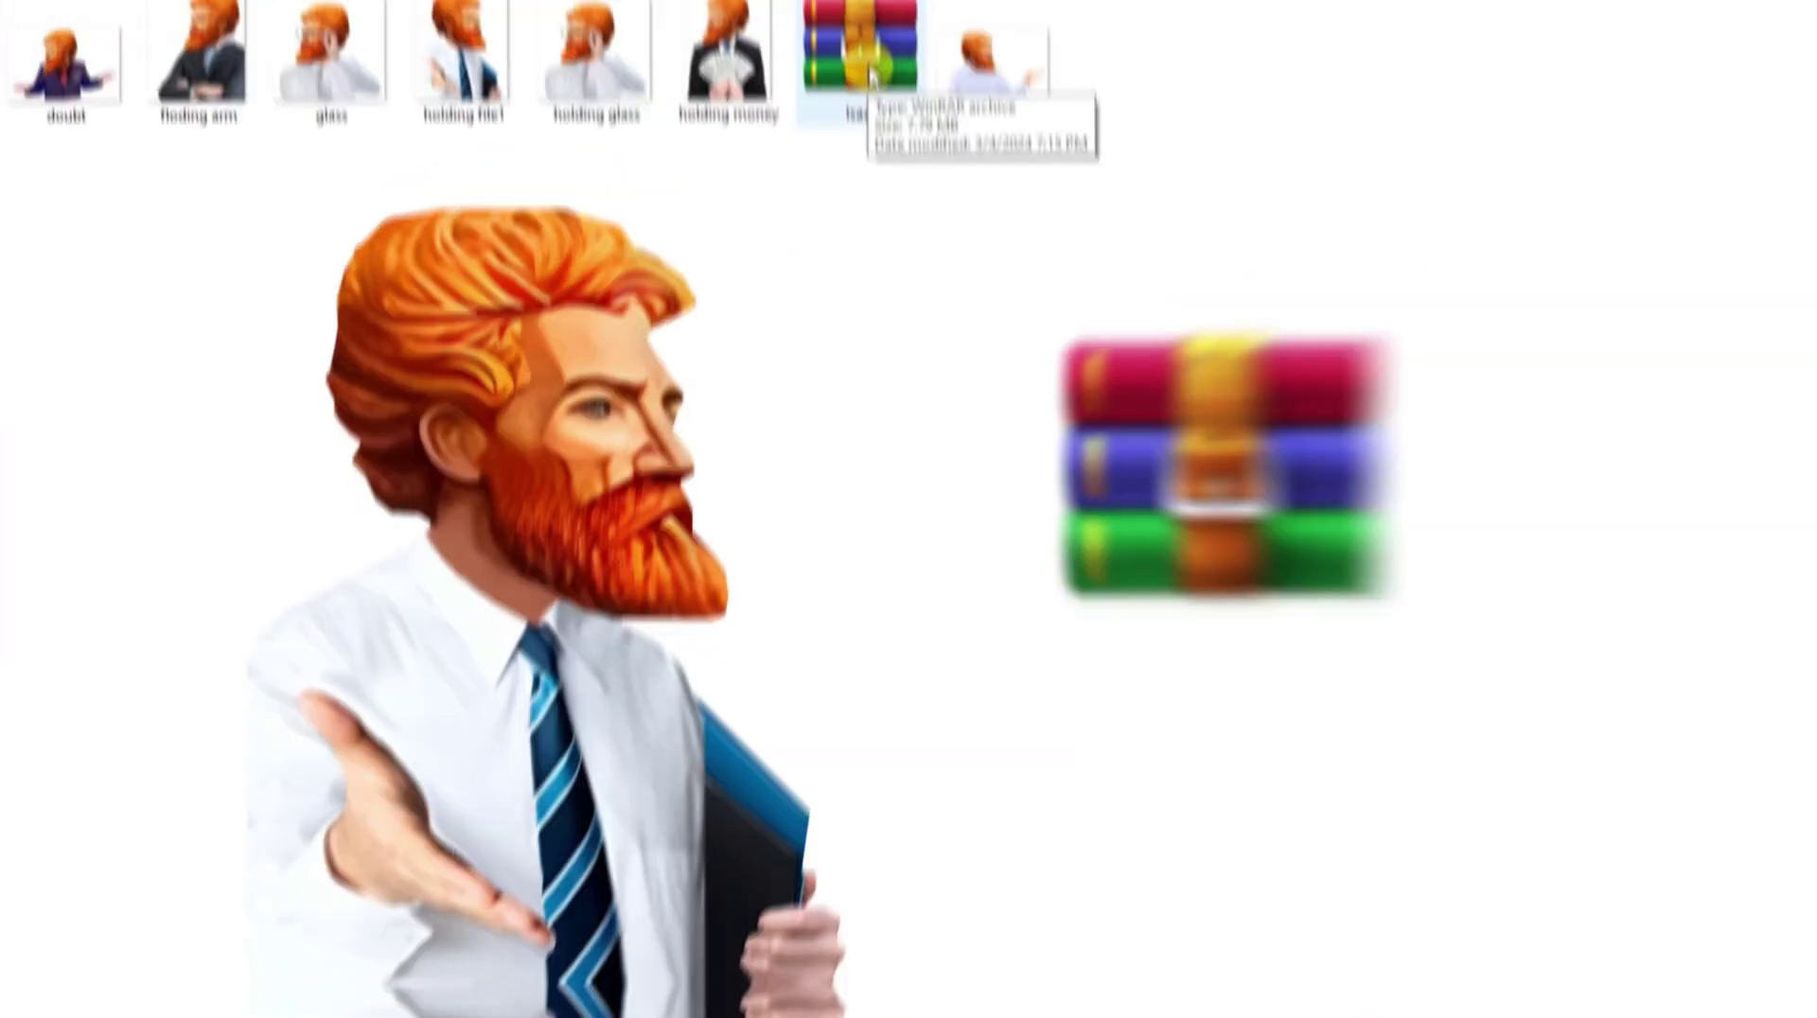
left_click(967, 94)
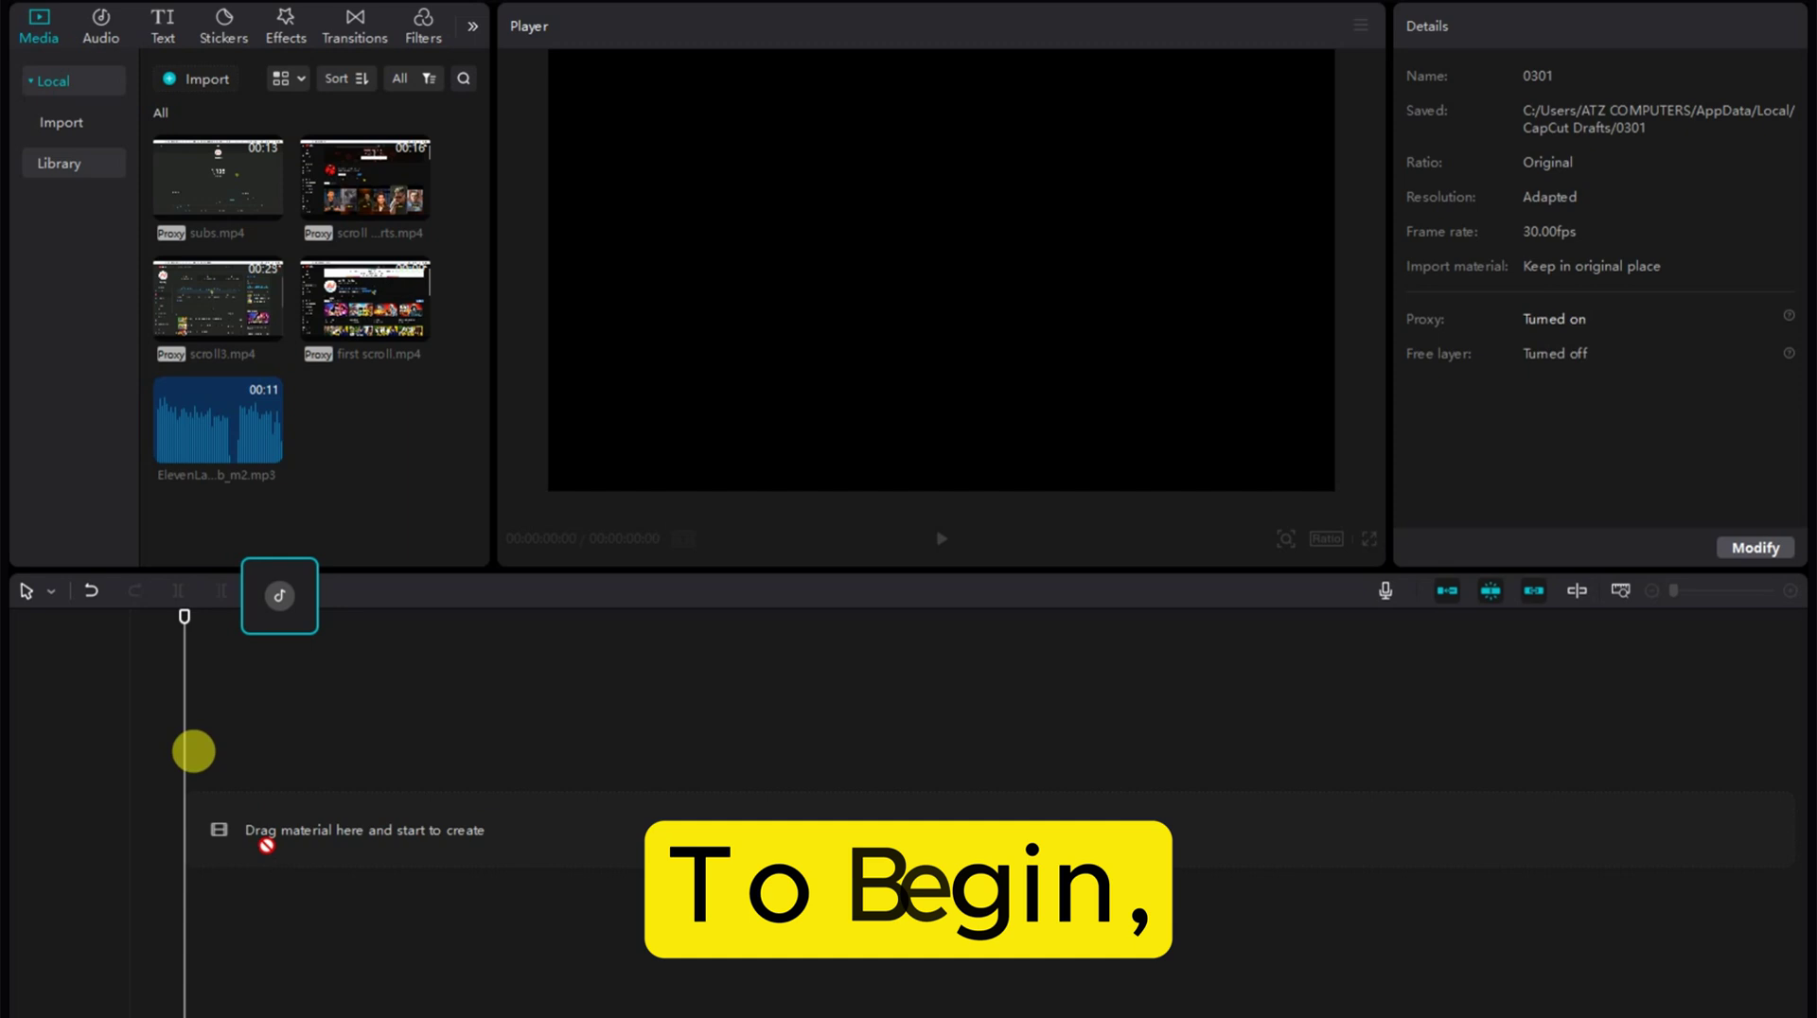
- Add the ElevenLabs voice-over MP3 to the start of the timeline and play the reference video I Tried Youtube Shorts for 365 Days!.mp4
left_click_drag(267, 845, 236, 885)
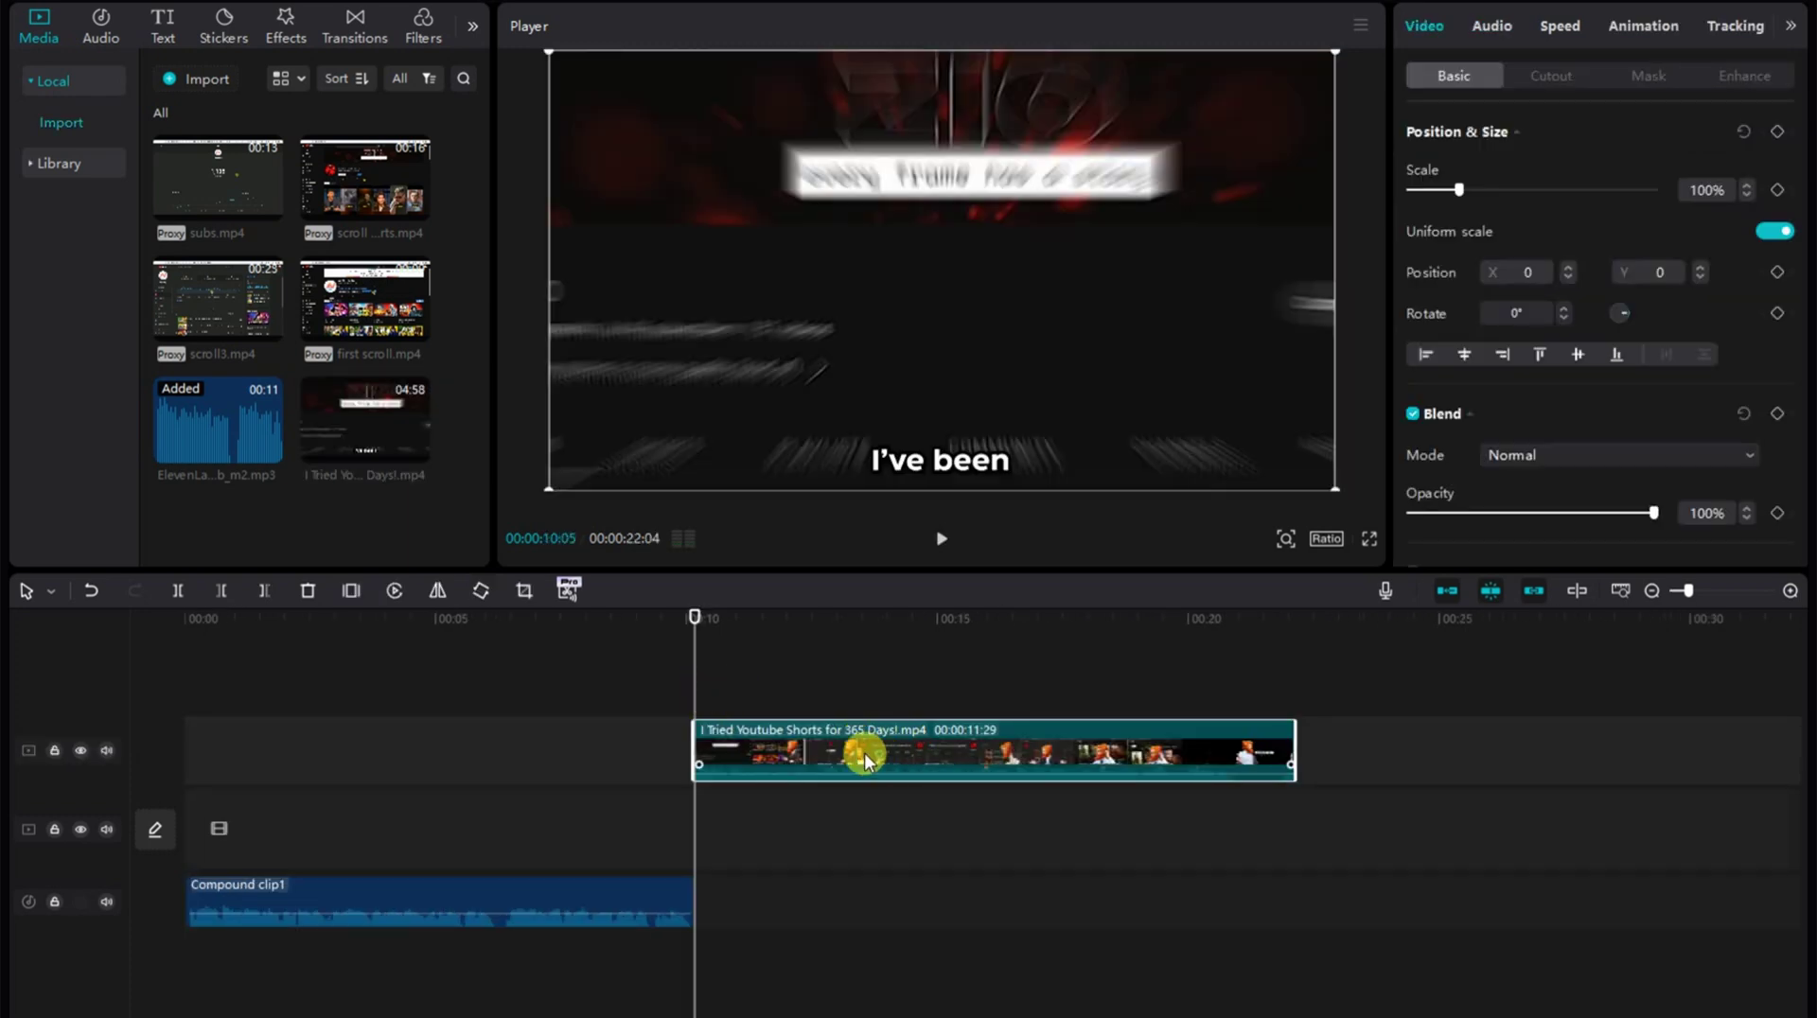
key("space")
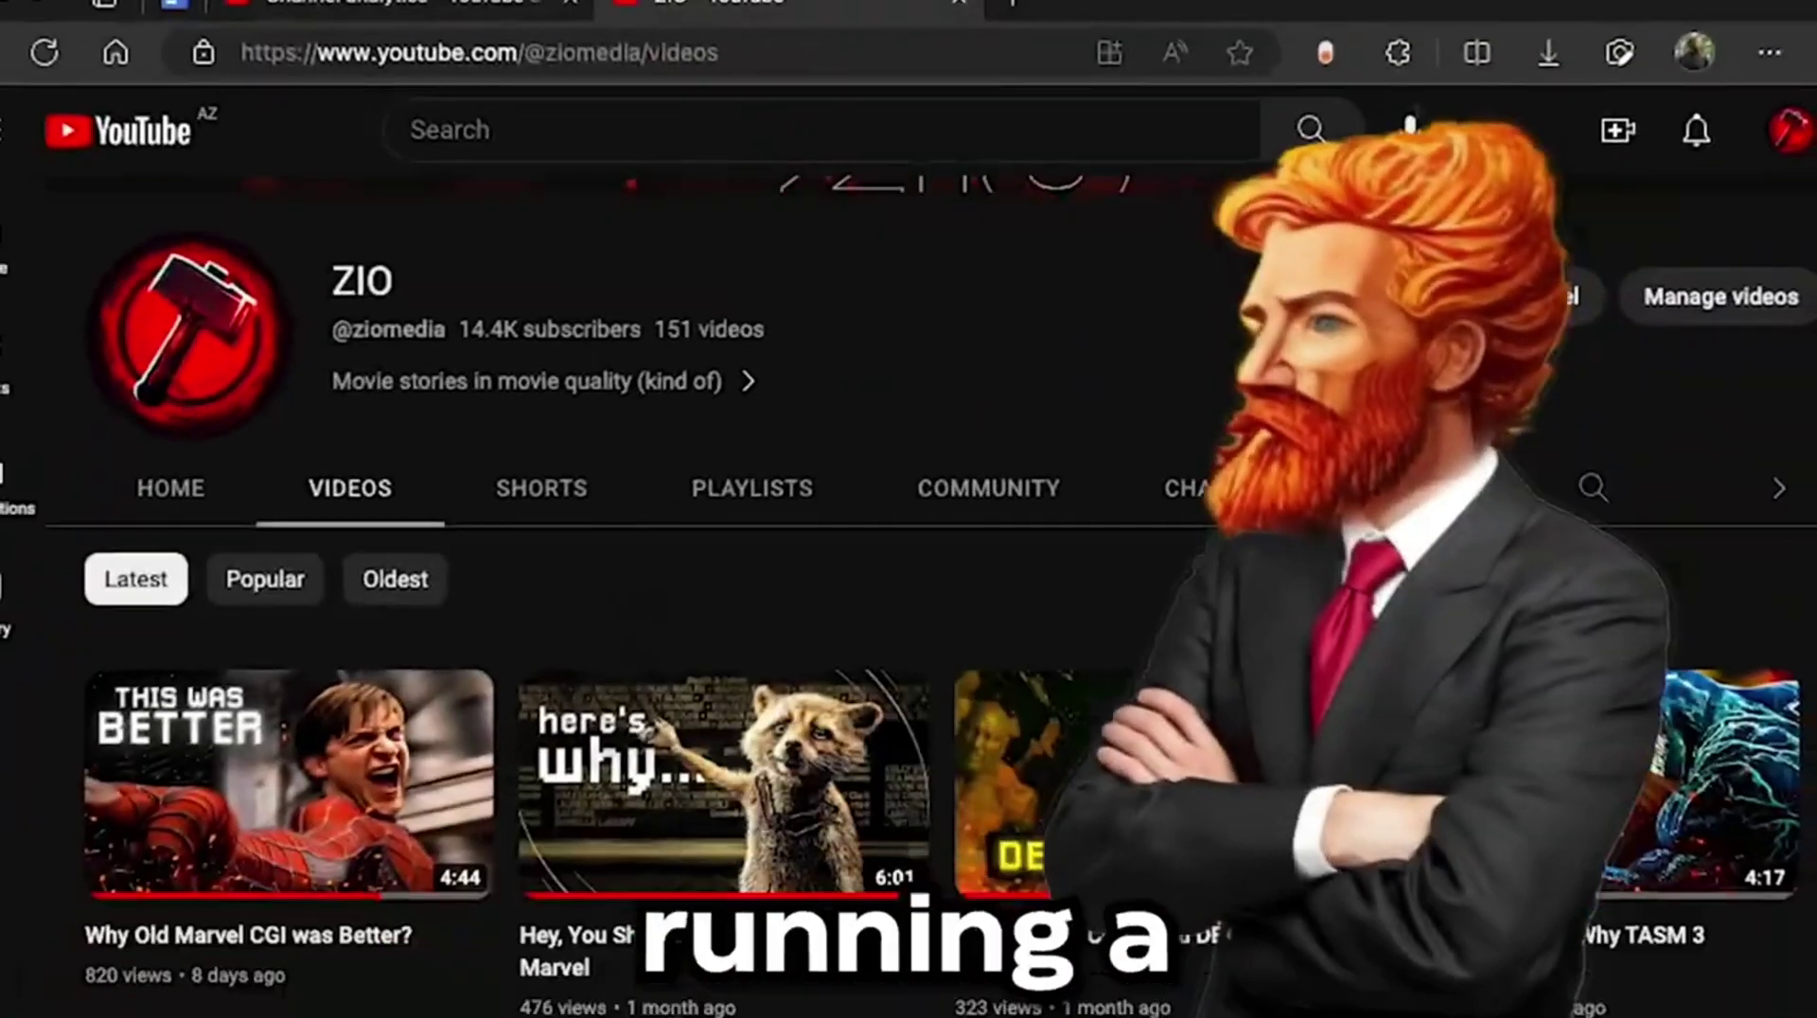
scroll(662, 663, "down", 15)
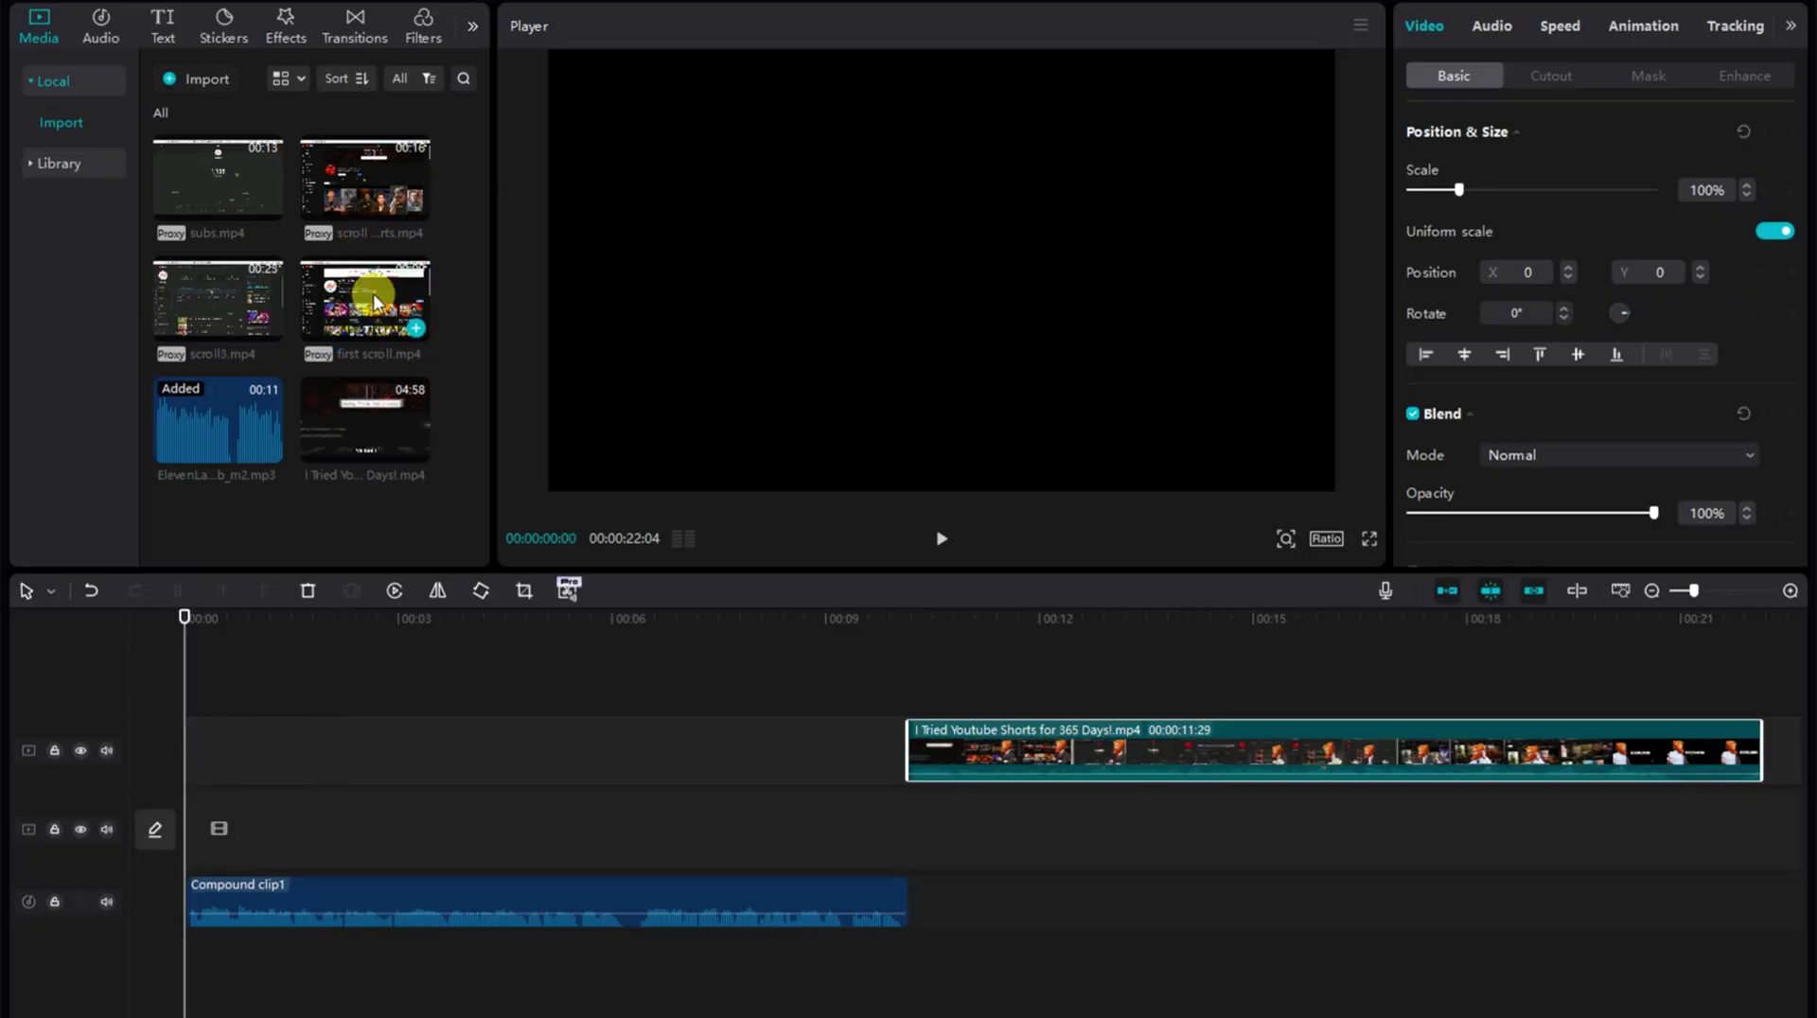
- Add first scroll.mp4 to the start of the main track and play the timeline
left_click(416, 330)
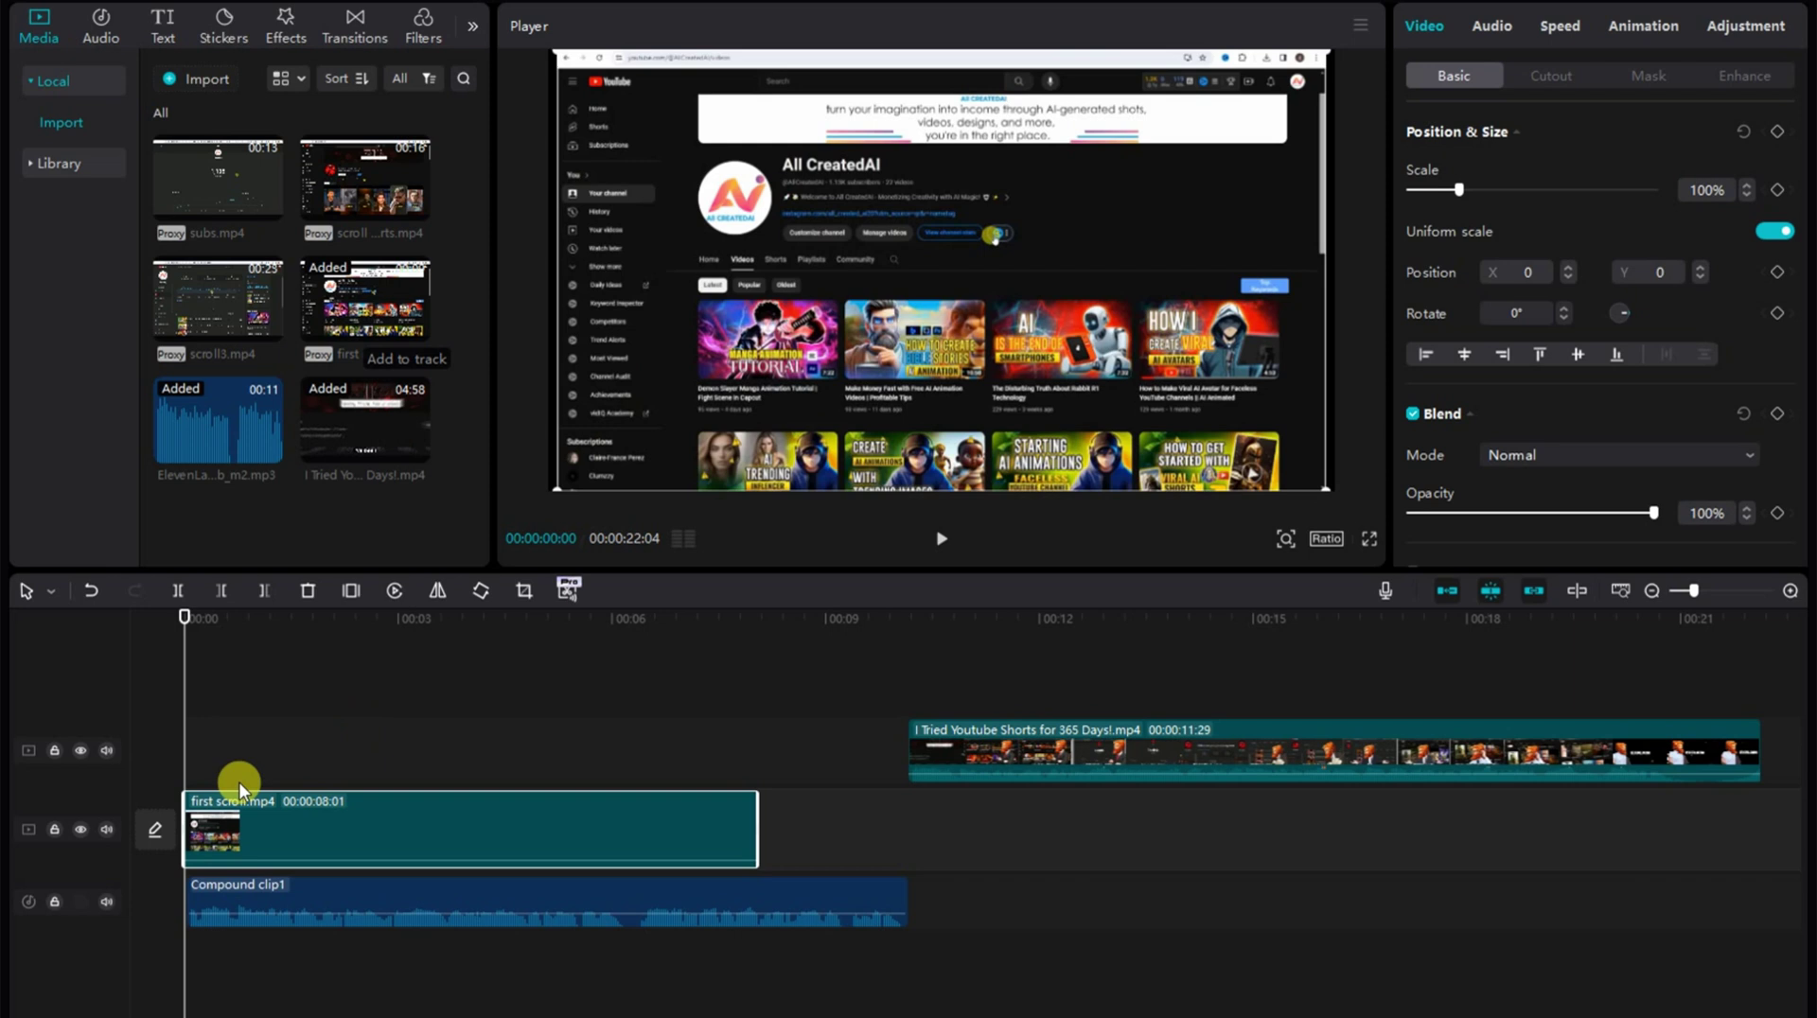
key("space")
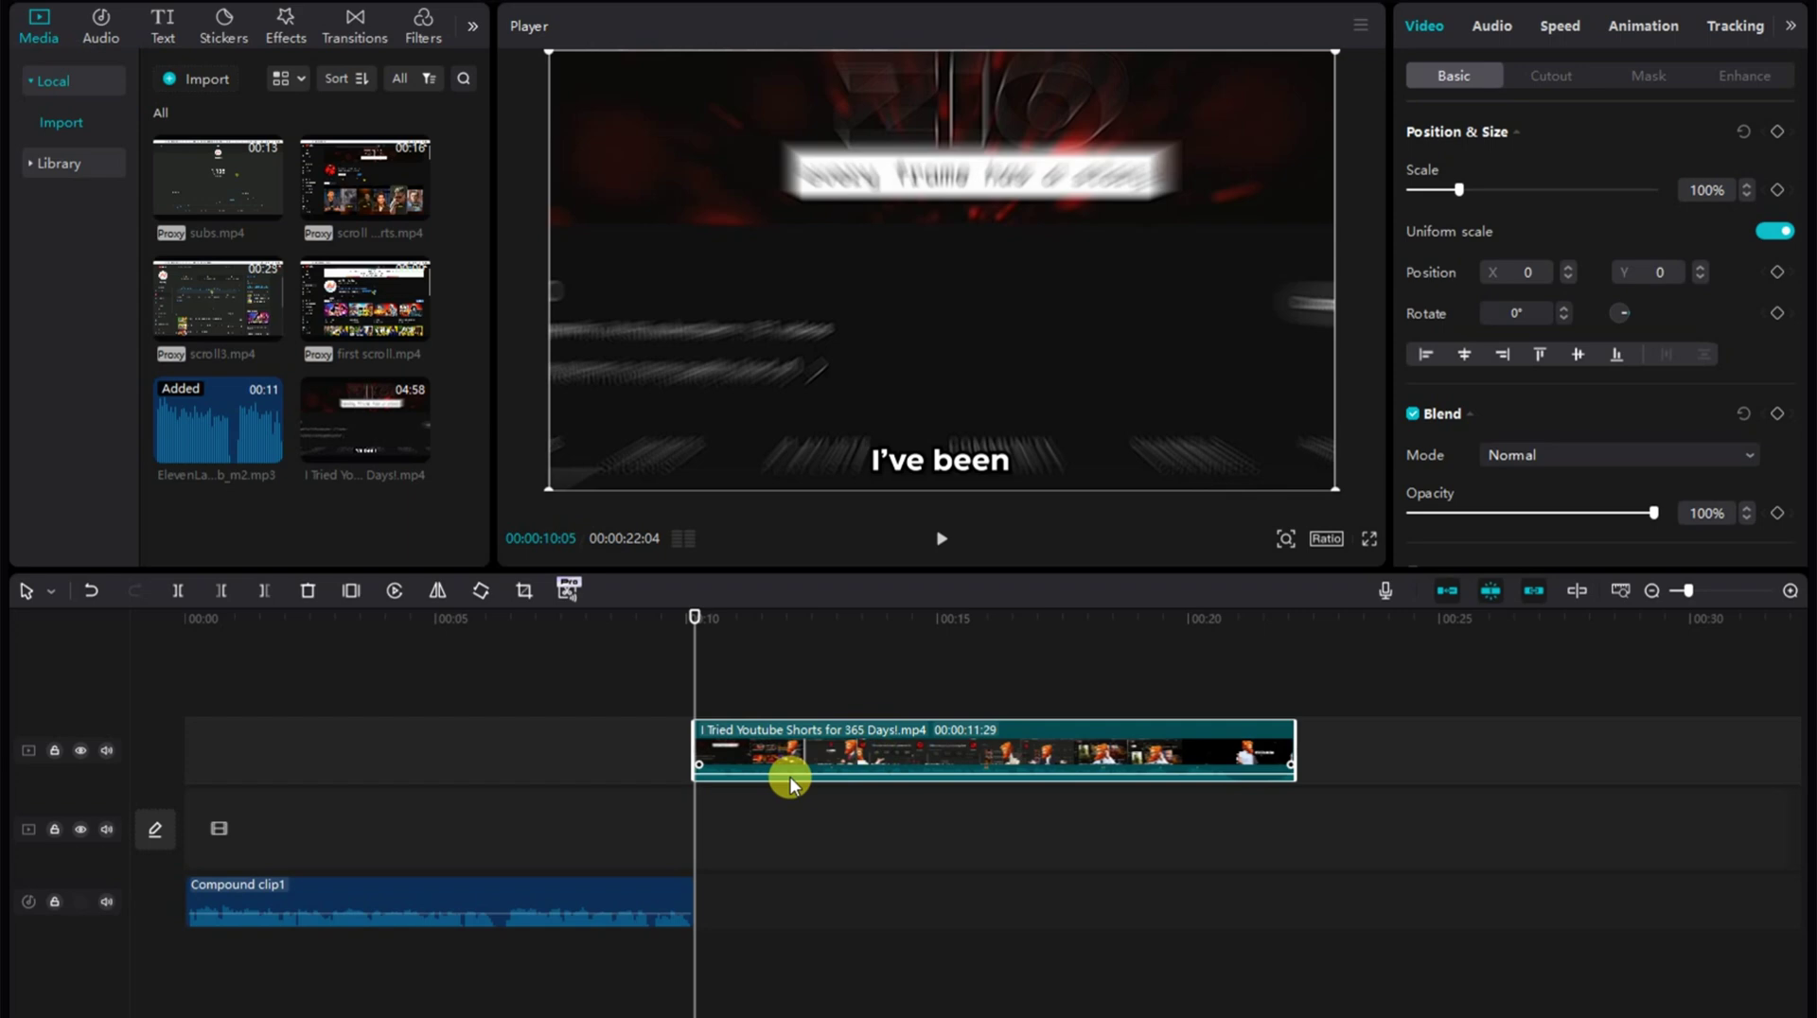
key("space")
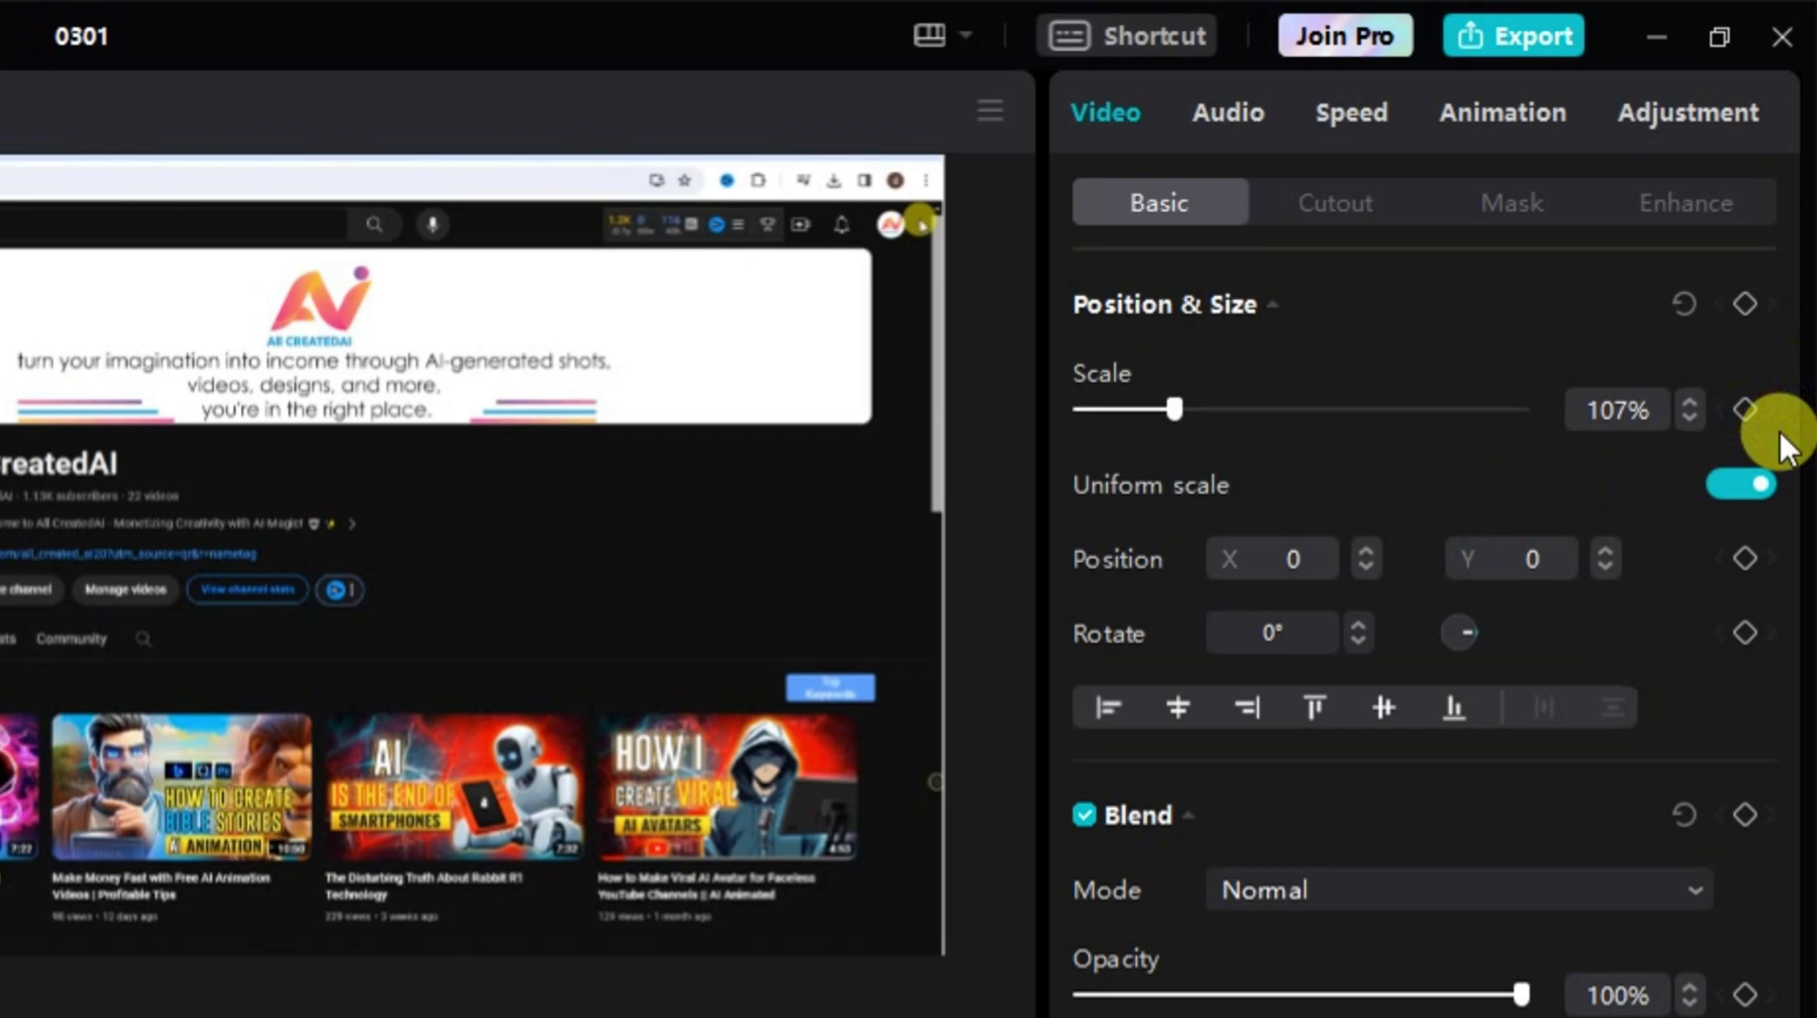
- Add a Position & Size keyframe at the start of the first record isaac.mp4 clip and set its scale to 135%
left_click_drag(1168, 417, 1209, 417)
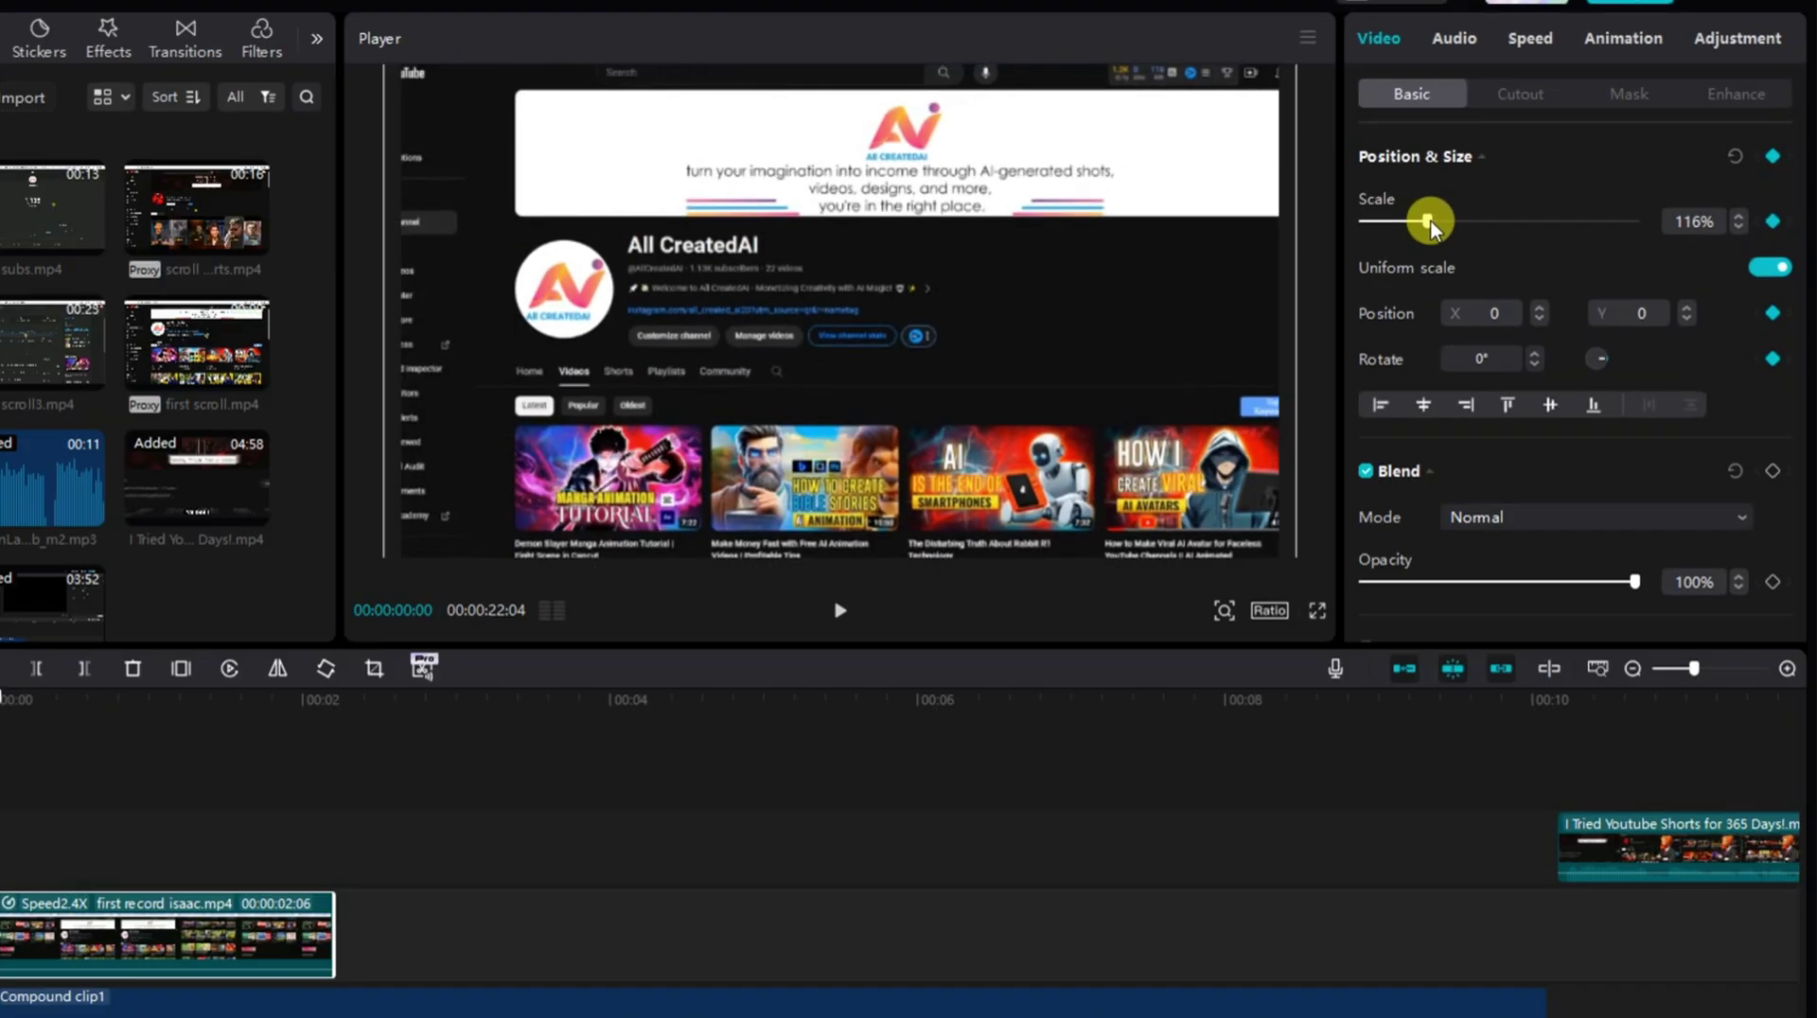
left_click_drag(1480, 192, 1474, 192)
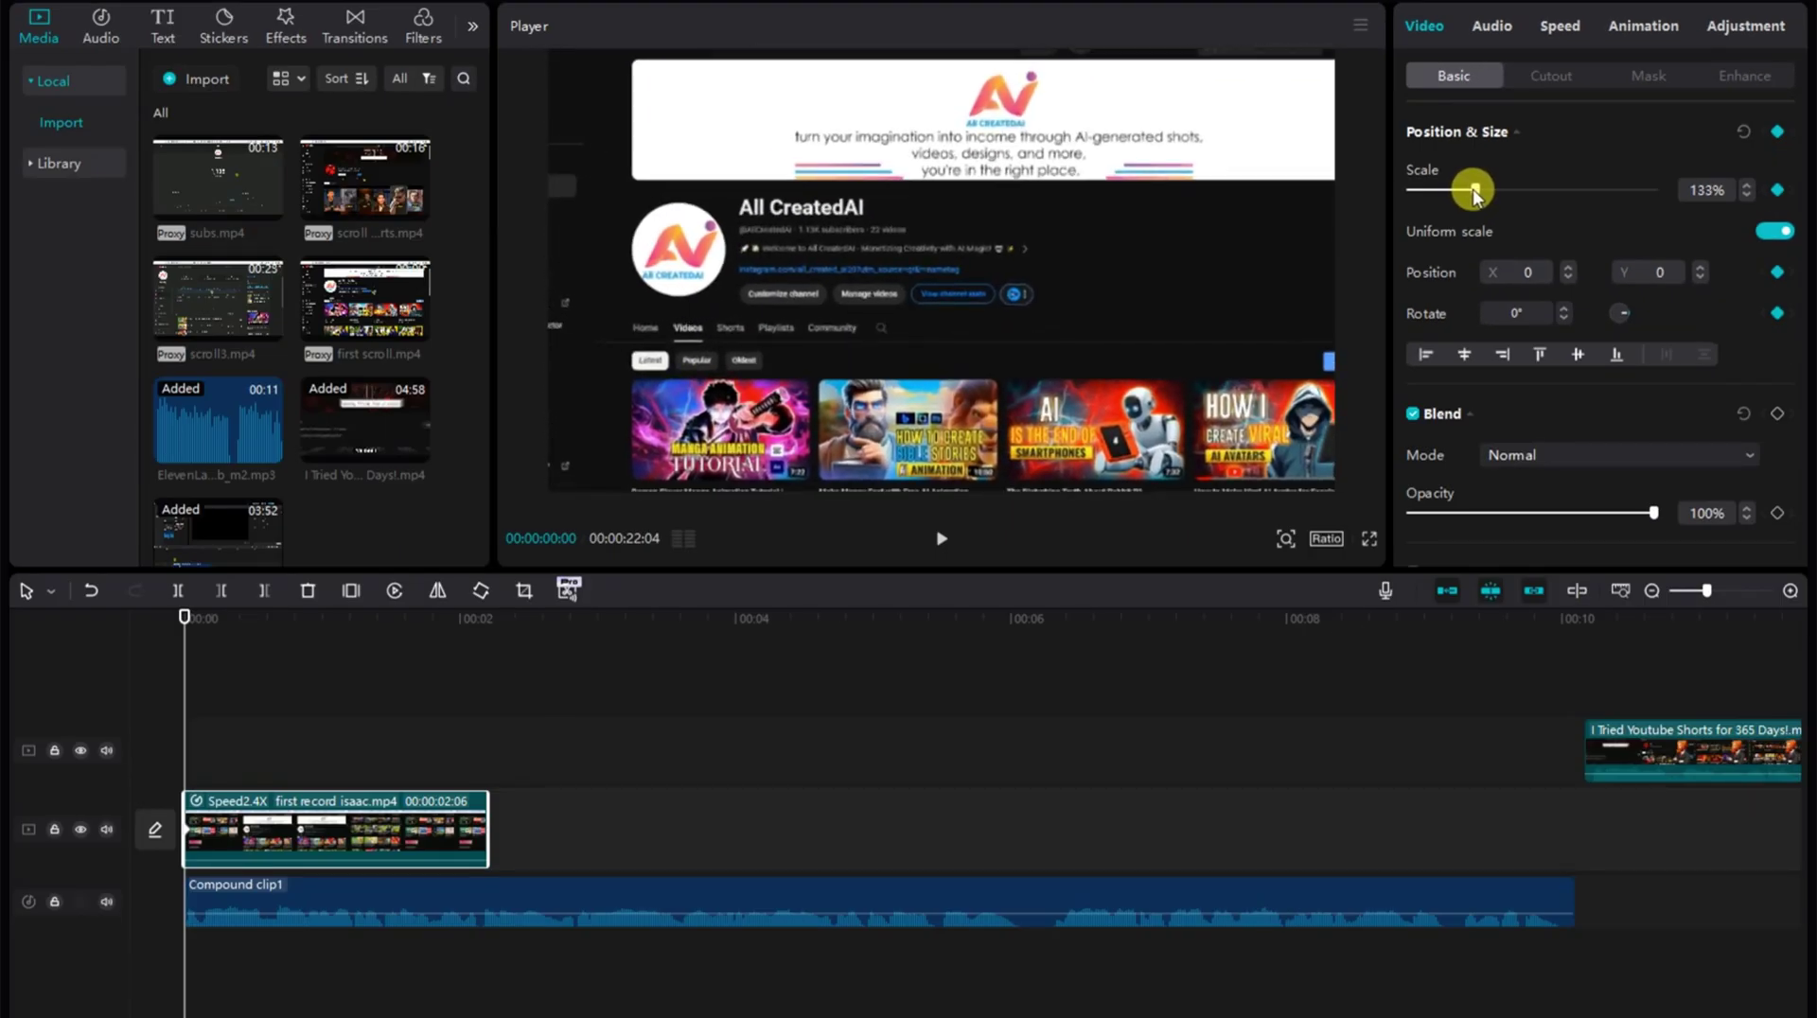
left_click(1742, 183)
left_click(1742, 184)
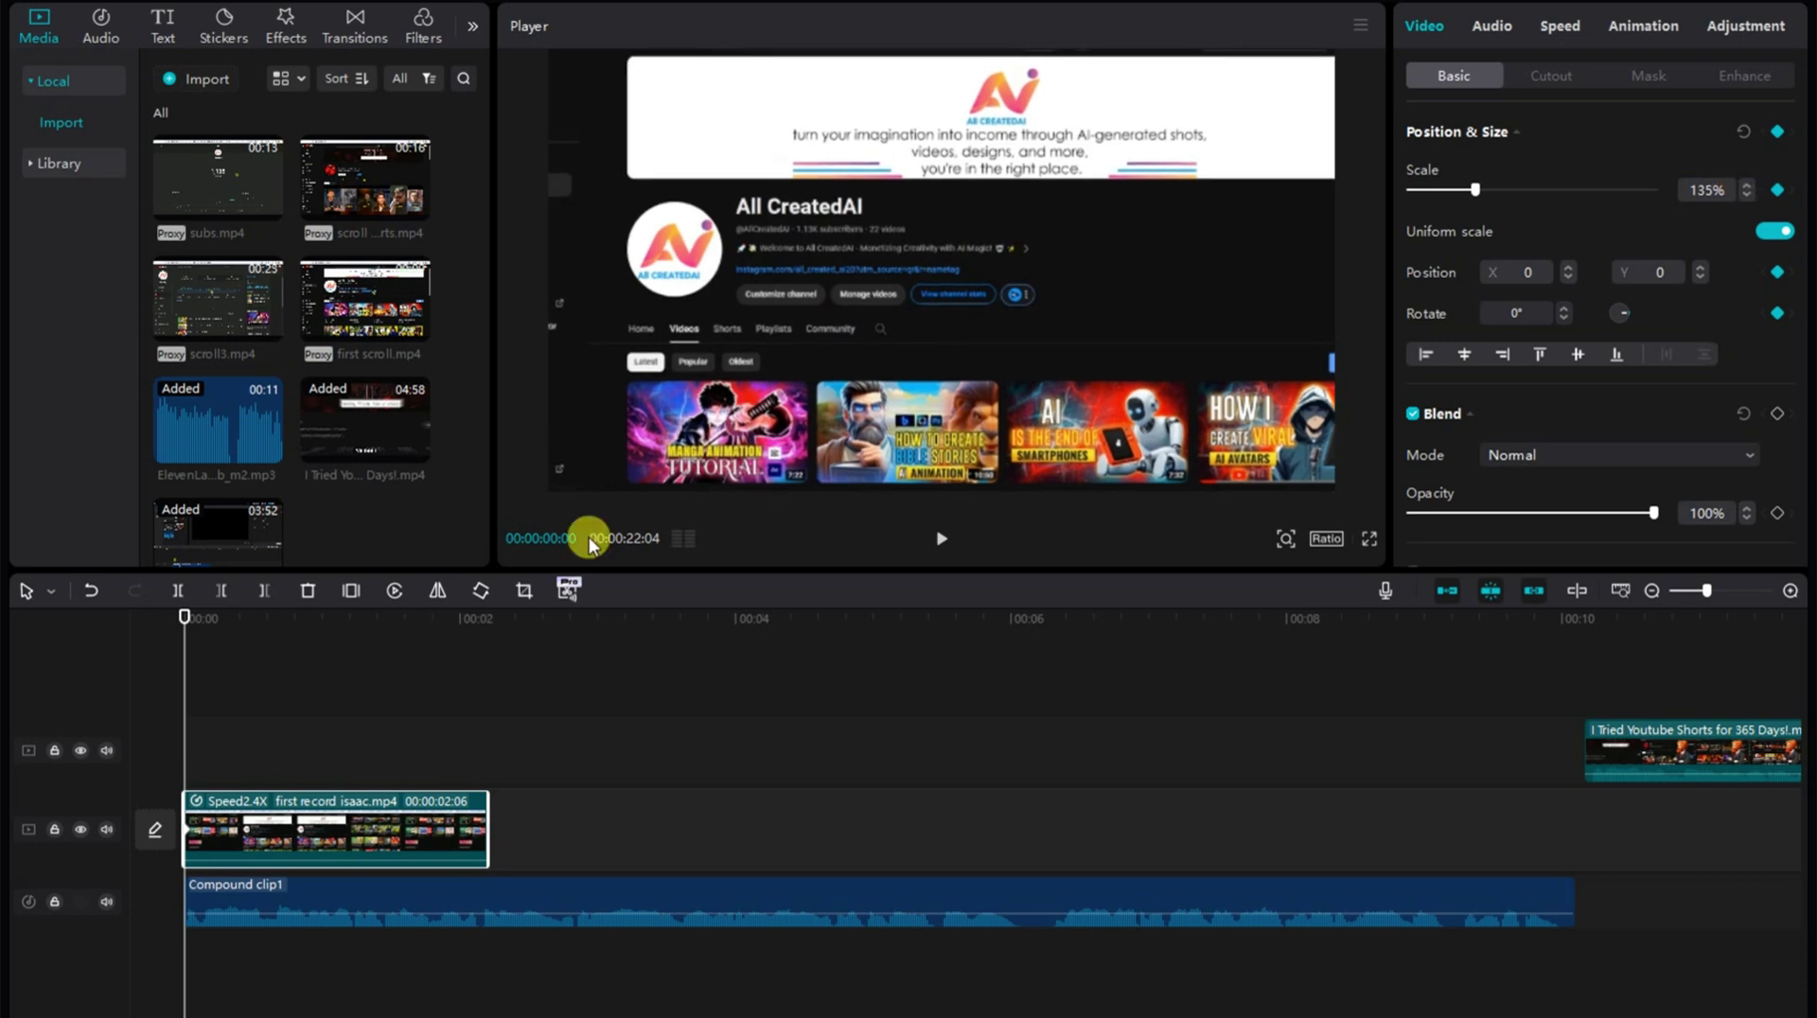
- Add a second Position & Size keyframe at 00:00:00:05 on the first clip with its scale reduced to 93%
left_click(197, 758)
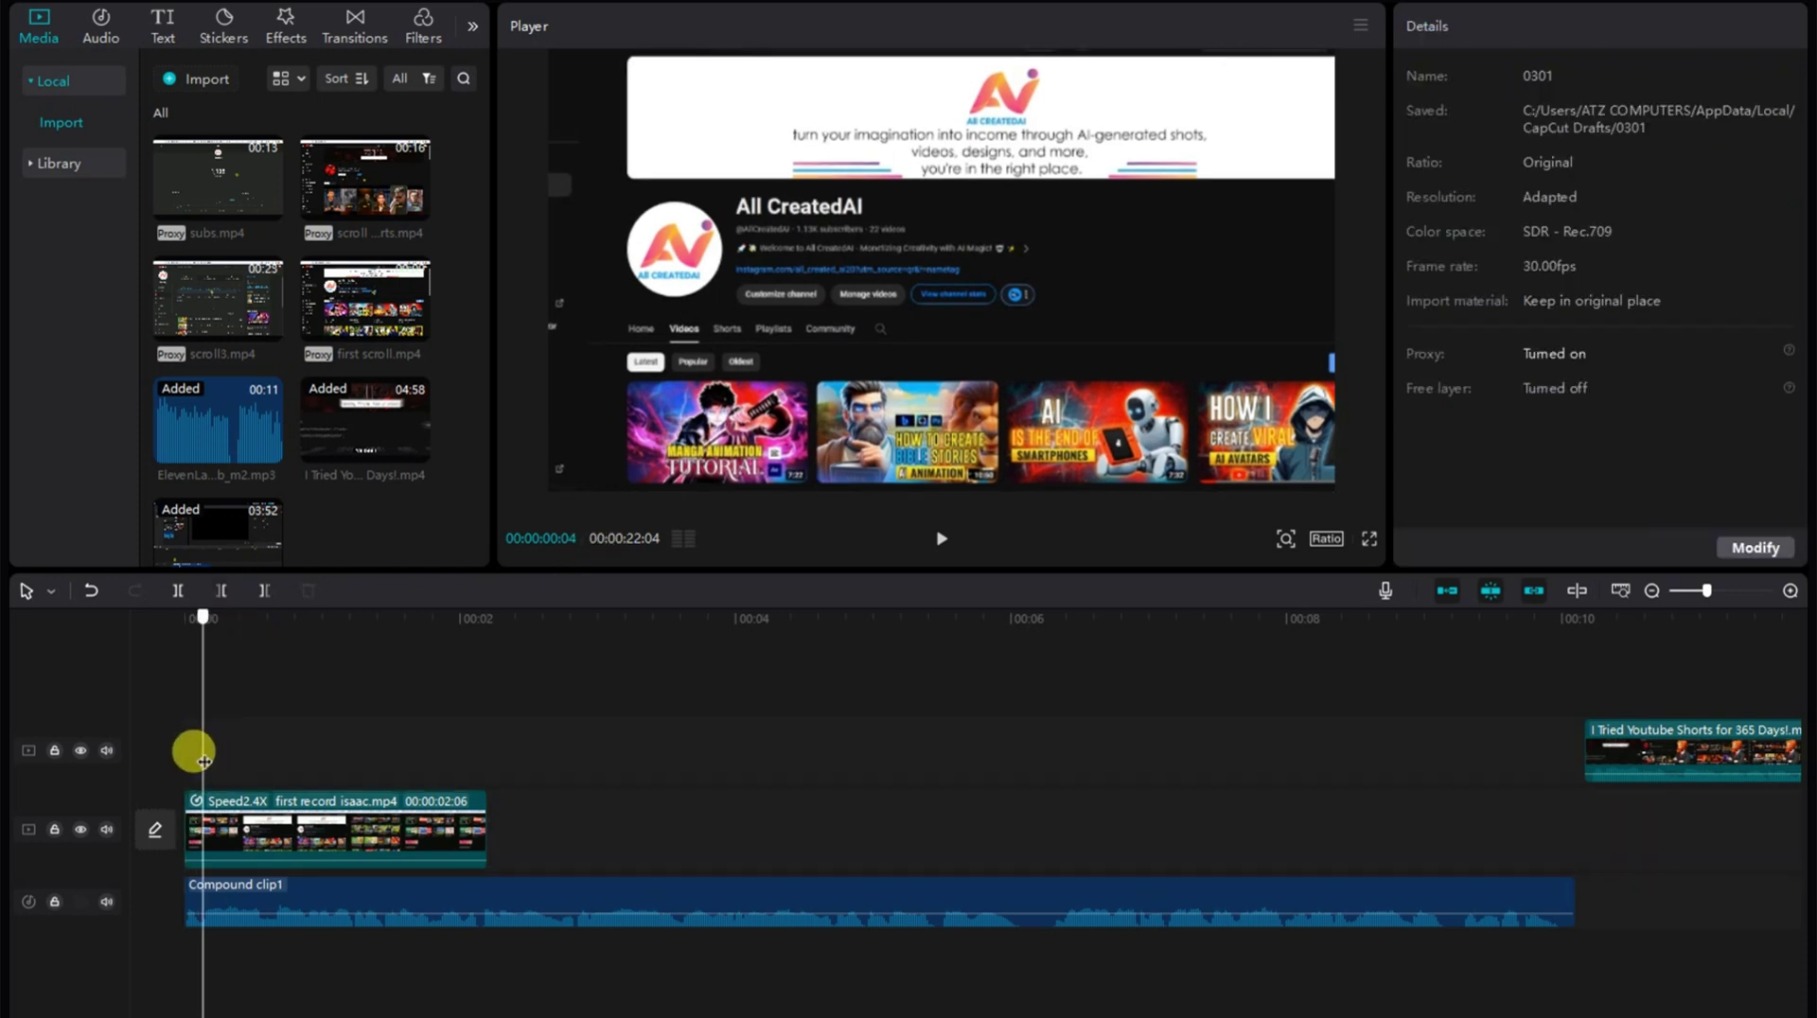
left_click(261, 855)
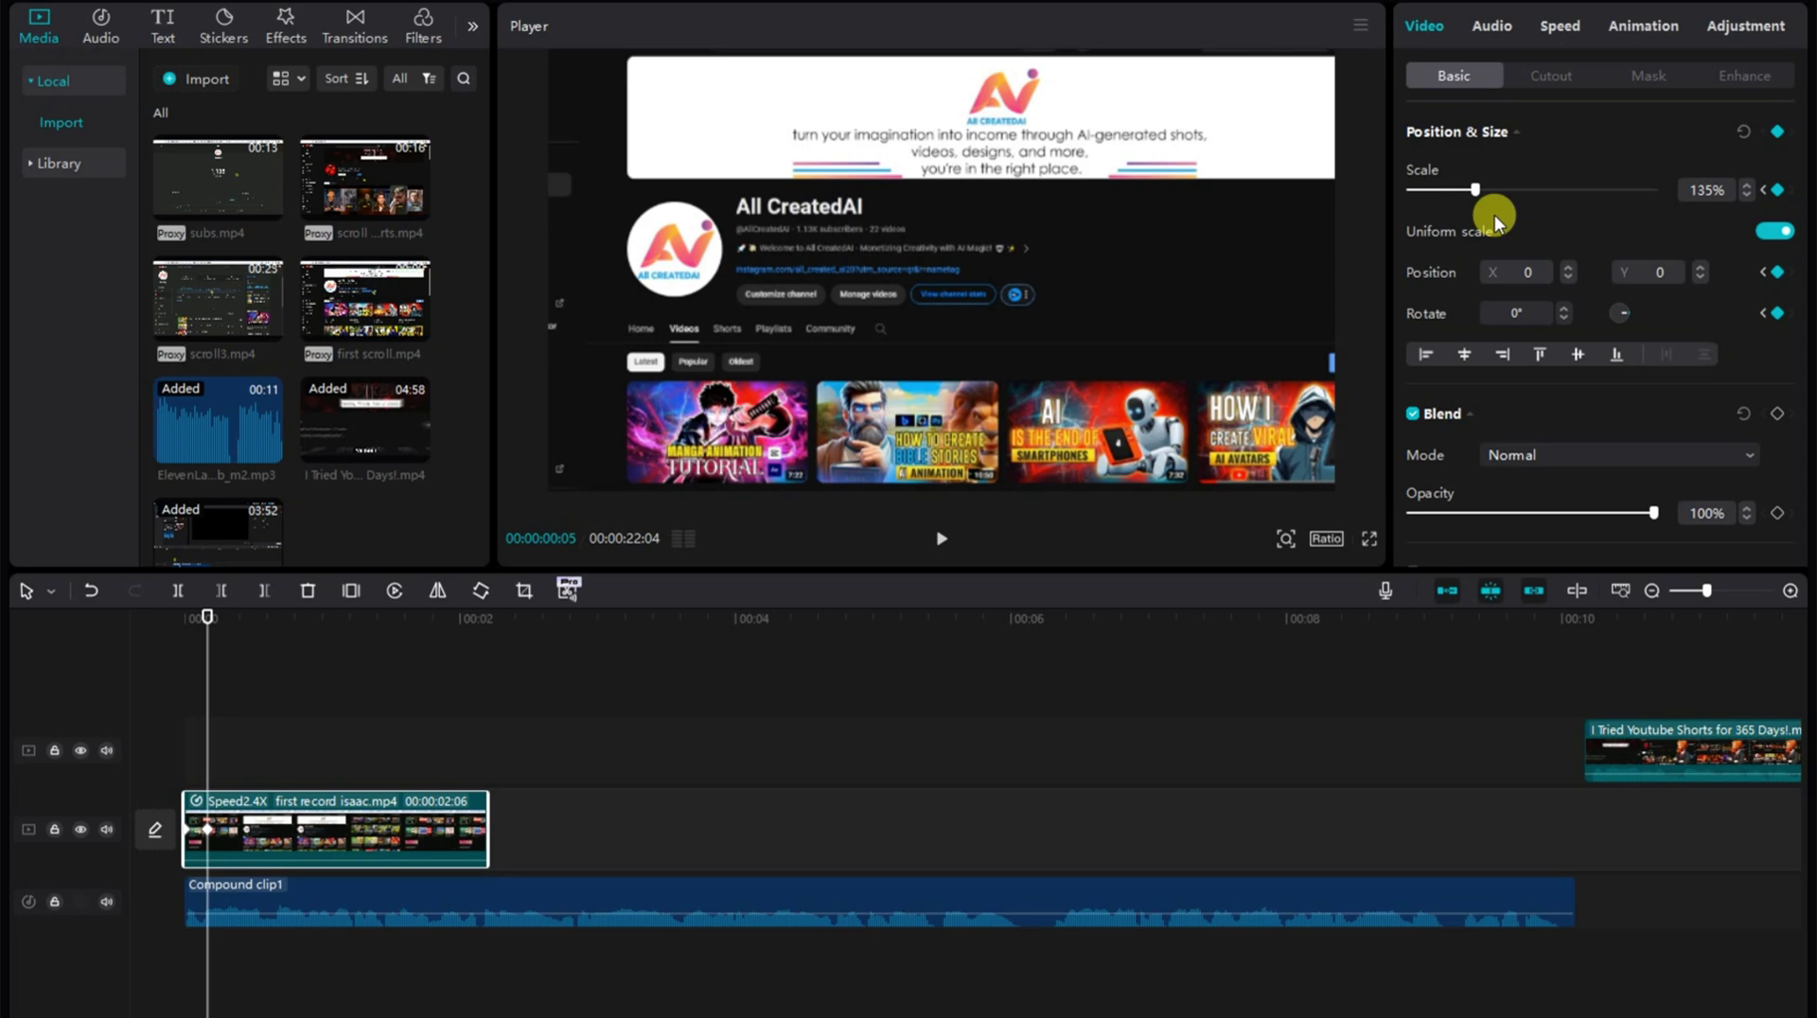
left_click_drag(1474, 190, 1456, 194)
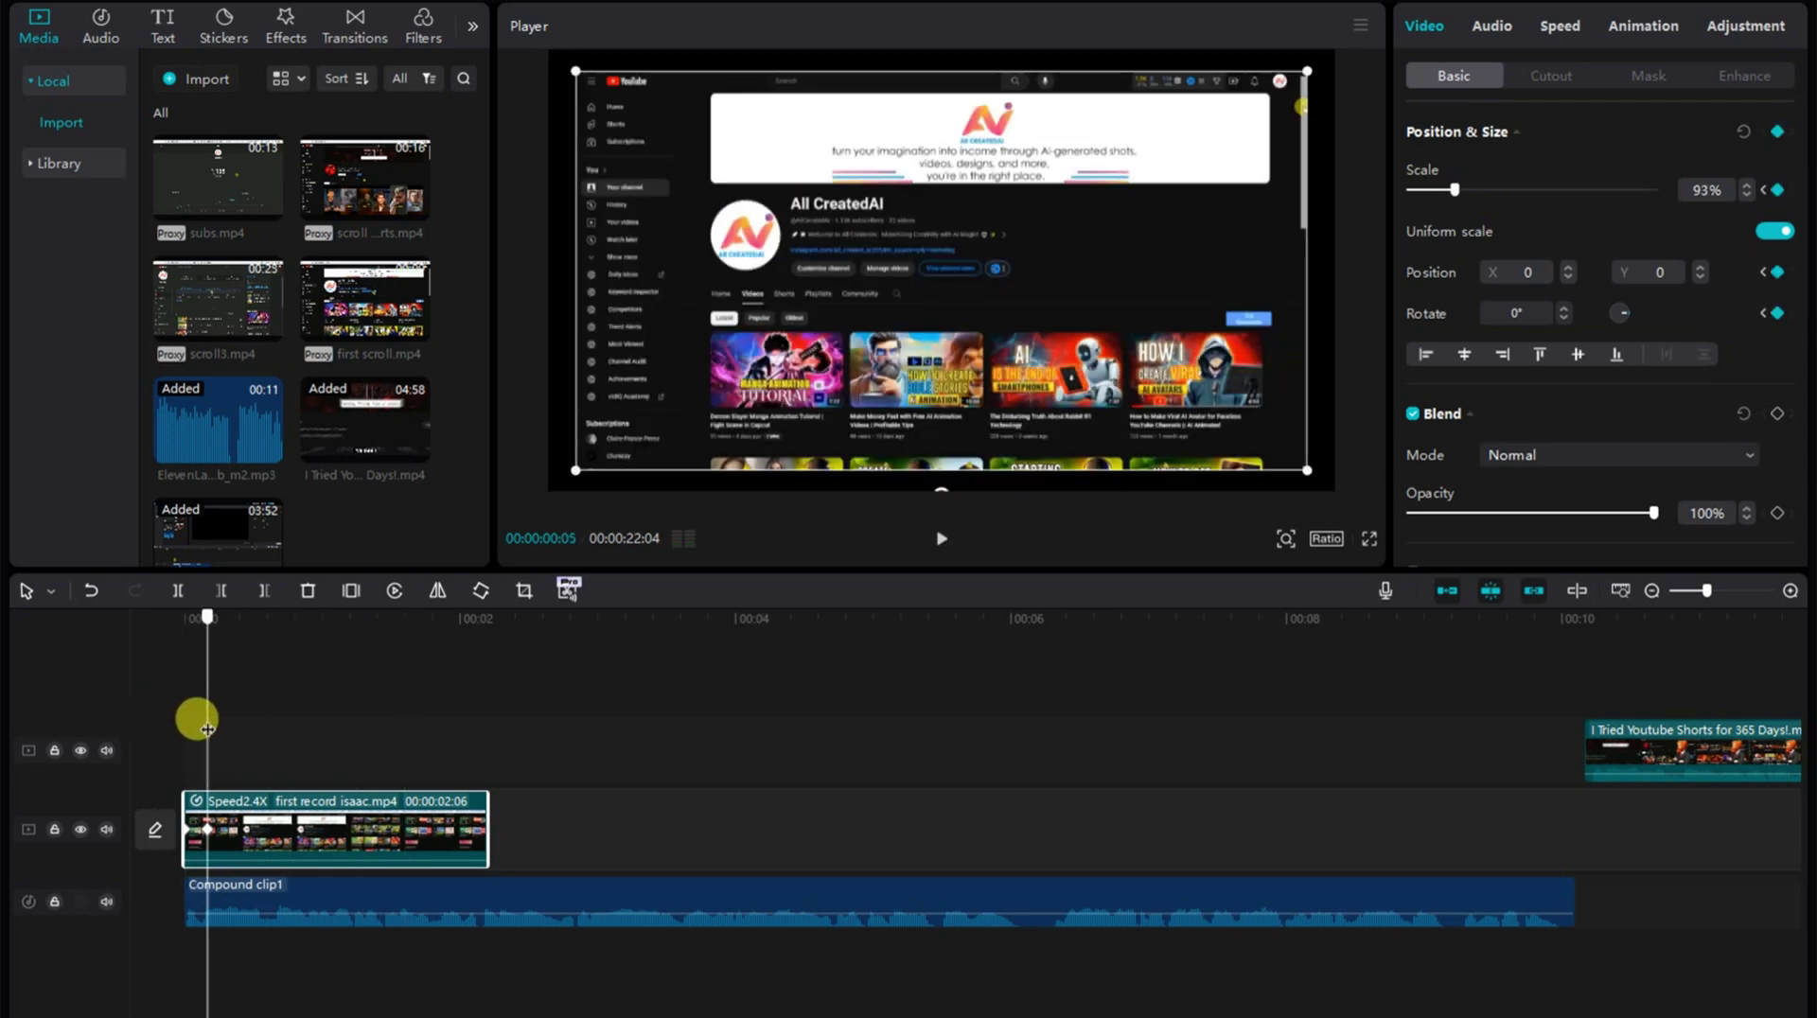
left_click(483, 617)
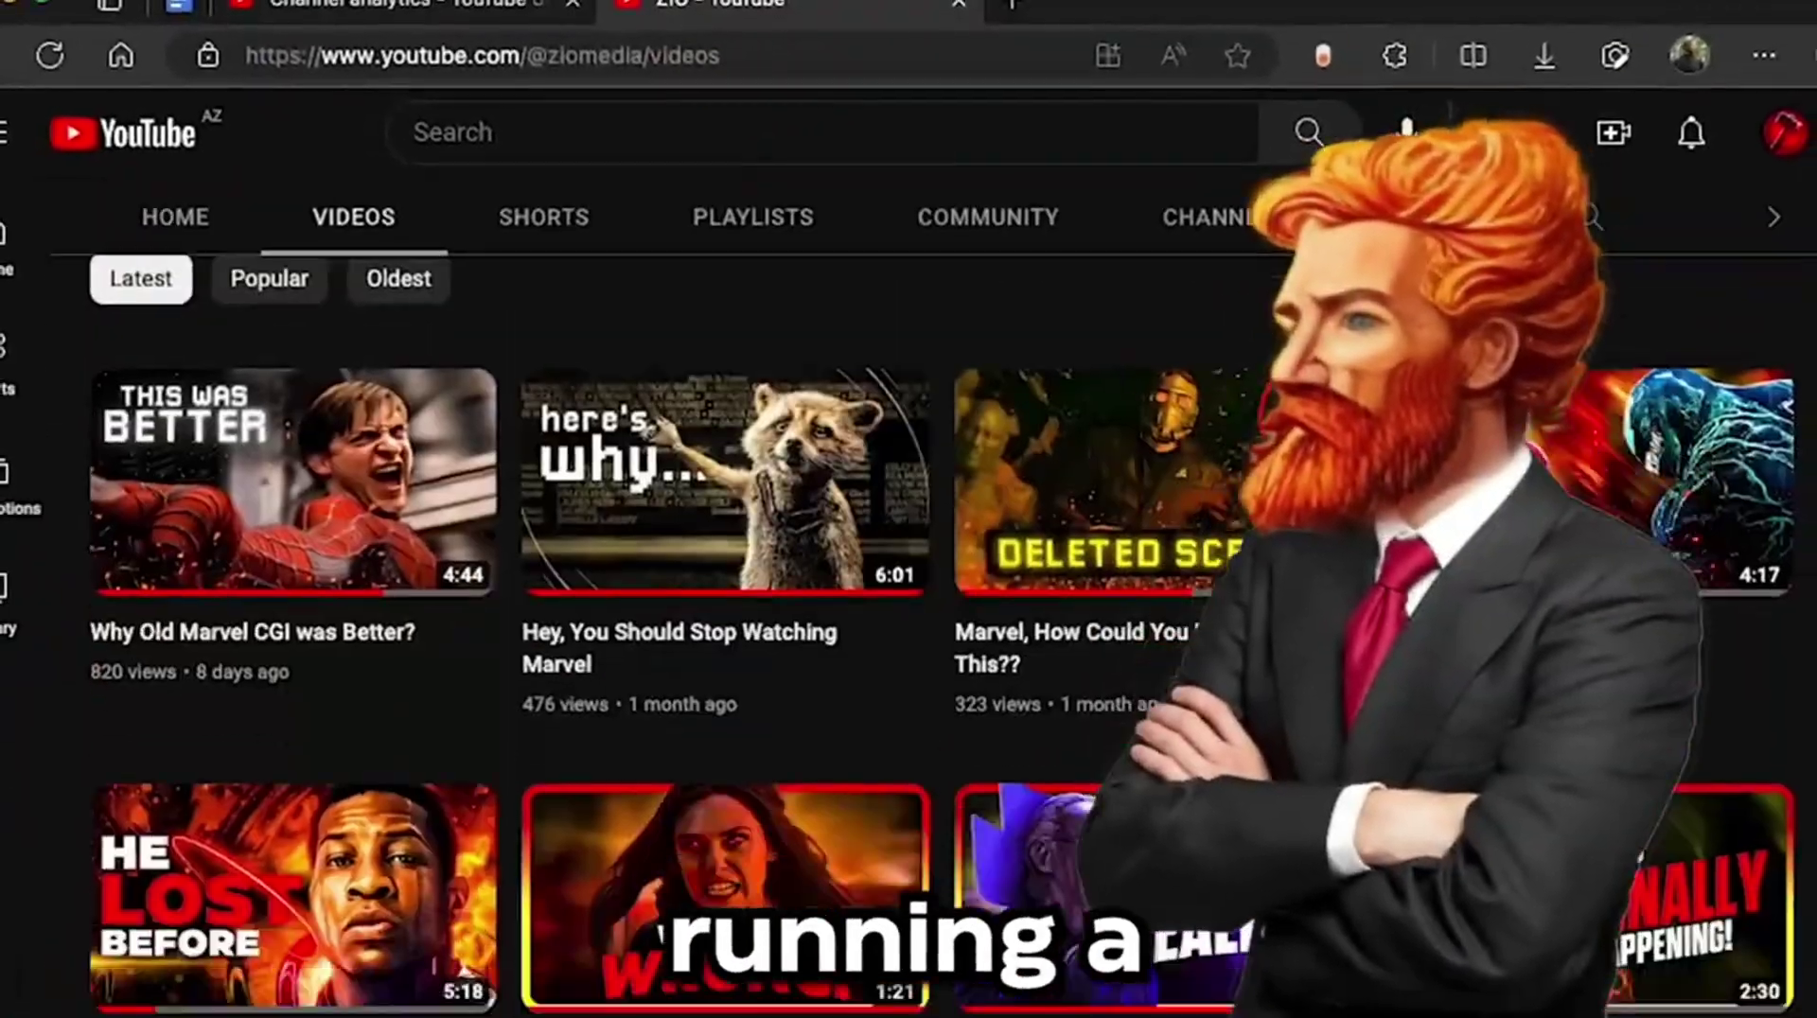
scroll(1786, 468, "down", 8)
left_click(38, 39)
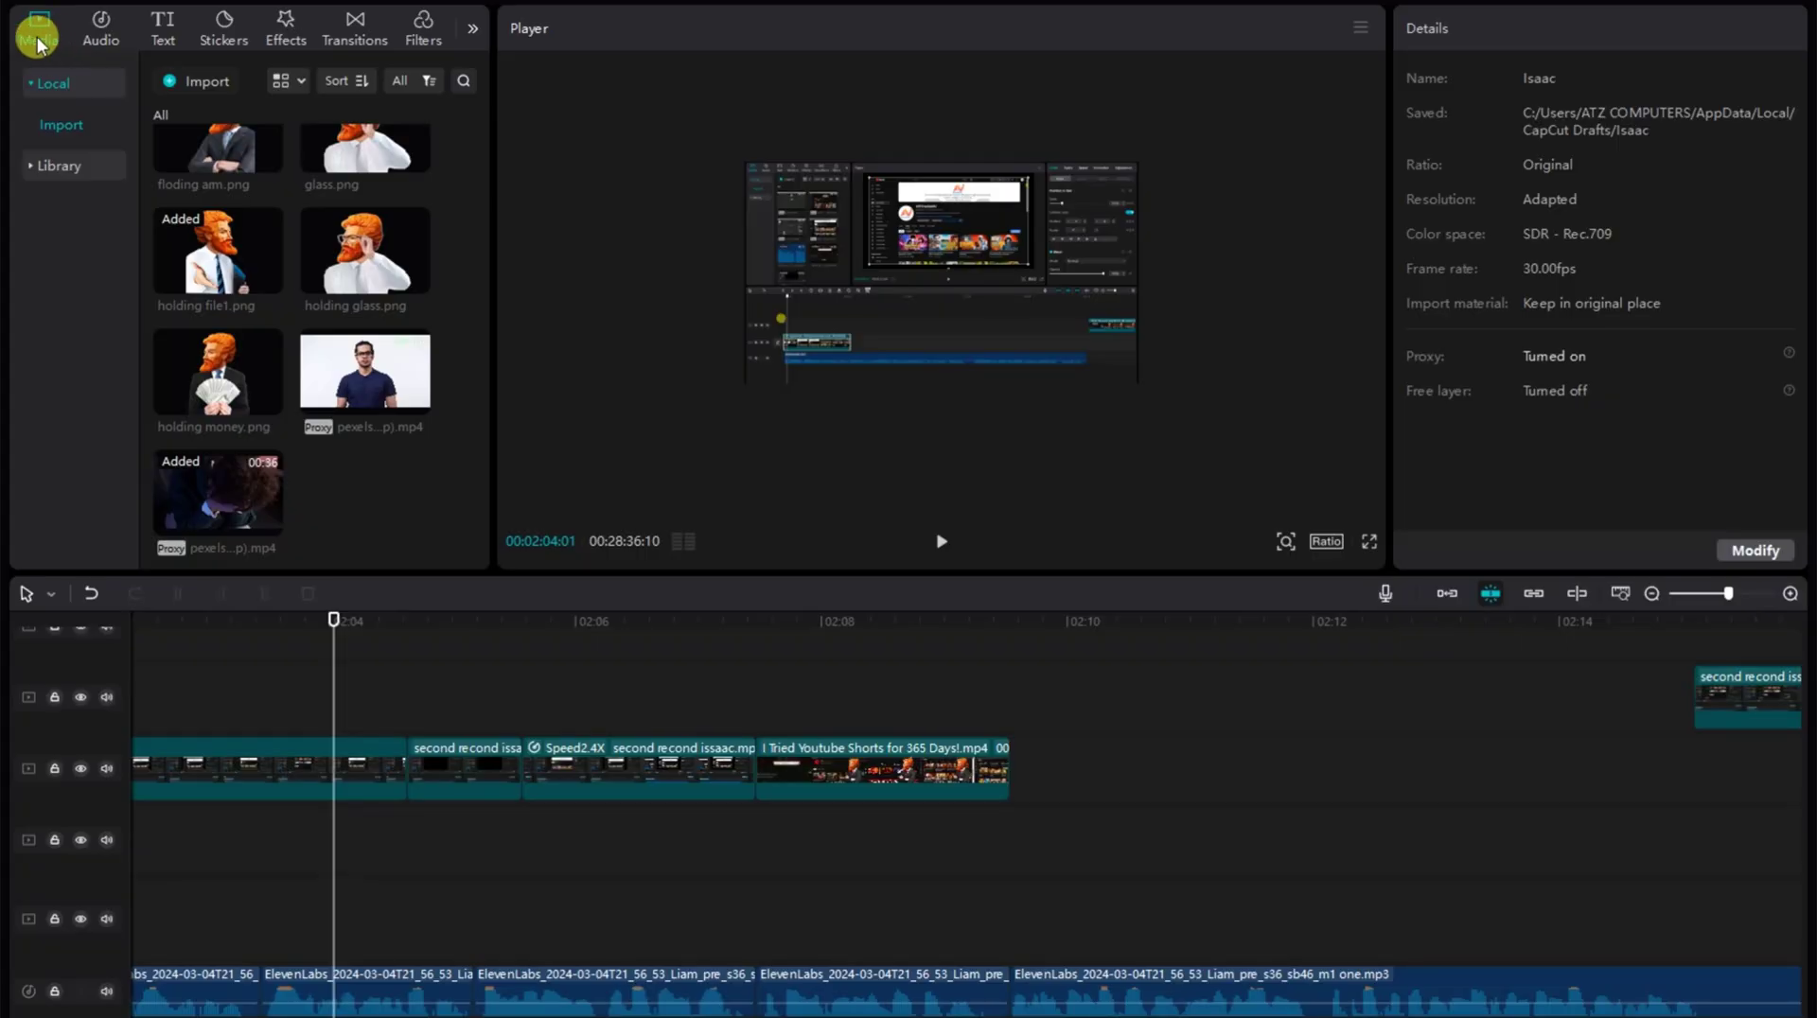
left_click(65, 170)
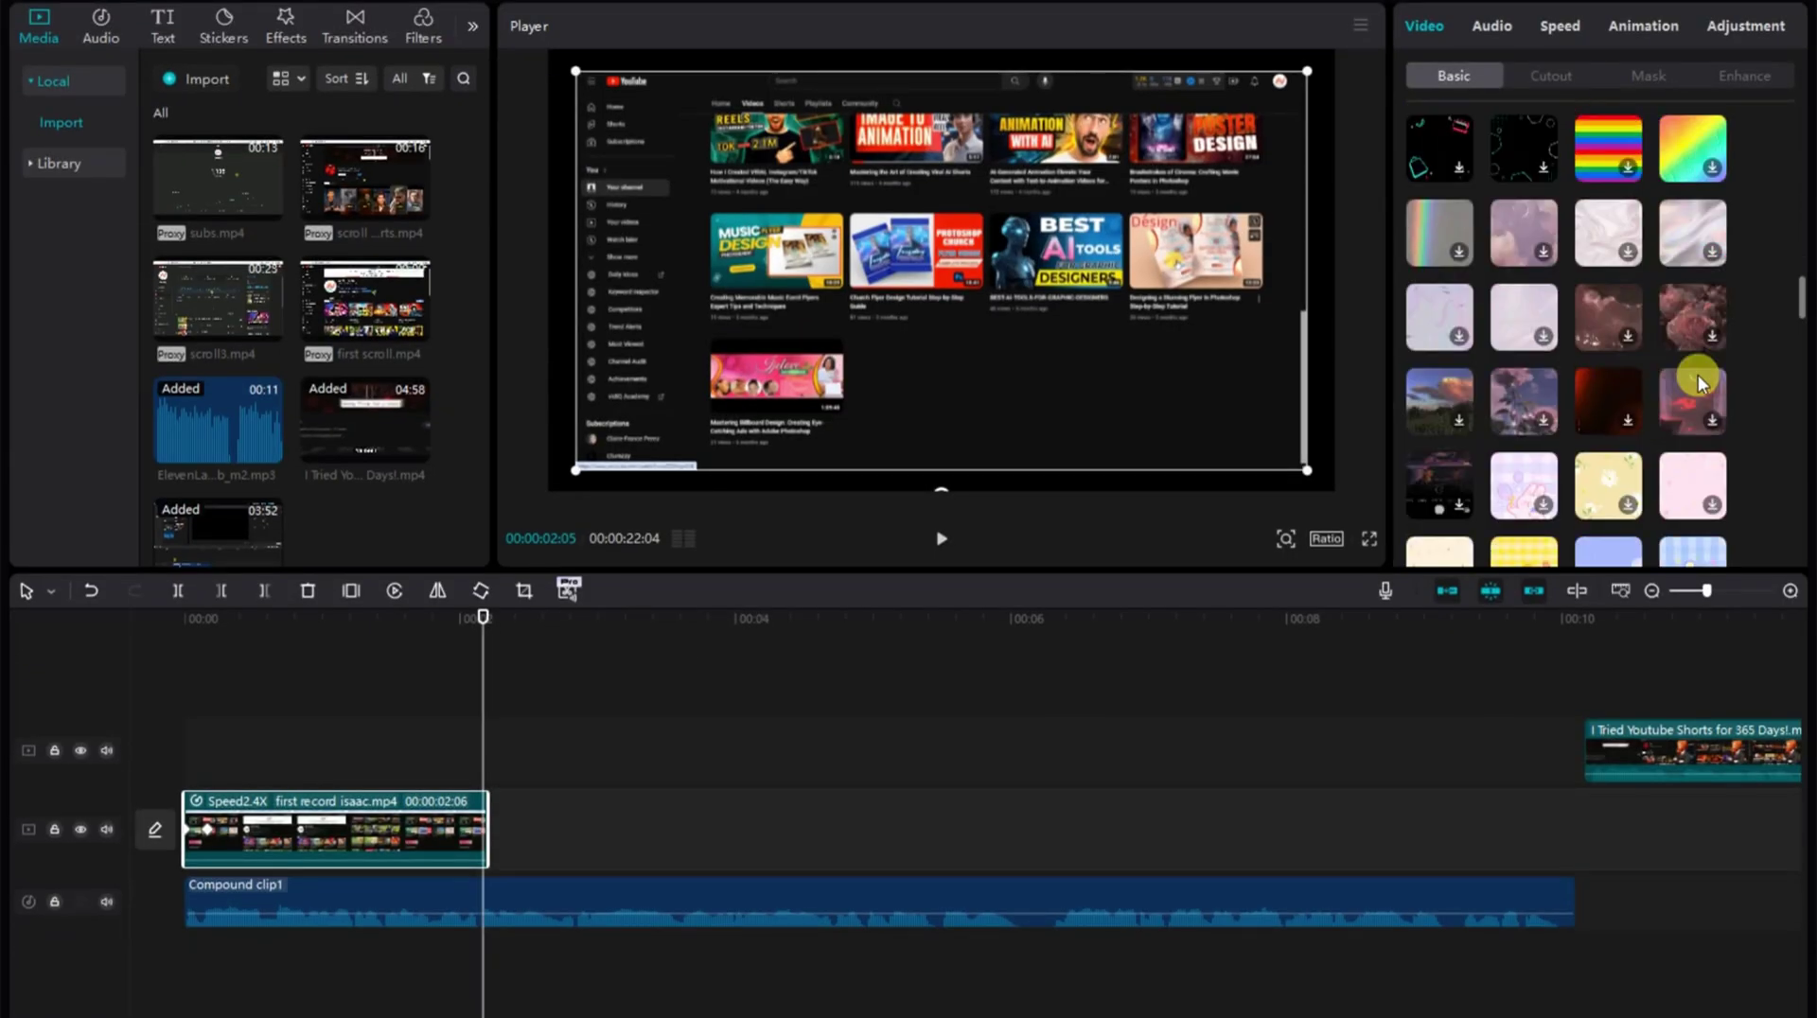
- Give the first clip a canvas background using the plain white crumpled-paper texture
scroll(1697, 378, "down", 2)
scroll(1693, 377, "up", 10)
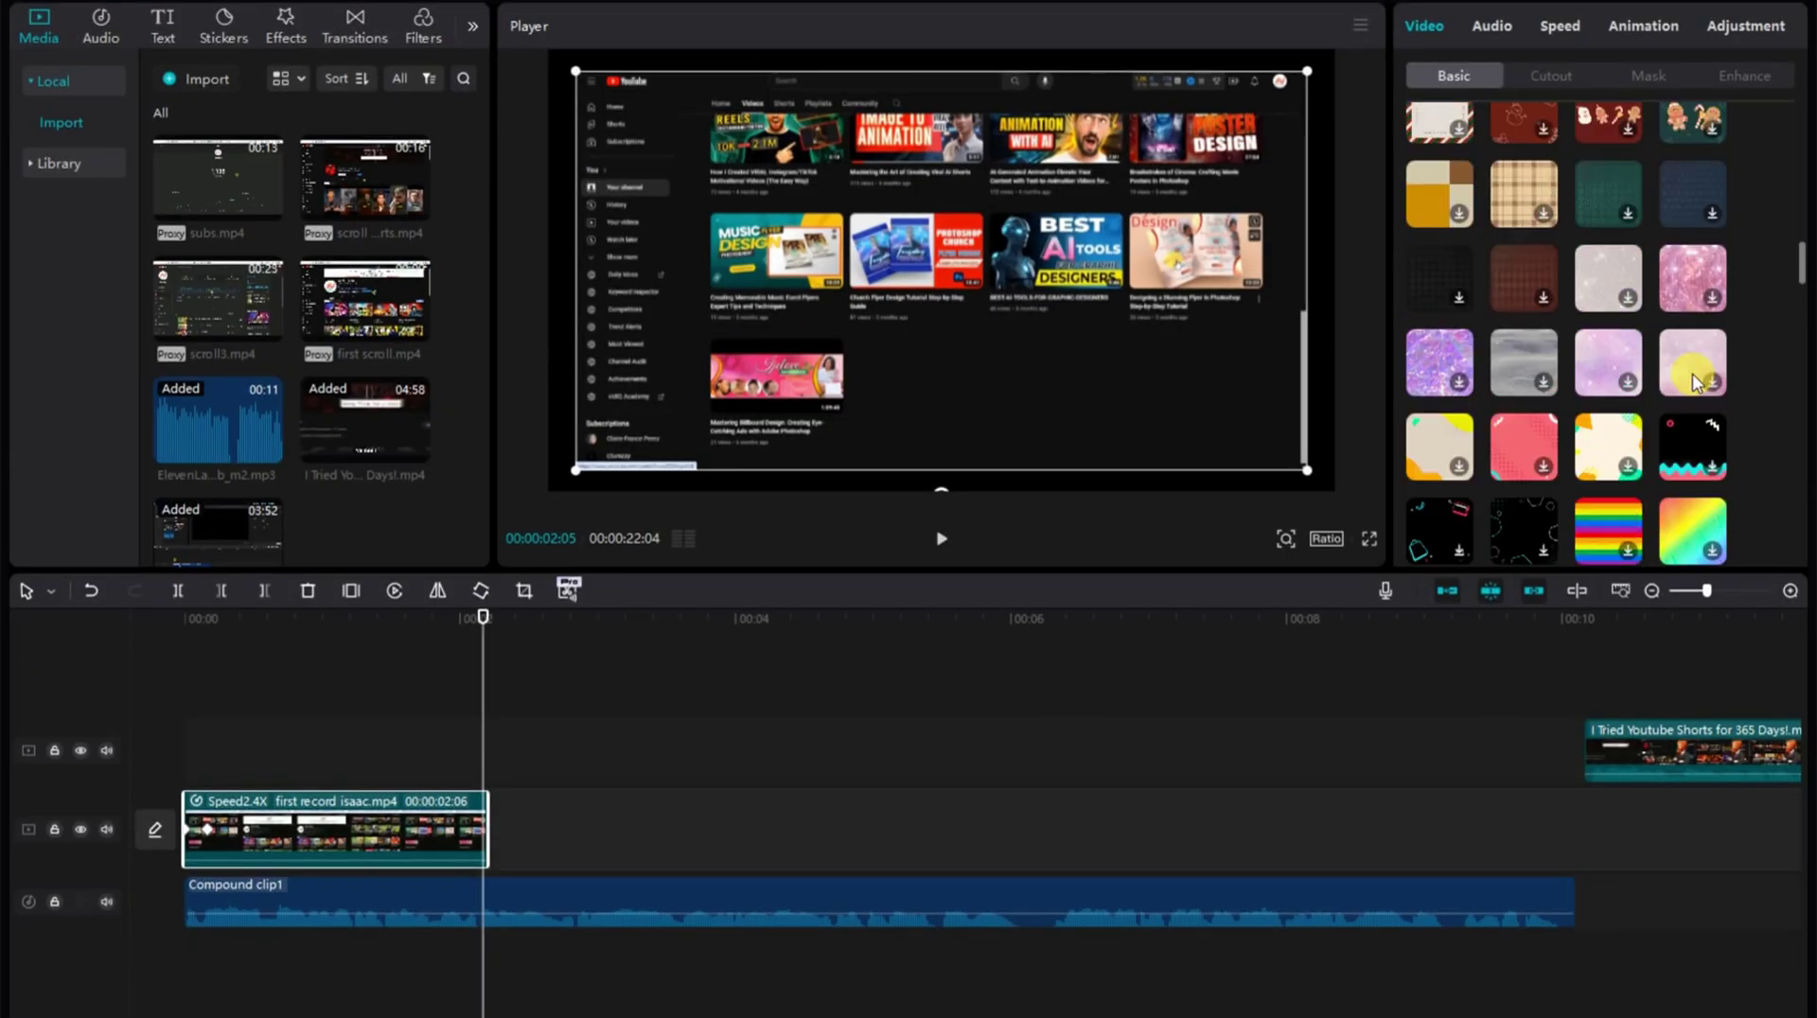
scroll(1561, 340, "down", 10)
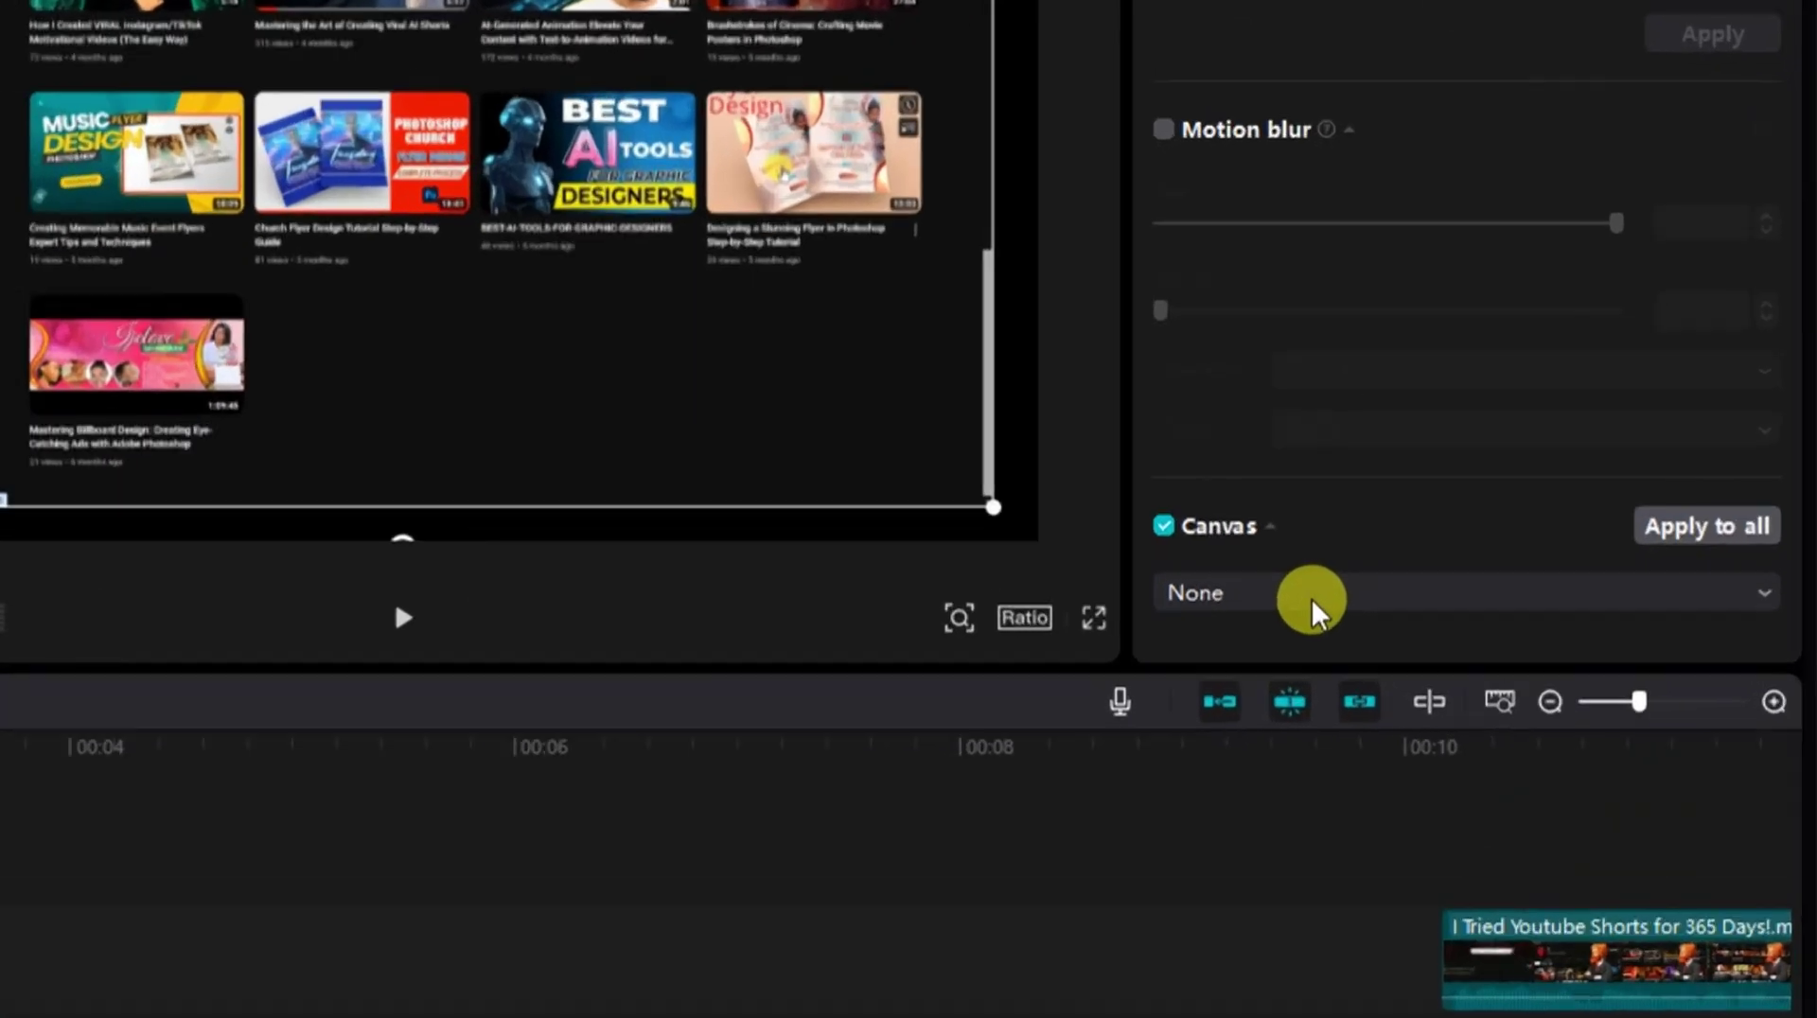
left_click(1310, 599)
left_click(1261, 843)
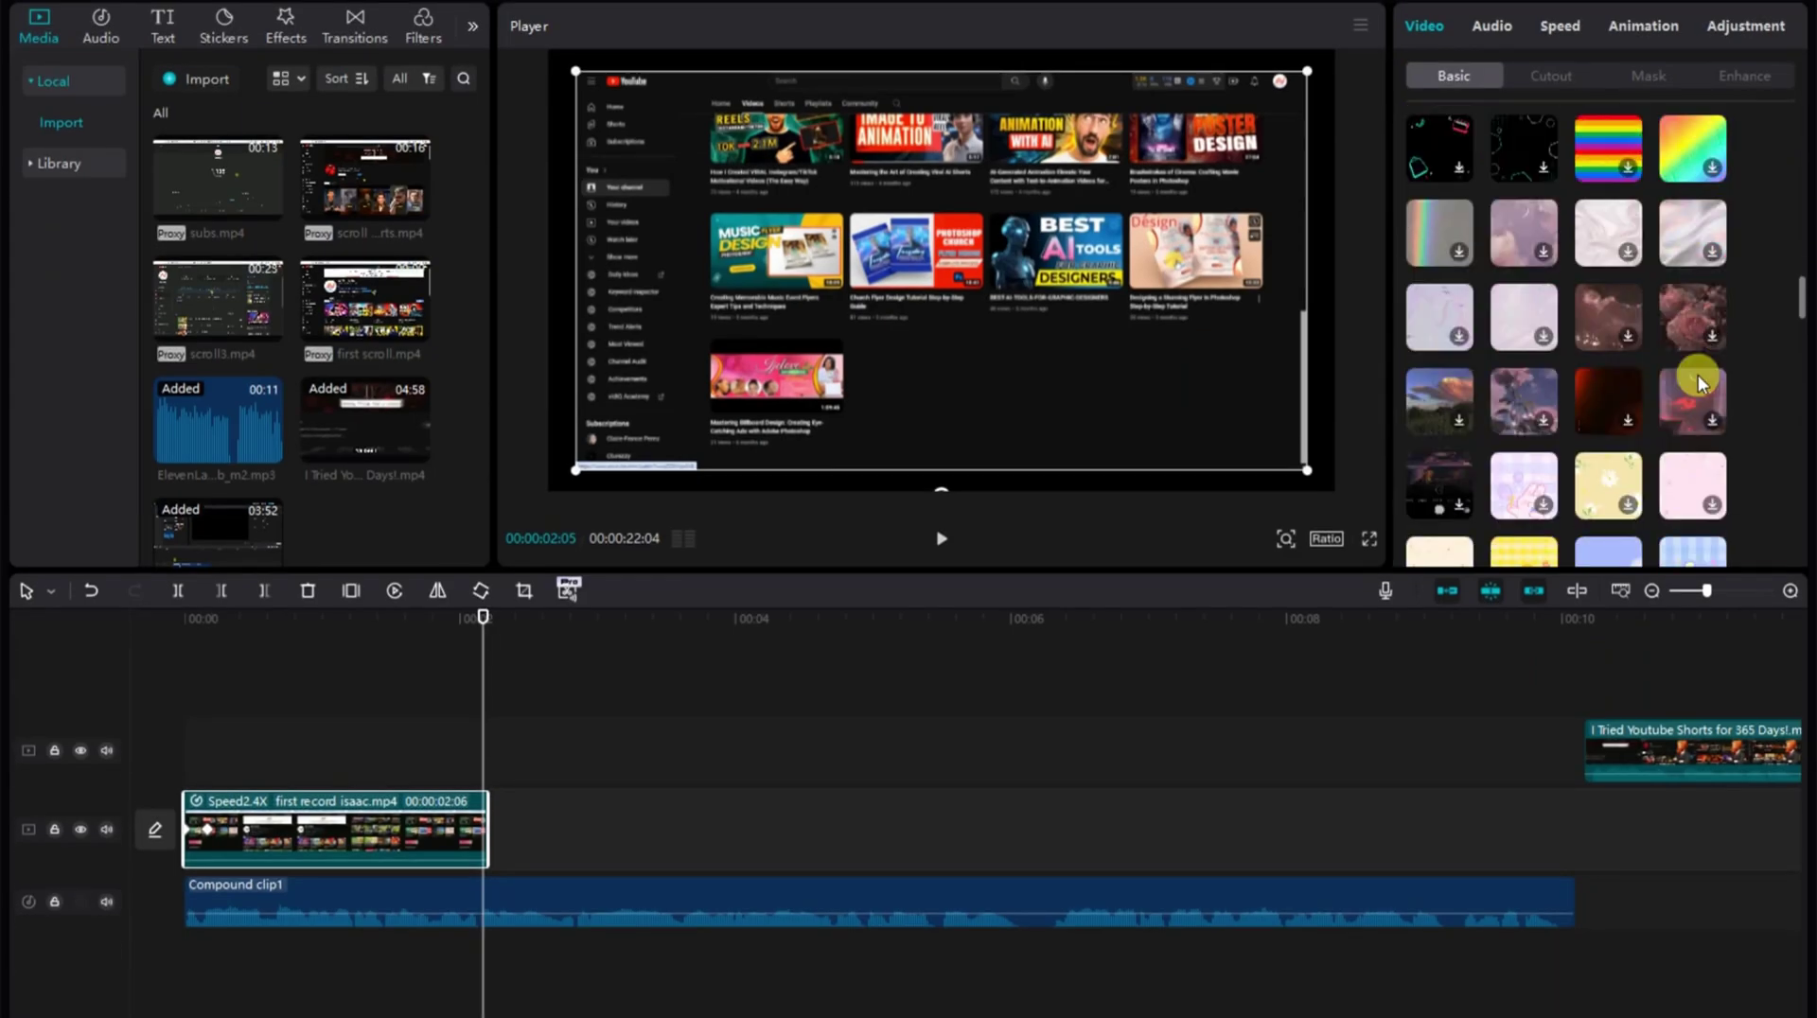
scroll(1698, 374, "down", 2)
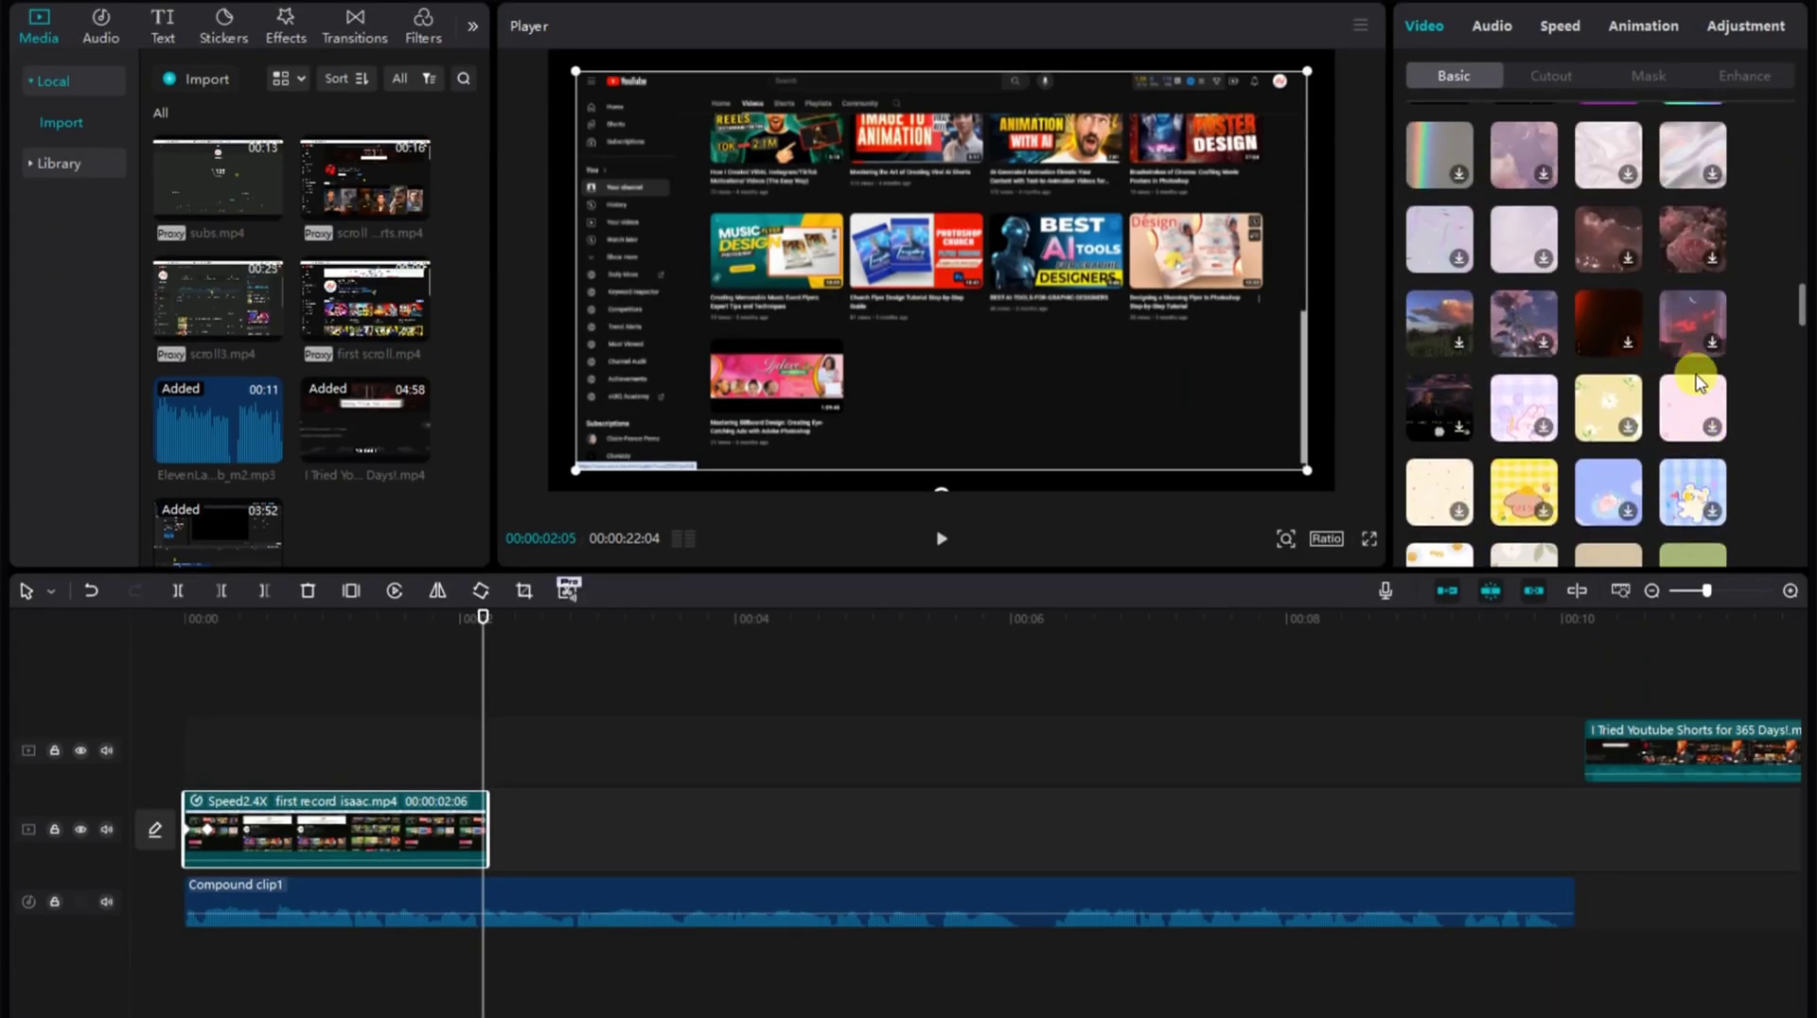
scroll(1692, 373, "down", 5)
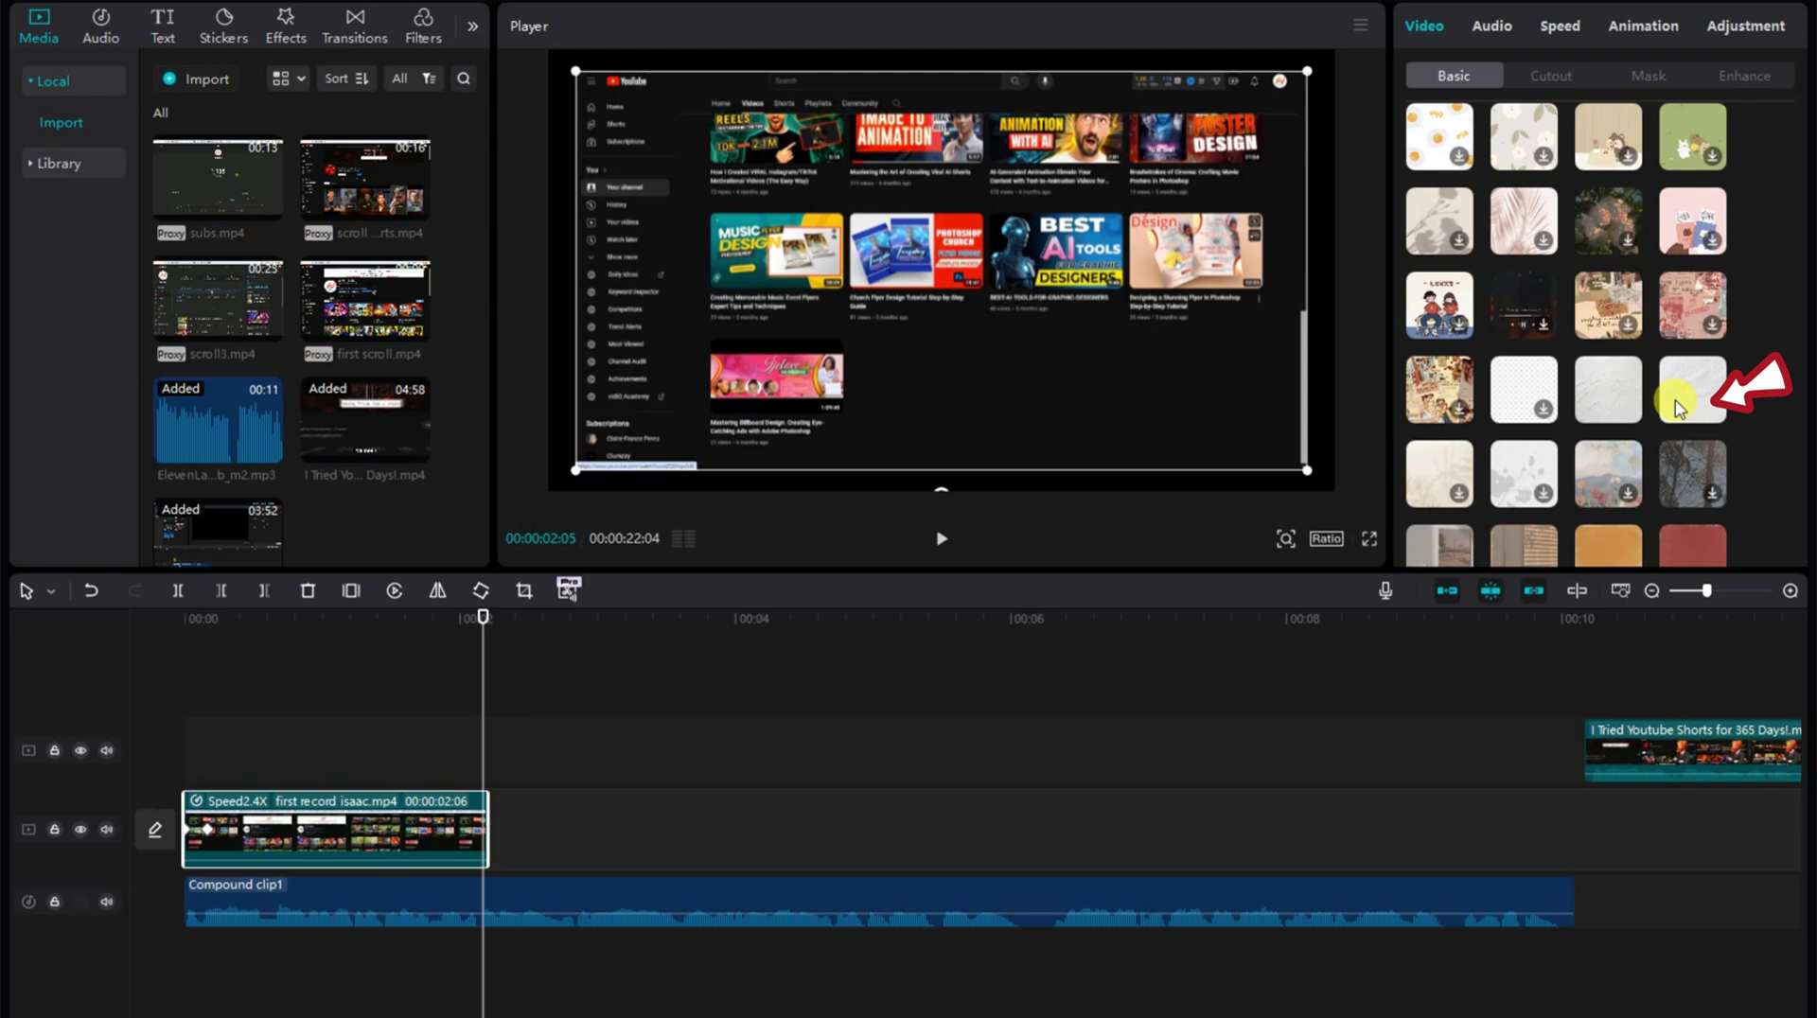
left_click(1693, 378)
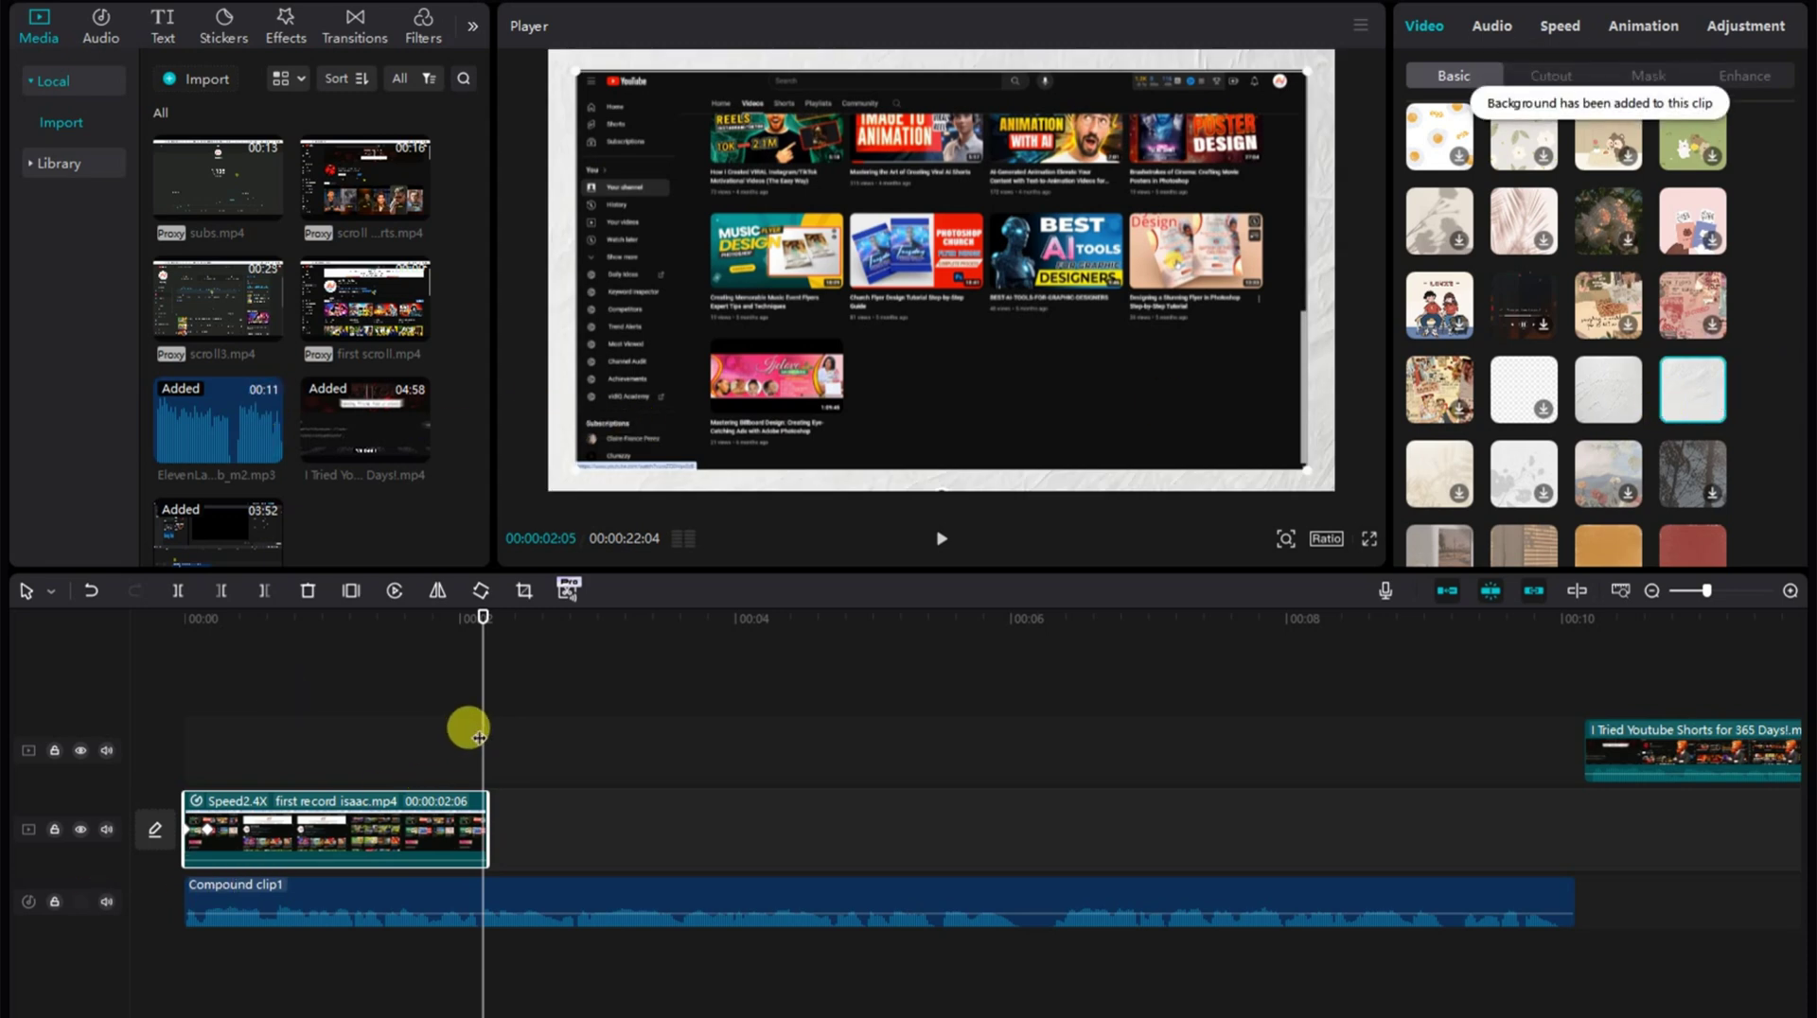
- Play back the first clip's zoom-out animation and the subscriber-count section of the reference video
left_click_drag(479, 737, 396, 741)
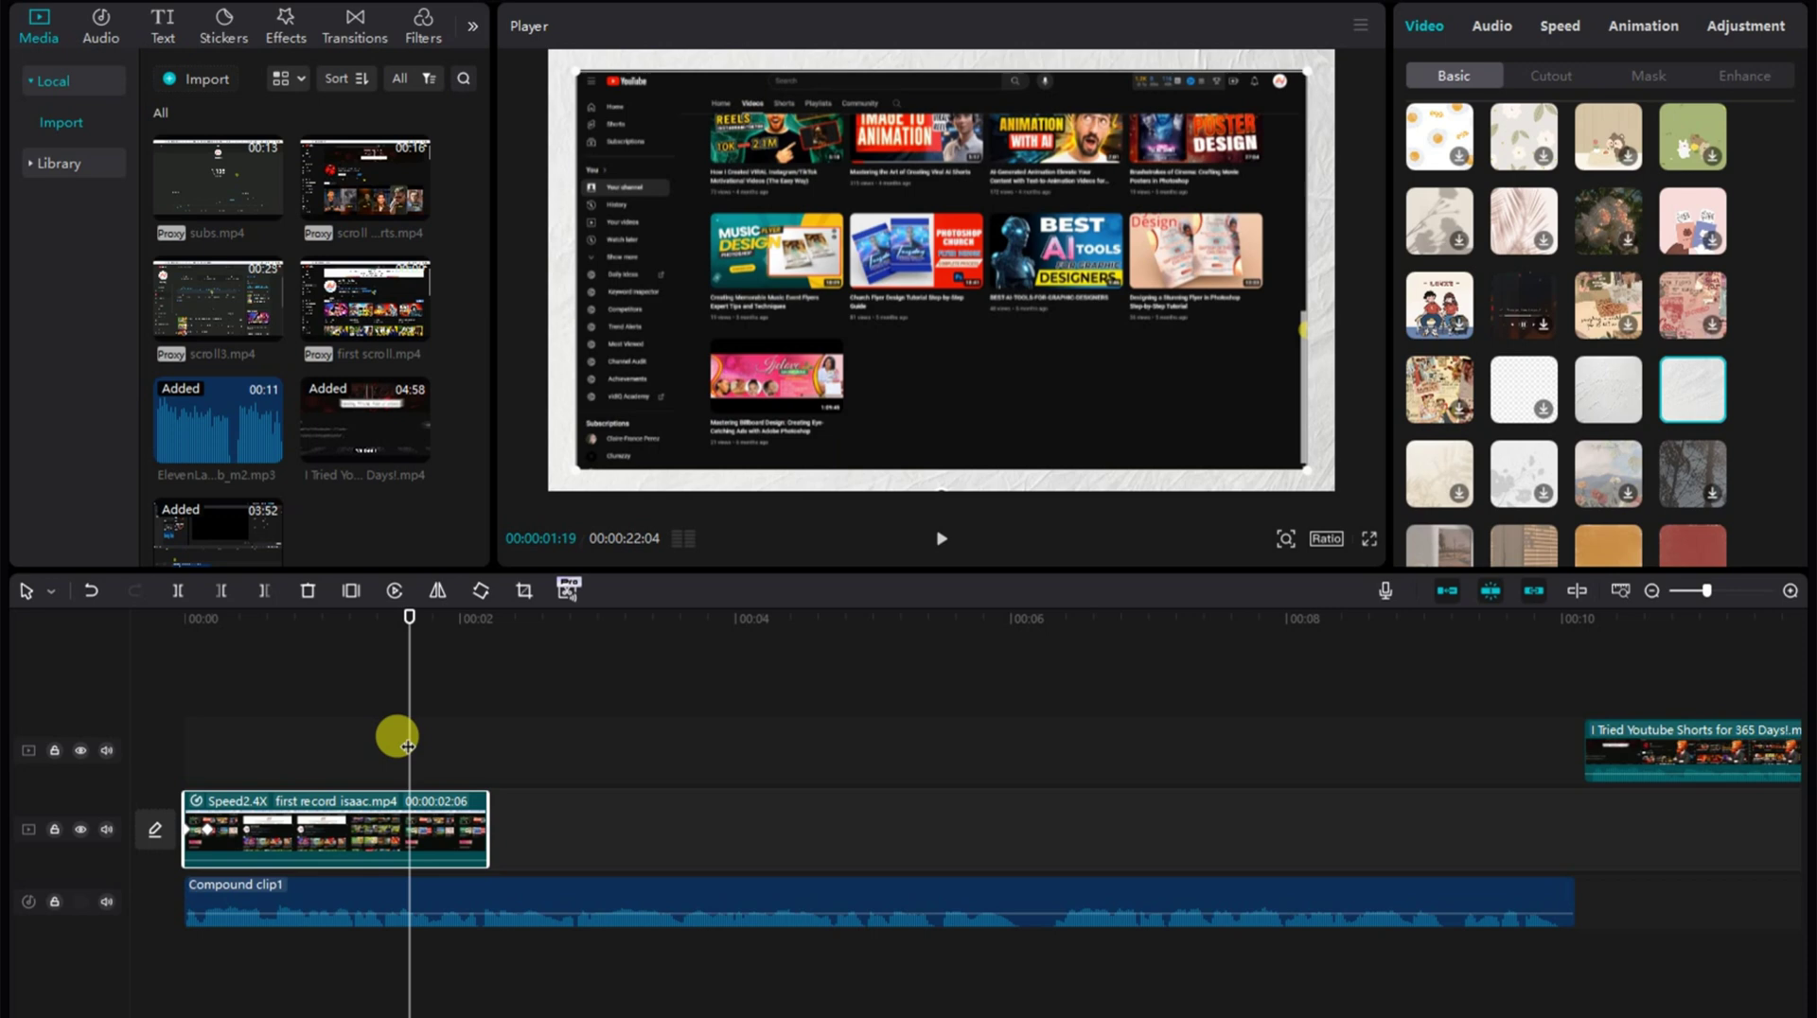
left_click(241, 776)
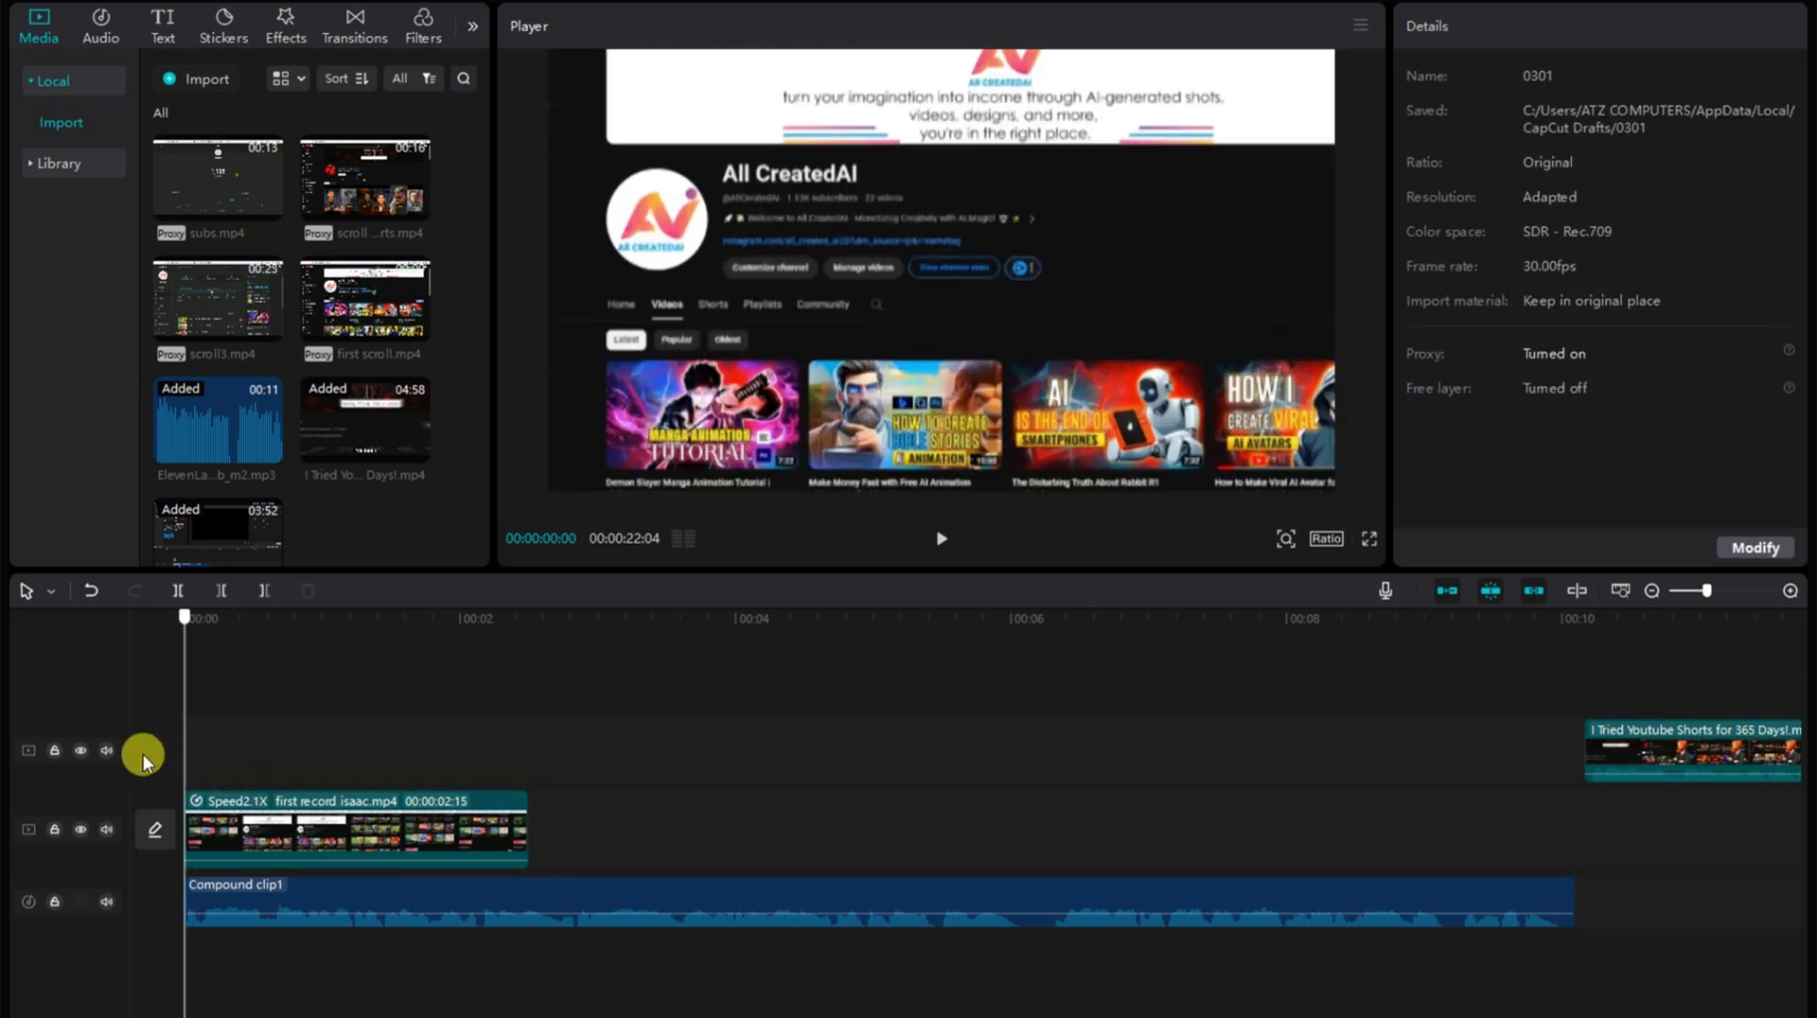
key("space")
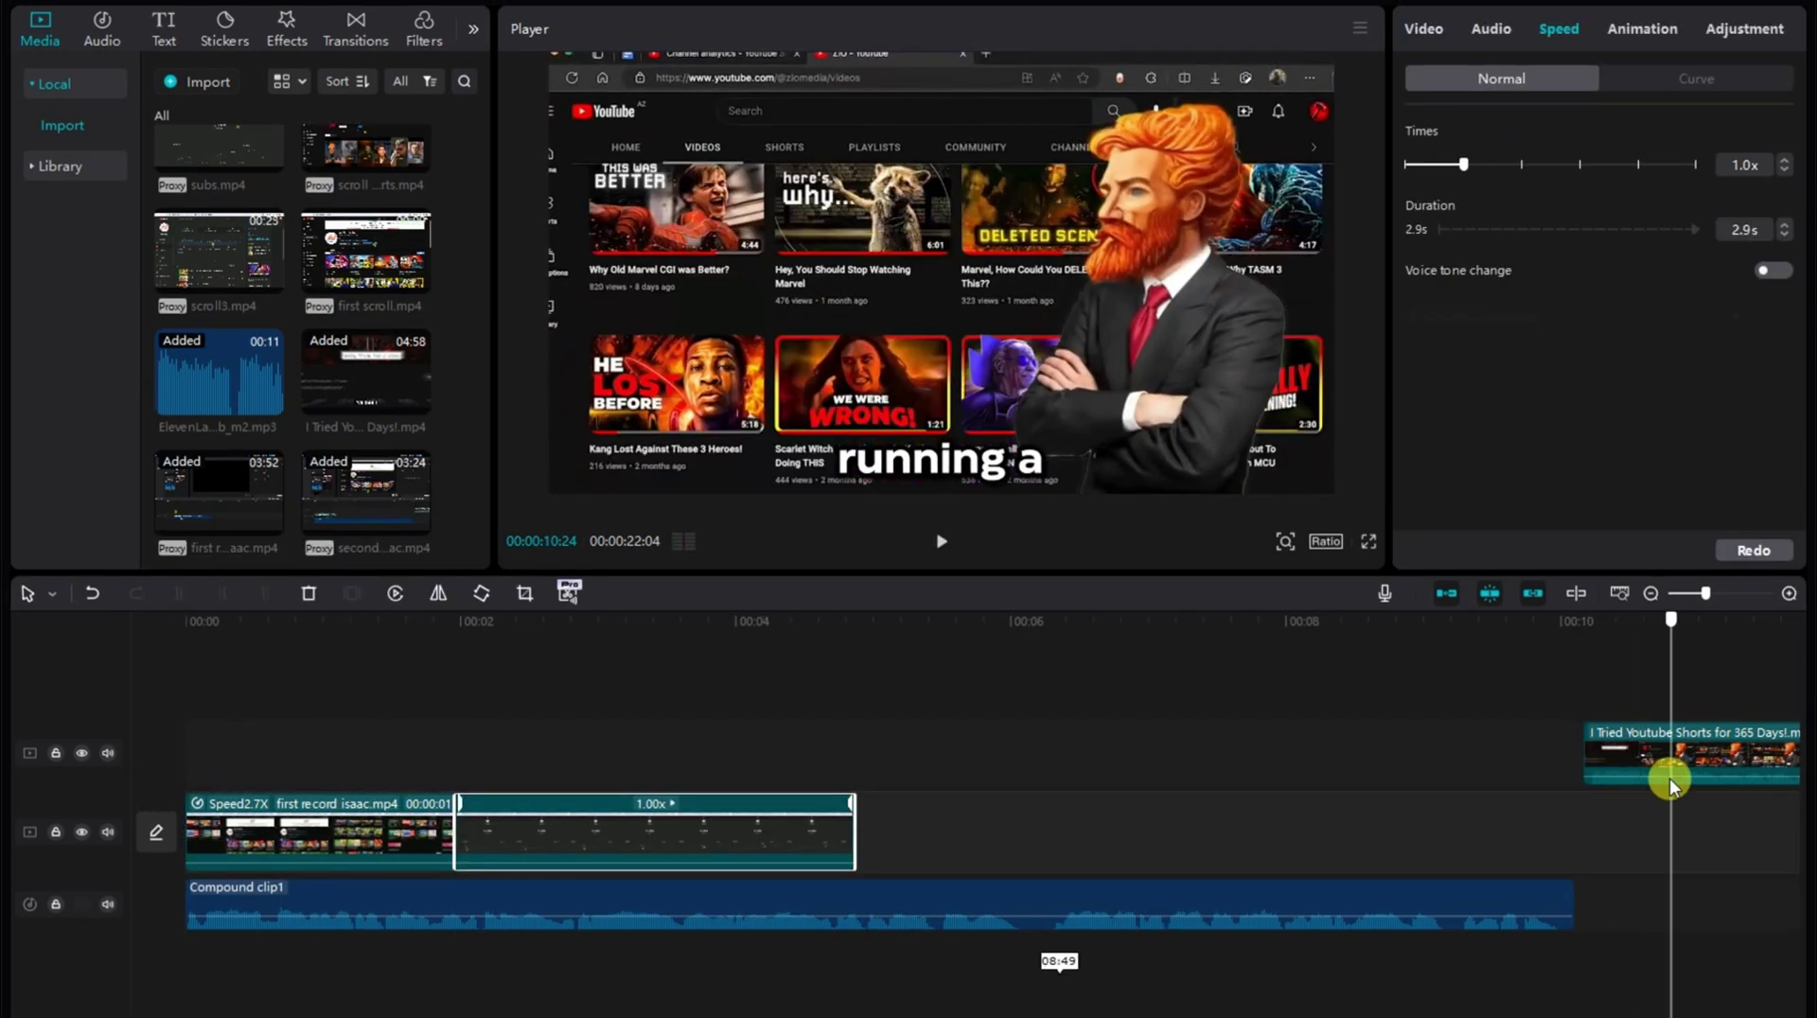
key("space")
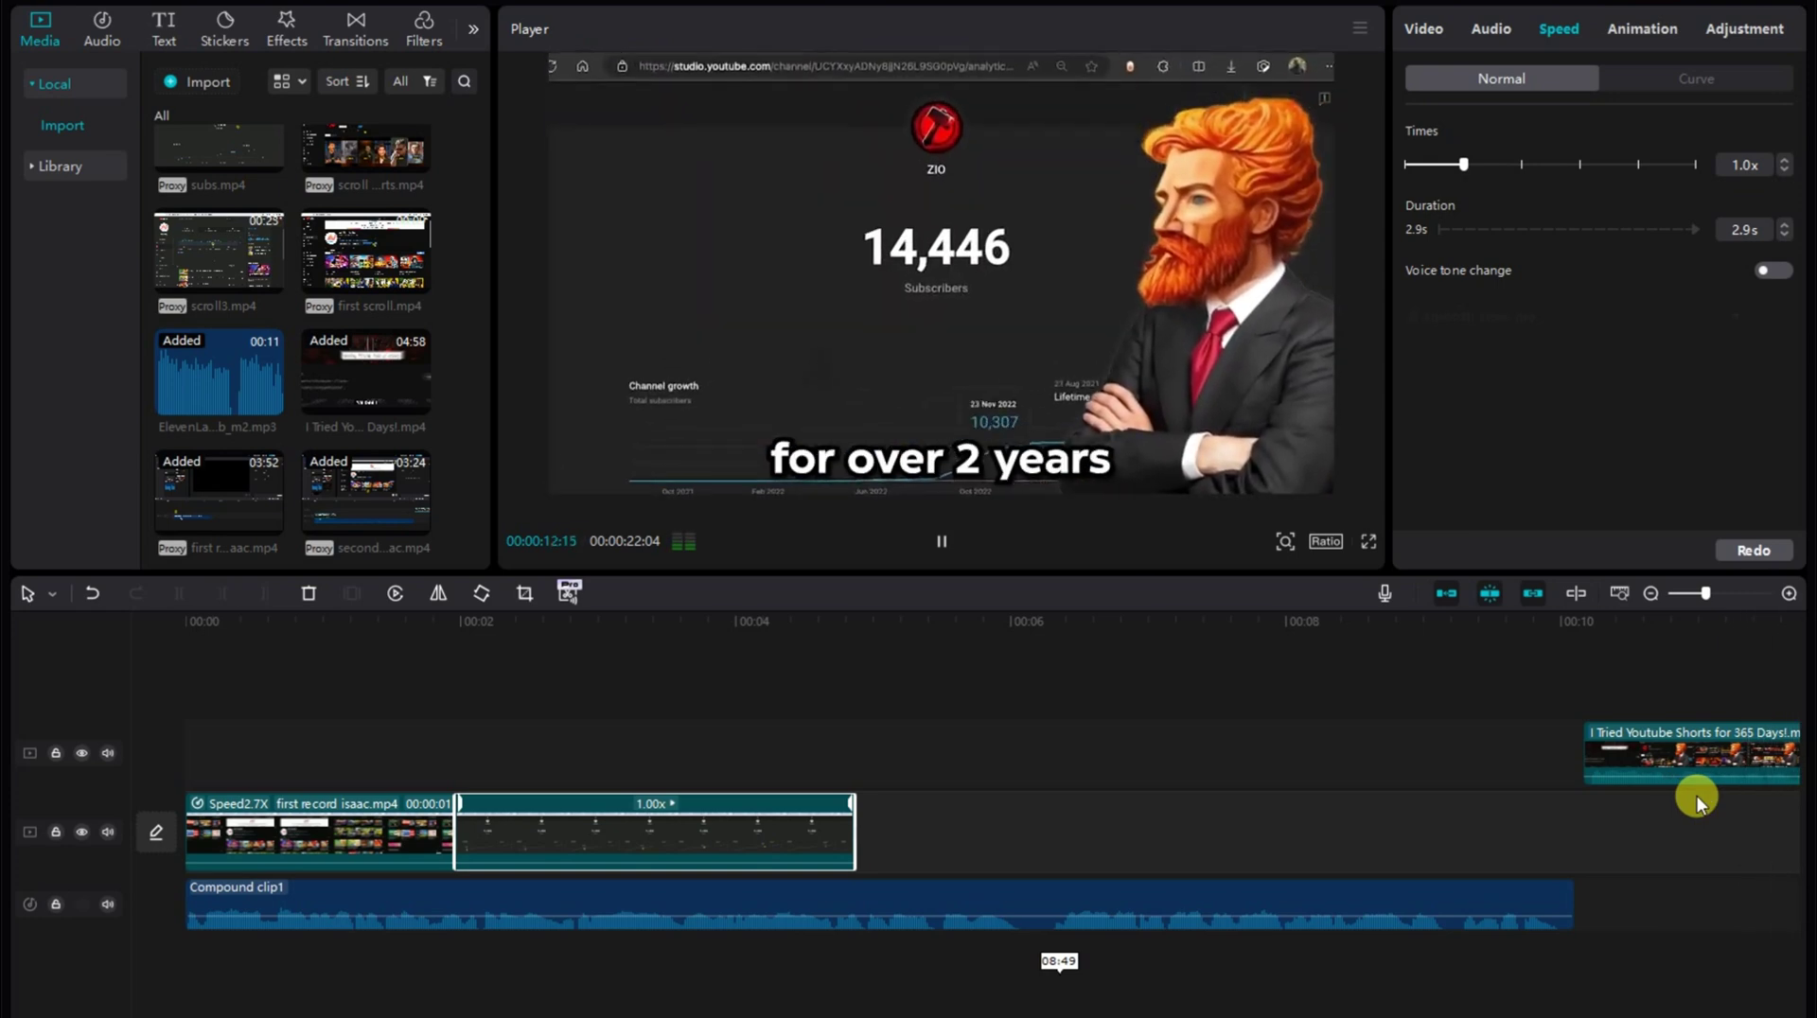
key("space")
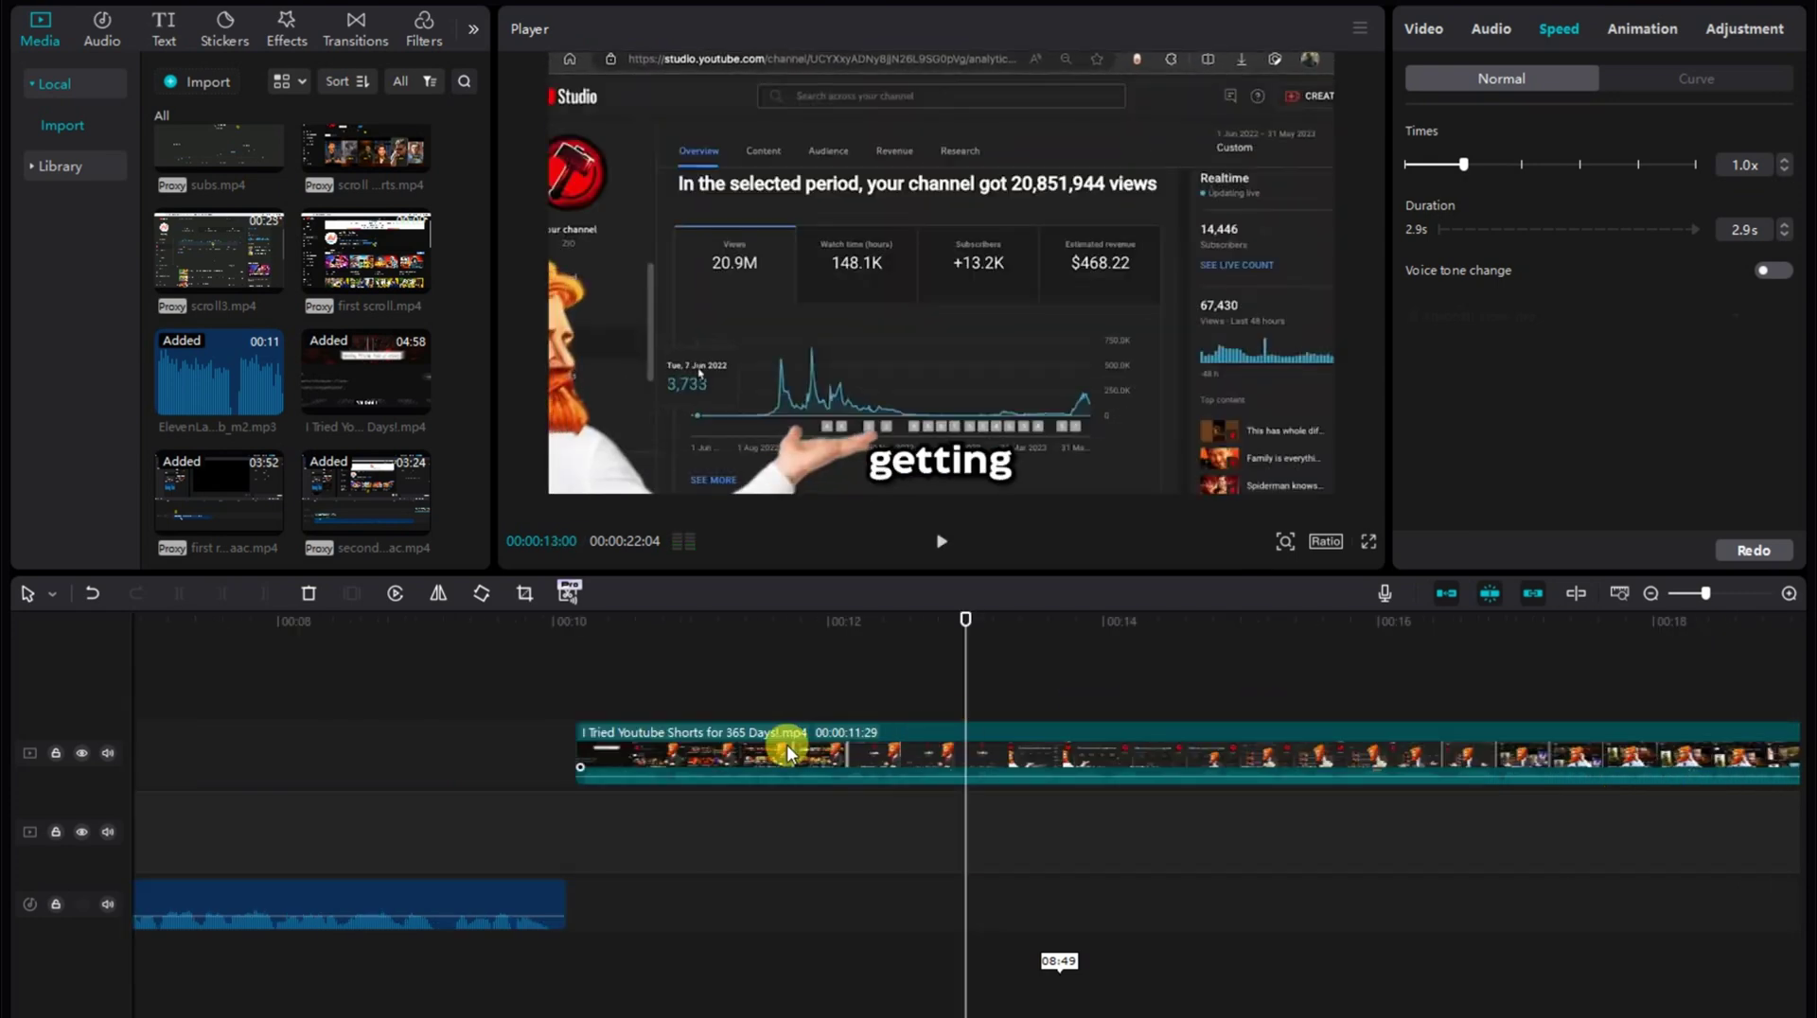
- Trim off the second clip's footage after 00:00:04:26 and speed the clip up to about 3.3x
key("ctrl+z")
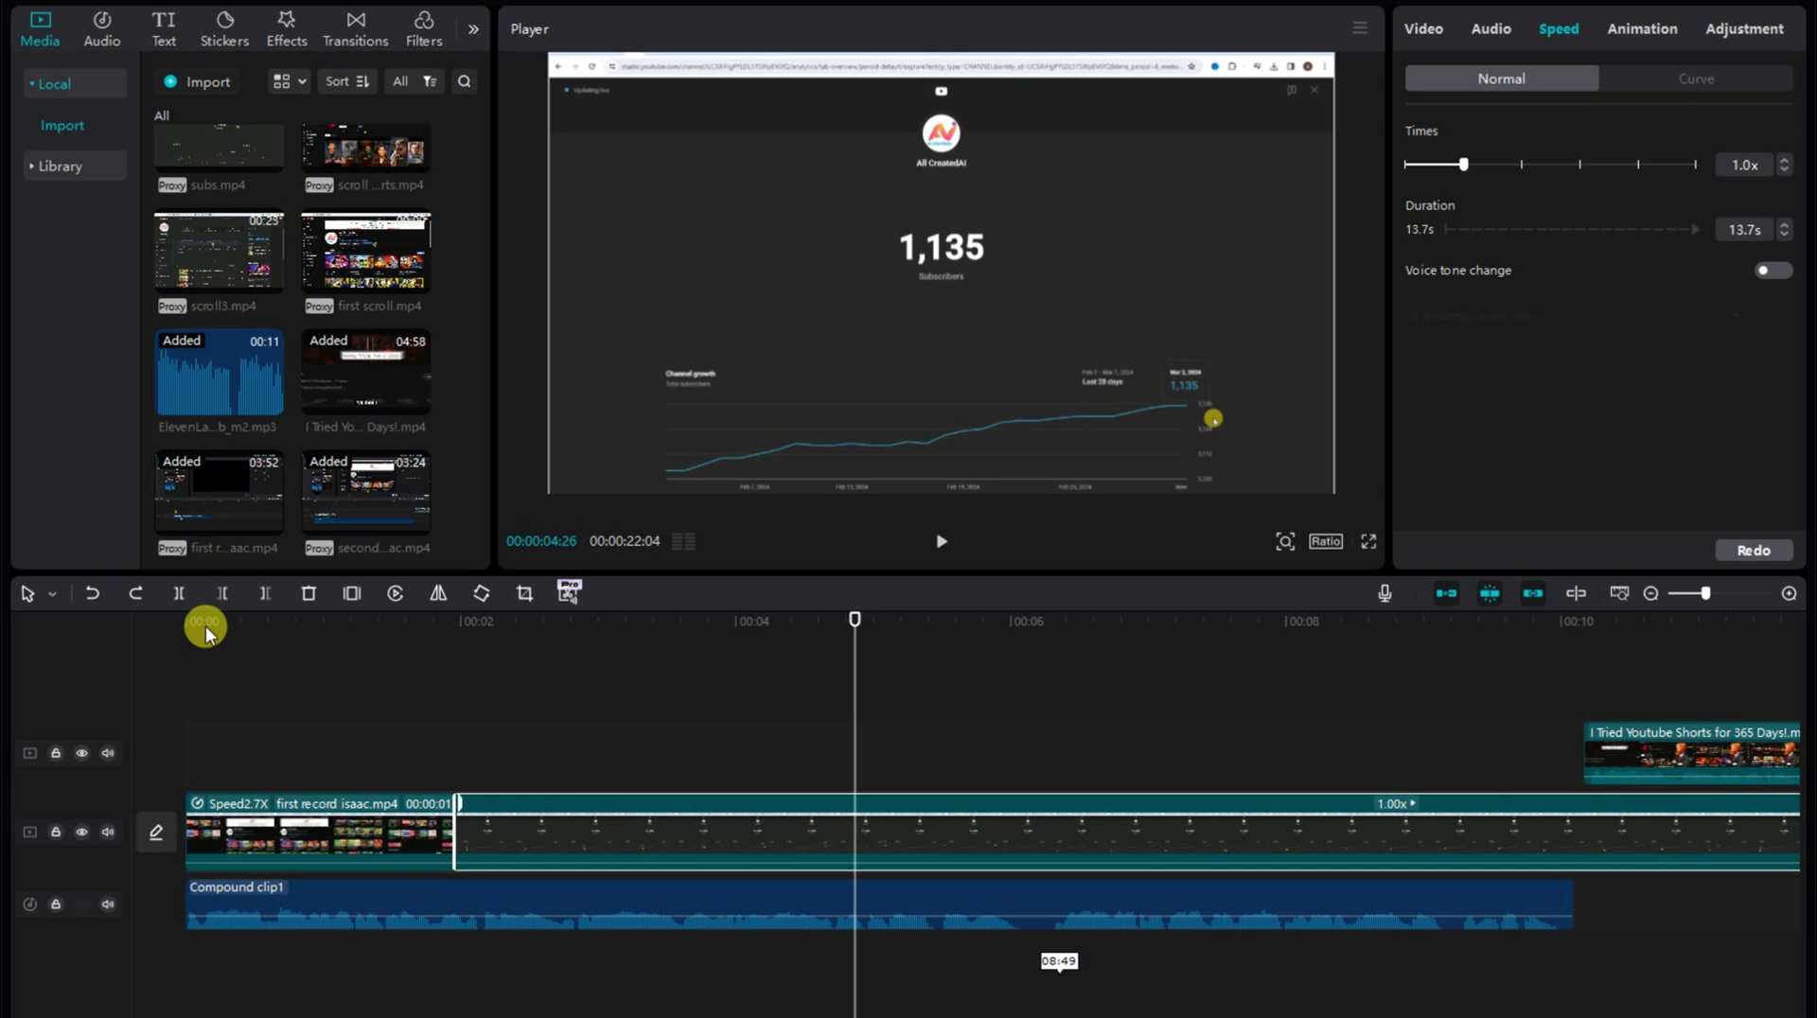
key("w")
left_click(564, 743)
left_click_drag(847, 803, 574, 803)
- Add a Position & Size keyframe at the start of the second clip and set its scale to 93%
left_click(465, 752)
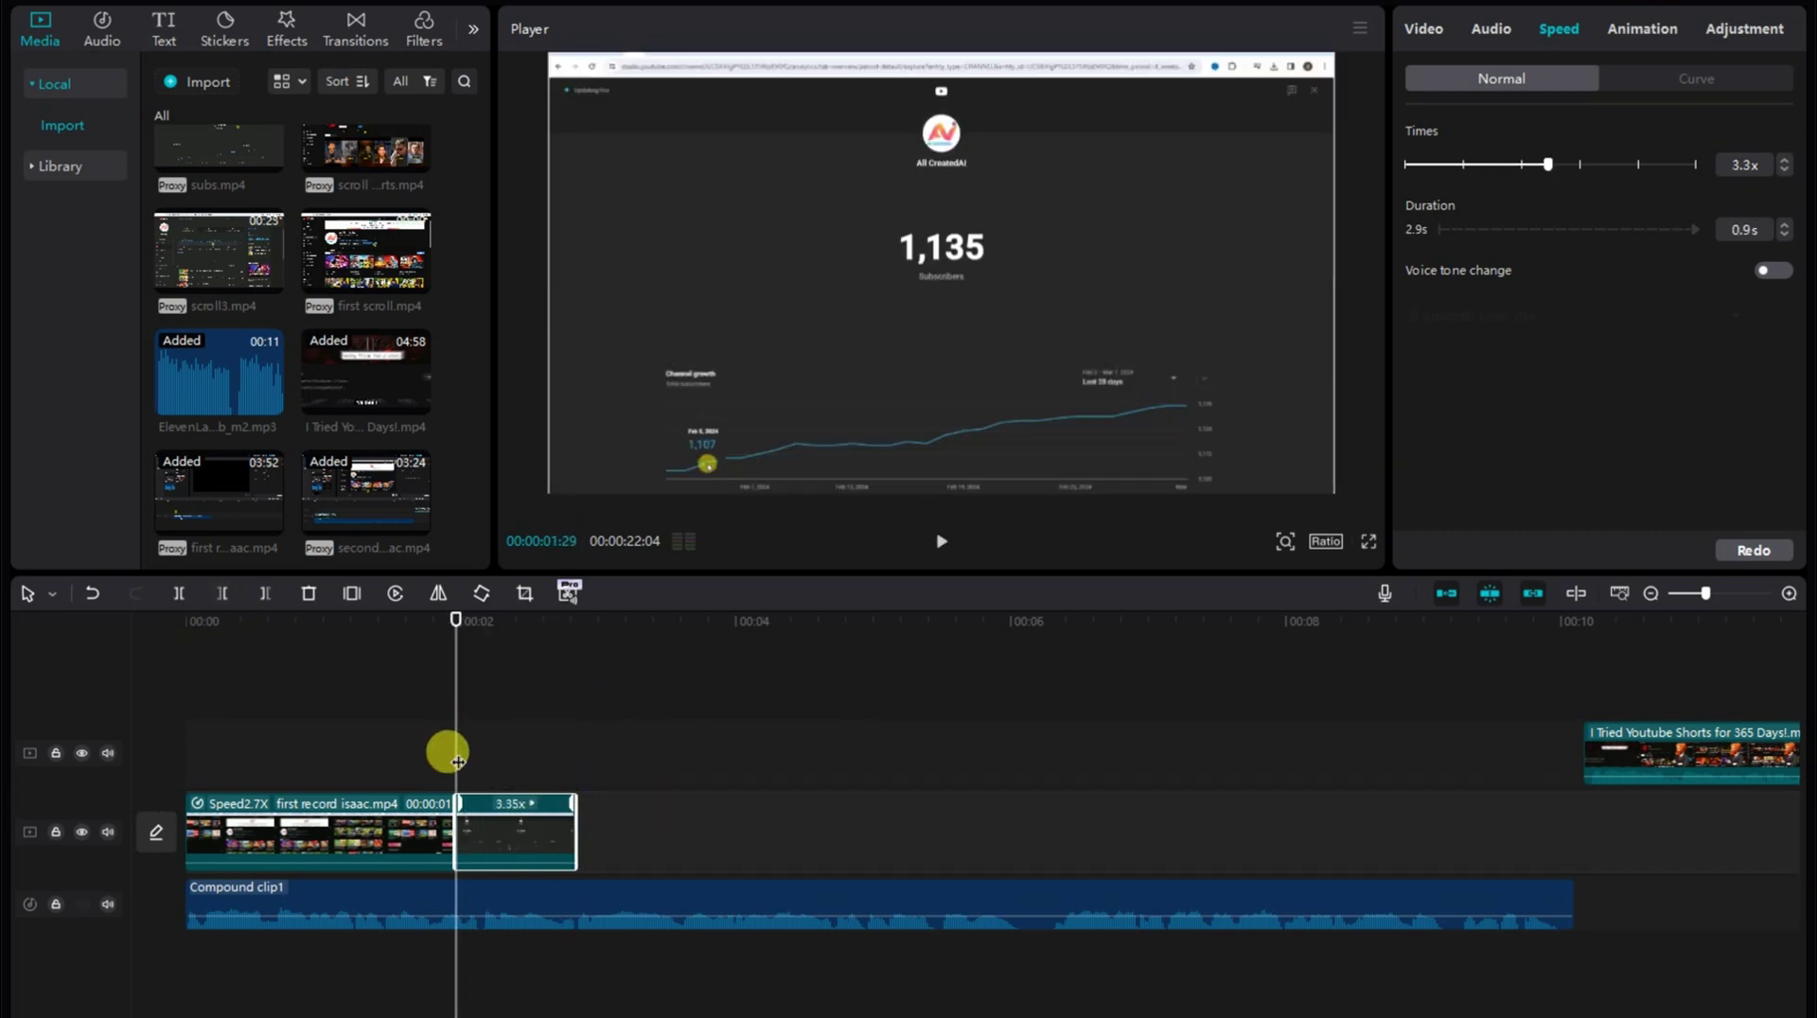
left_click(1424, 30)
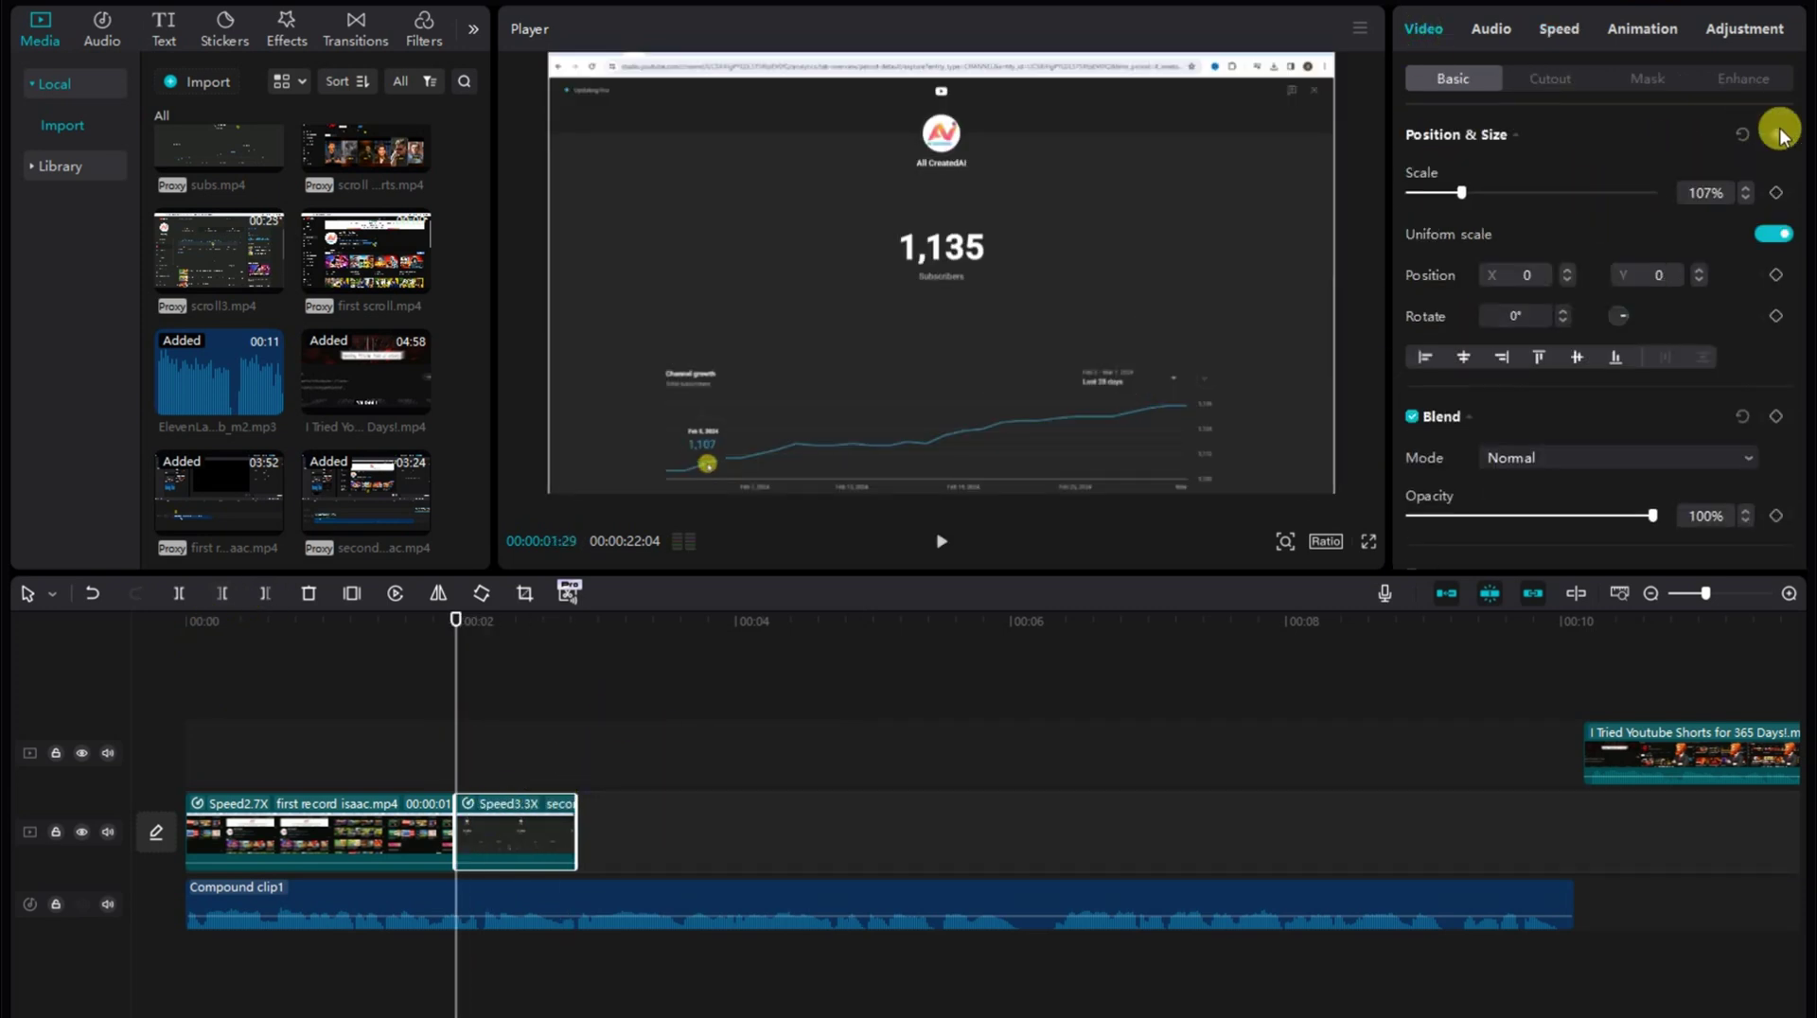
left_click_drag(1512, 185, 1456, 195)
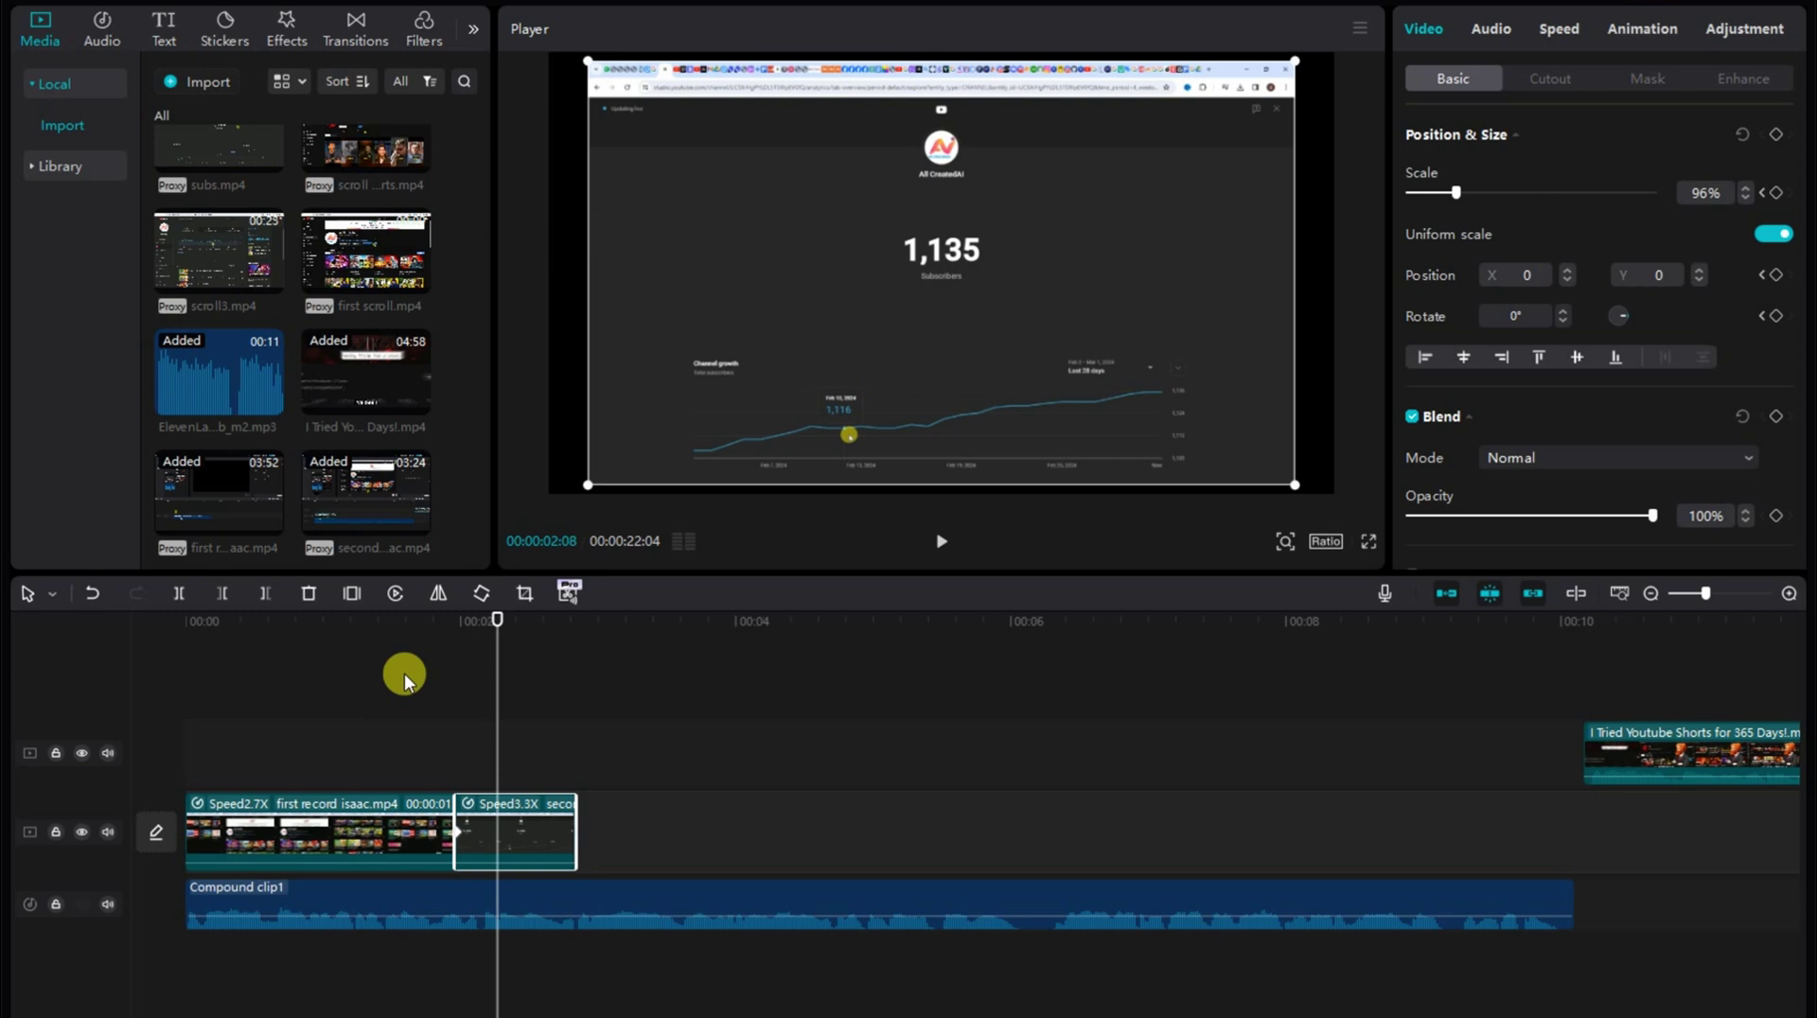
left_click(1705, 193)
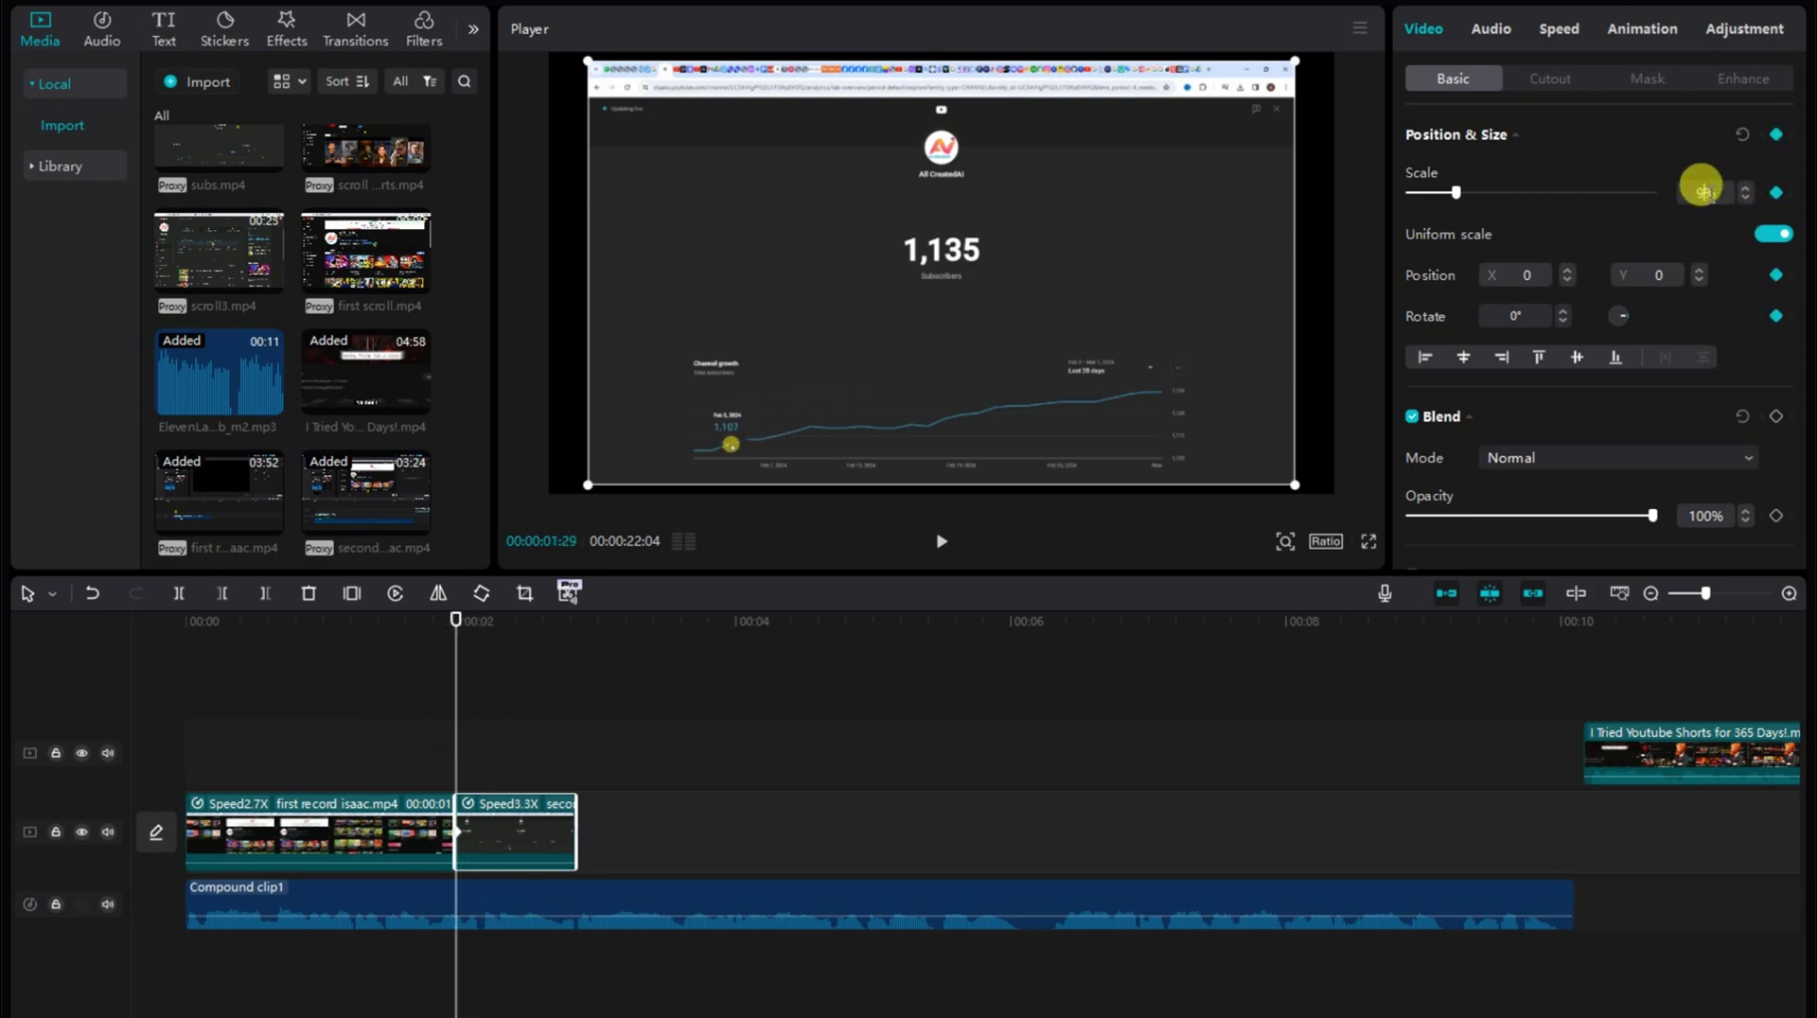
type("93")
key("Return")
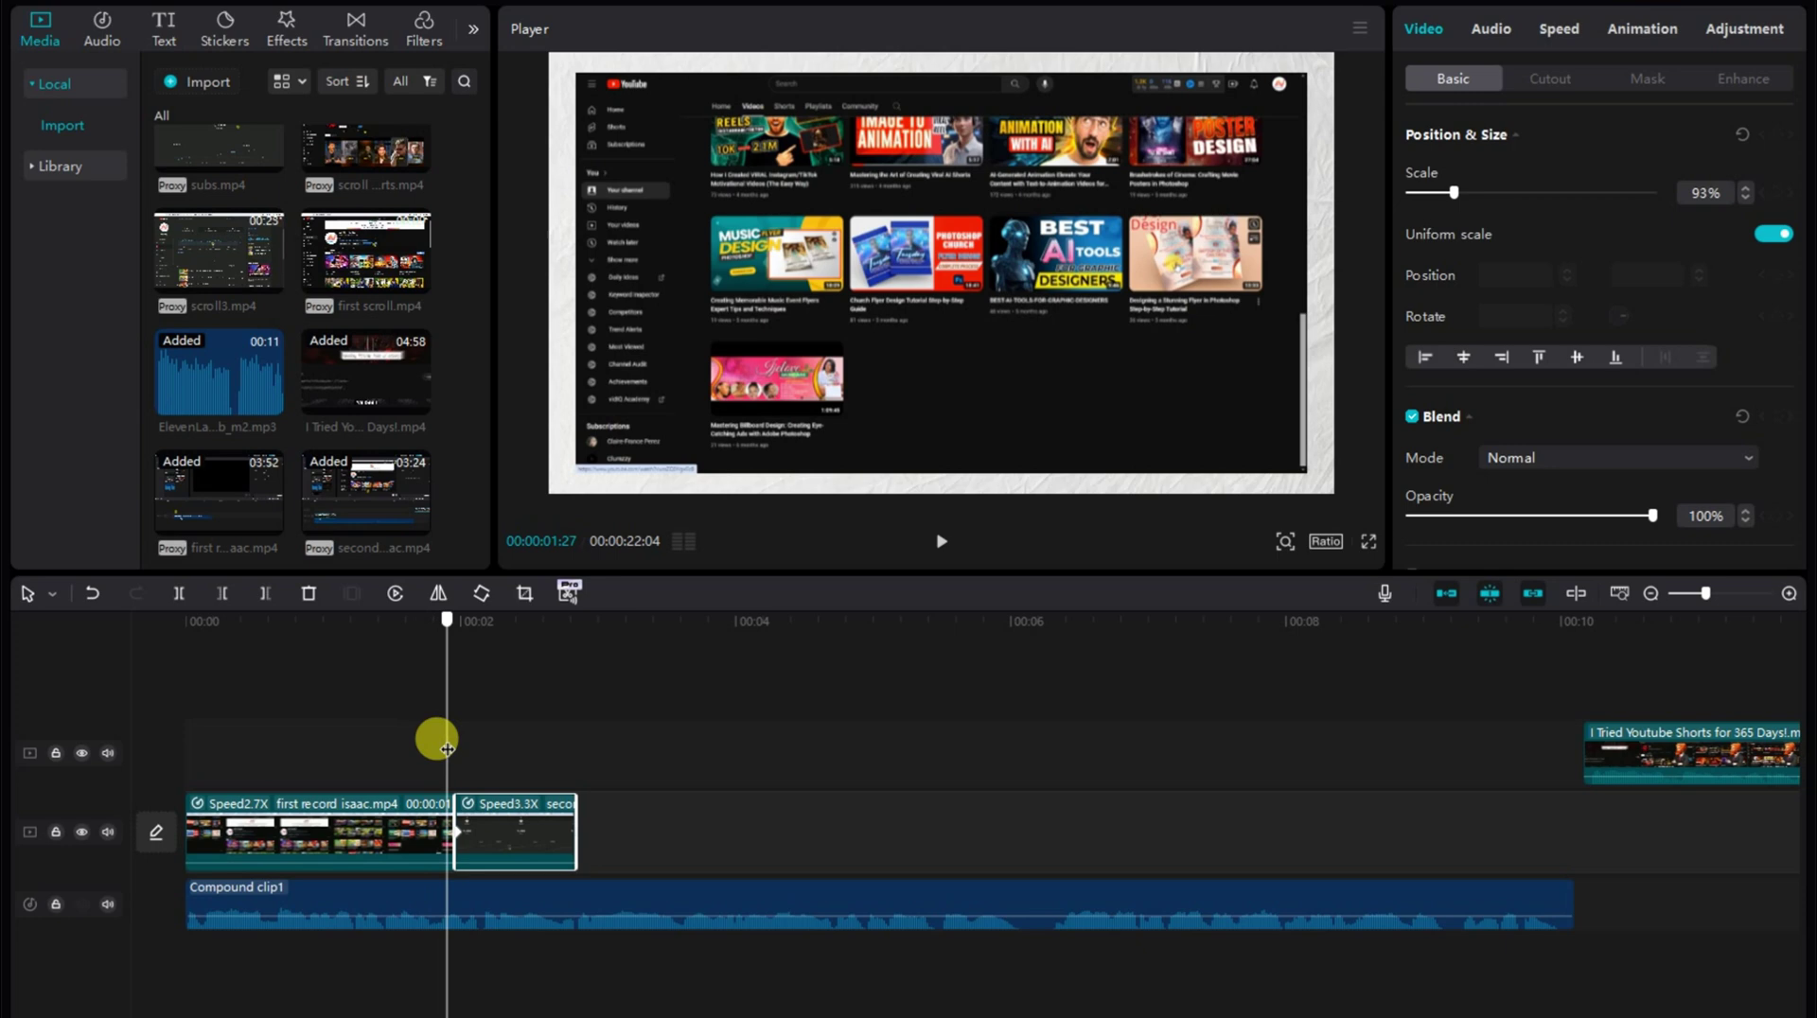
- Apply the white crumpled-paper canvas background to the second clip
left_click(497, 752)
scroll(1520, 418, "down", 10)
left_click(1545, 526)
left_click(1496, 667)
left_click(505, 771)
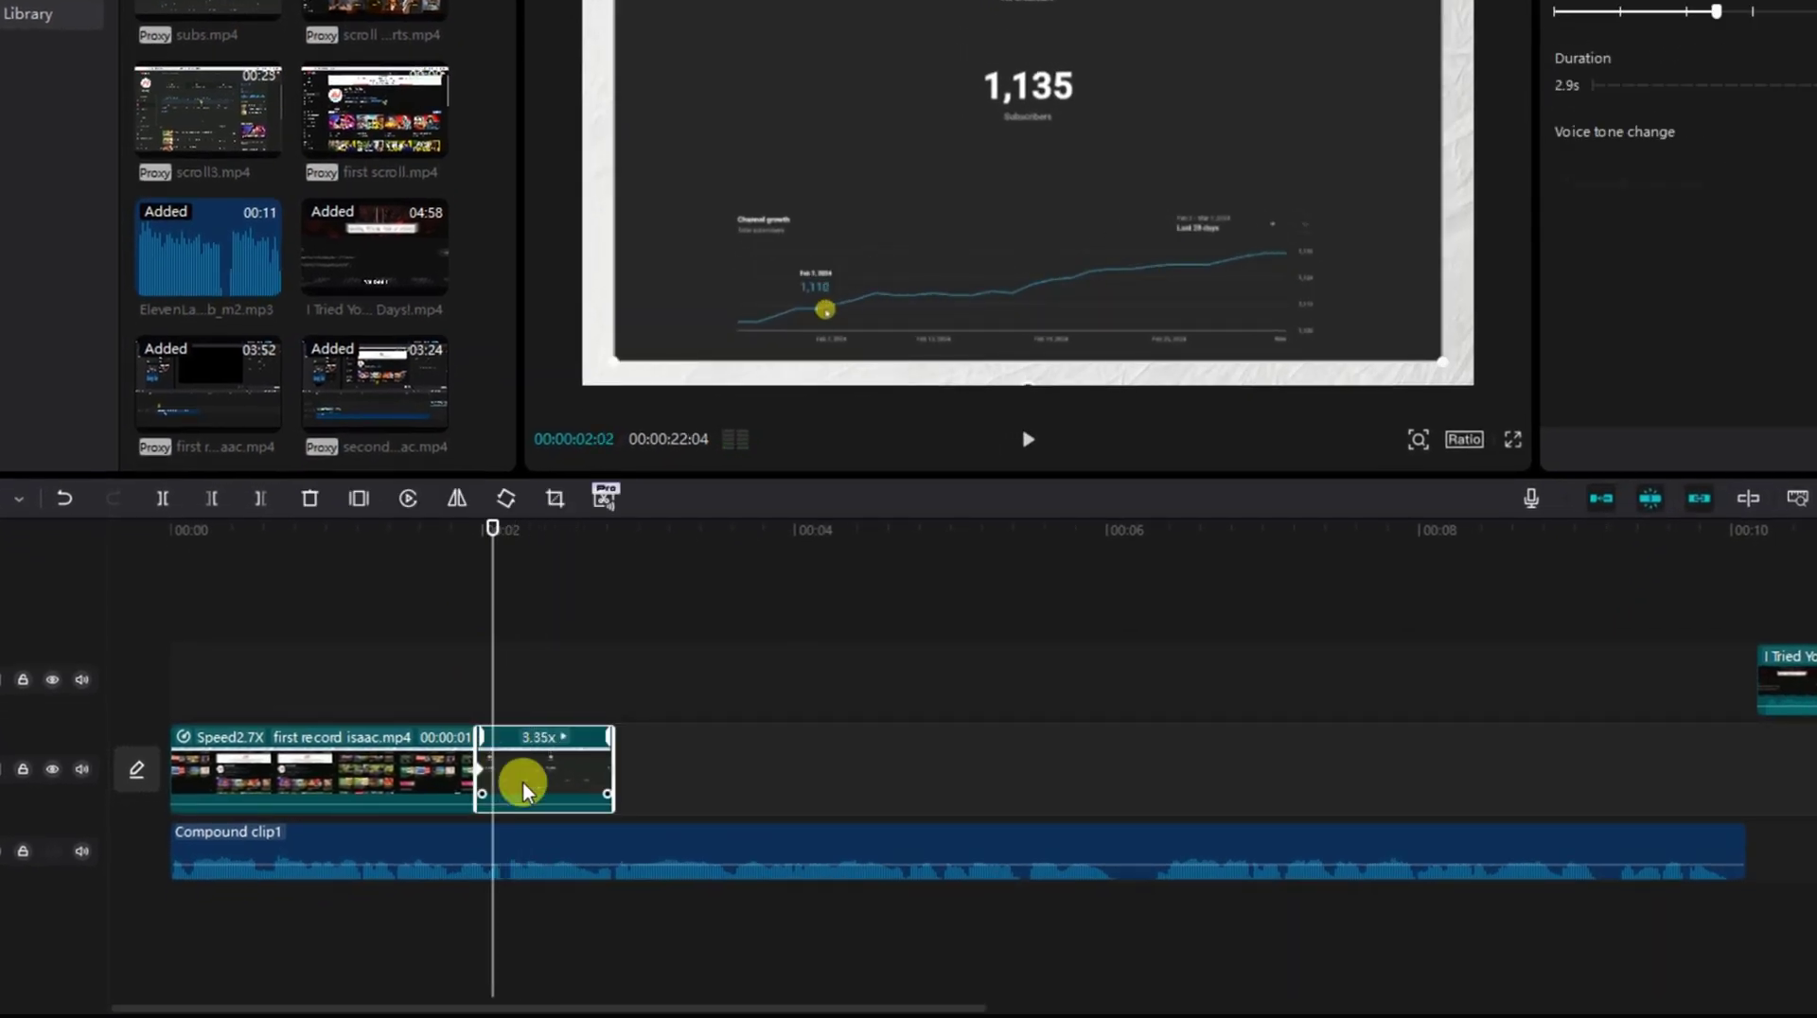
- Keyframe the second clip's scale at 103% at 00:00:02:02 and play back the zoom-in
left_click_drag(492, 725, 478, 713)
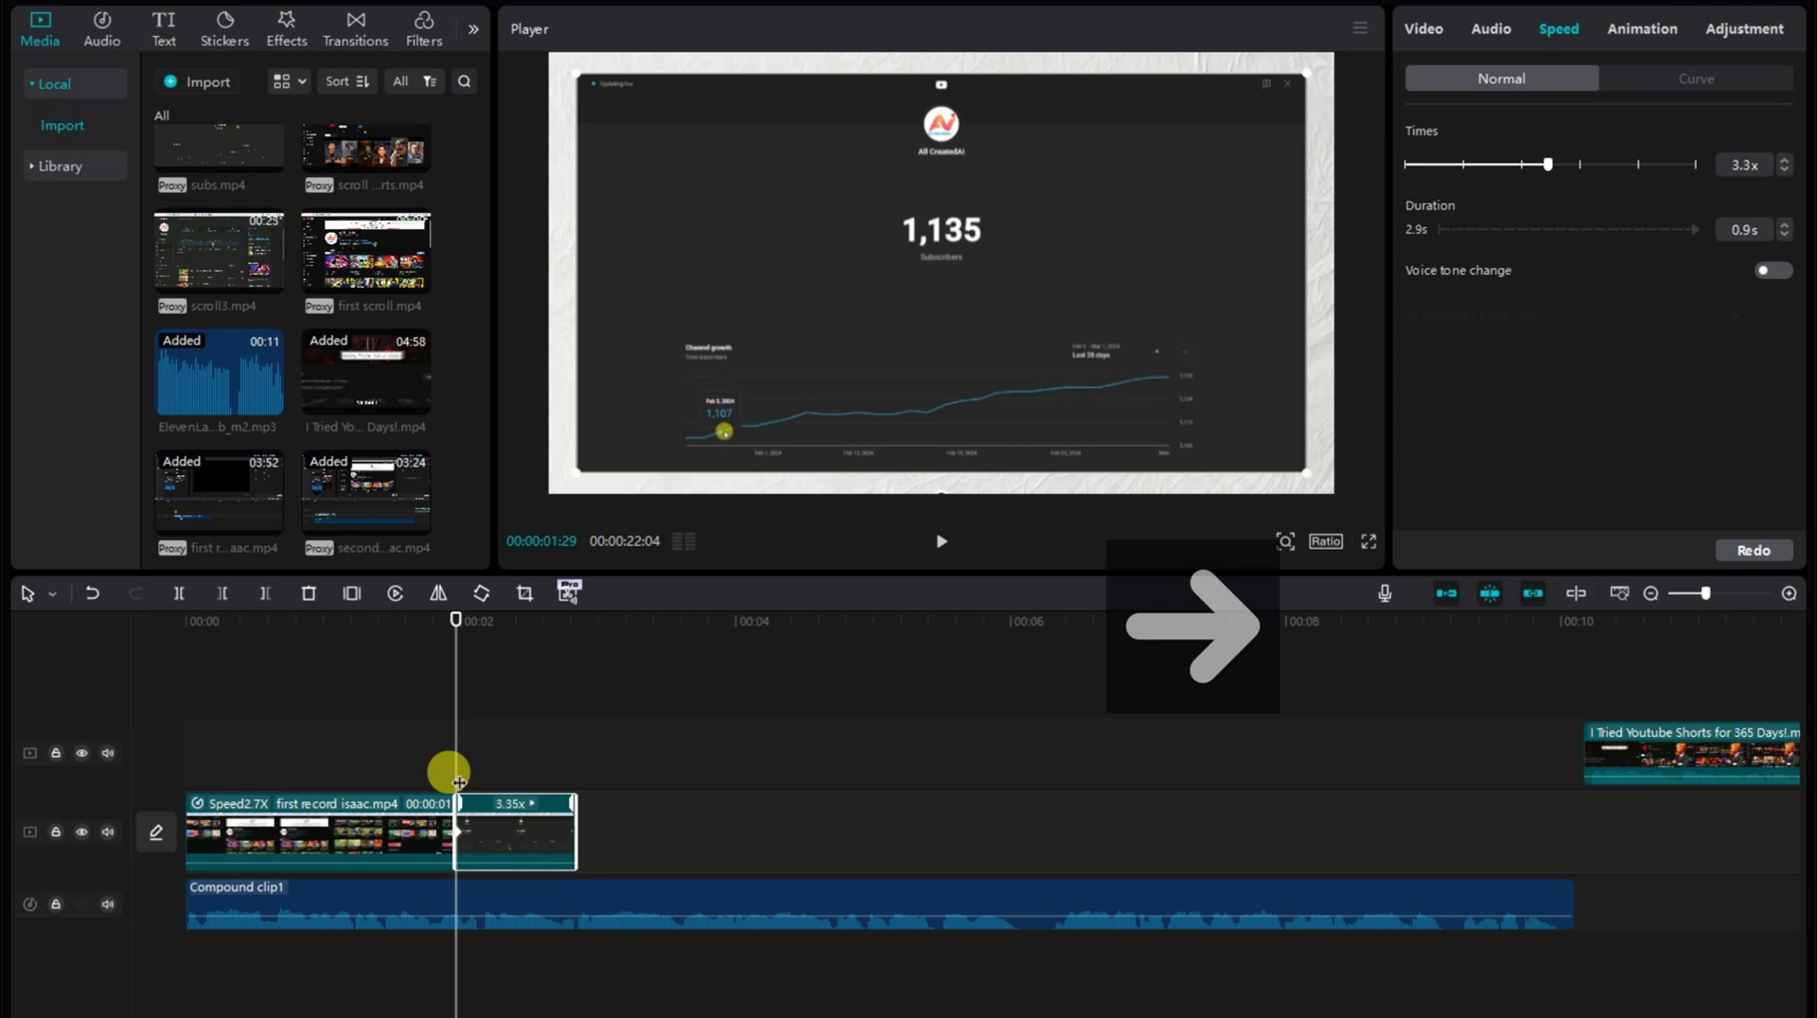
left_click(1433, 33)
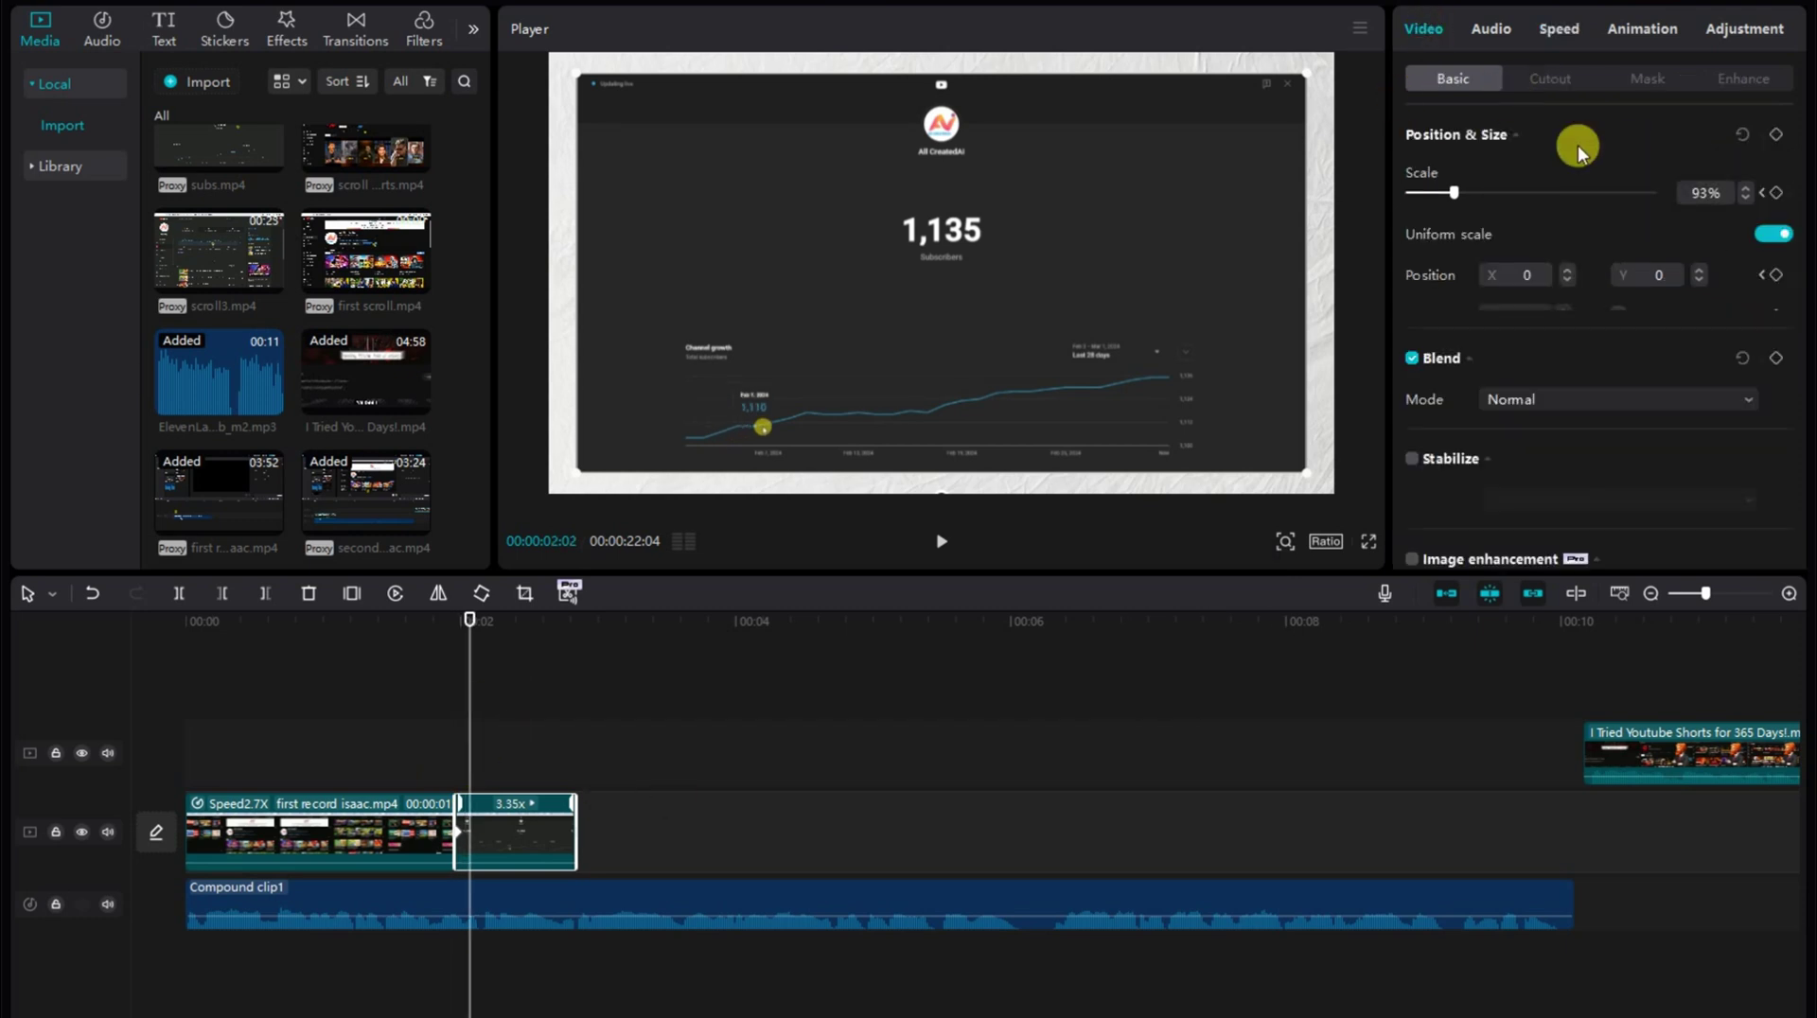
left_click_drag(1460, 192, 1461, 194)
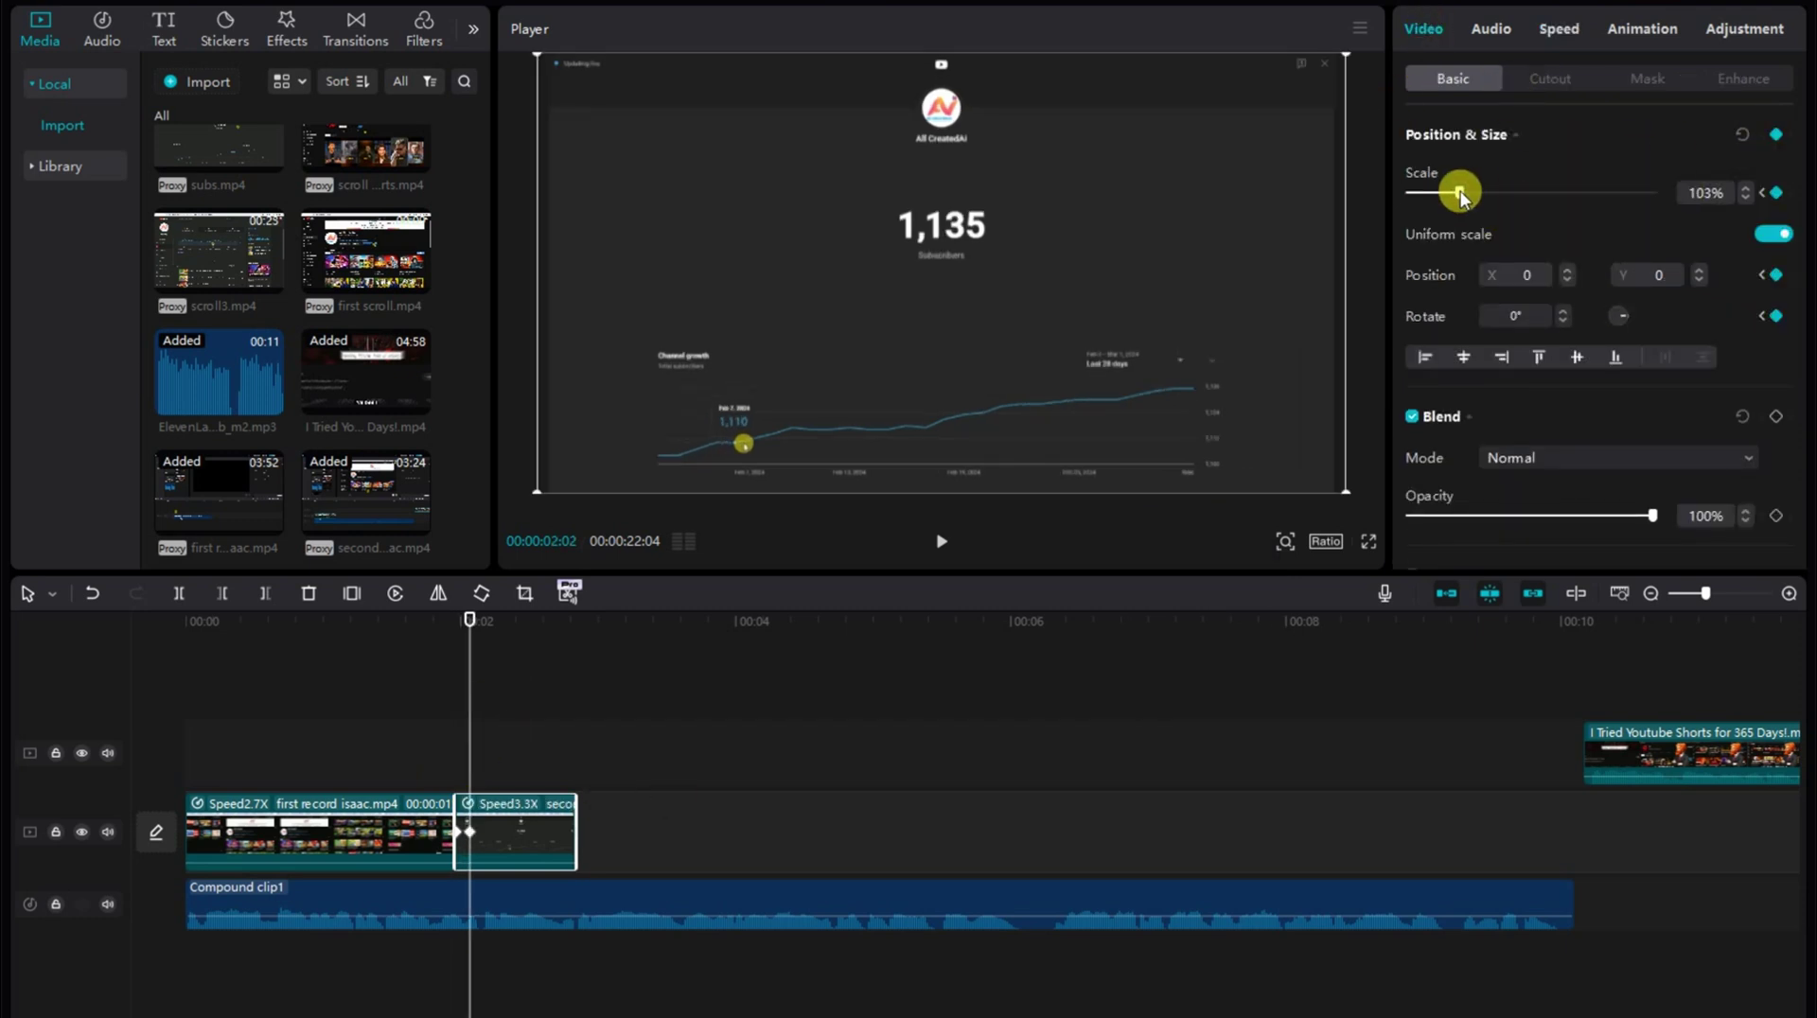
left_click_drag(470, 766, 412, 761)
key("space")
left_click_drag(558, 745, 474, 758)
key("space")
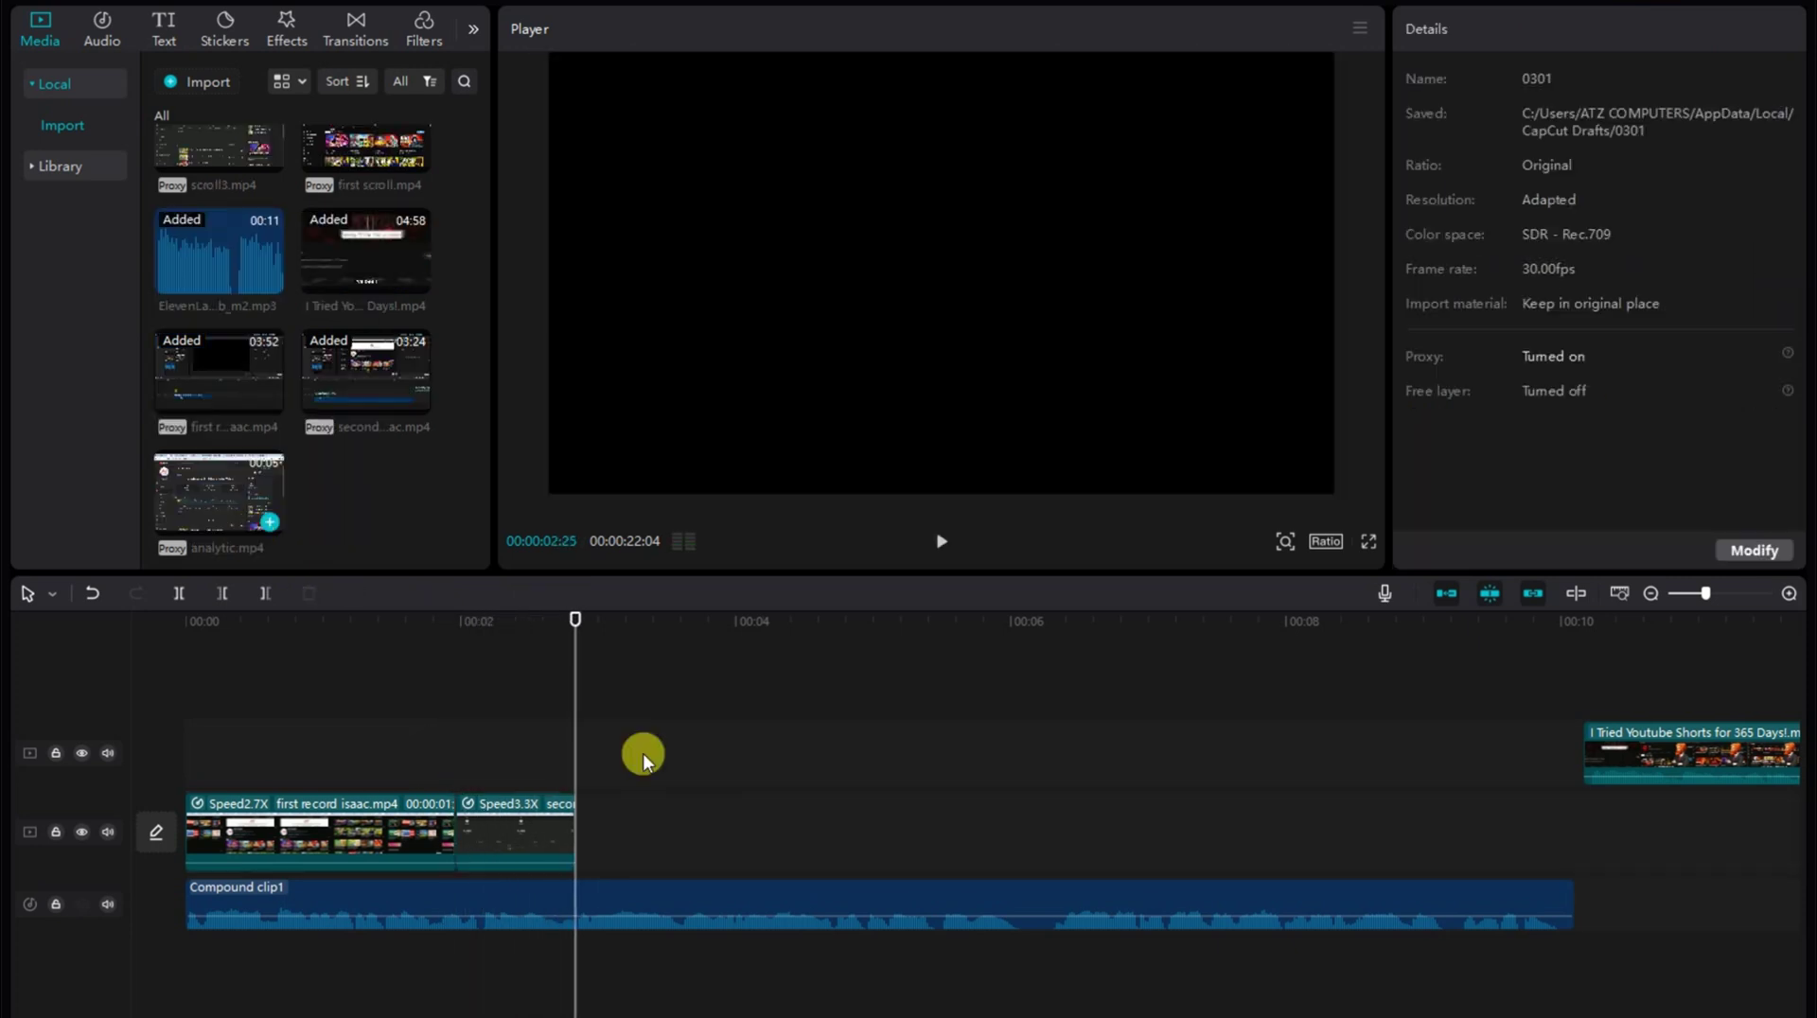
- Play back the reference video's YouTube Studio analytics section from 00:00:13:01 to study its zoom timing
left_click_drag(643, 753, 578, 830)
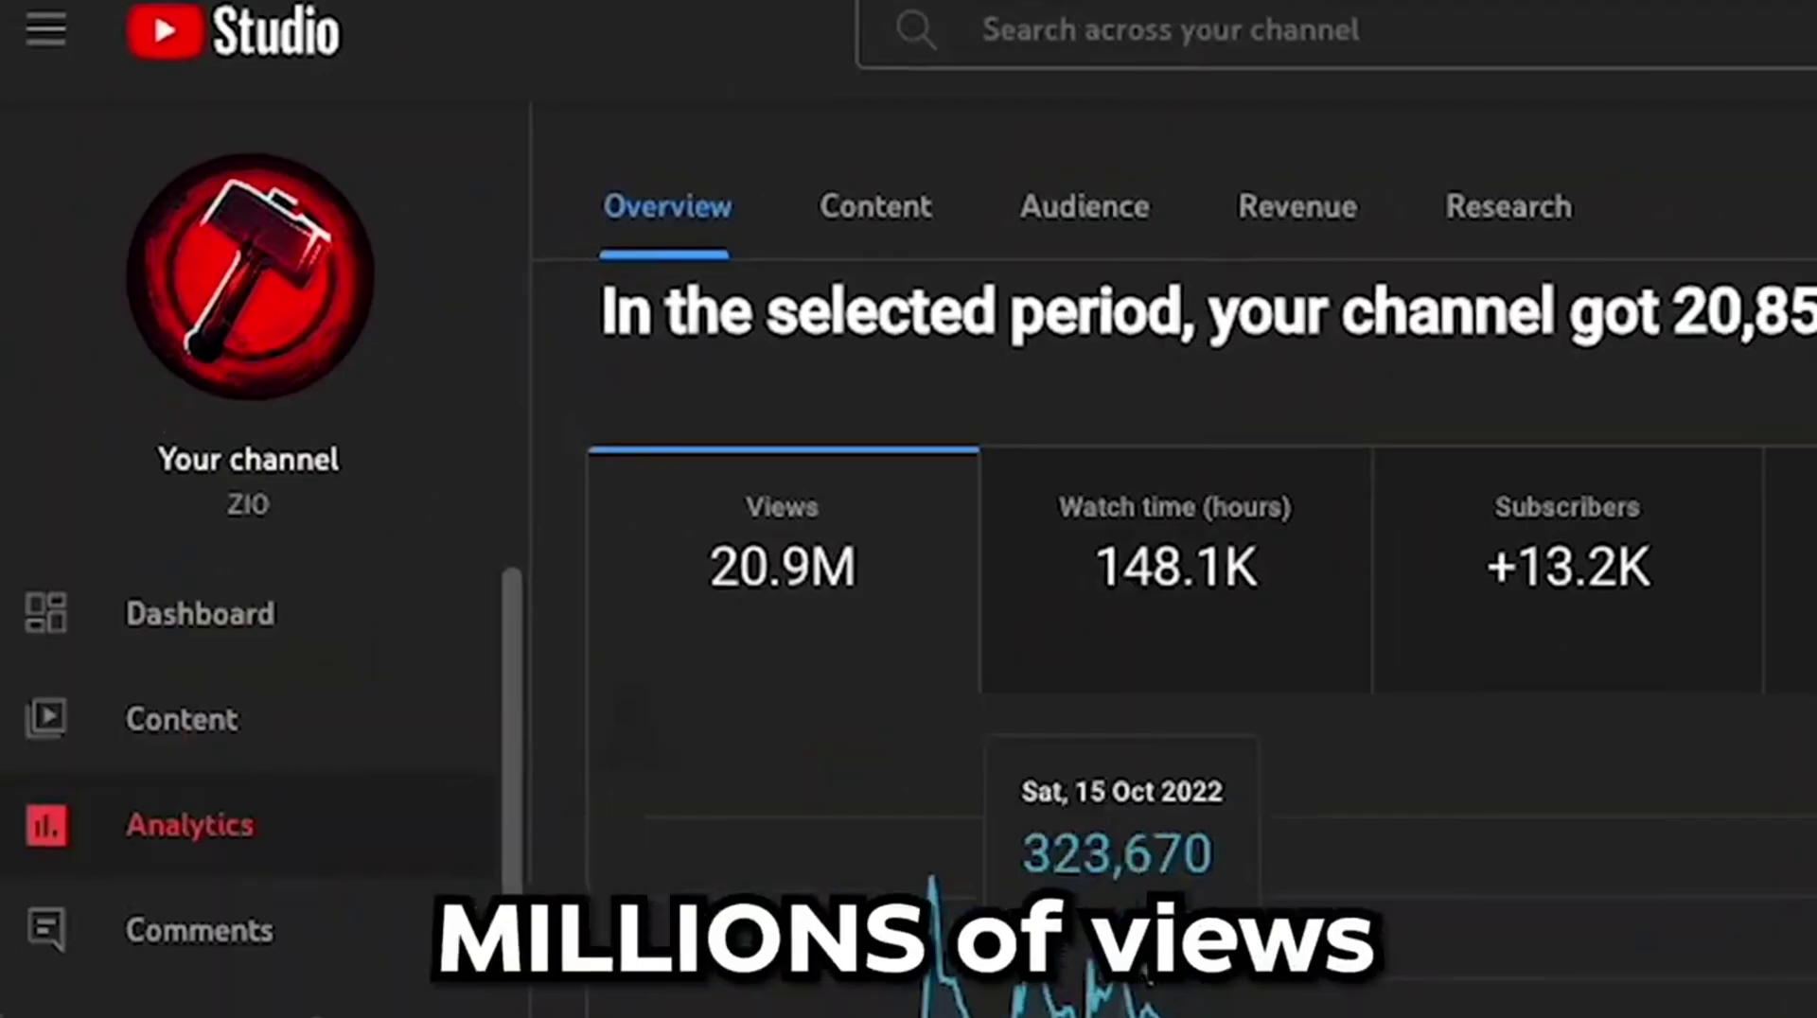
left_click(946, 700)
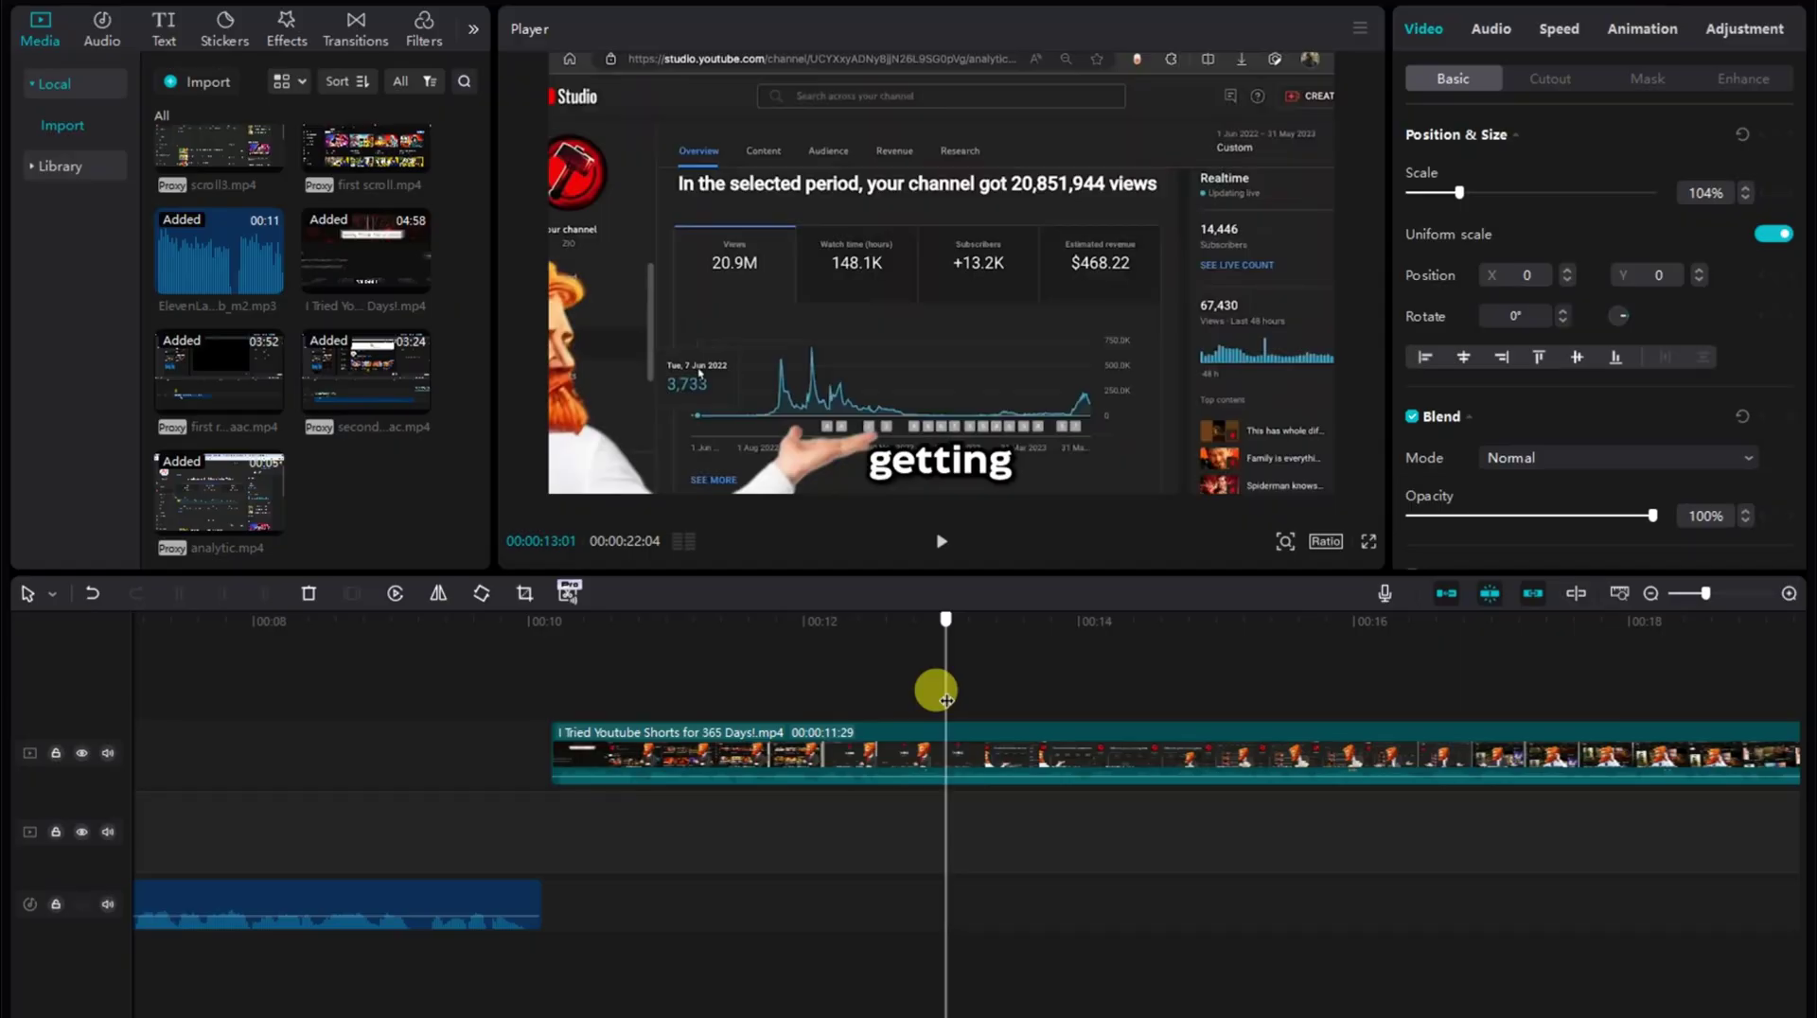
key("space")
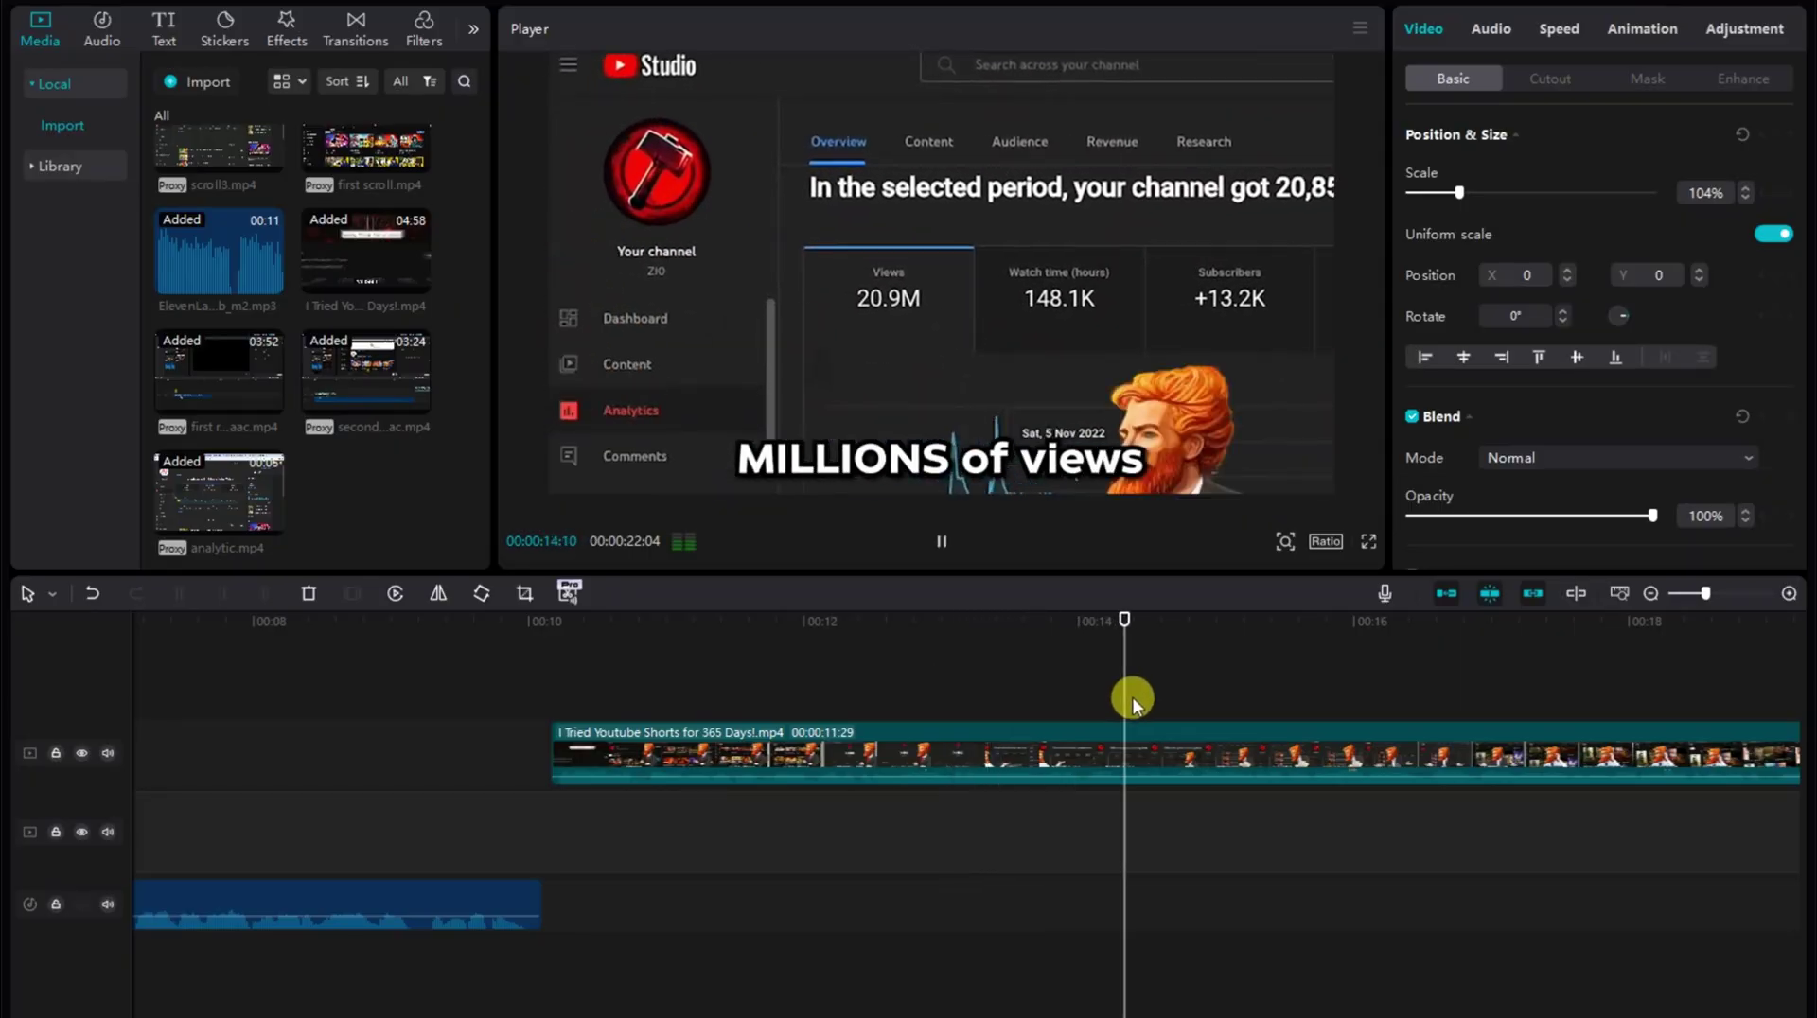
key("space")
left_click(946, 700)
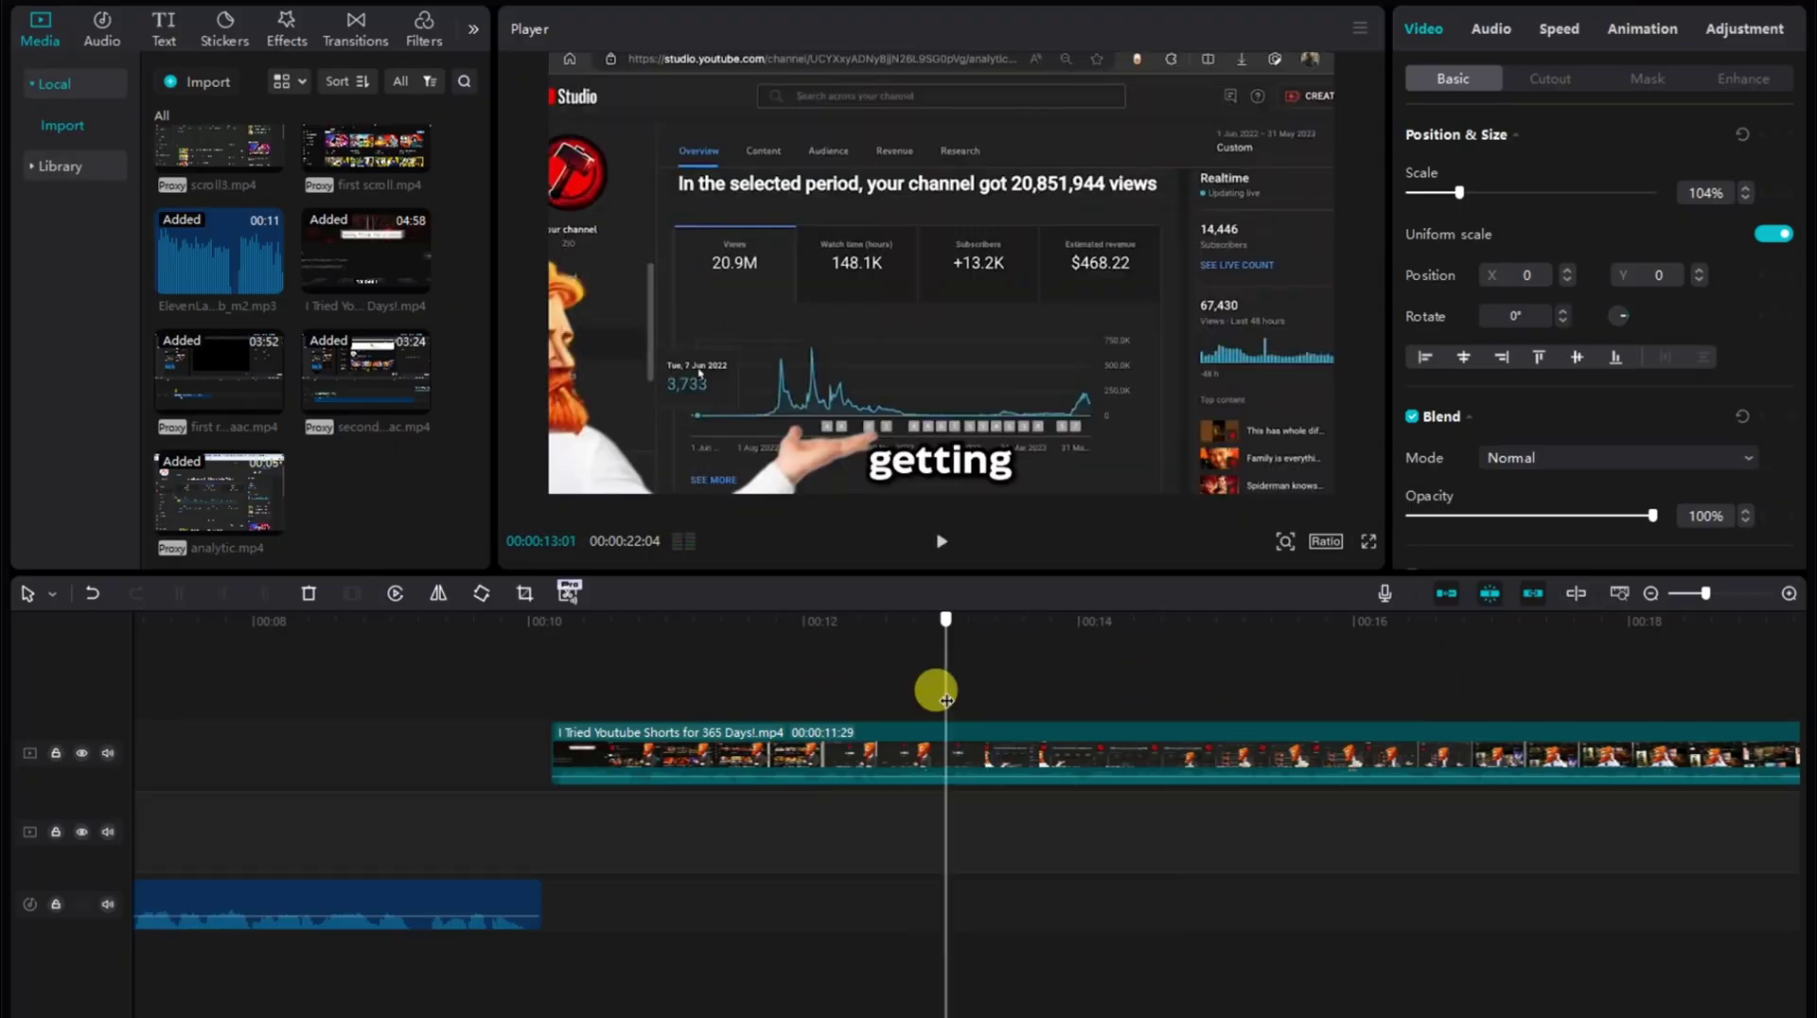
key("space")
key("space")
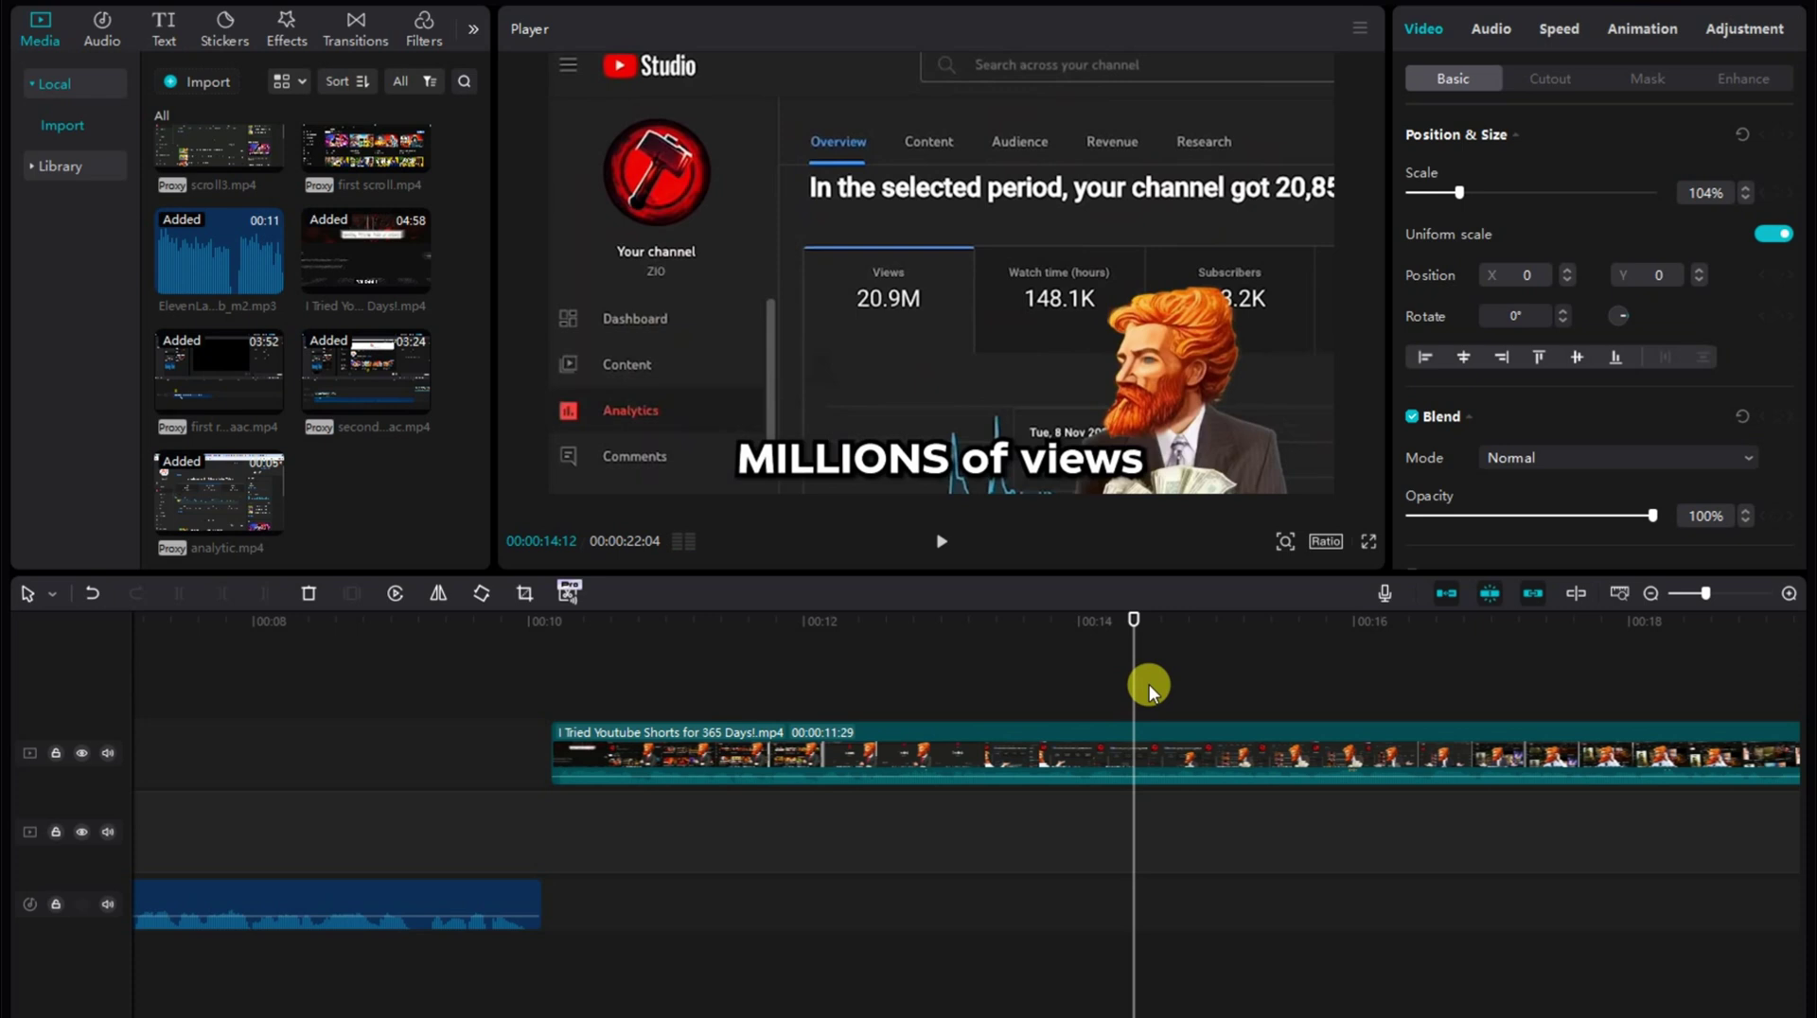
left_click(1169, 683)
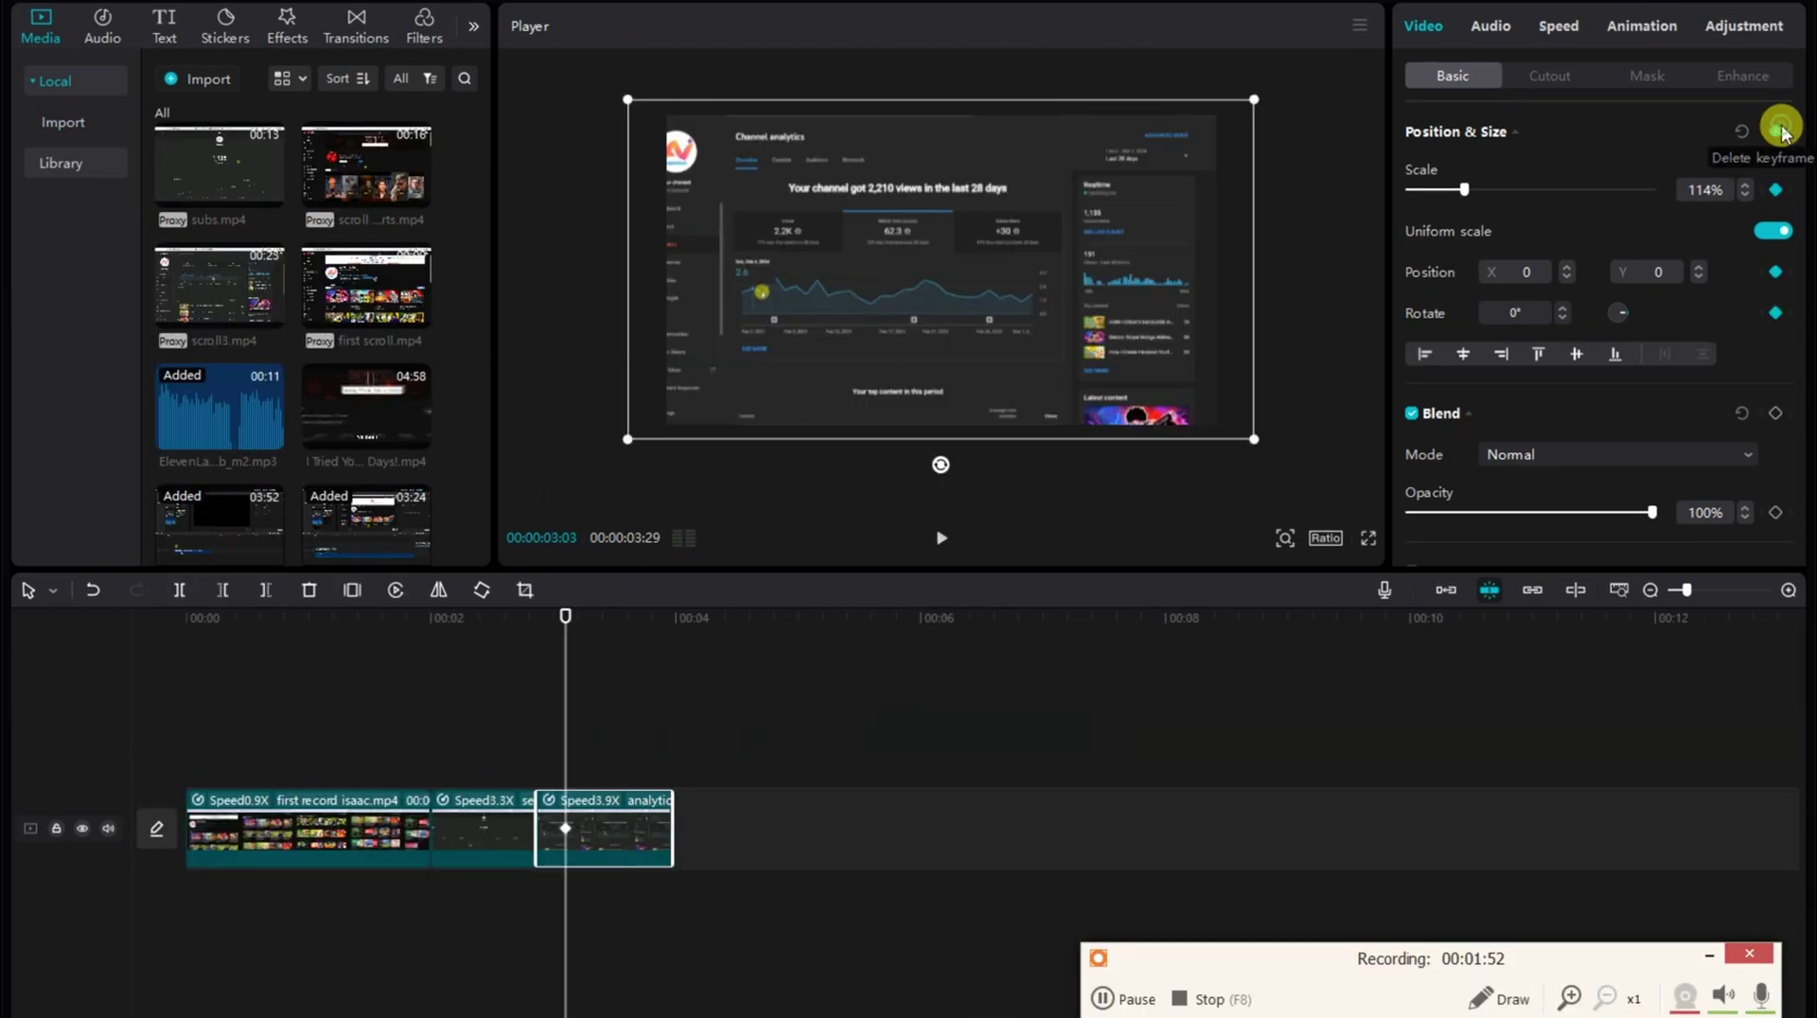
- At 00:00:03:10, enlarge the analytics clip beyond 134% and keyframe its position at X 781, Y -567
left_click(594, 769)
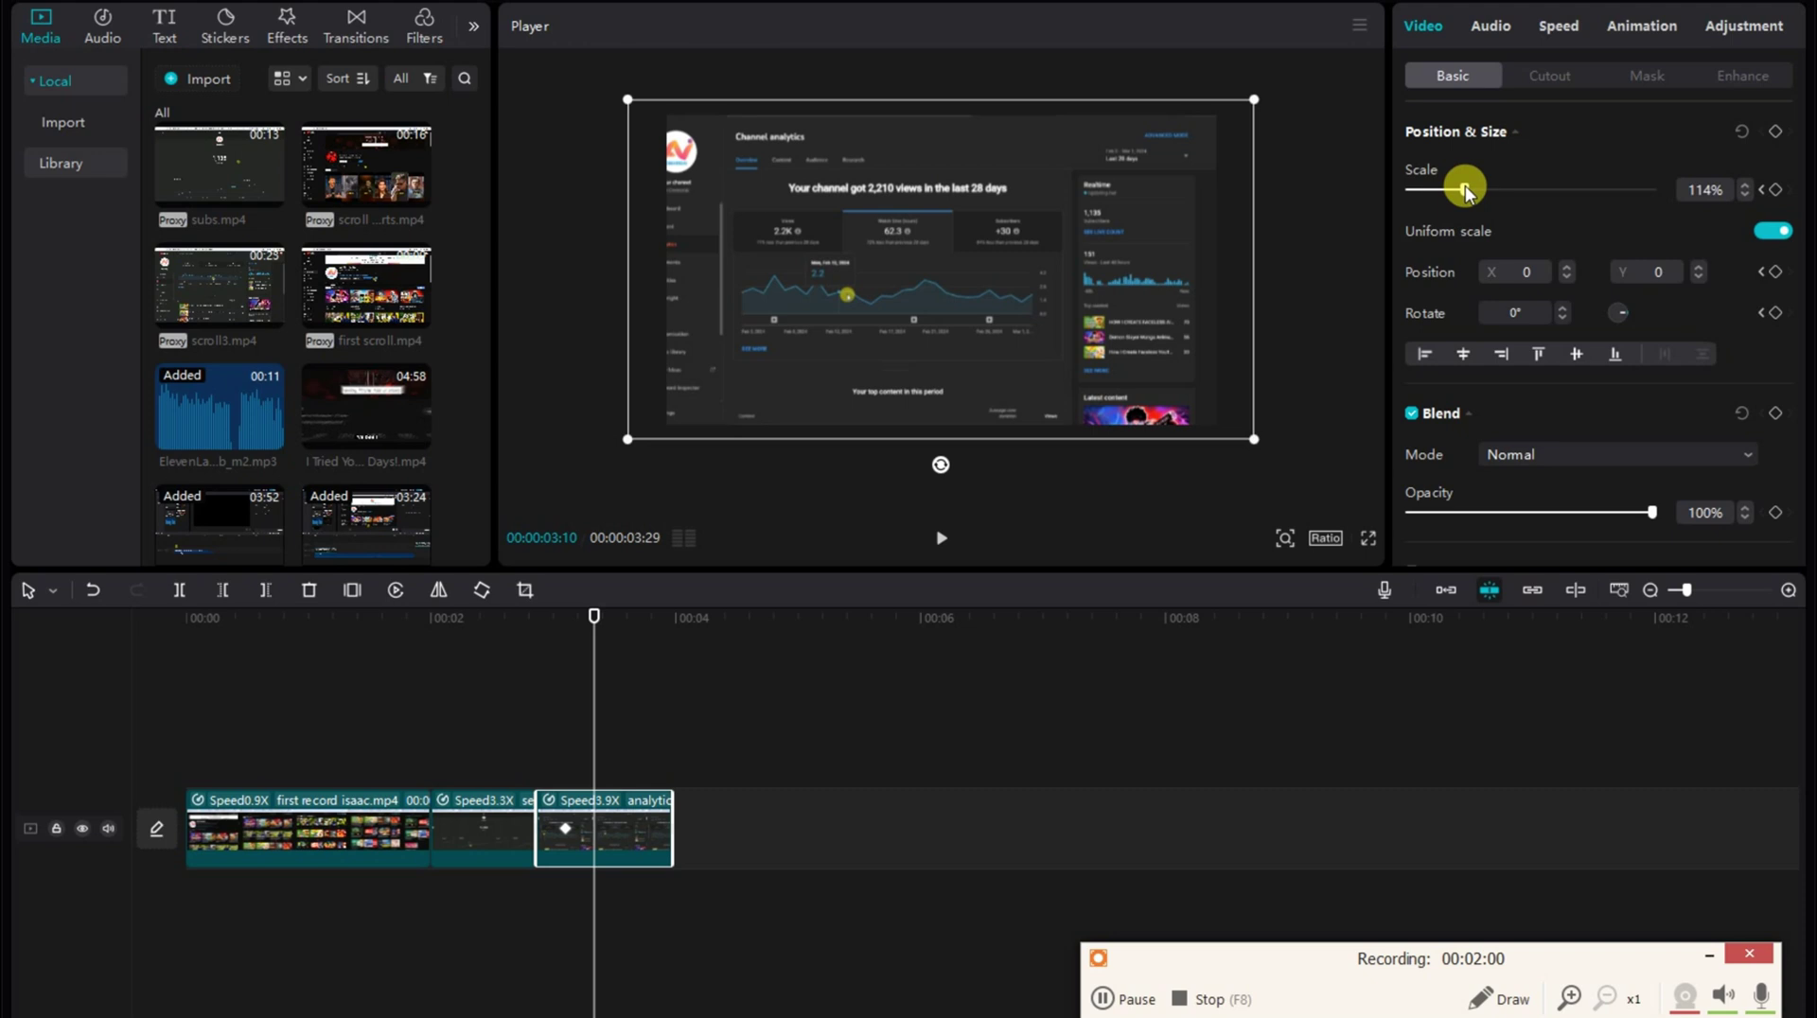
left_click_drag(1465, 189, 1474, 189)
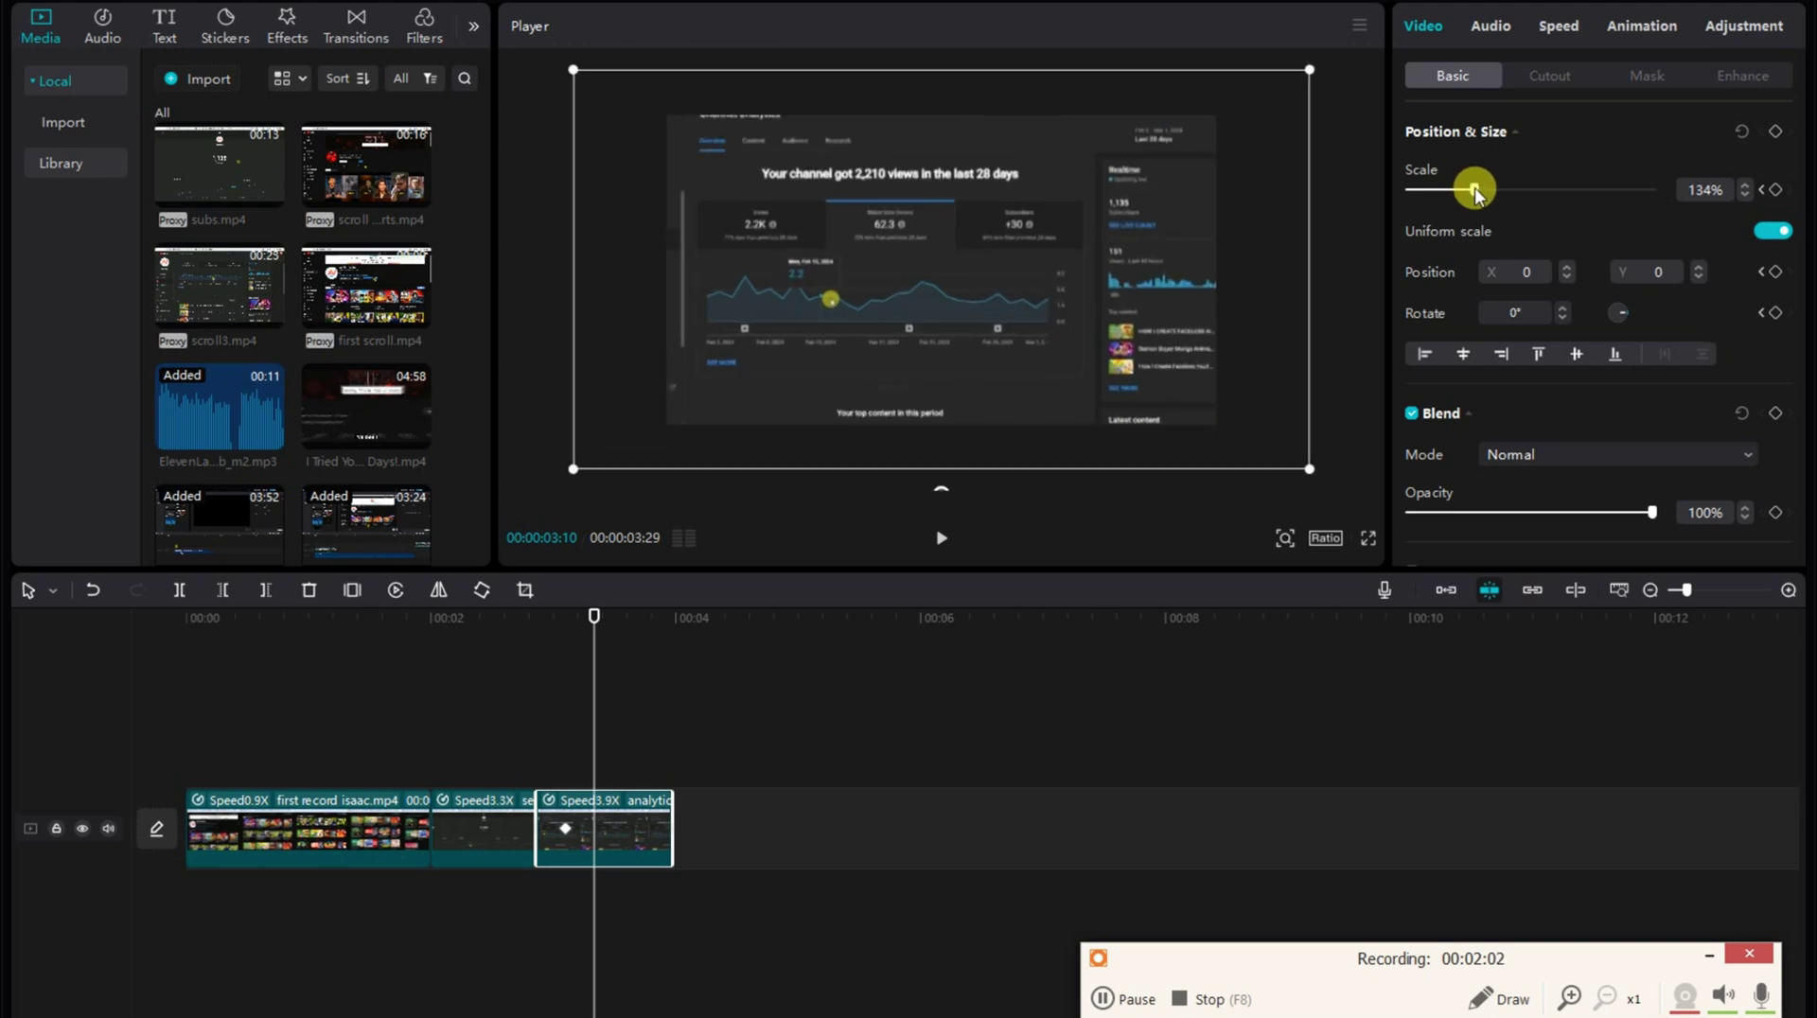
left_click_drag(921, 308, 979, 308)
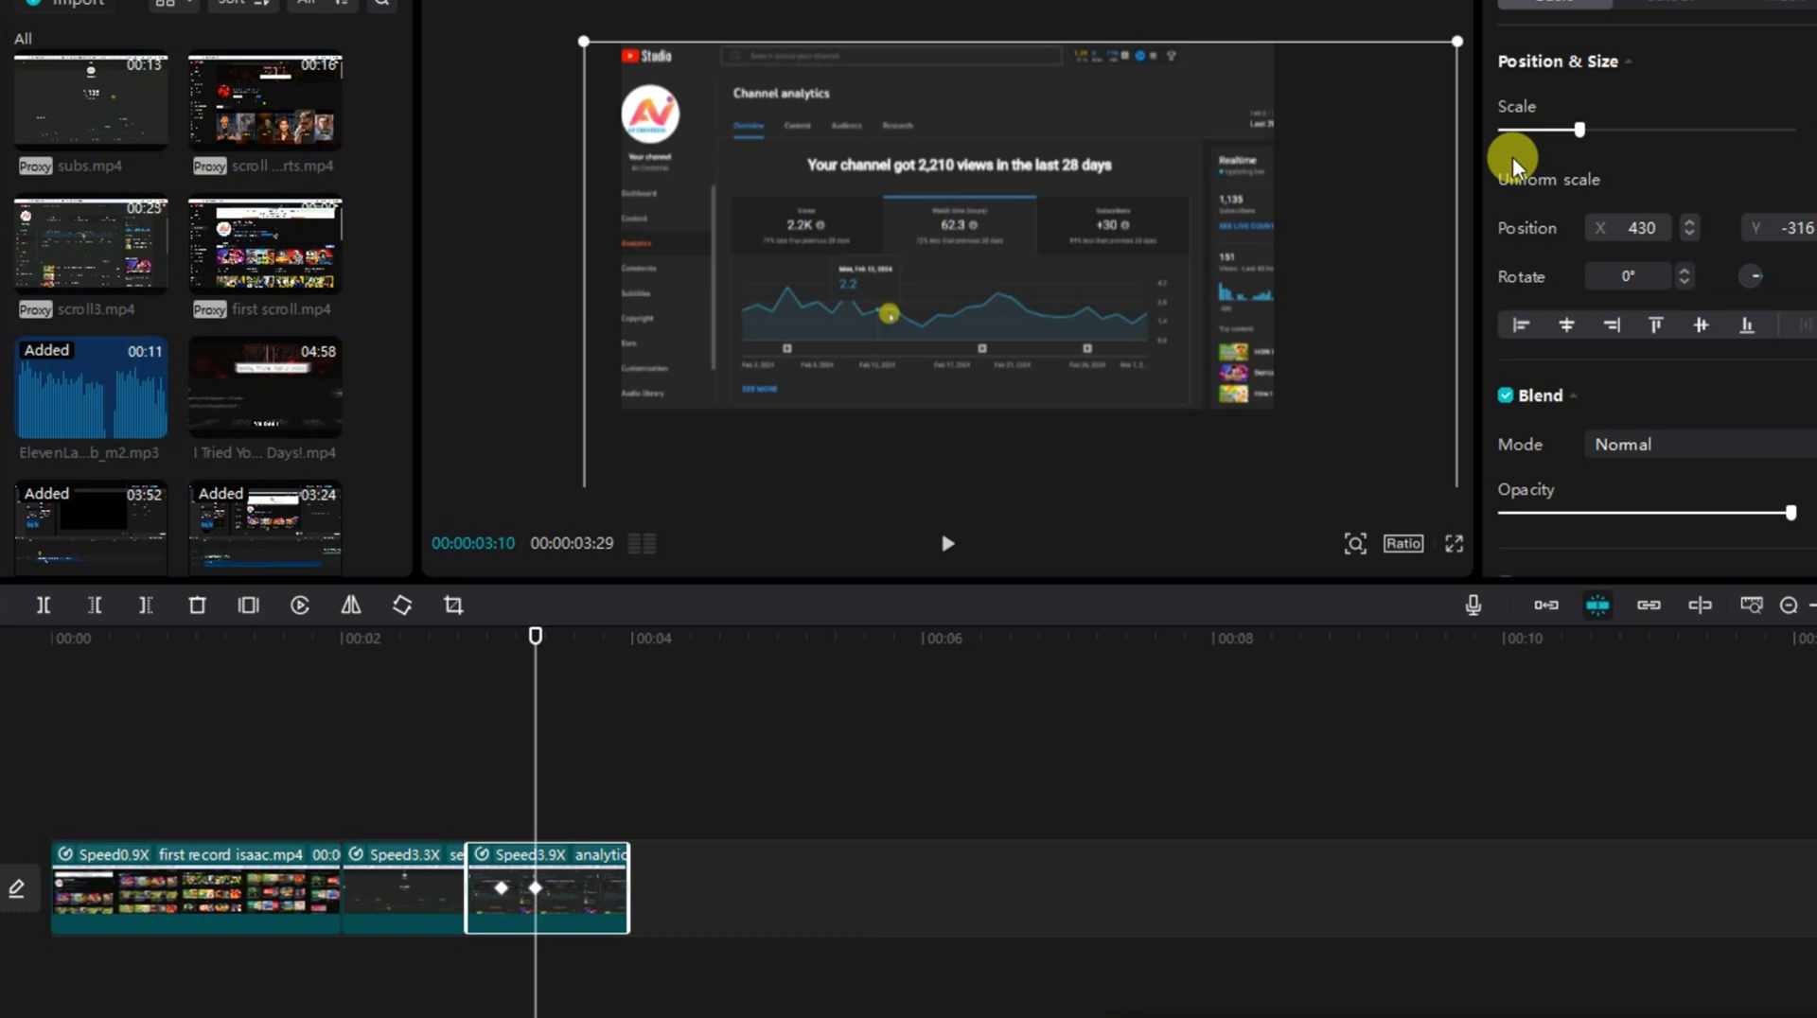
left_click_drag(1578, 129, 1592, 129)
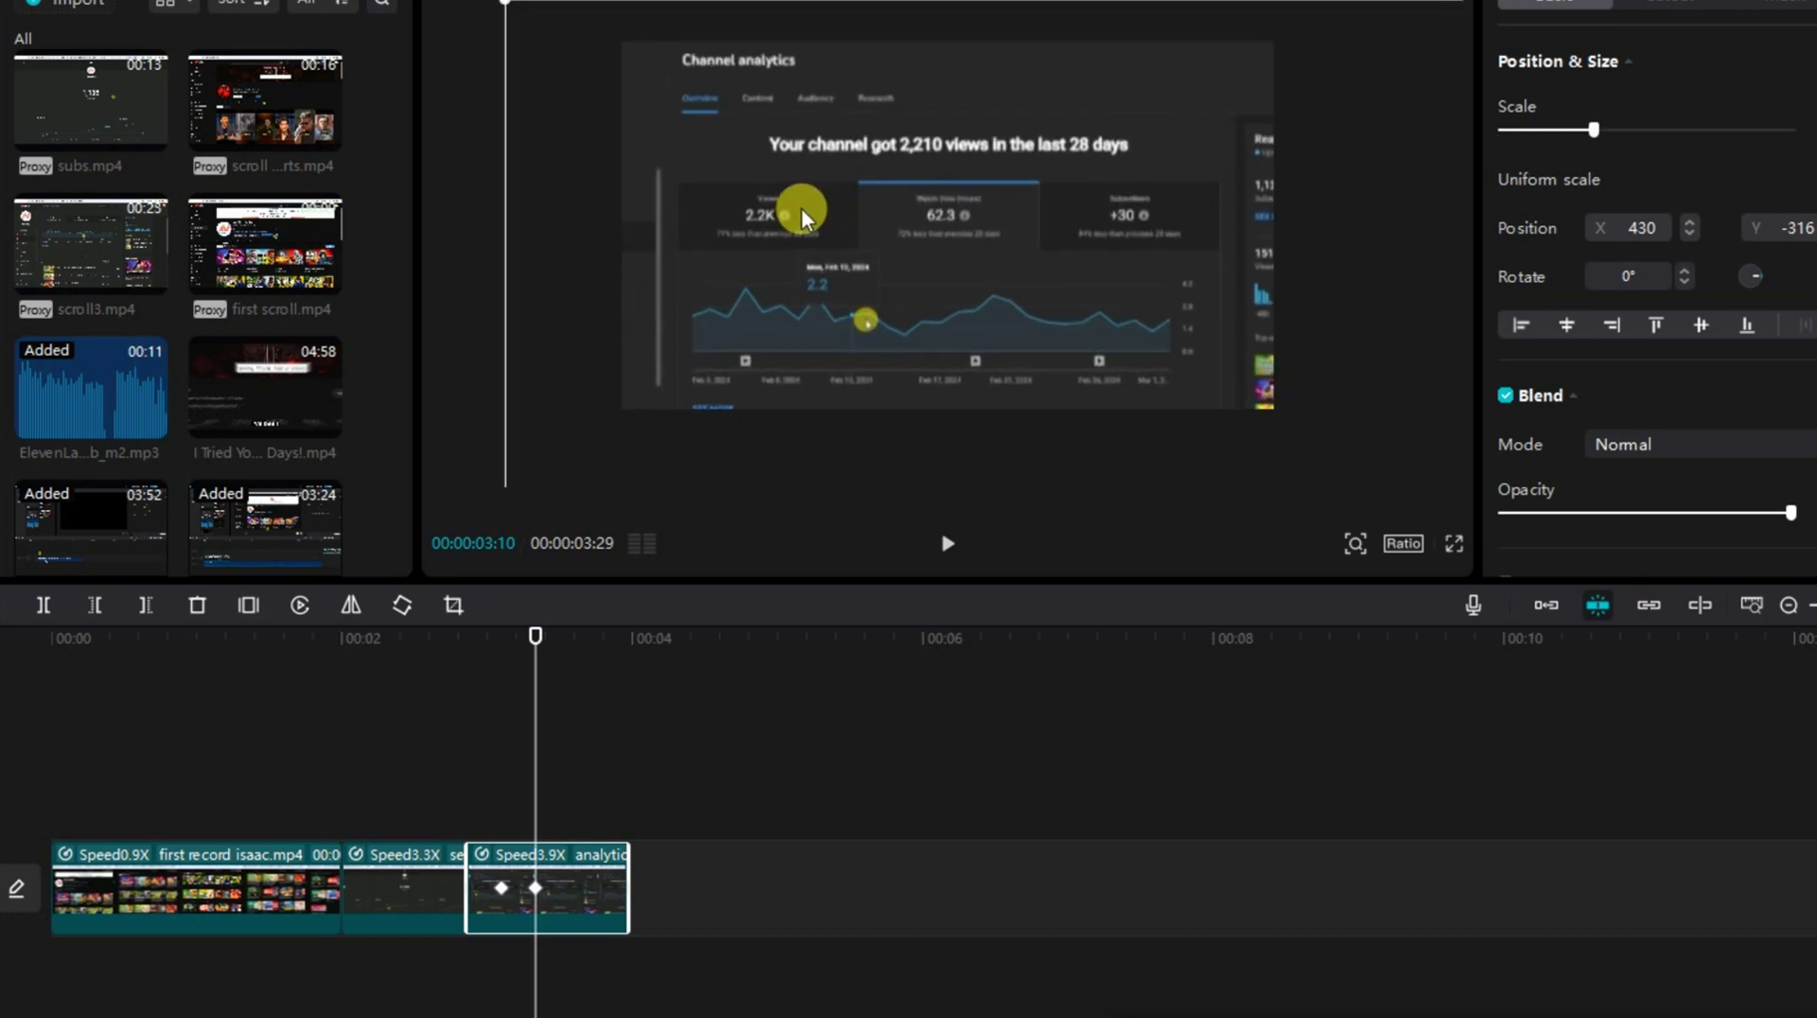
left_click_drag(874, 248, 884, 263)
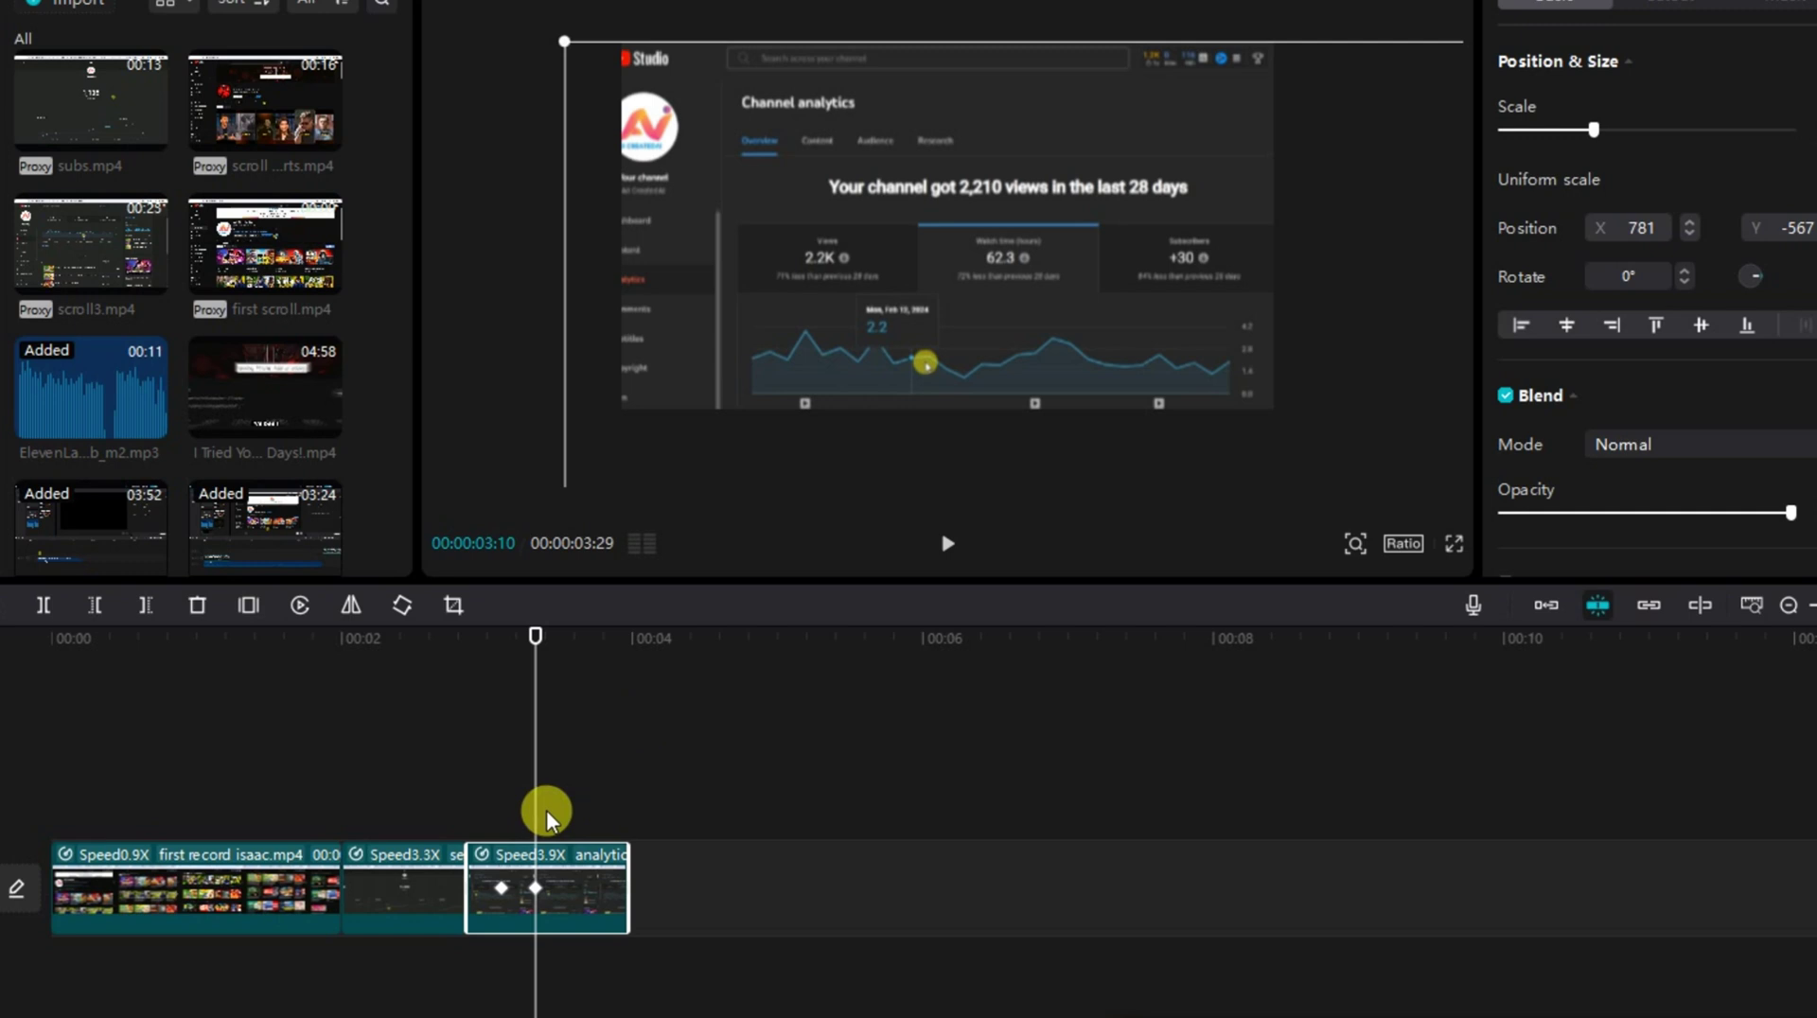
- Play back the analytics clip from its start to check the zoom toward the views graph
left_click_drag(532, 827, 469, 835)
key("space")
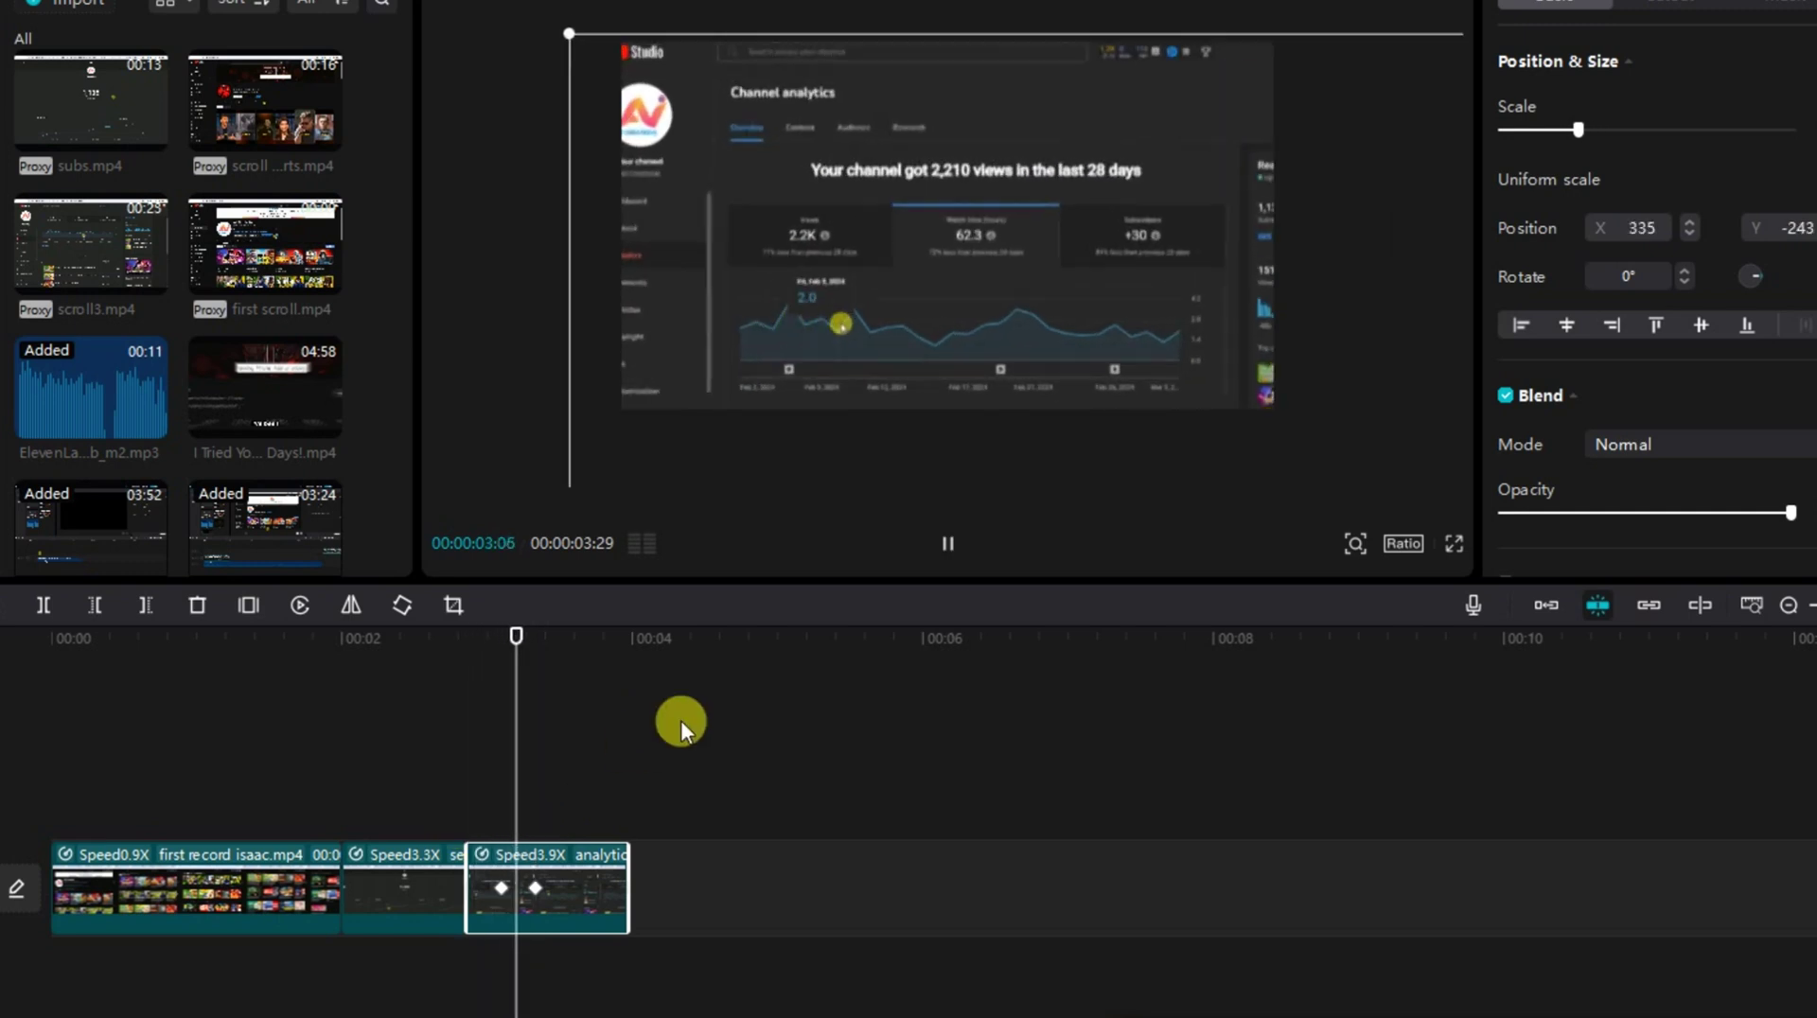
left_click_drag(624, 825, 468, 834)
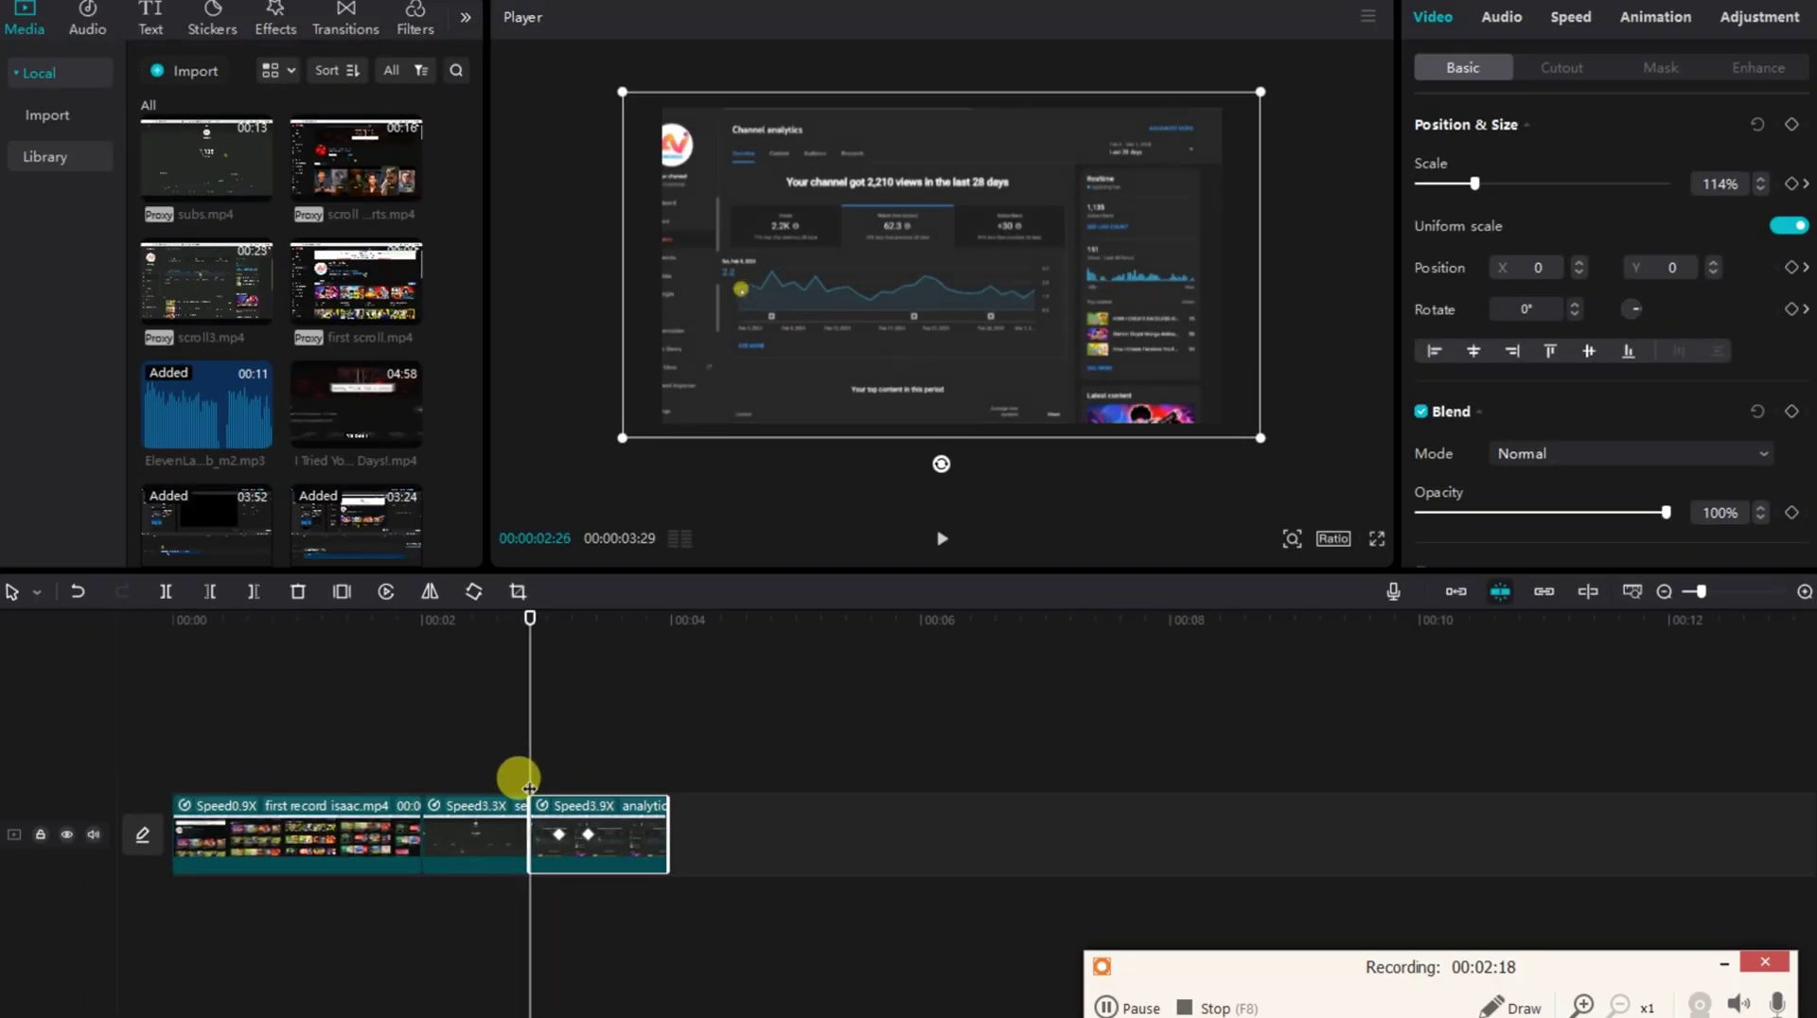
key("space")
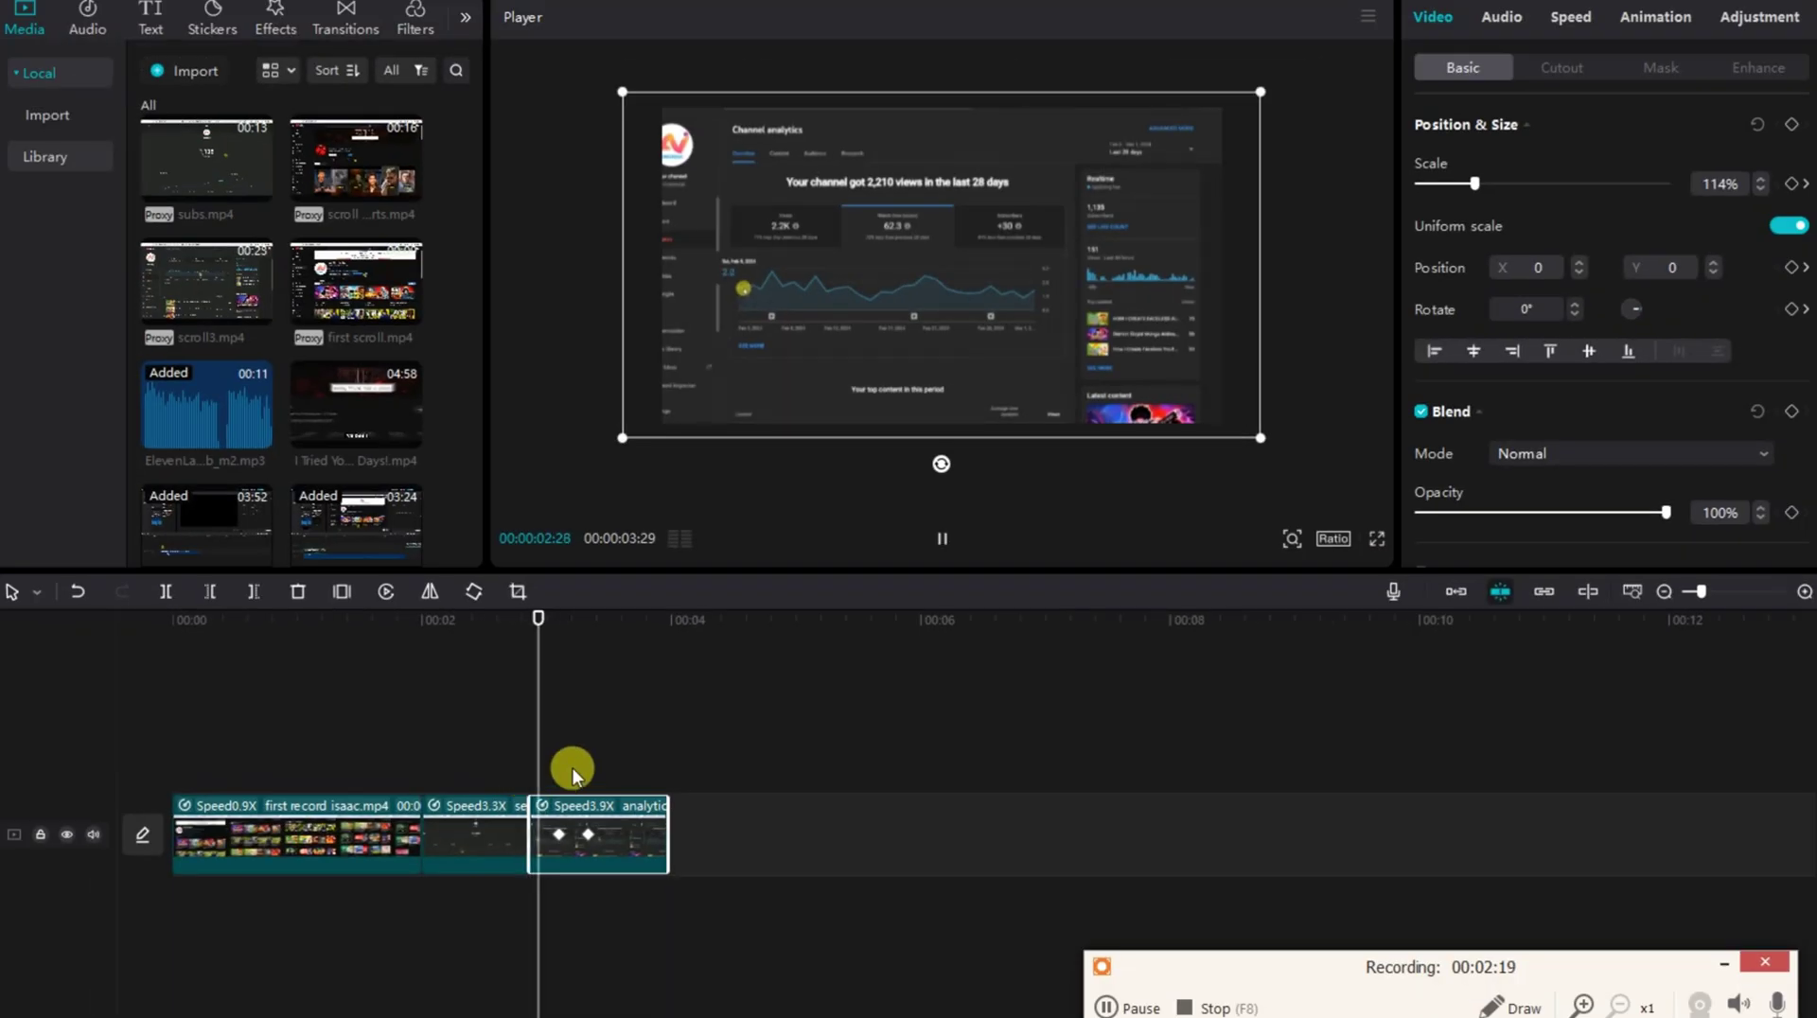
key("space")
mouse_move(614, 761)
left_mouse_down()
mouse_move(563, 781)
mouse_move(595, 776)
mouse_move(526, 764)
mouse_move(612, 765)
left_mouse_up()
left_click(526, 770)
left_click(595, 765)
left_click(529, 774)
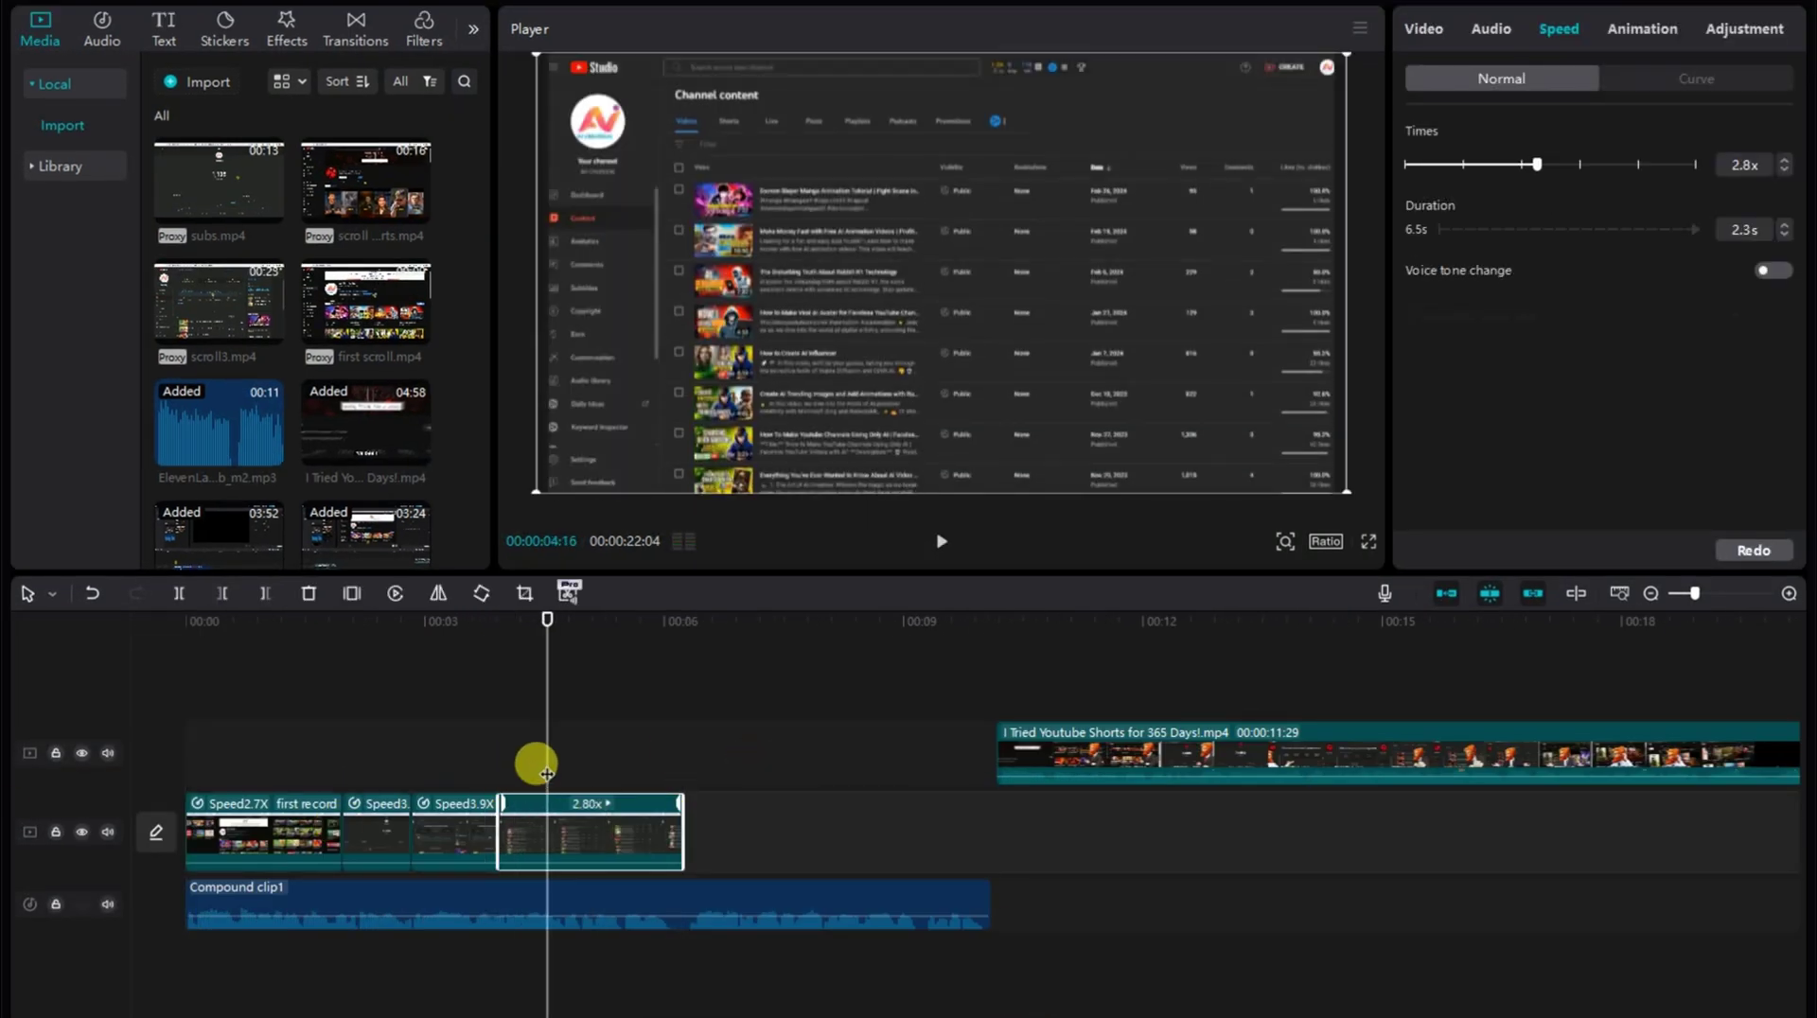
- Add a Position & Size keyframe at the start of the scrolling-videos clip and set its scale to 135%
left_click(1423, 28)
left_click(1775, 135)
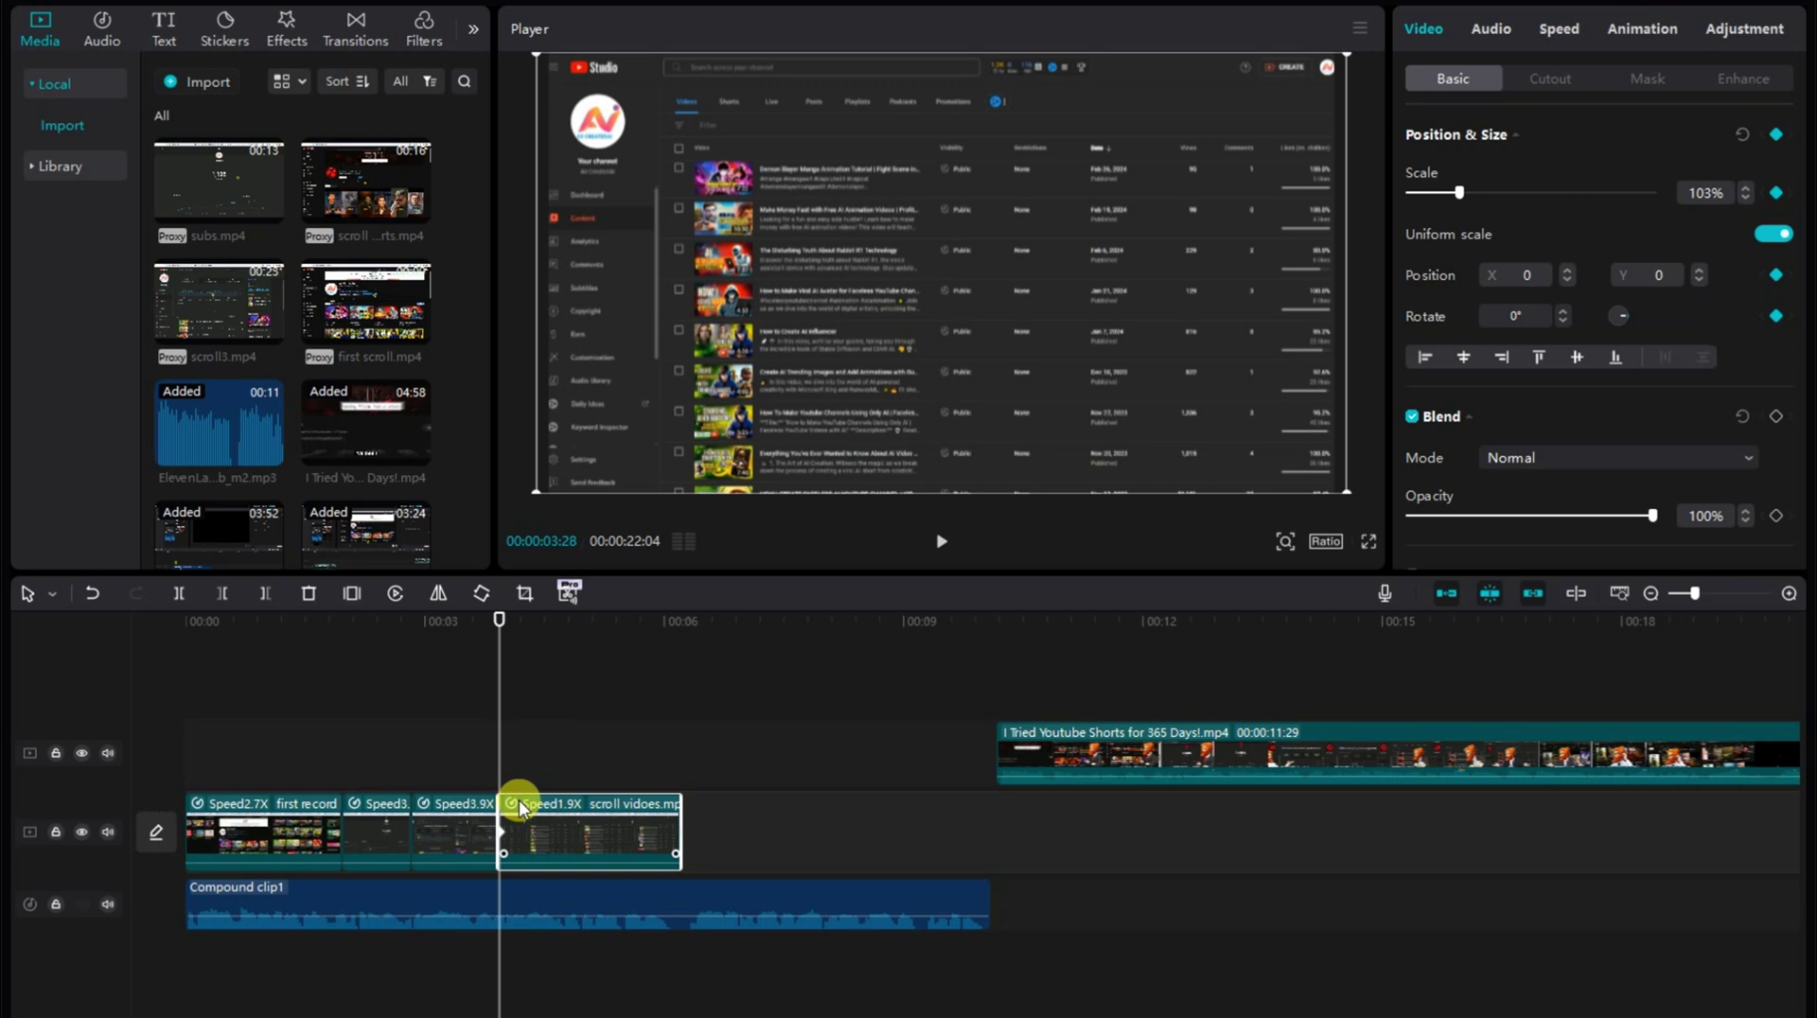
left_click_drag(1468, 196, 1472, 194)
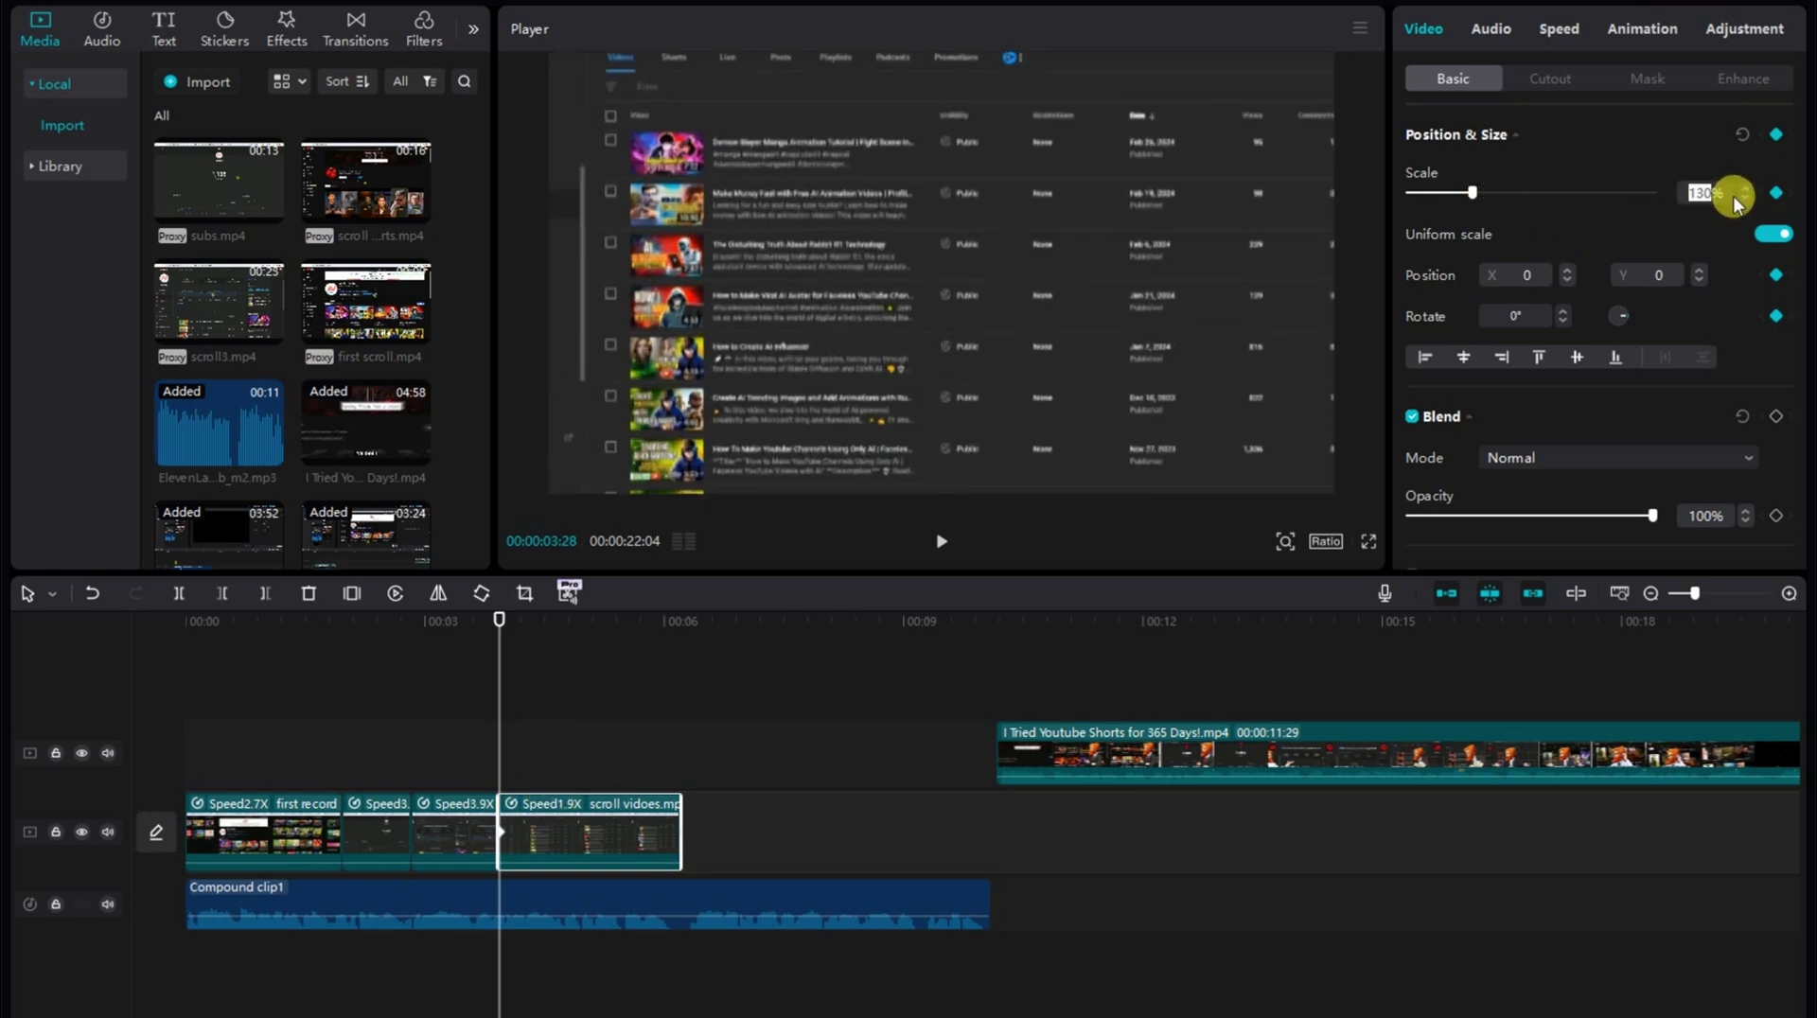
type("135")
- Keyframe the scrolling-videos clip at 126% scale and X 174 at 00:00:05:13, and shrink and reposition it at 00:00:06:01
left_click(620, 775)
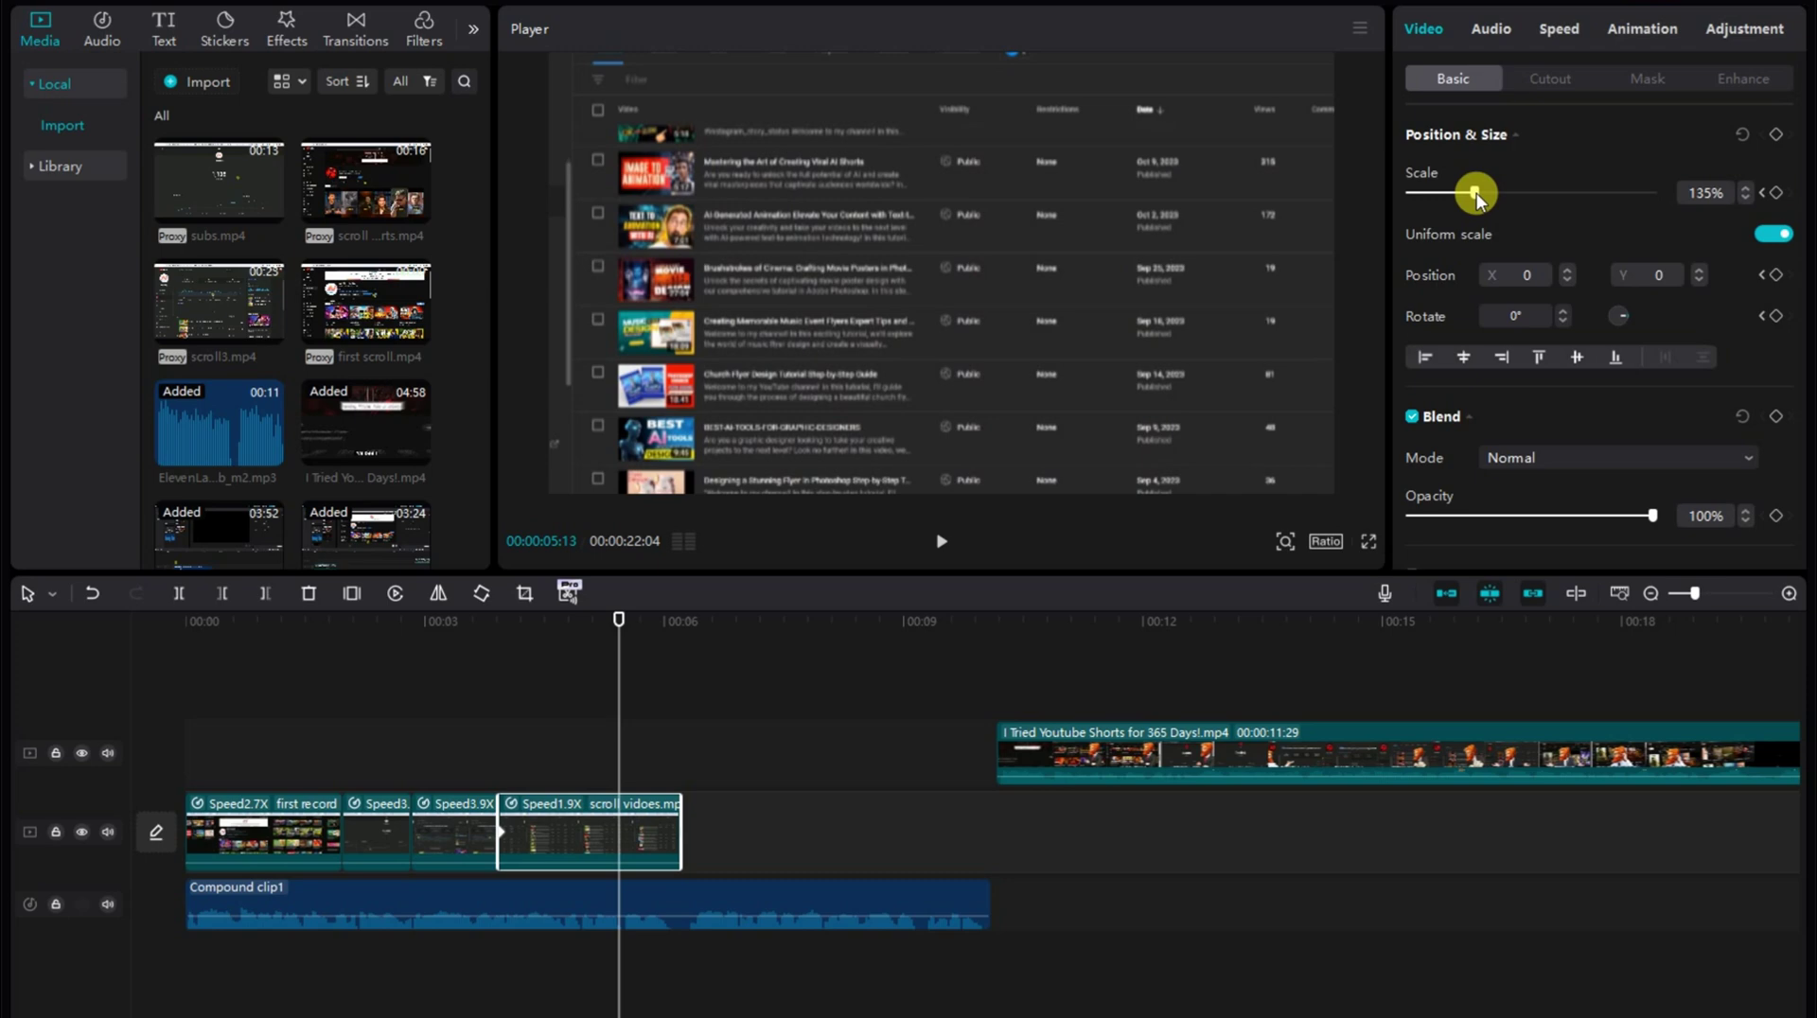
left_click_drag(1476, 194, 1471, 193)
left_click(667, 632)
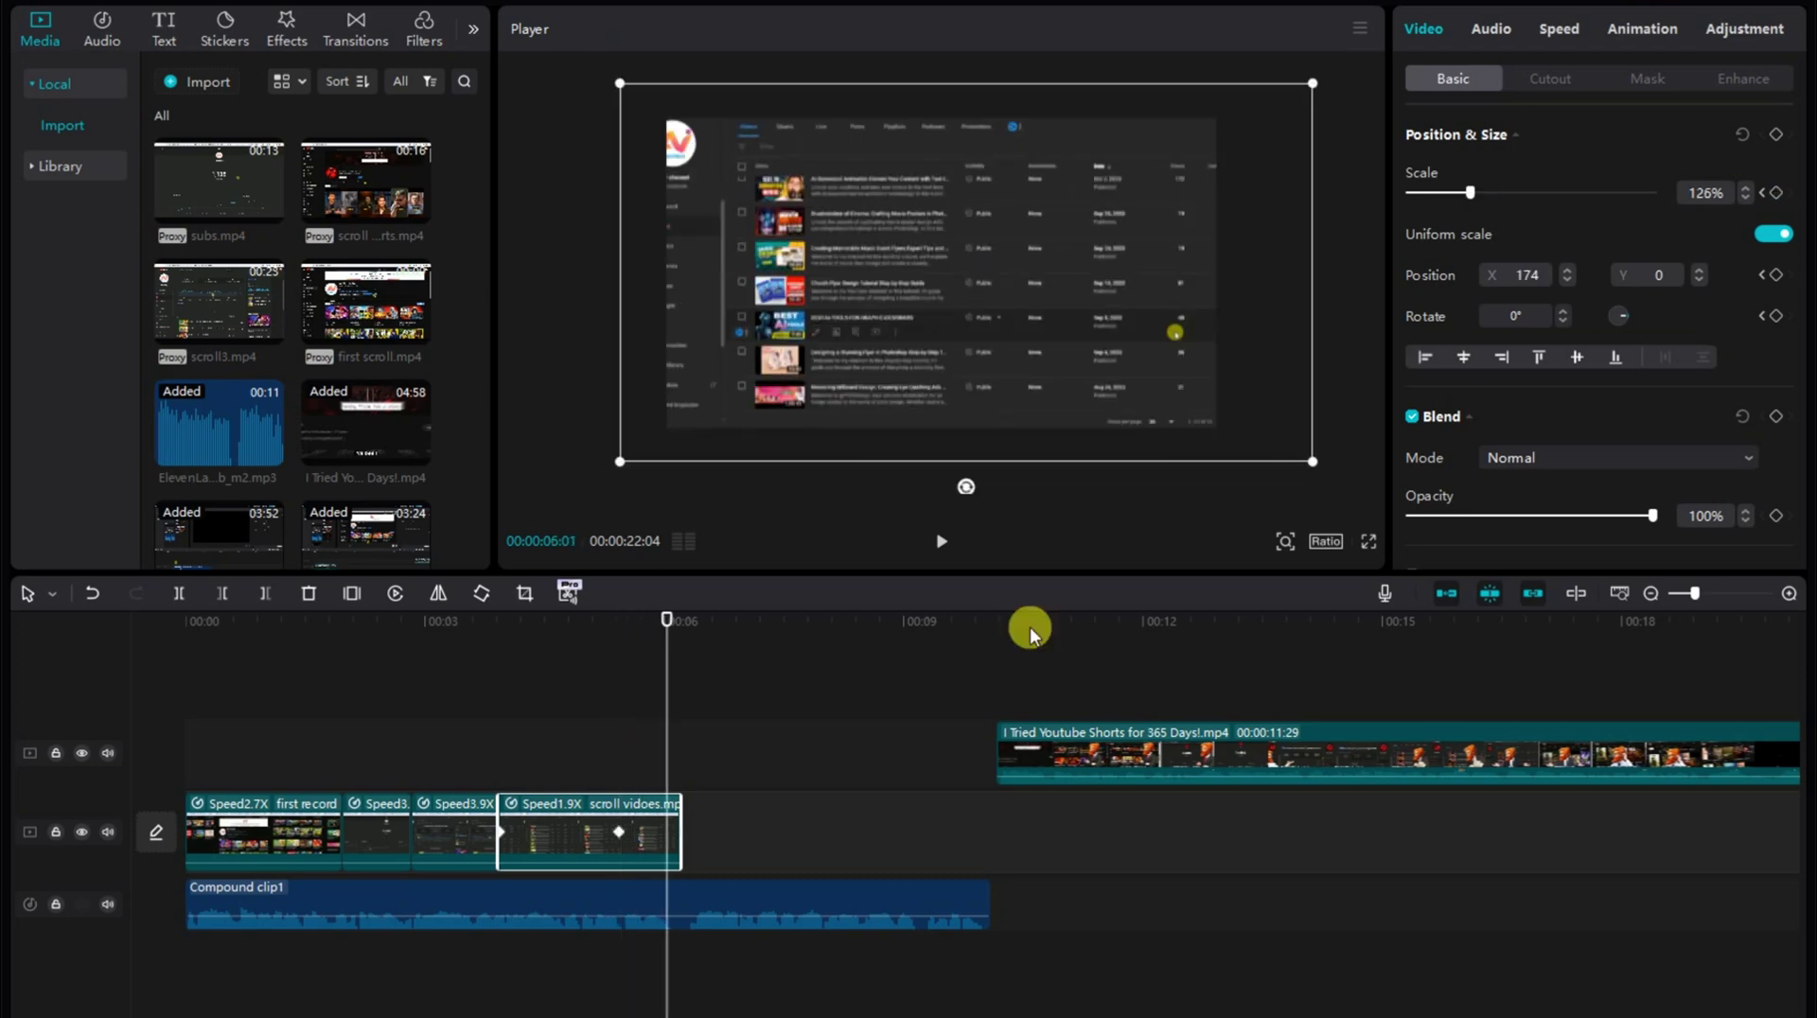
left_click_drag(1314, 460, 1217, 409)
left_click_drag(1102, 340, 1076, 339)
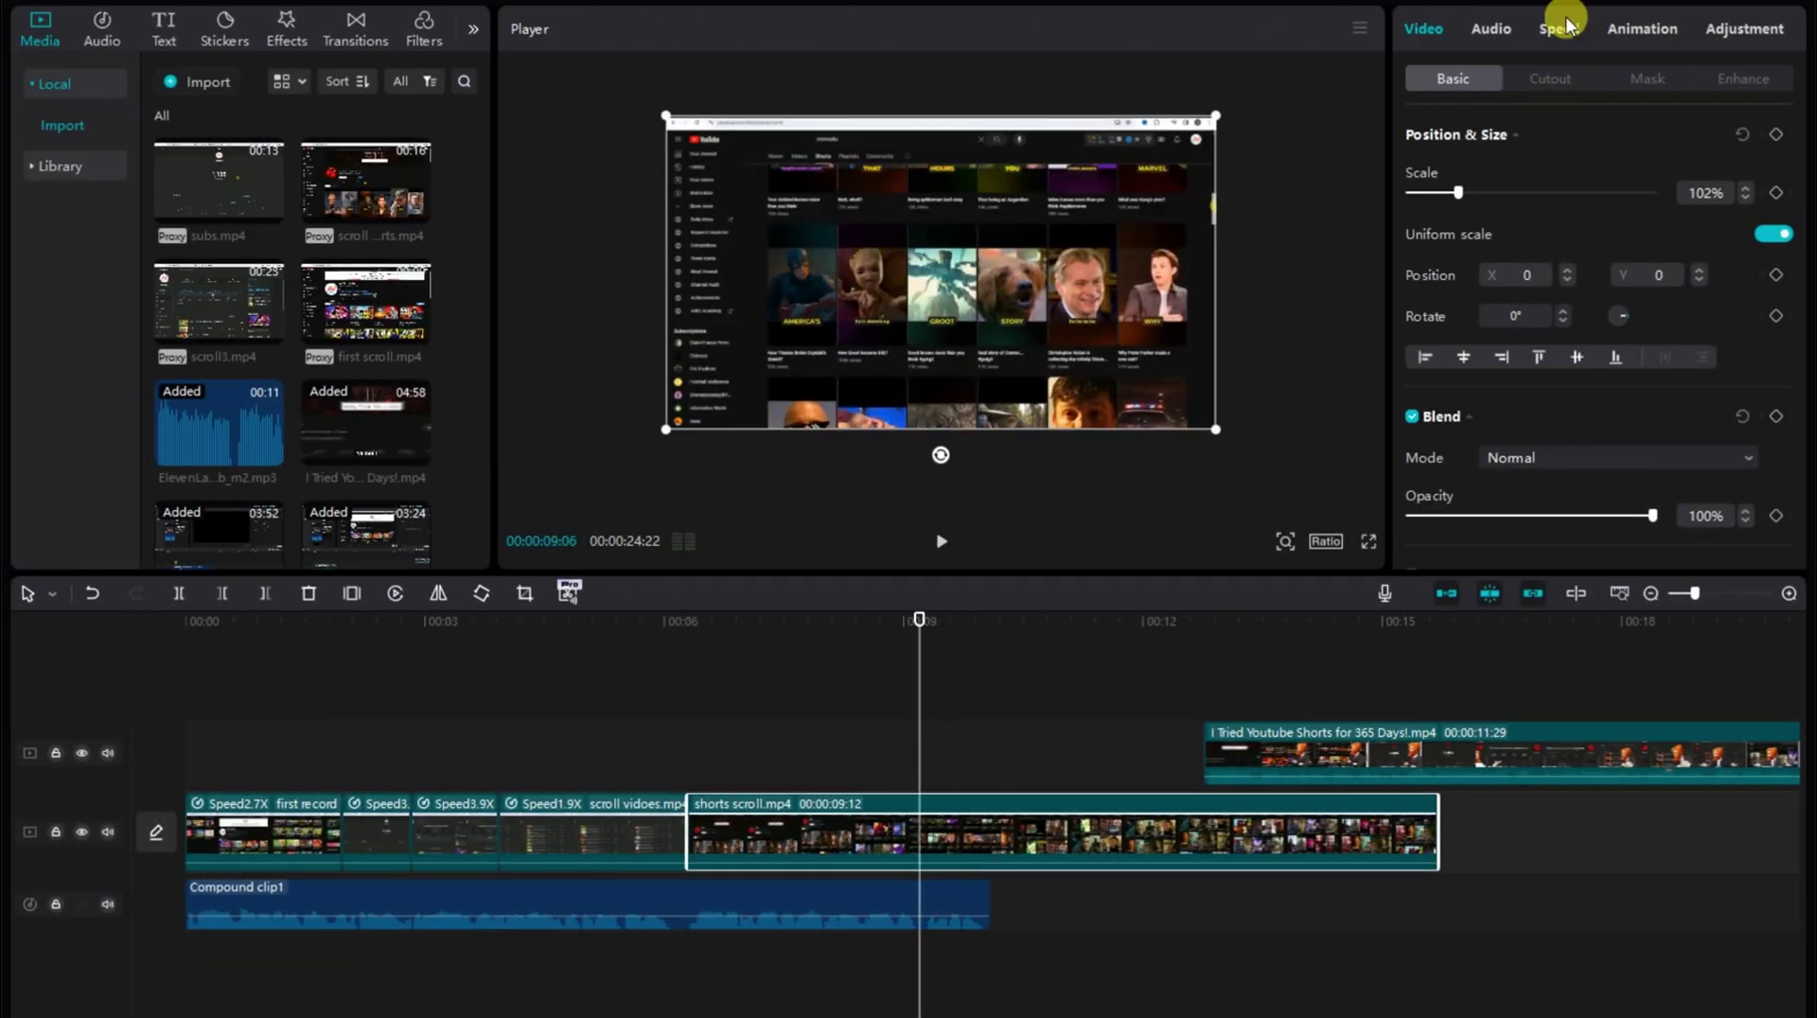
- Speed the shorts scroll clip up to 1.4x and keyframe its scale at 74% at the clip's start
left_click(1558, 29)
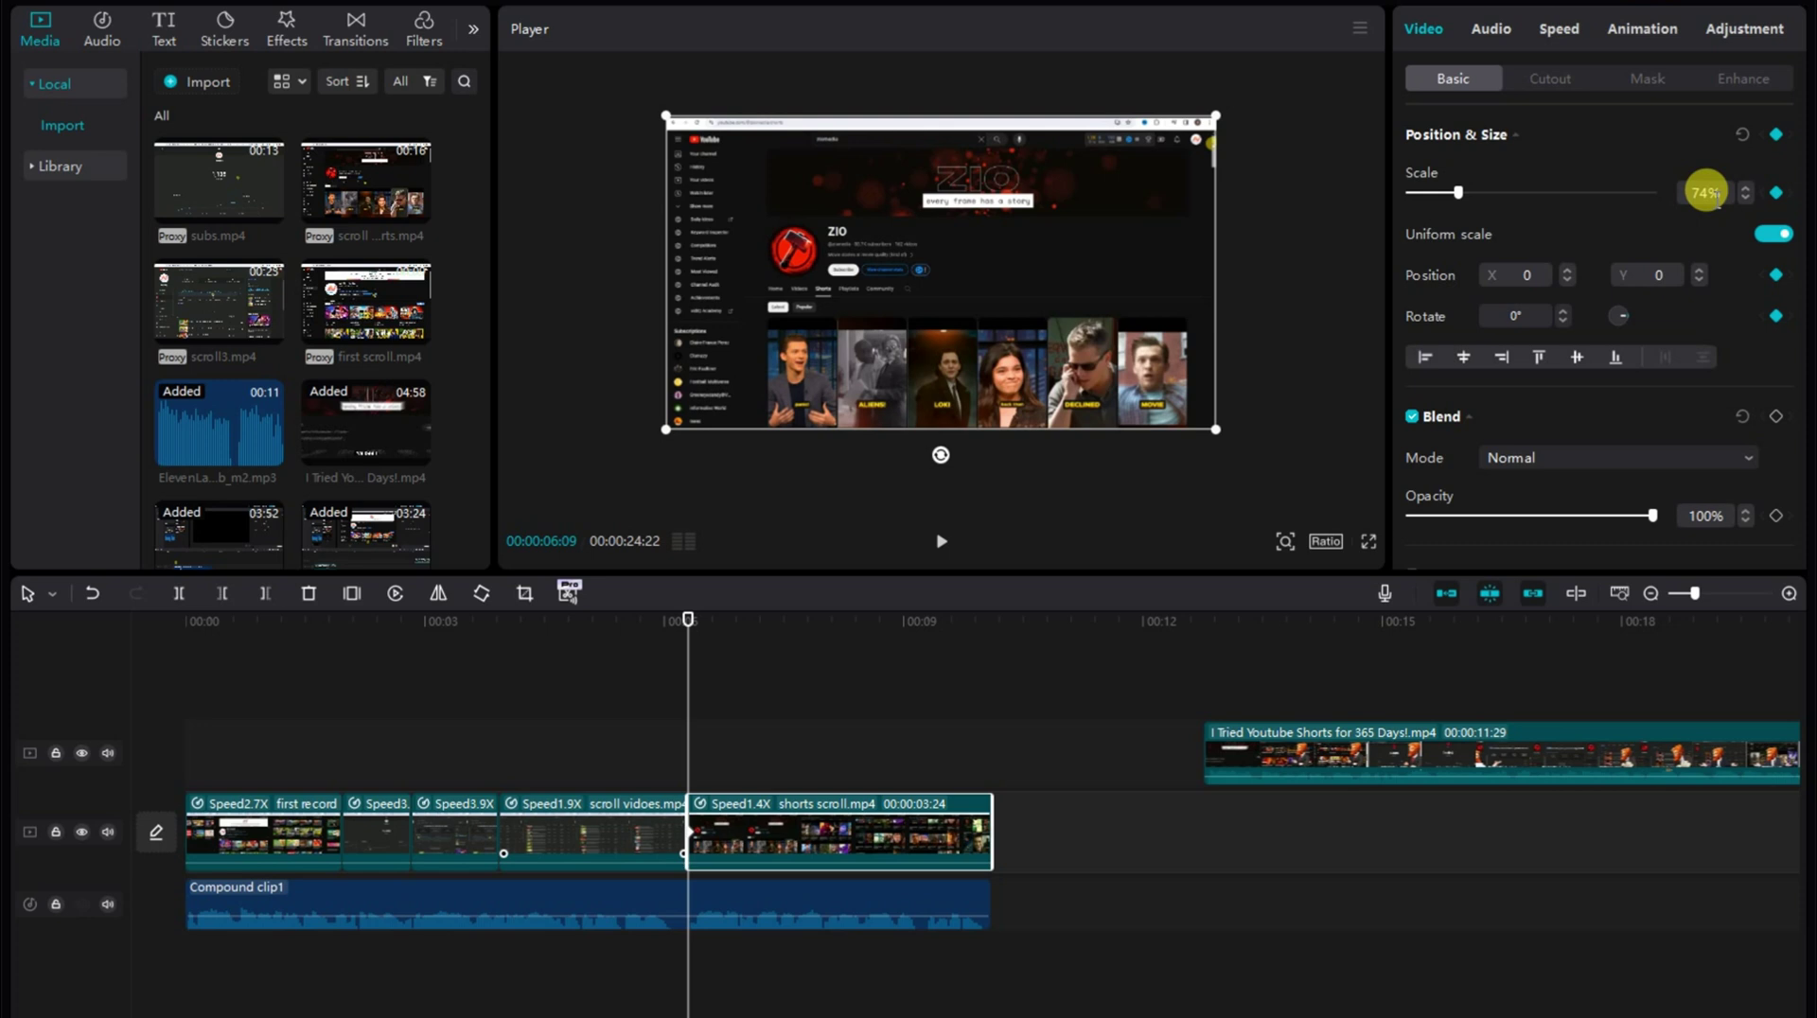
key("Return")
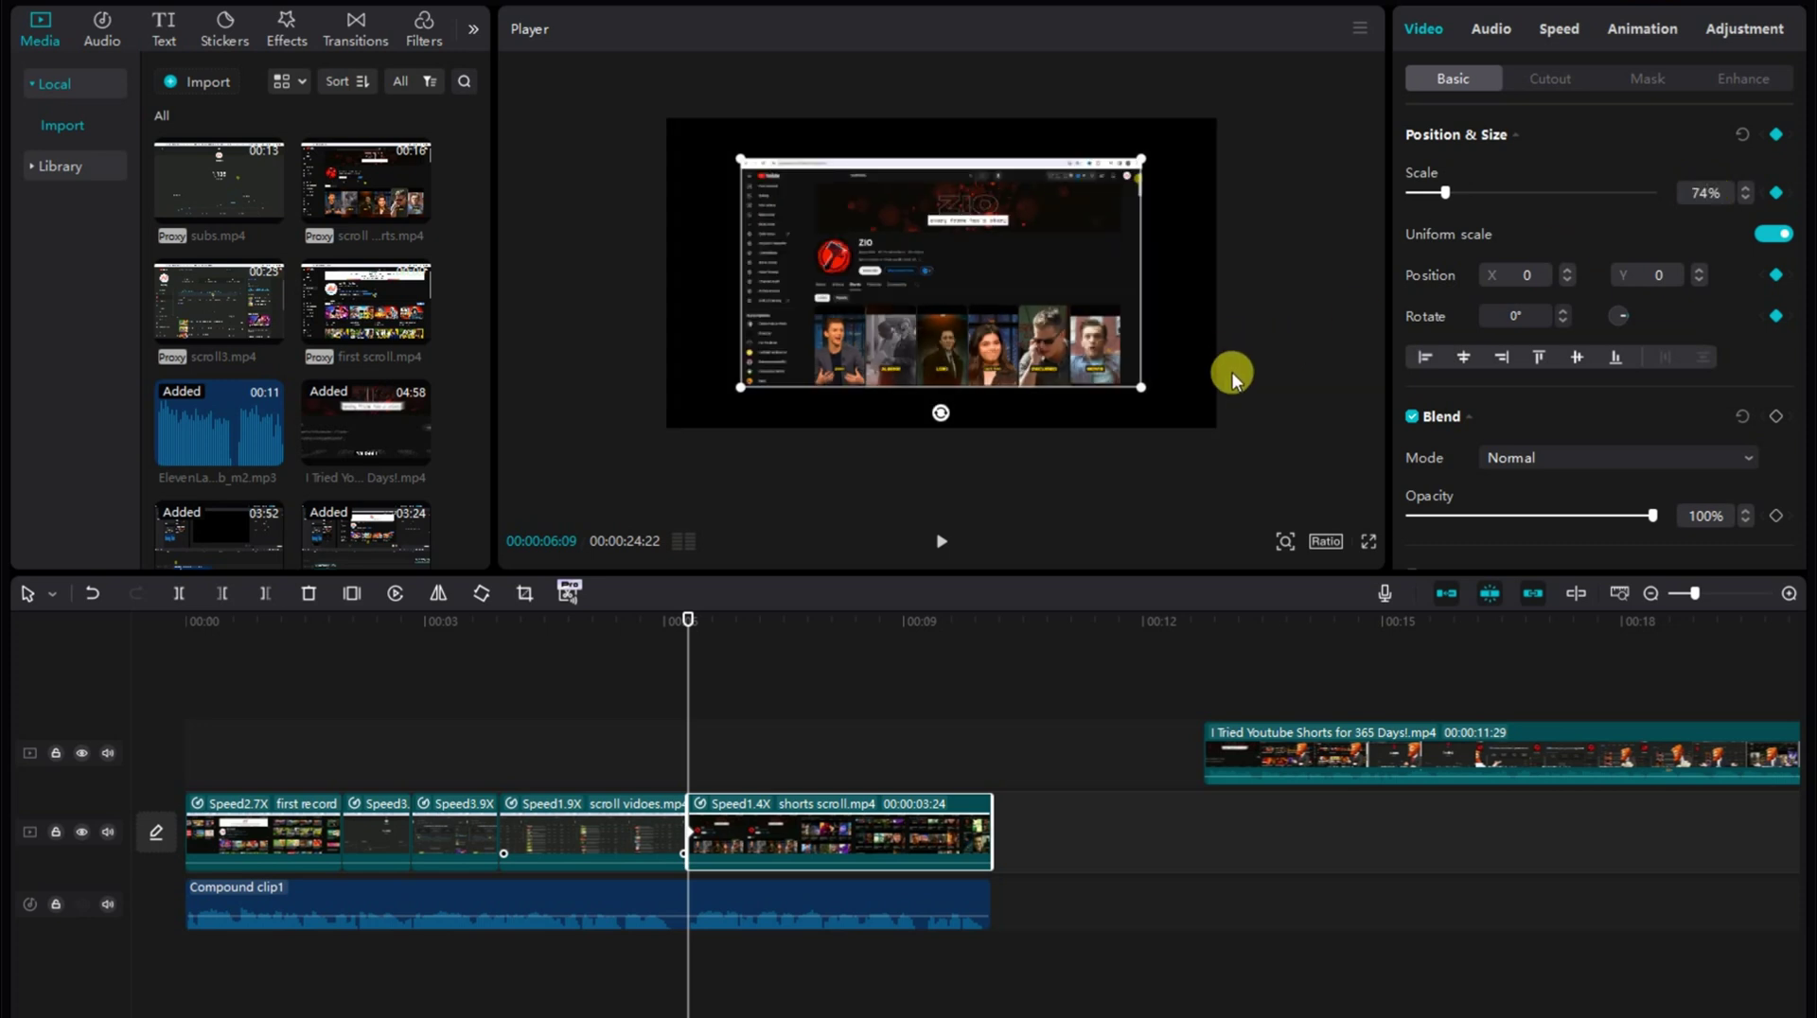
- Keyframe the shorts scroll clip at 00:00:09:03 with a rotation of -5° and a scale of 112%
left_click_drag(896, 763, 908, 763)
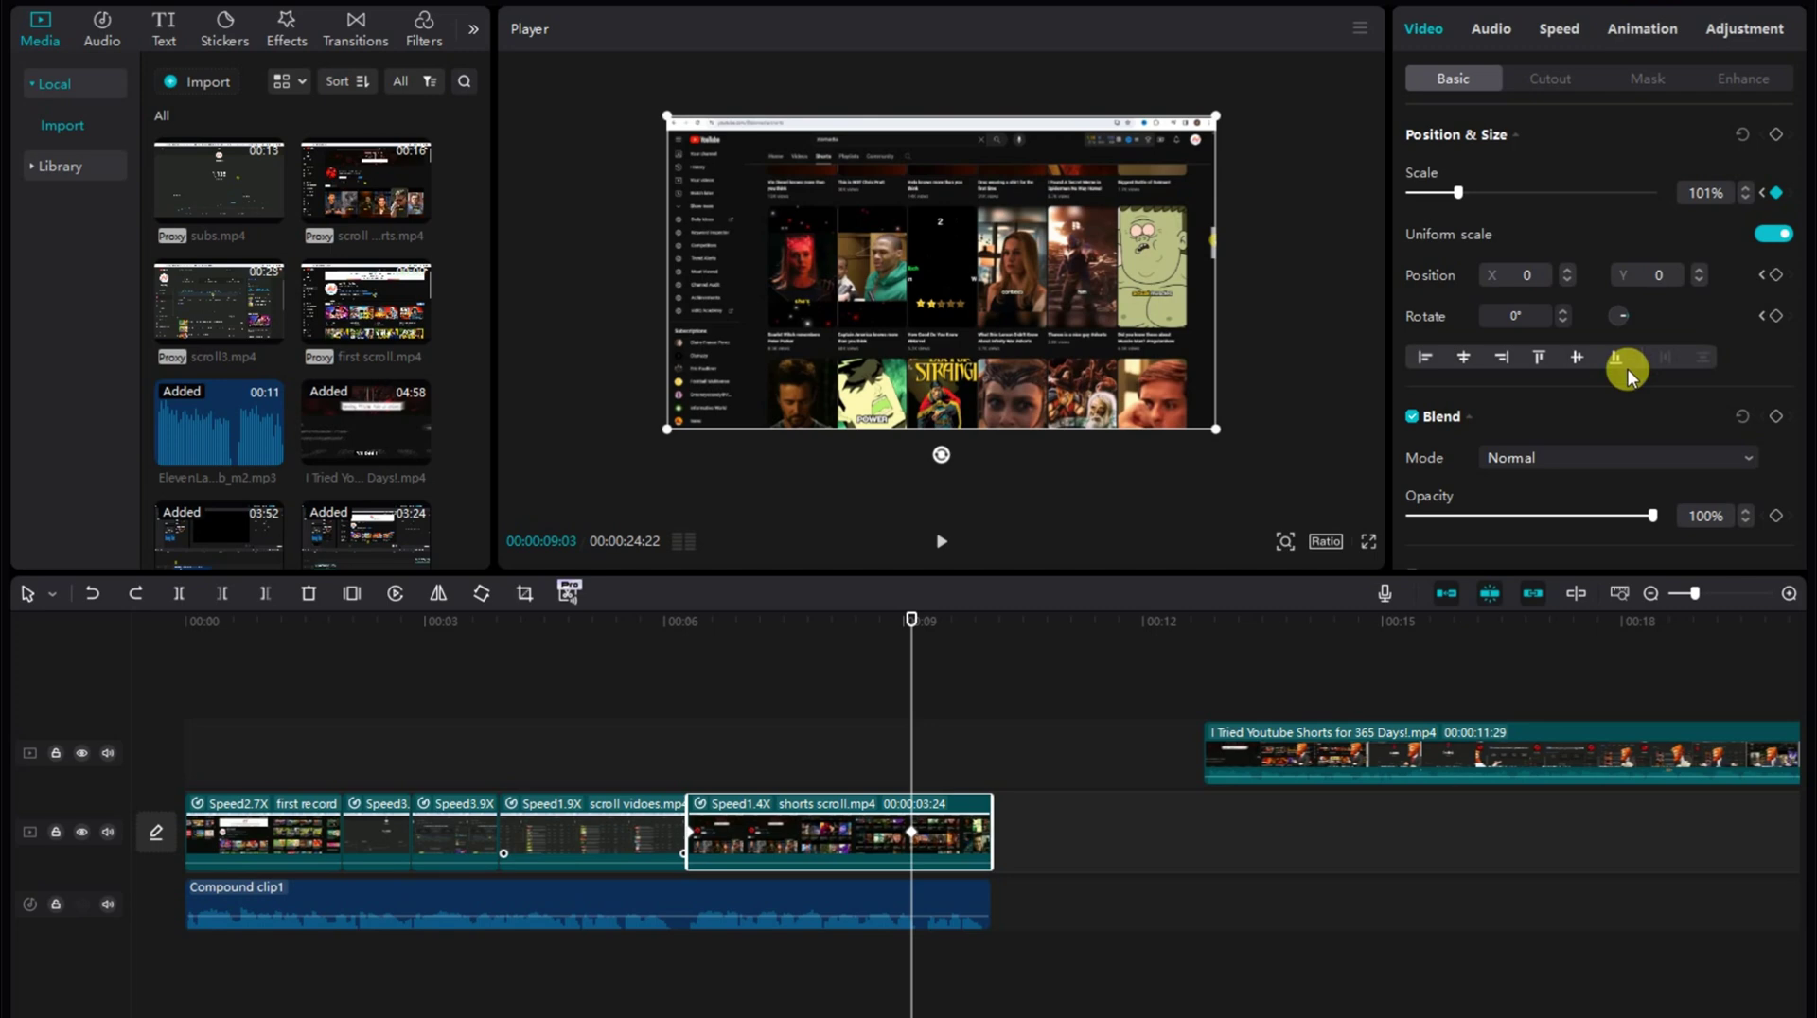
left_click(1618, 320)
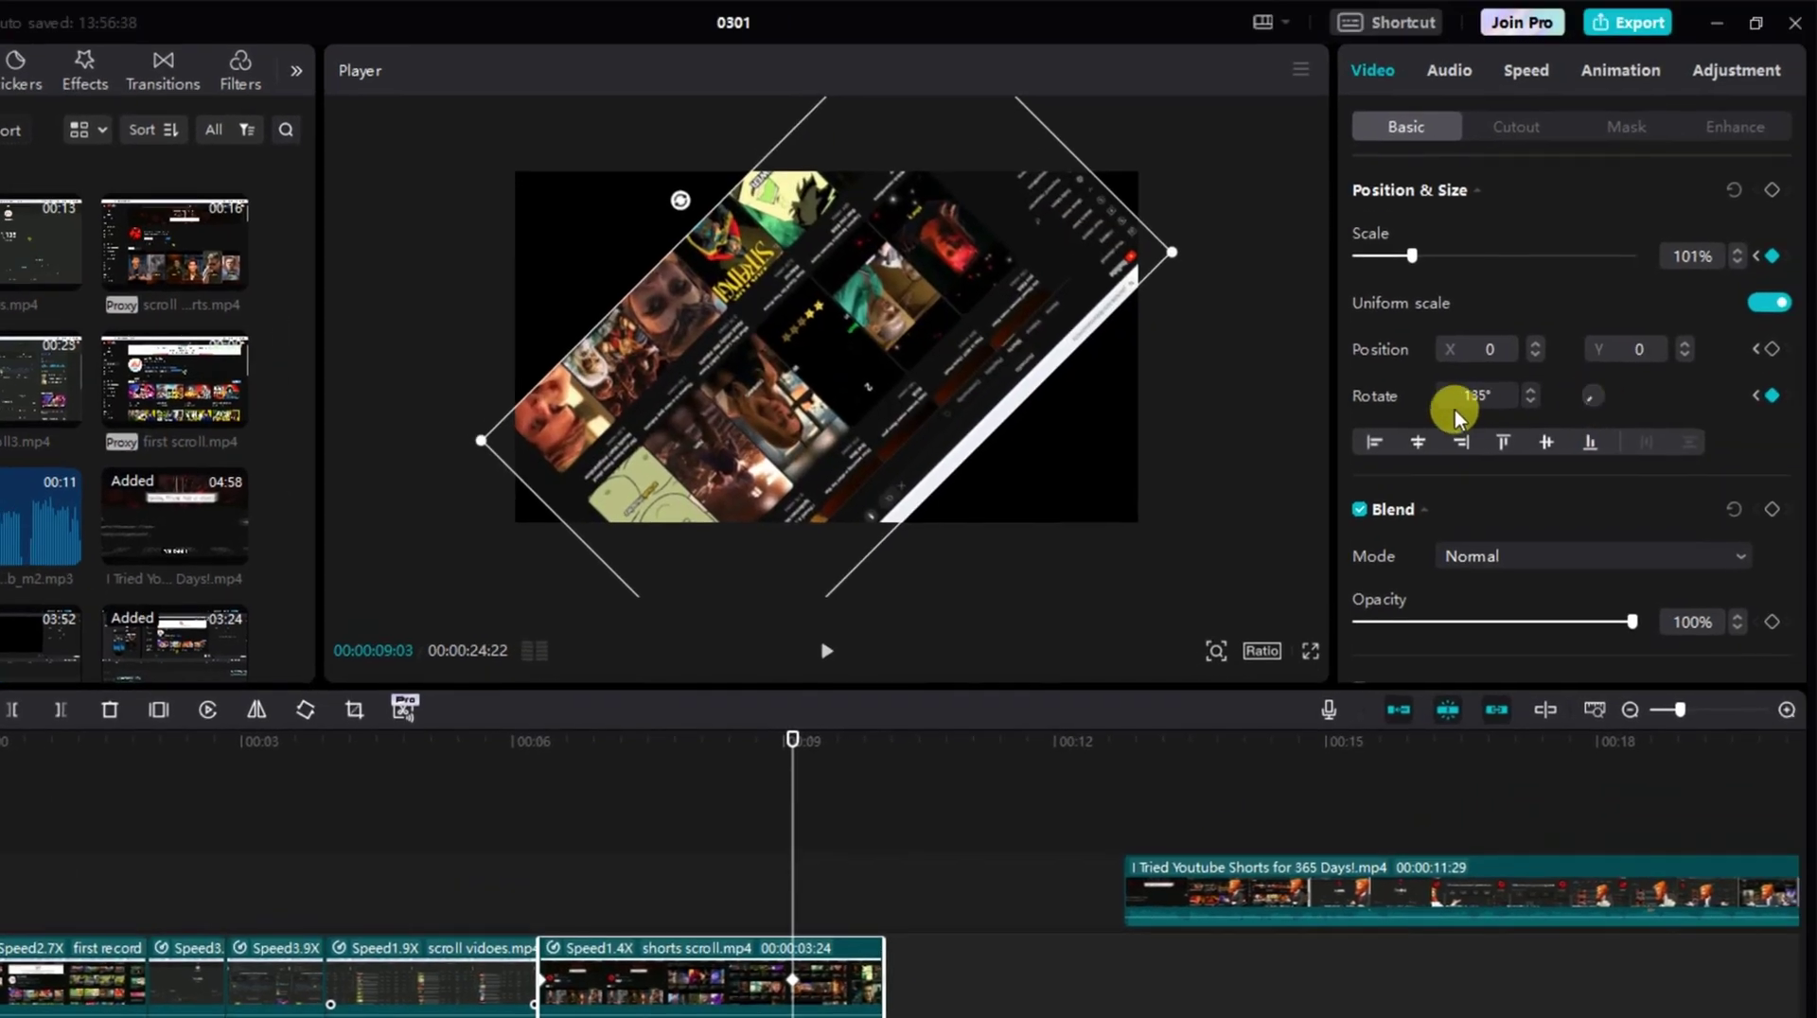
left_click(1518, 315)
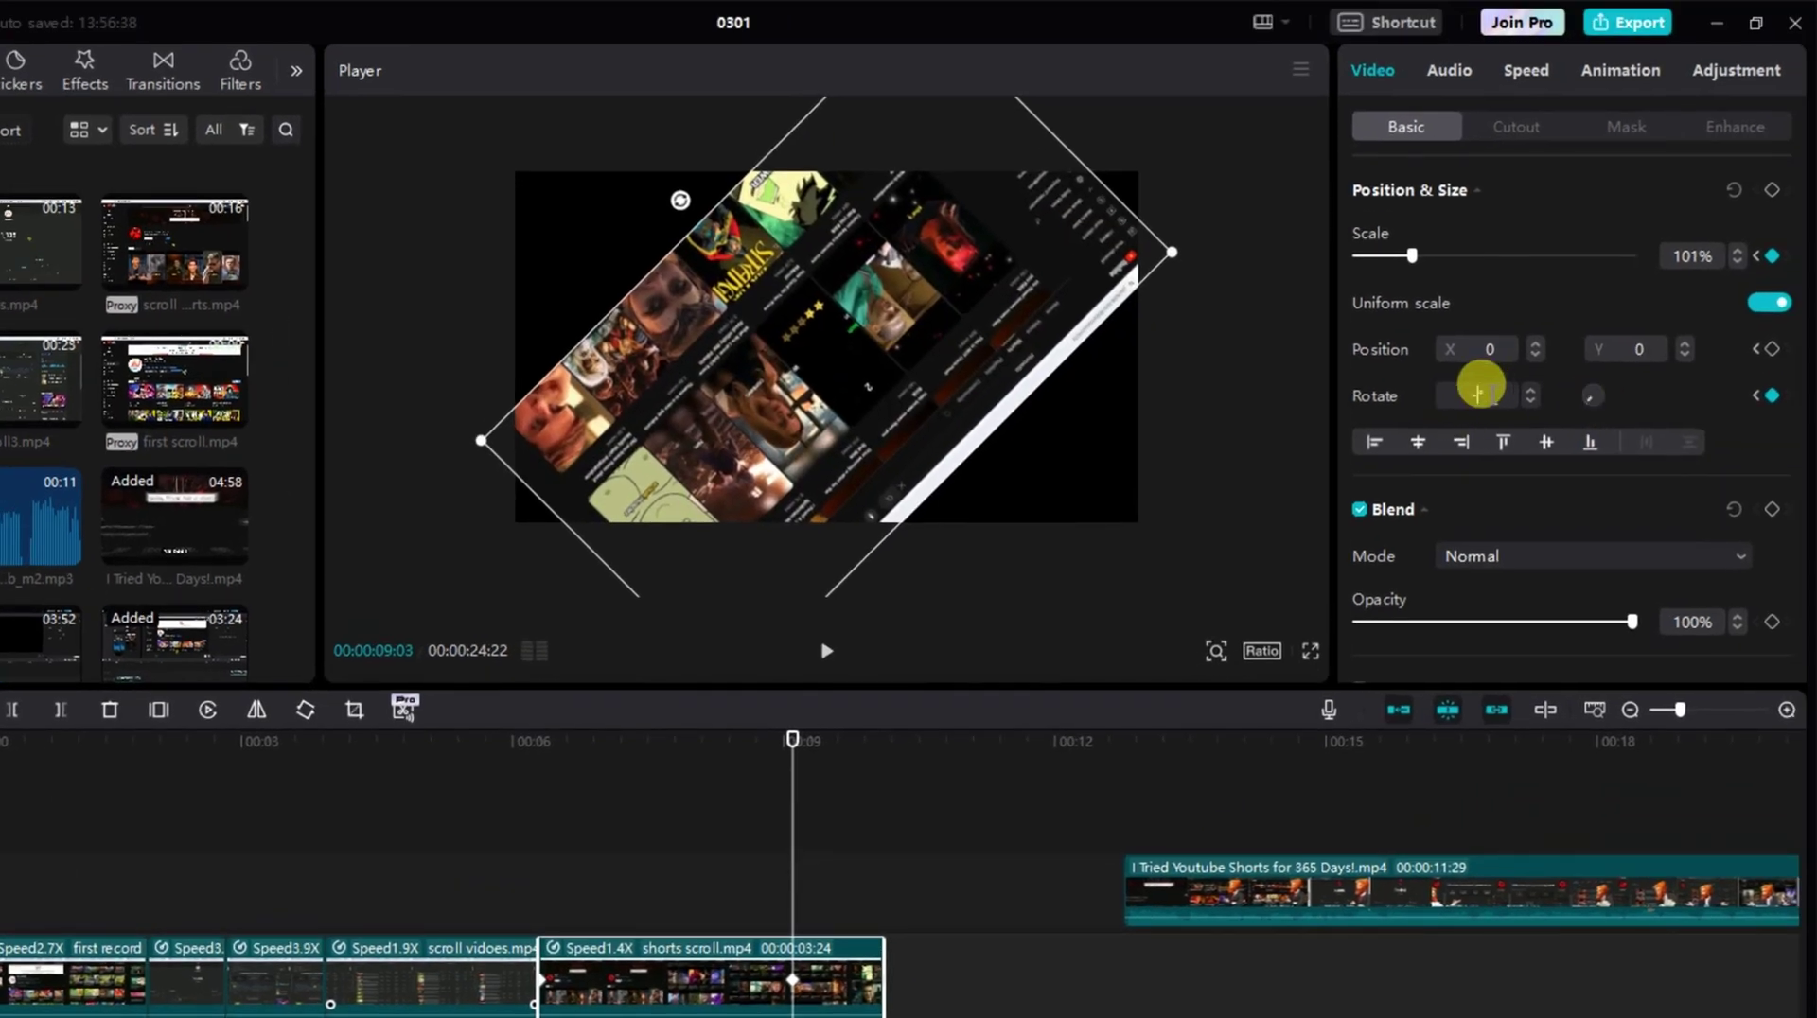
type("-5")
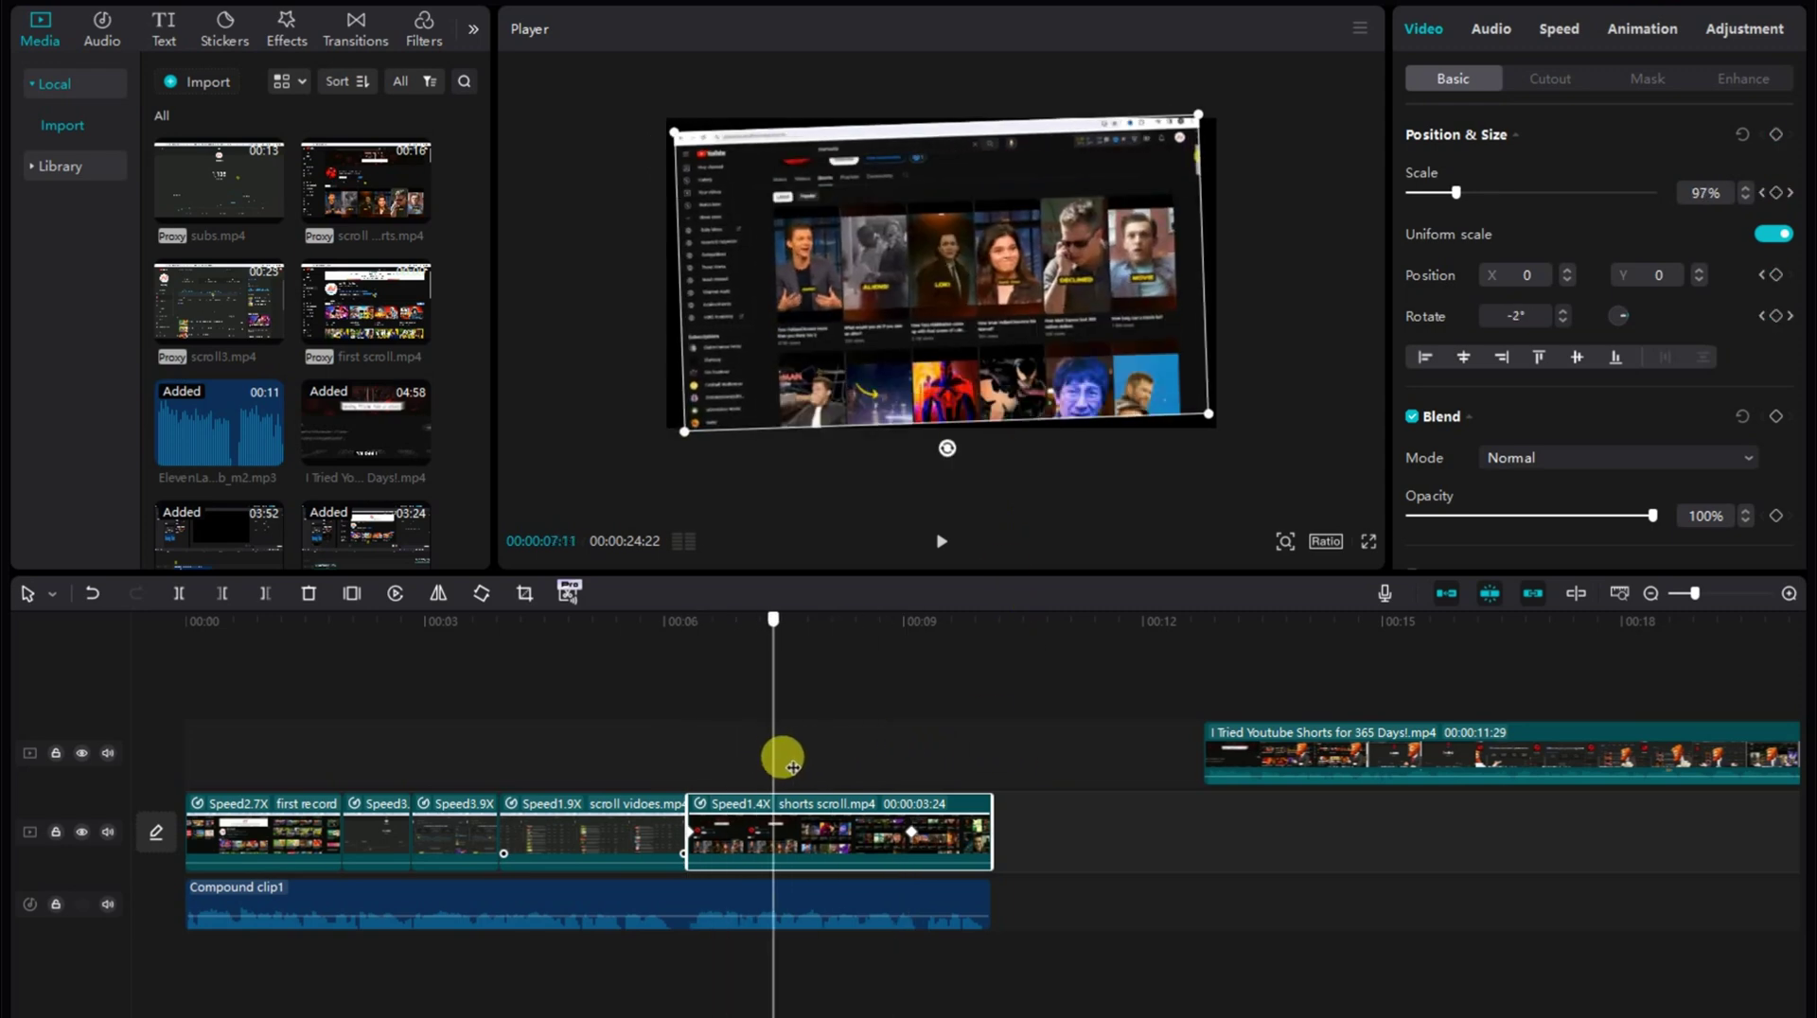
- Set the shorts scroll clip's starting scale to 94% and play back its zoom-and-tilt animation
left_click_drag(915, 757, 688, 730)
scroll(1585, 406, "down", 15)
left_click(982, 839)
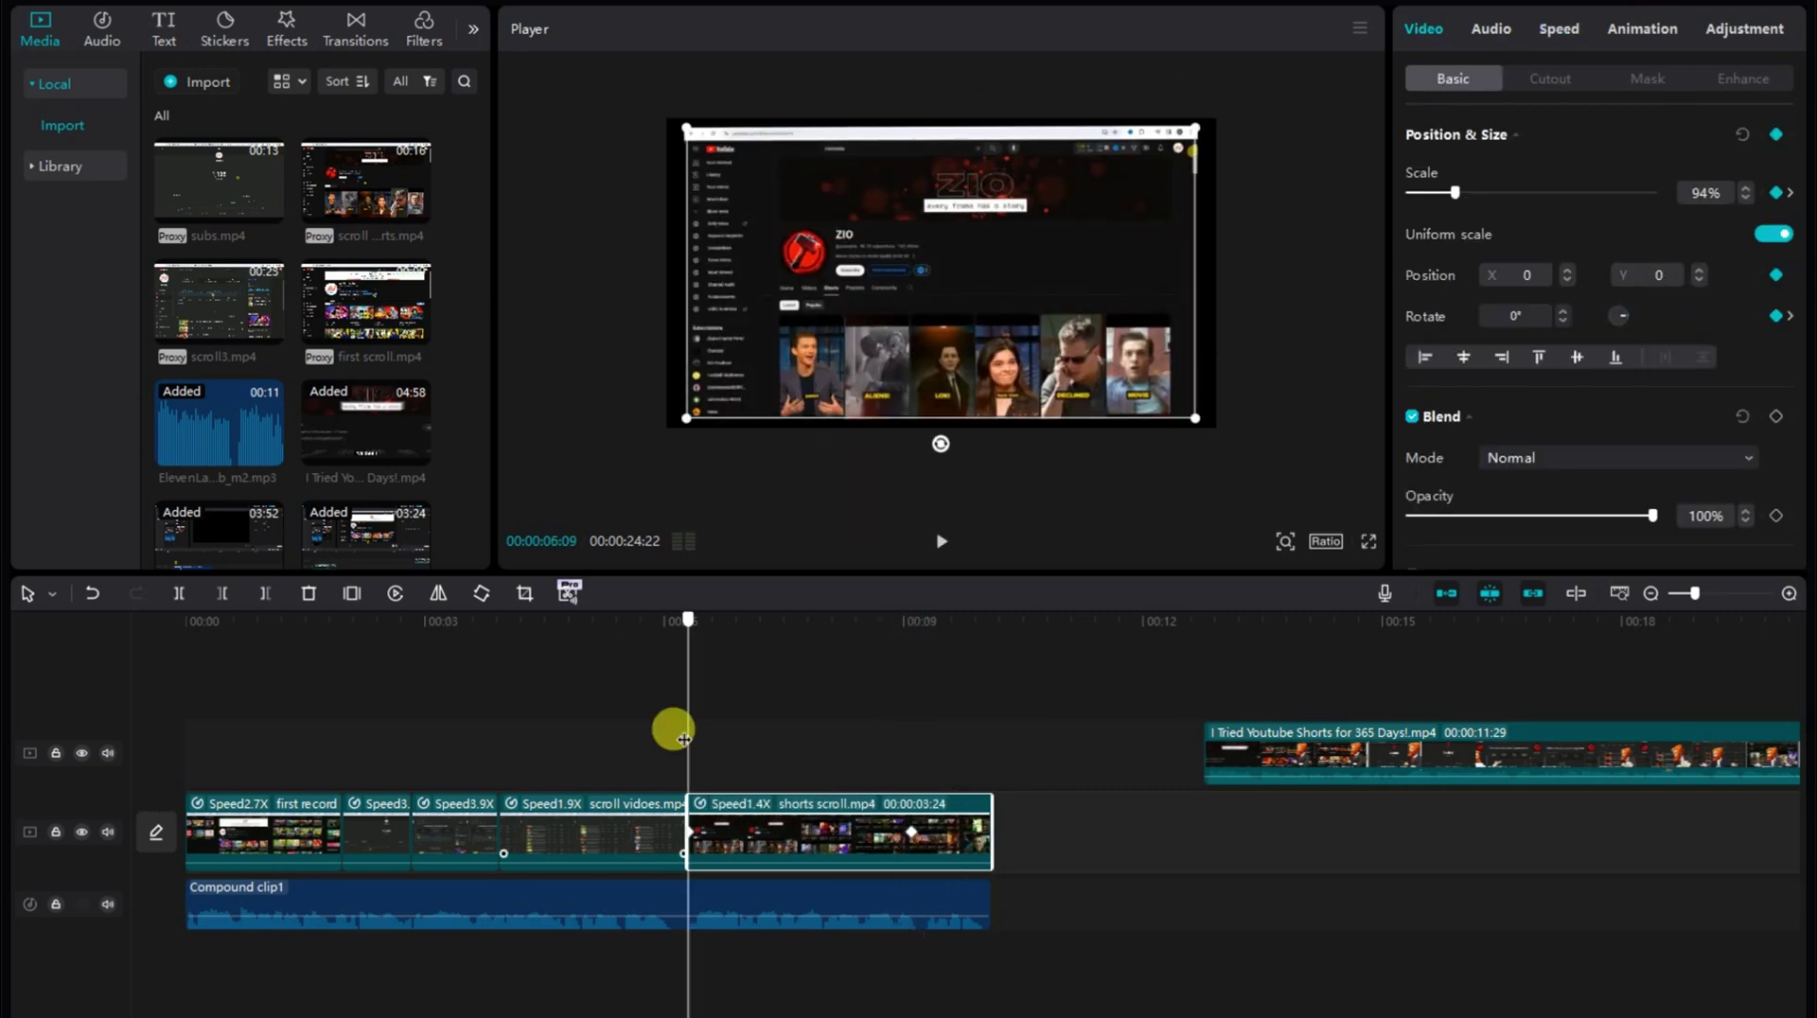
key("space")
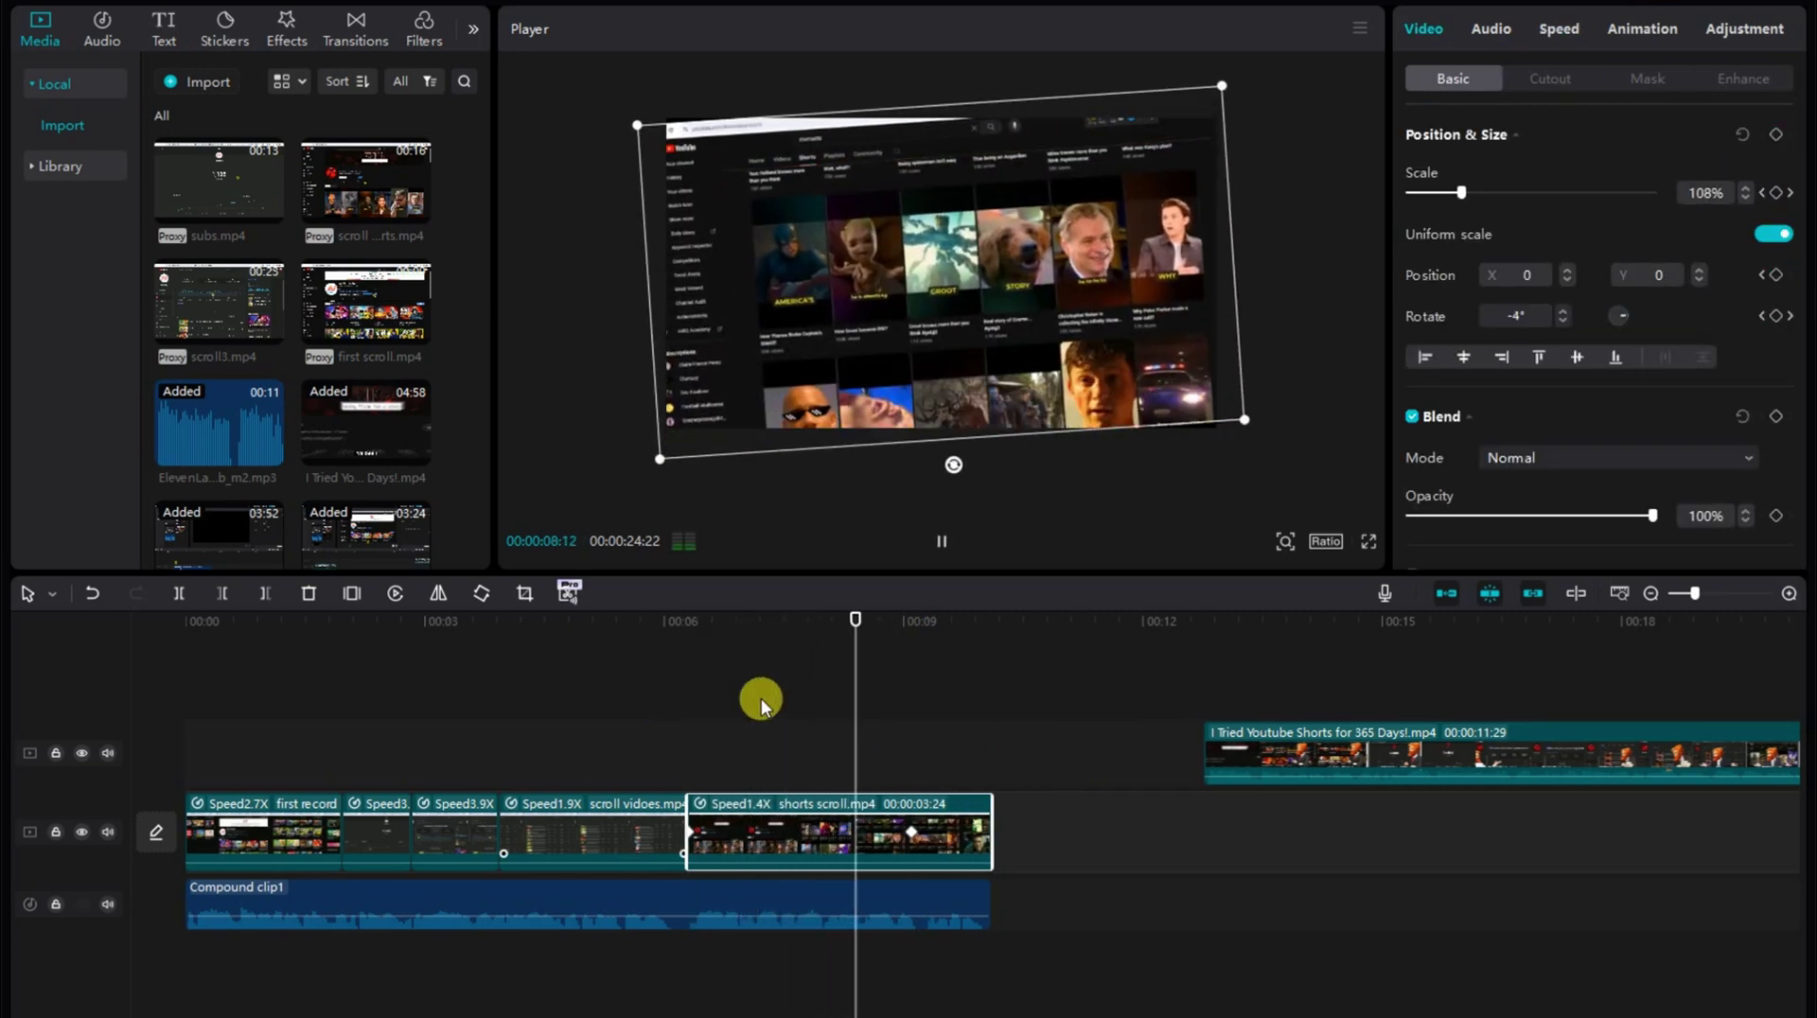
key("space")
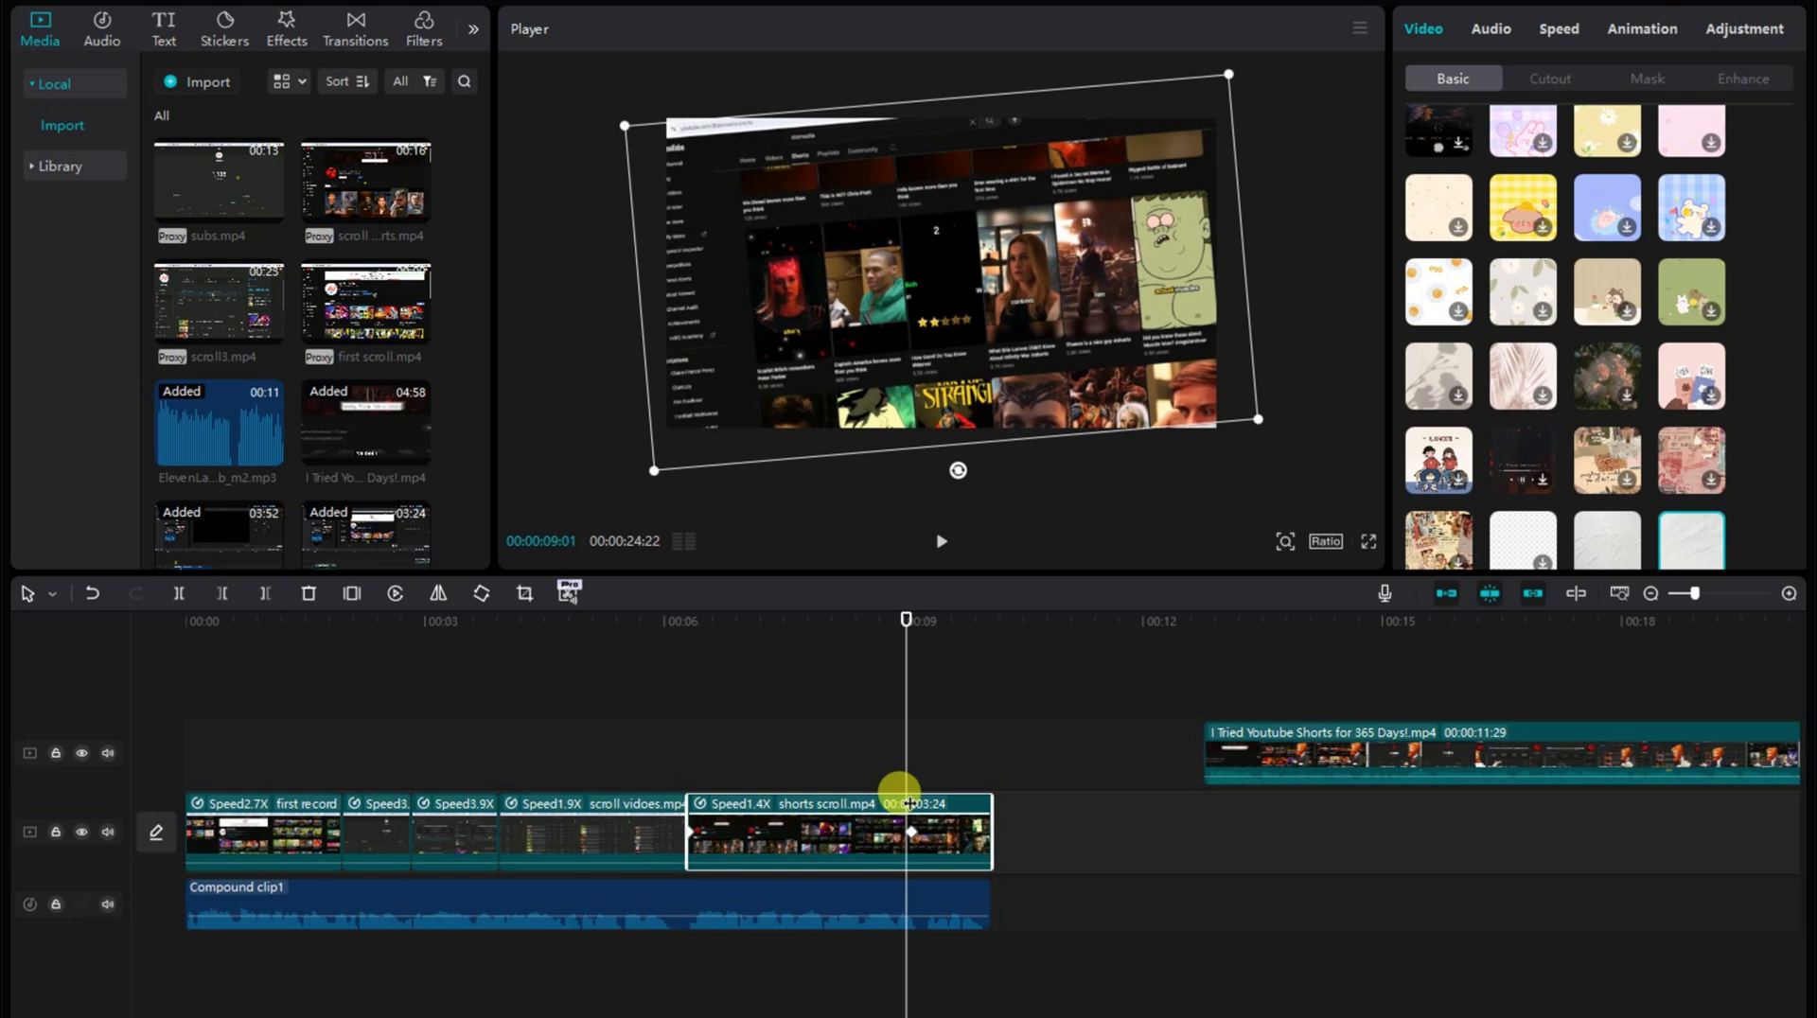
- Move the shorts scroll clip's second keyframe to slightly before 00:00:09:03 and check the footage after it
left_click(934, 815)
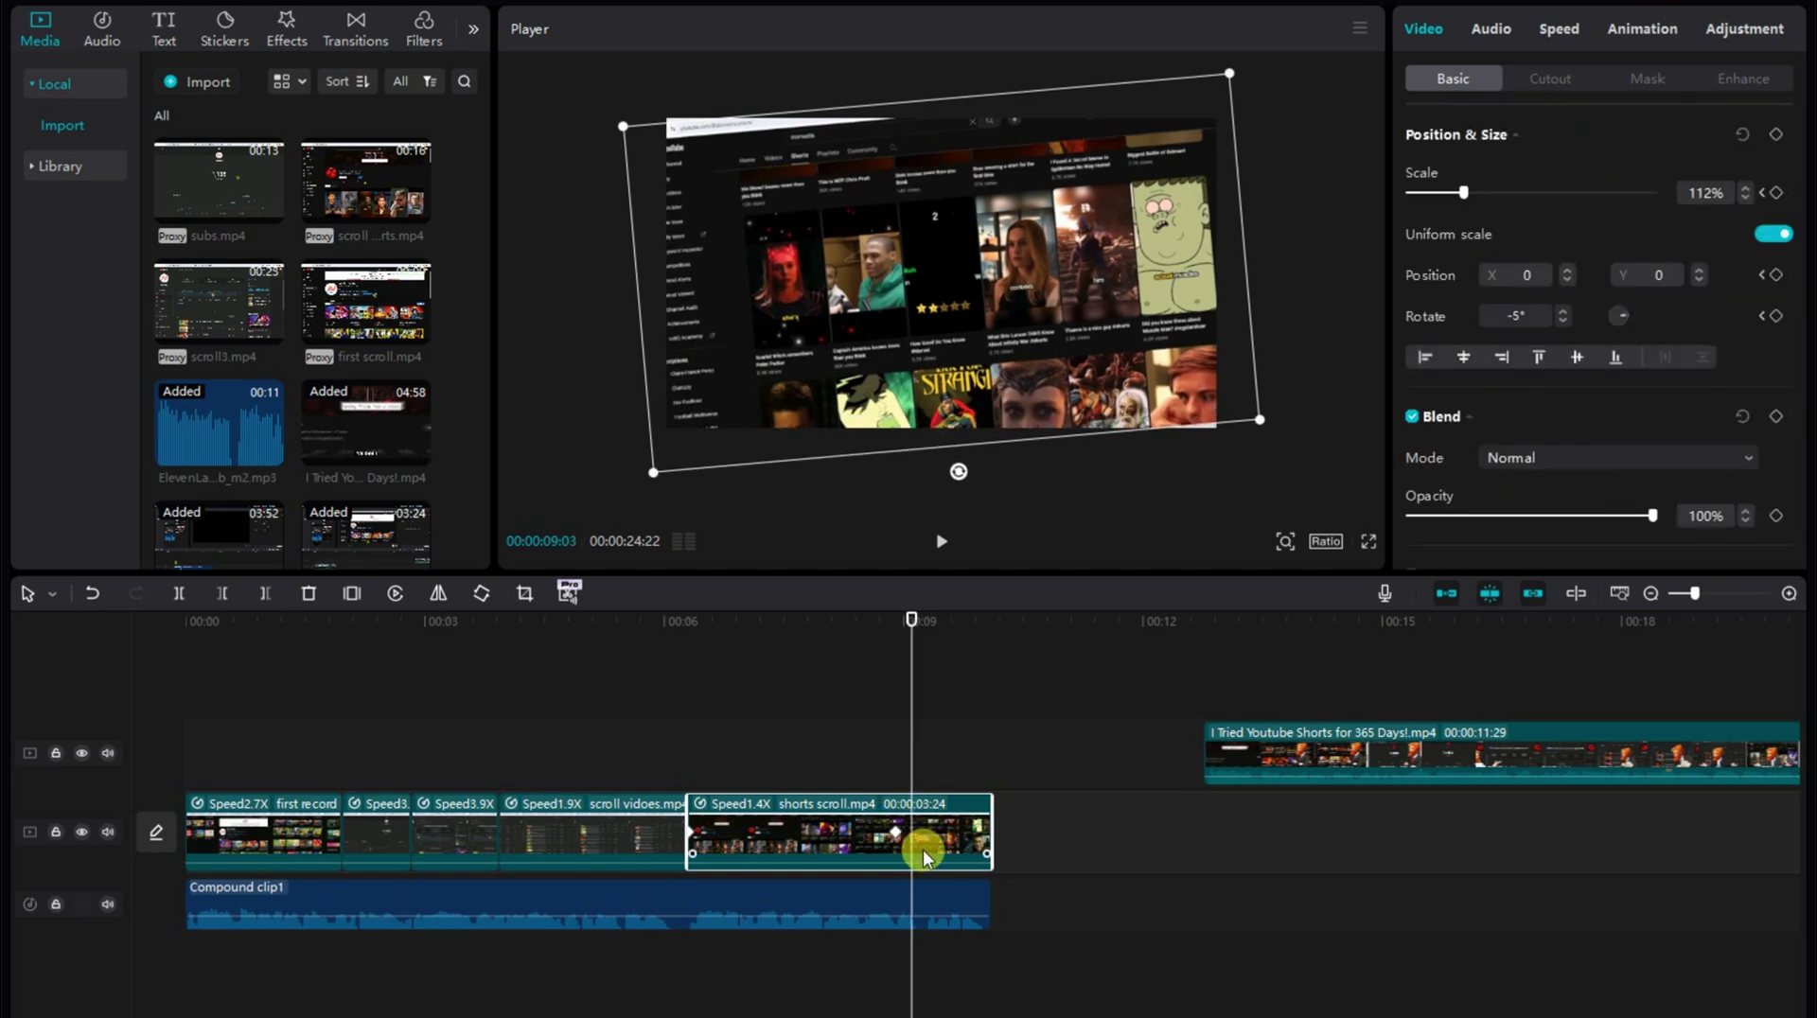
left_click(927, 819)
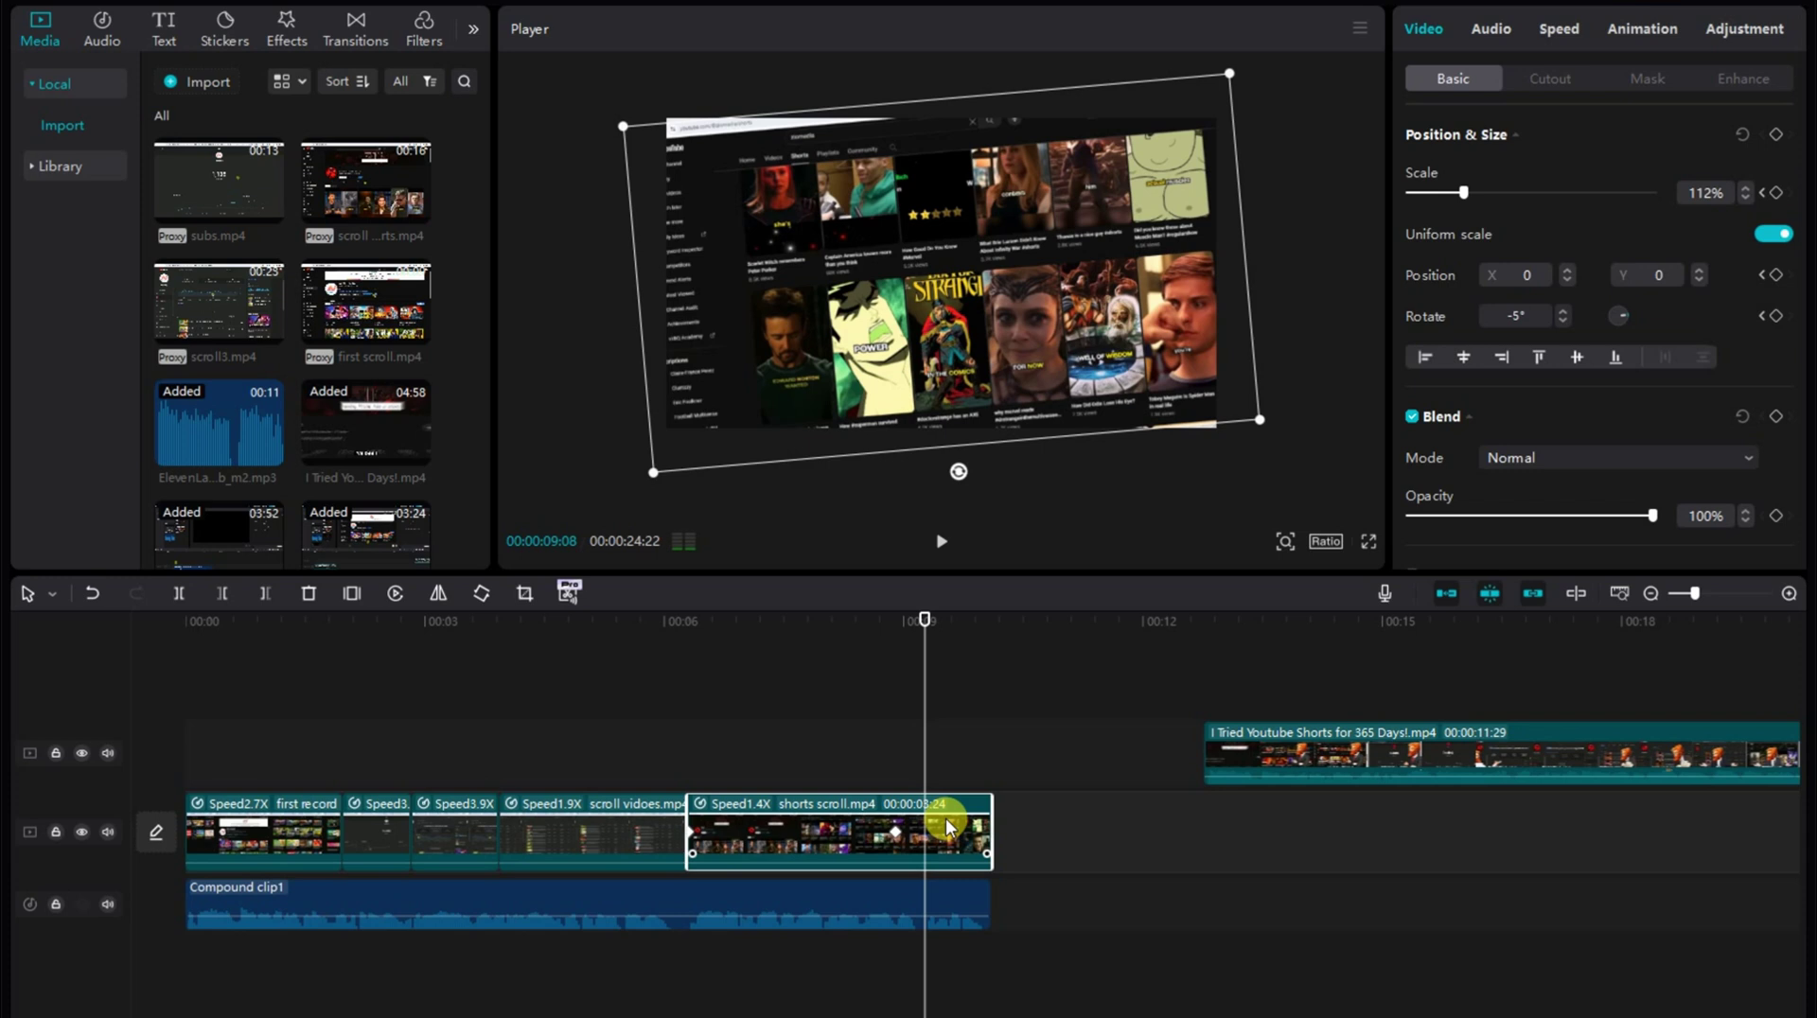
- Try speeding the shorts scroll clip up to 1.8x, play it back, and undo the speed change
left_click(1538, 38)
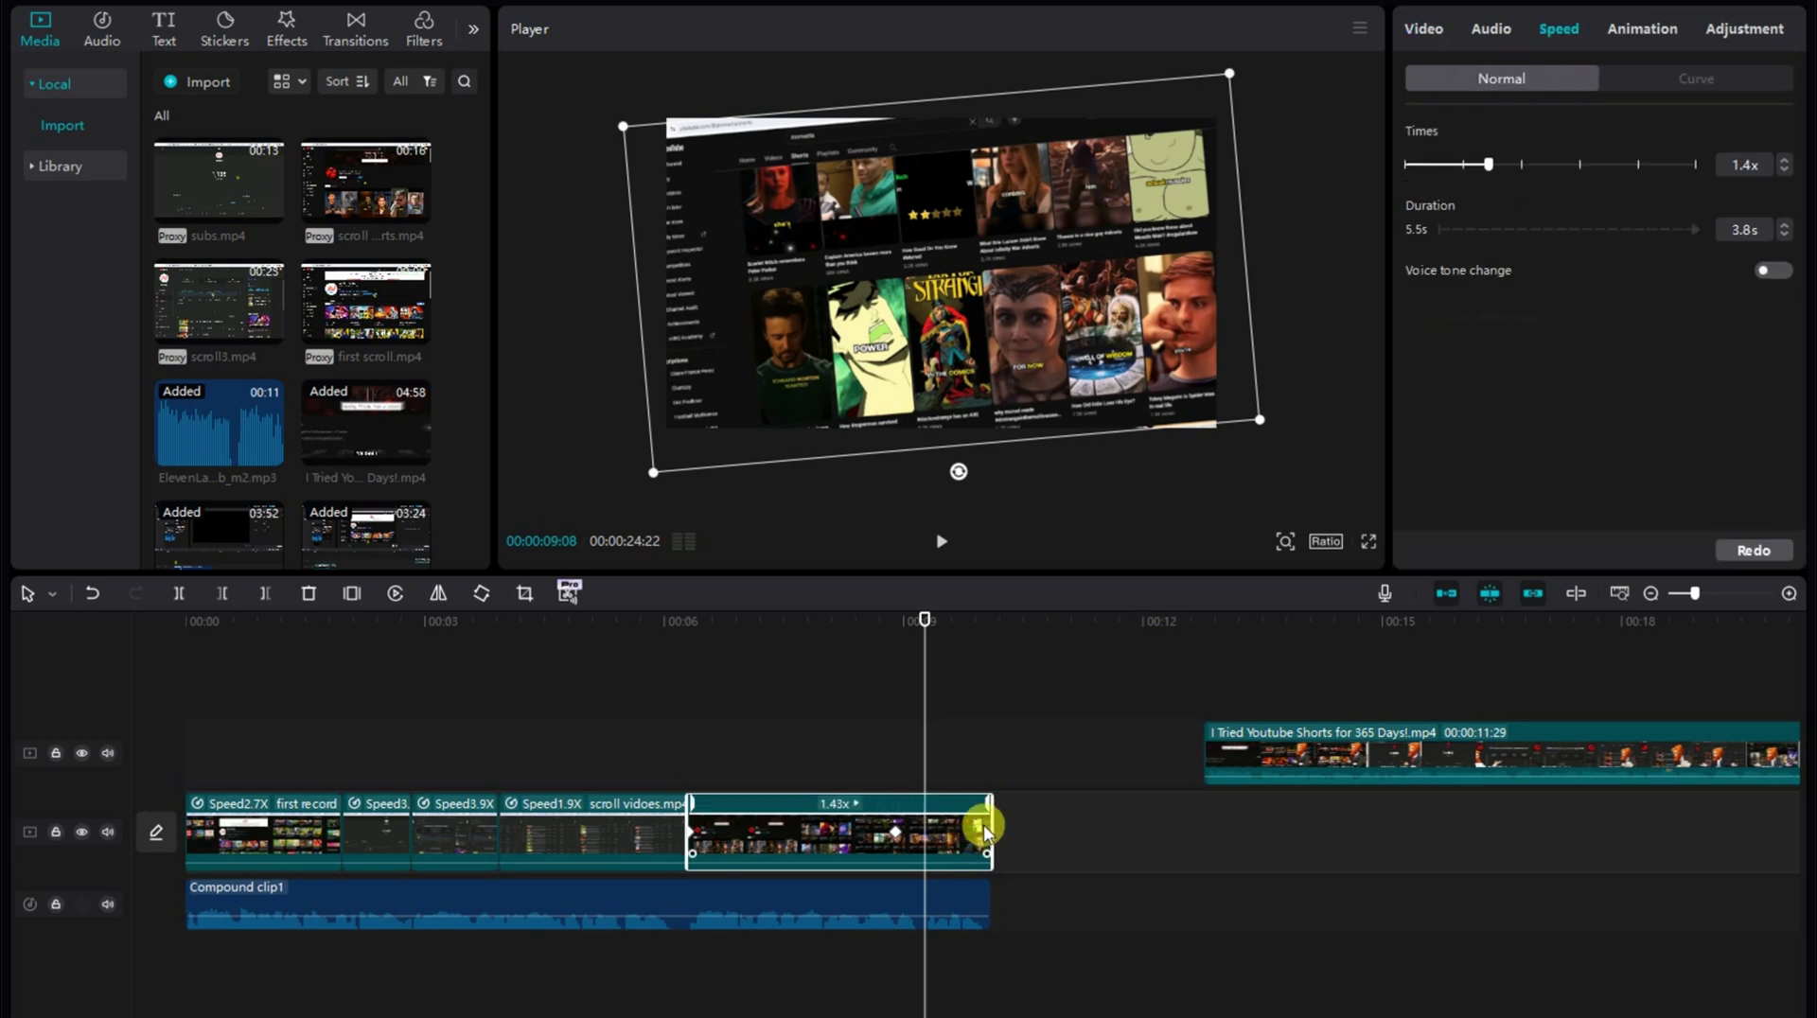
left_click_drag(984, 805, 853, 780)
key("space")
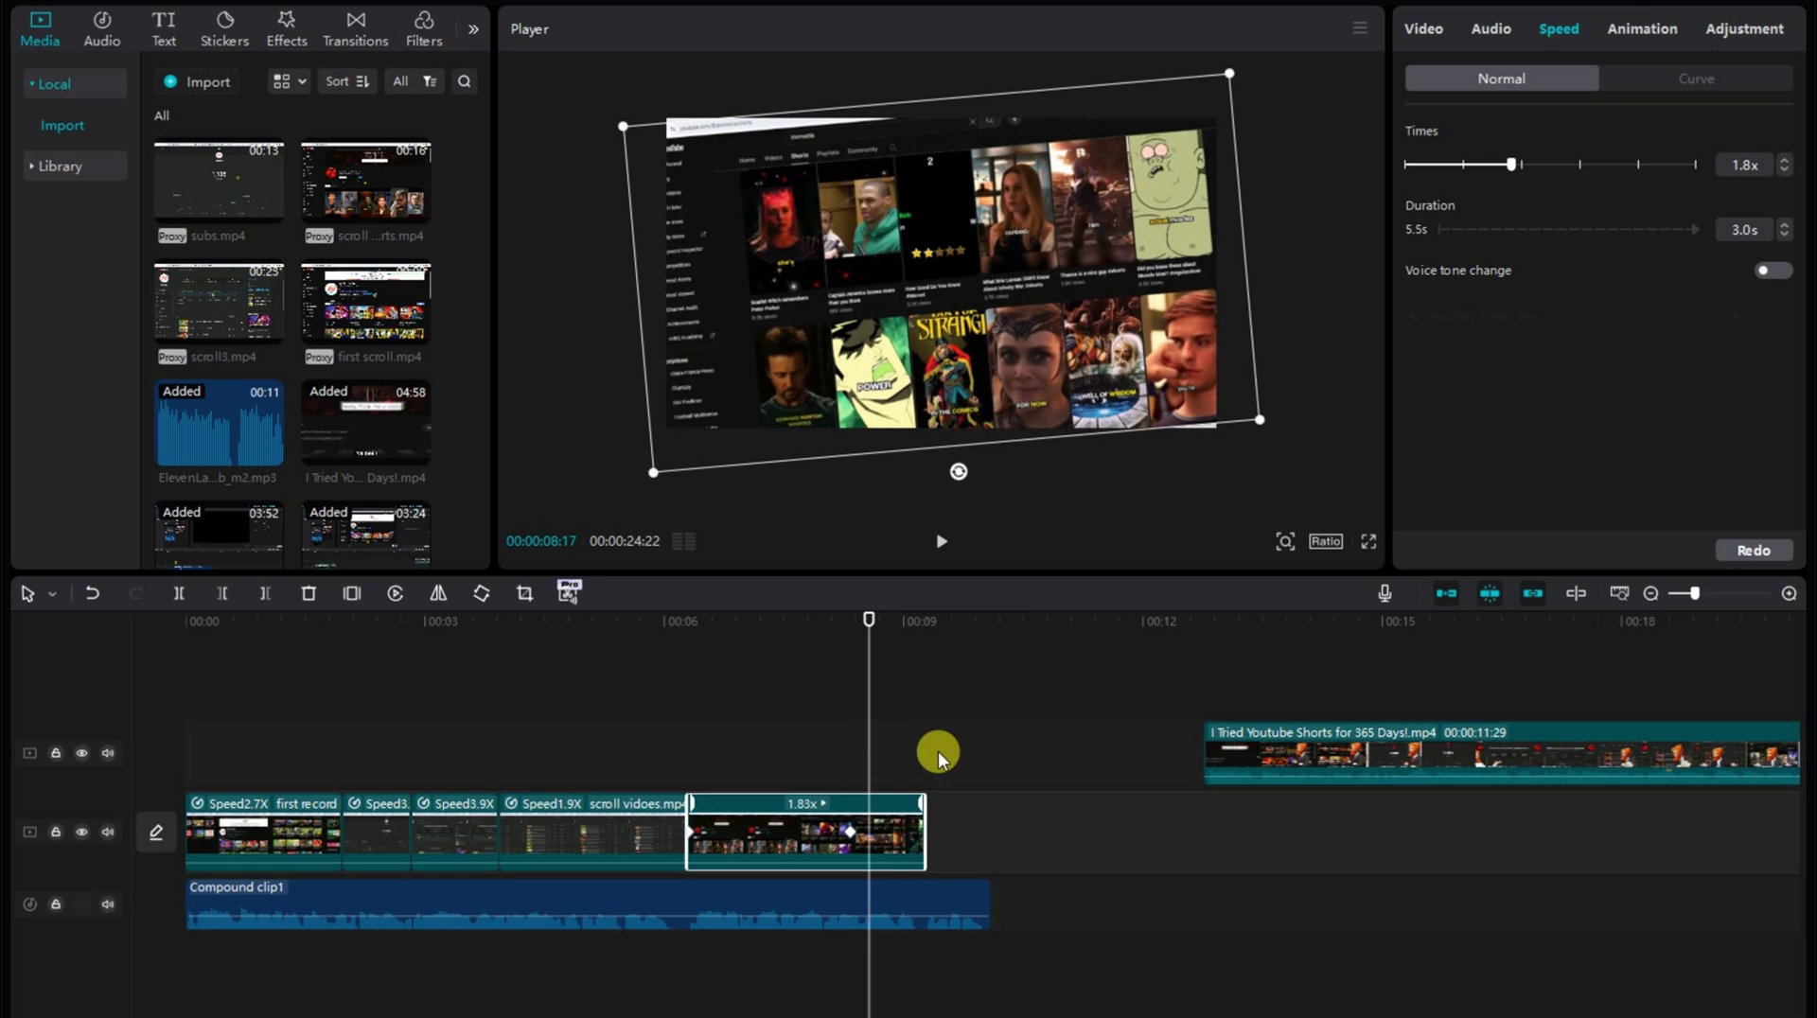
key("space")
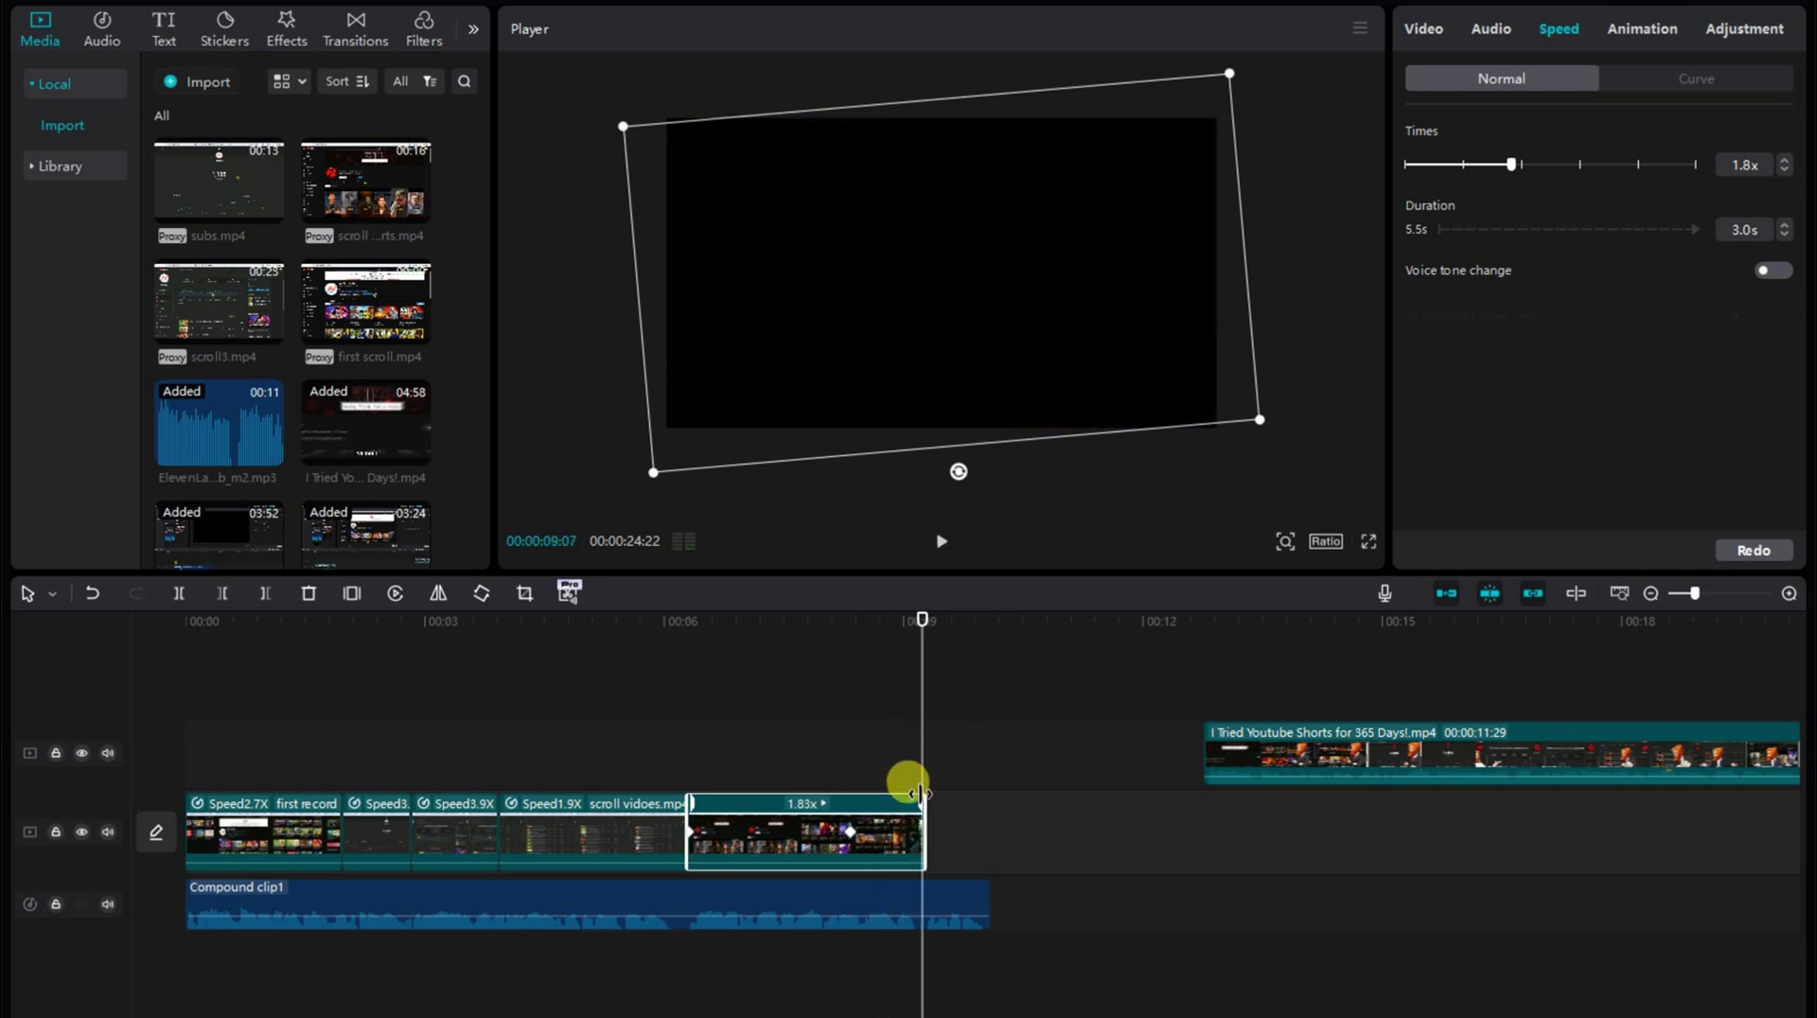
key("ctrl+z")
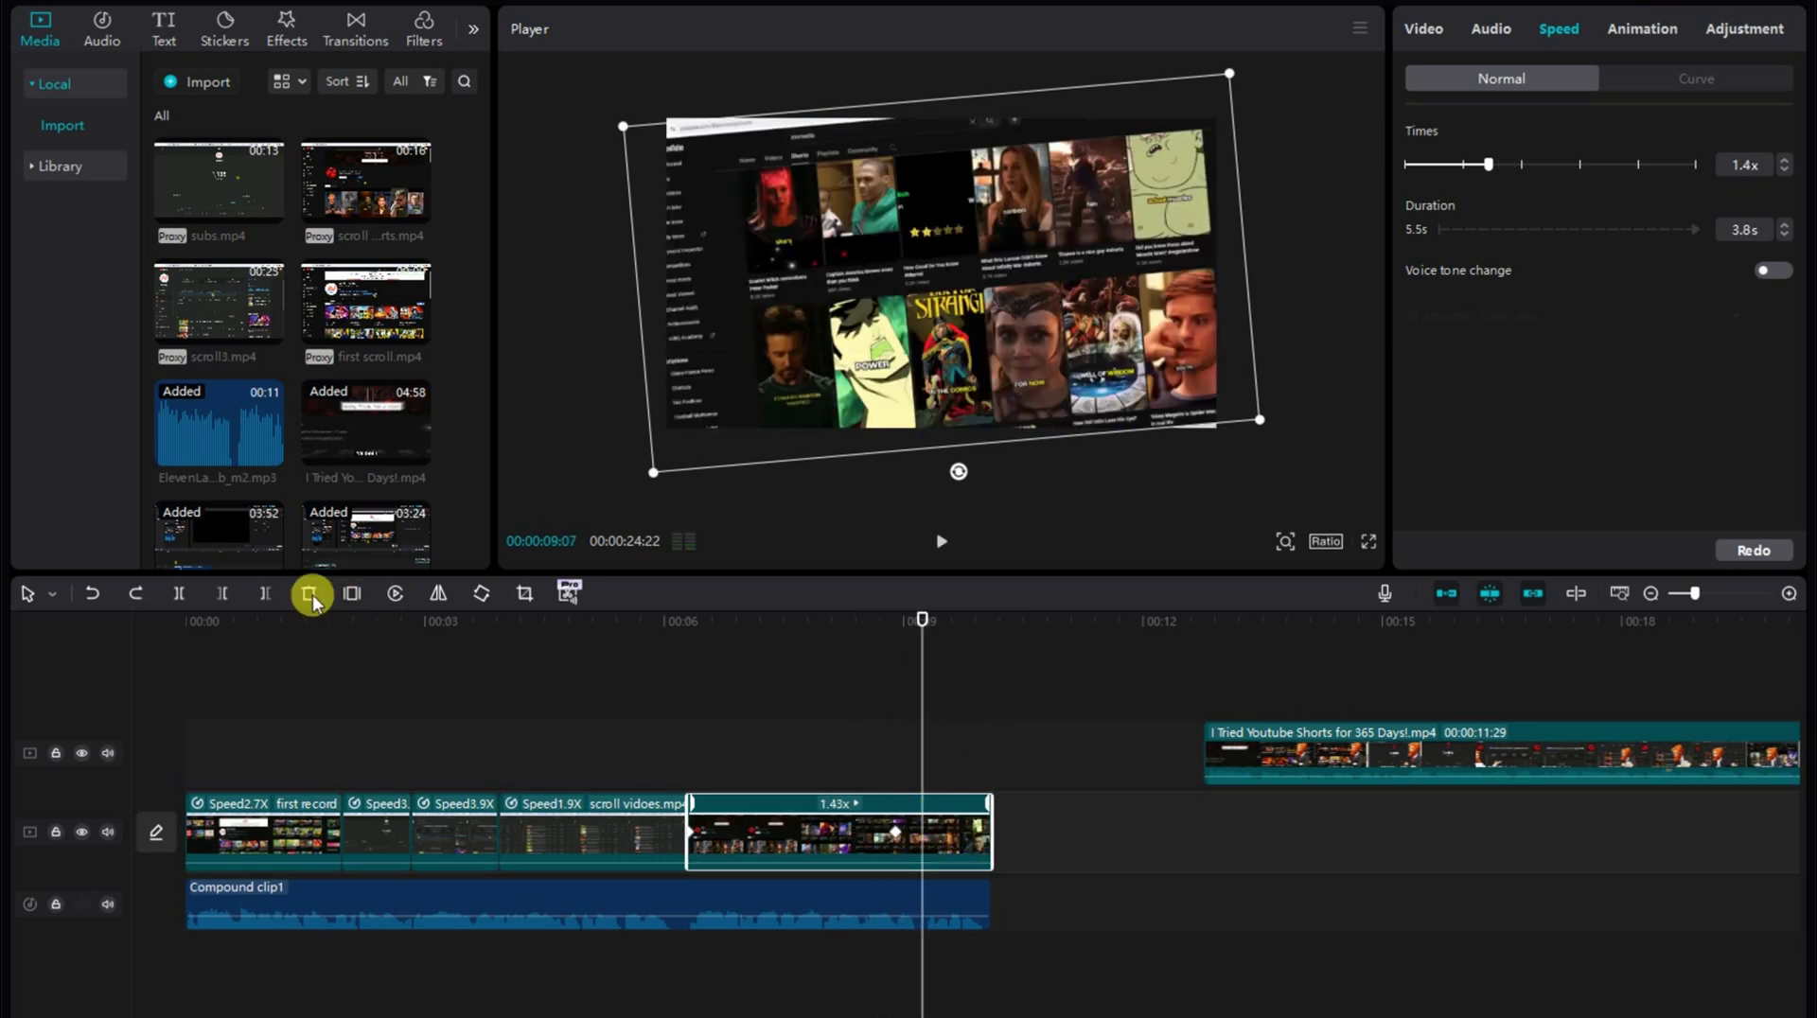
- Trim the end of the shorts scroll clip and fill the remaining voice-over time with a black library clip sped up to 4.5x
left_click(265, 593)
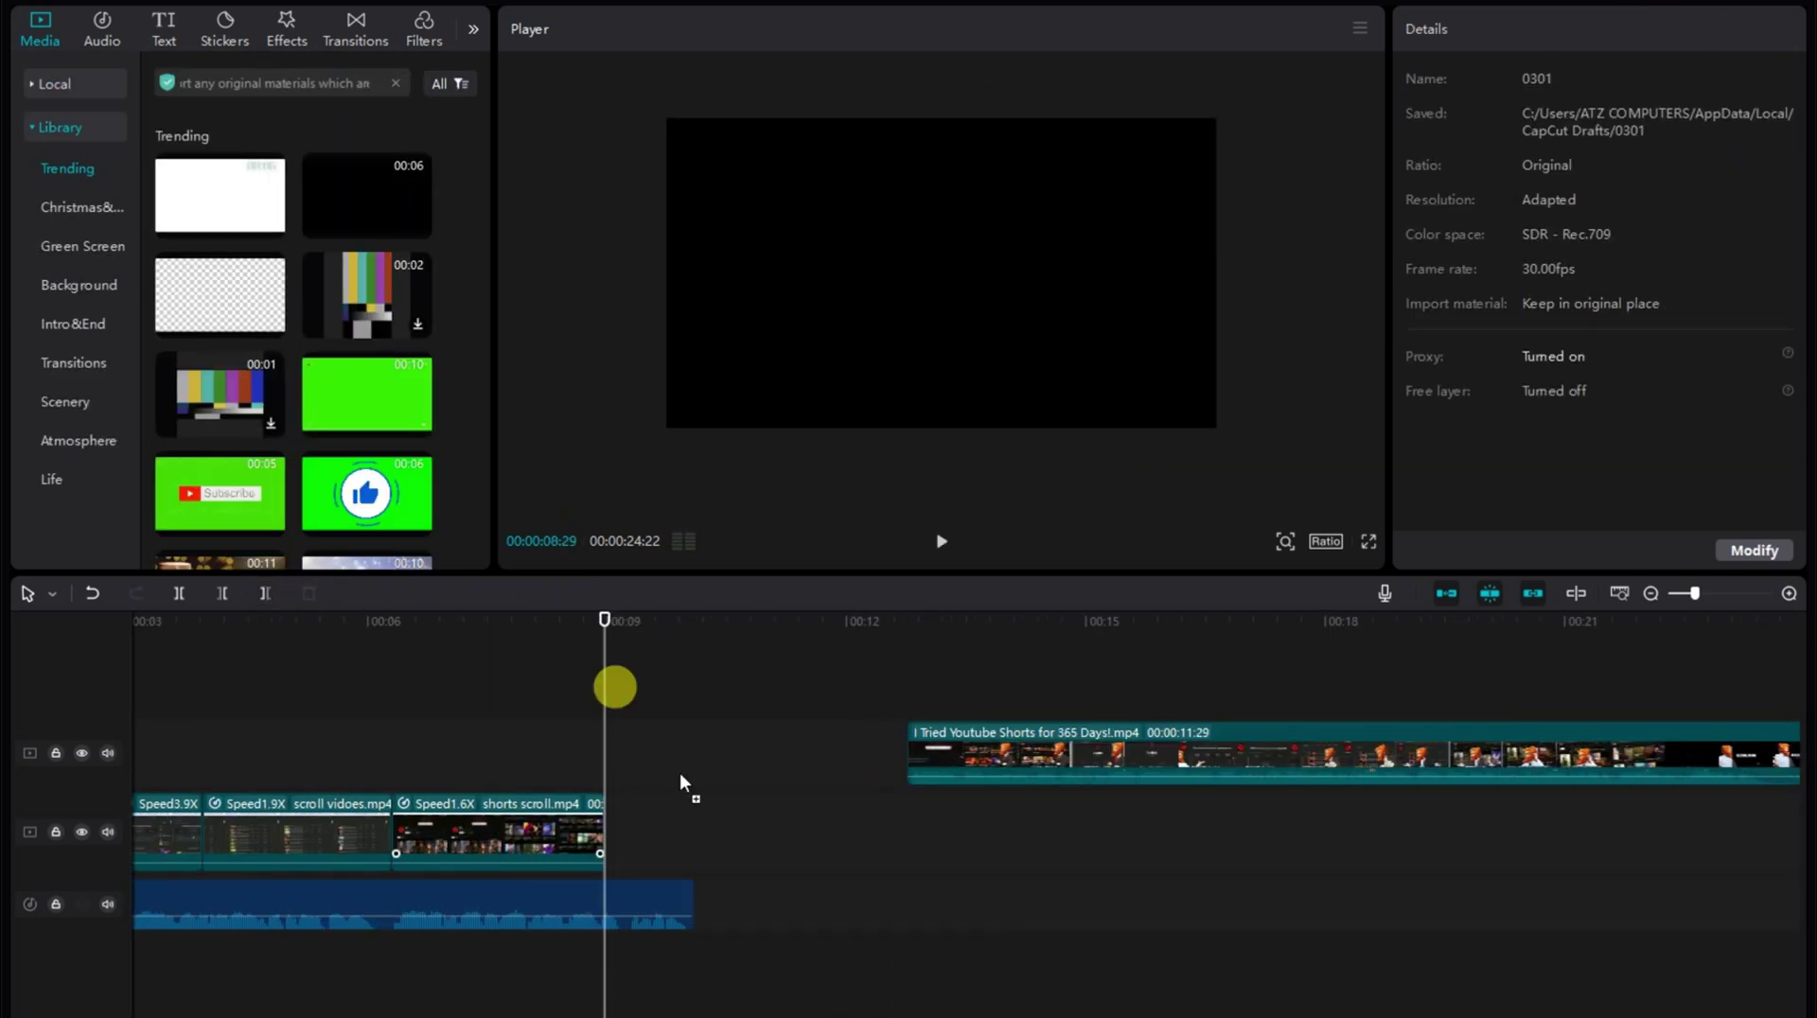
left_click_drag(679, 772, 637, 836)
left_click_drag(1001, 804, 694, 829)
left_click(587, 751)
key("space")
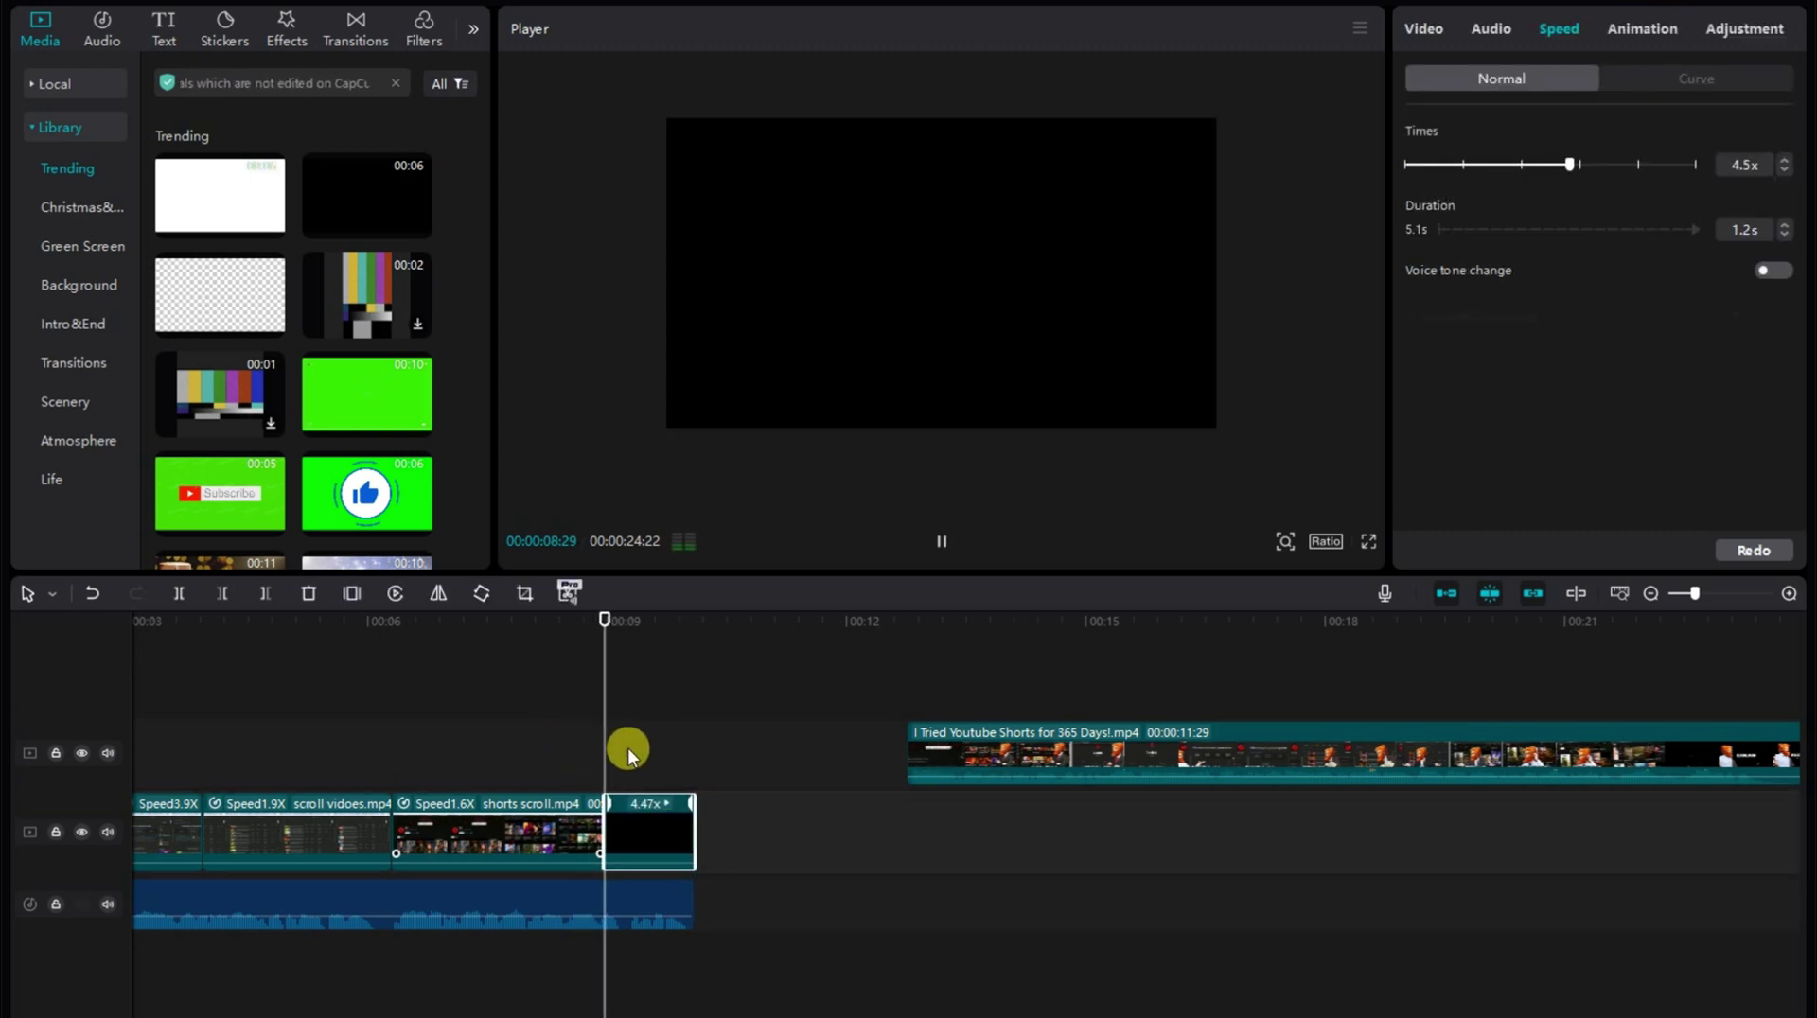
key("space")
left_click_drag(689, 751, 606, 754)
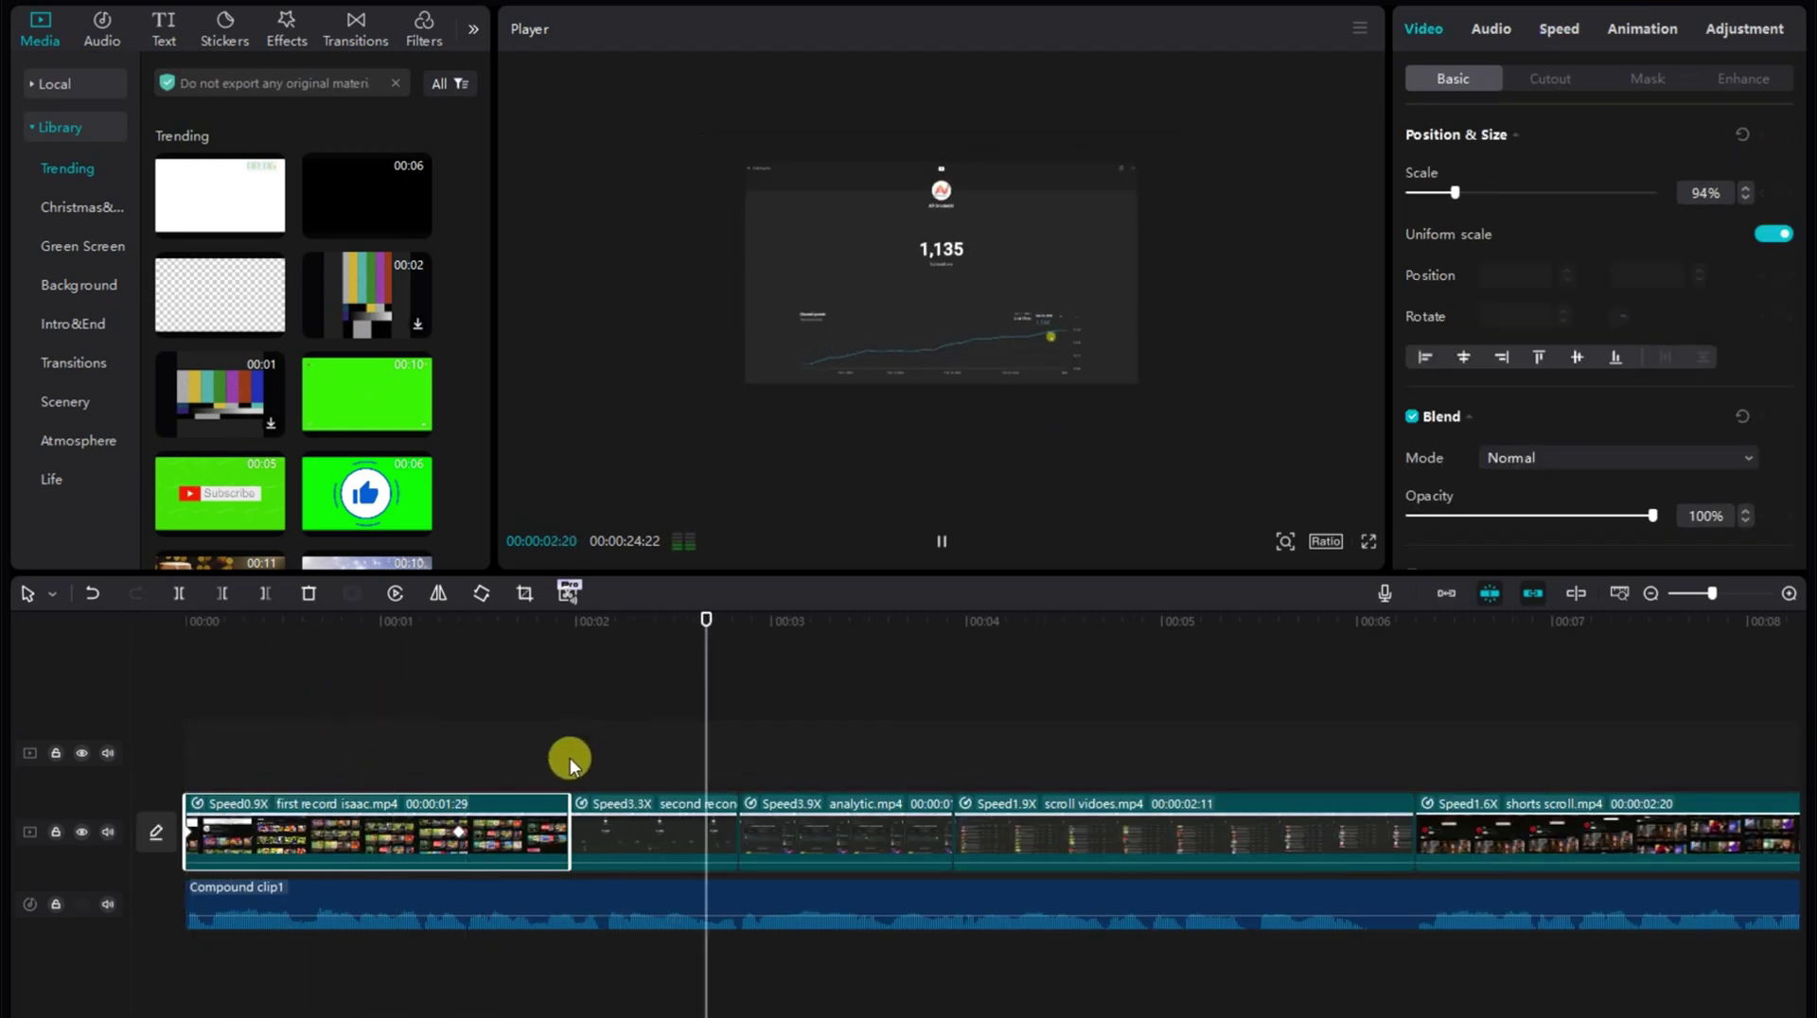
- Go to the first recording clip's second keyframe at 00:00:01:12 and display the clip's keyframe lanes on the timeline
key("space")
left_click(729, 753)
left_click(397, 757)
left_click(456, 758)
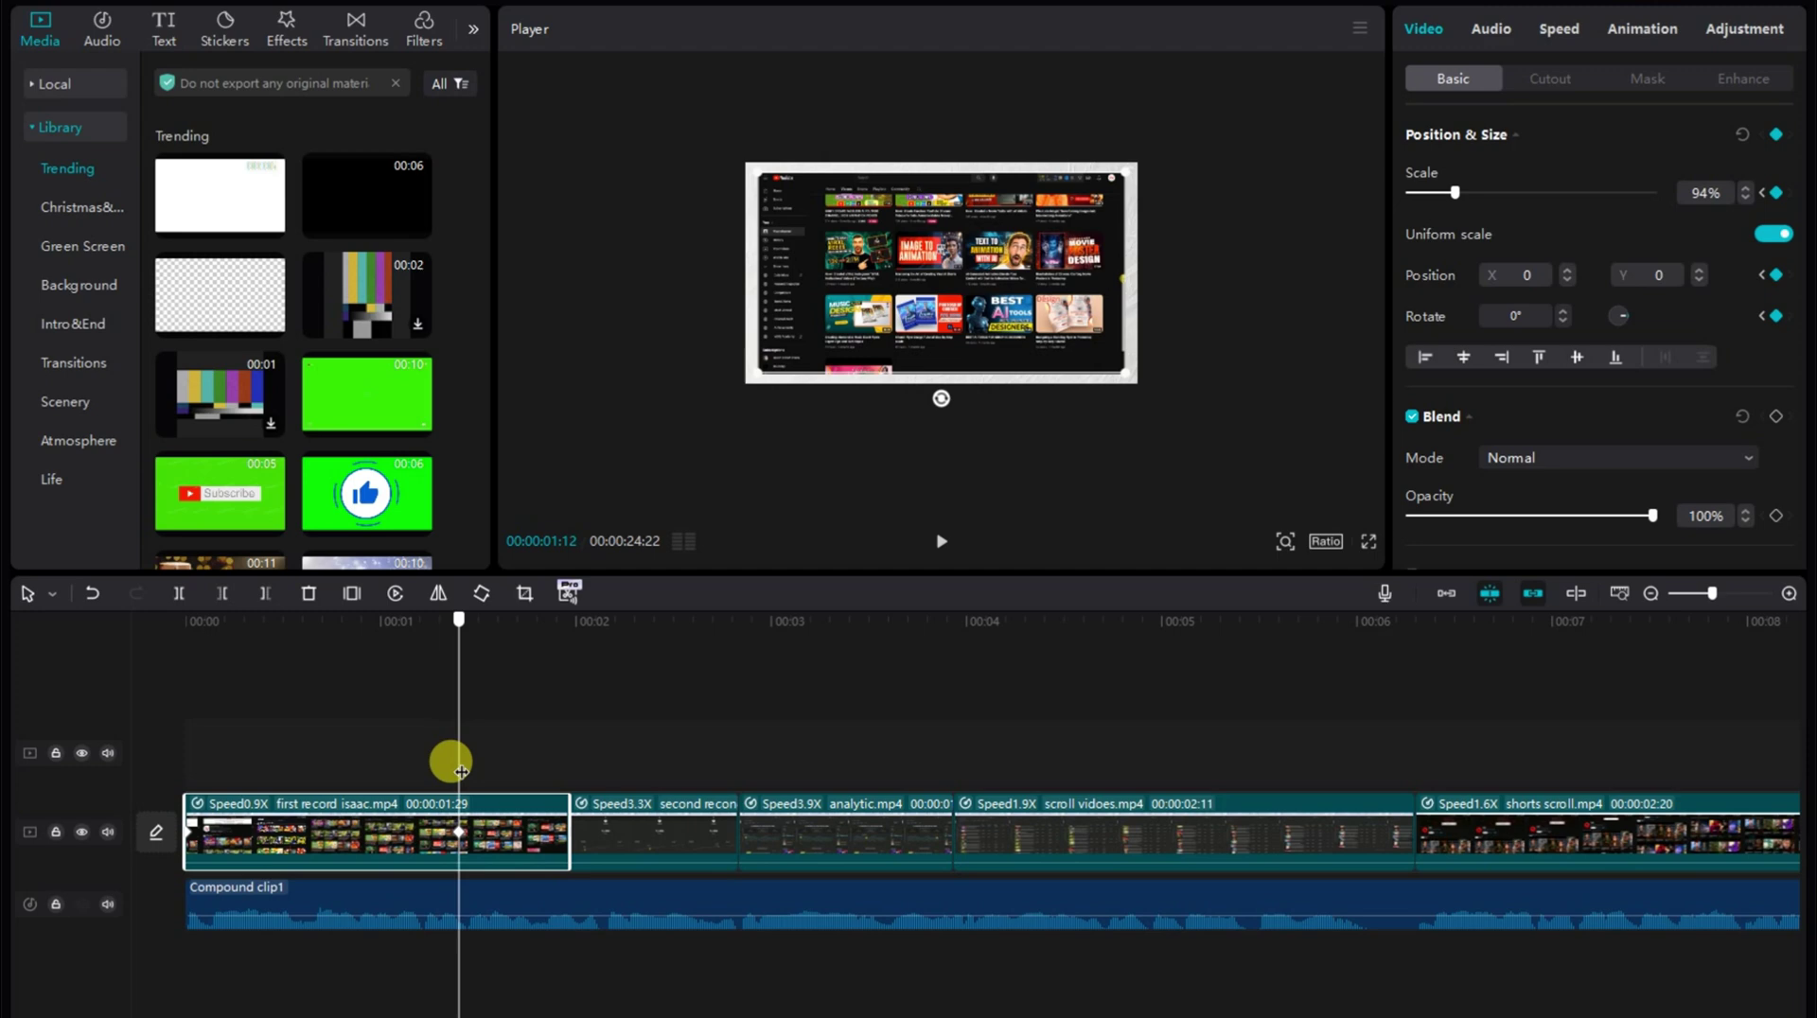
right_click(486, 815)
left_click(588, 1003)
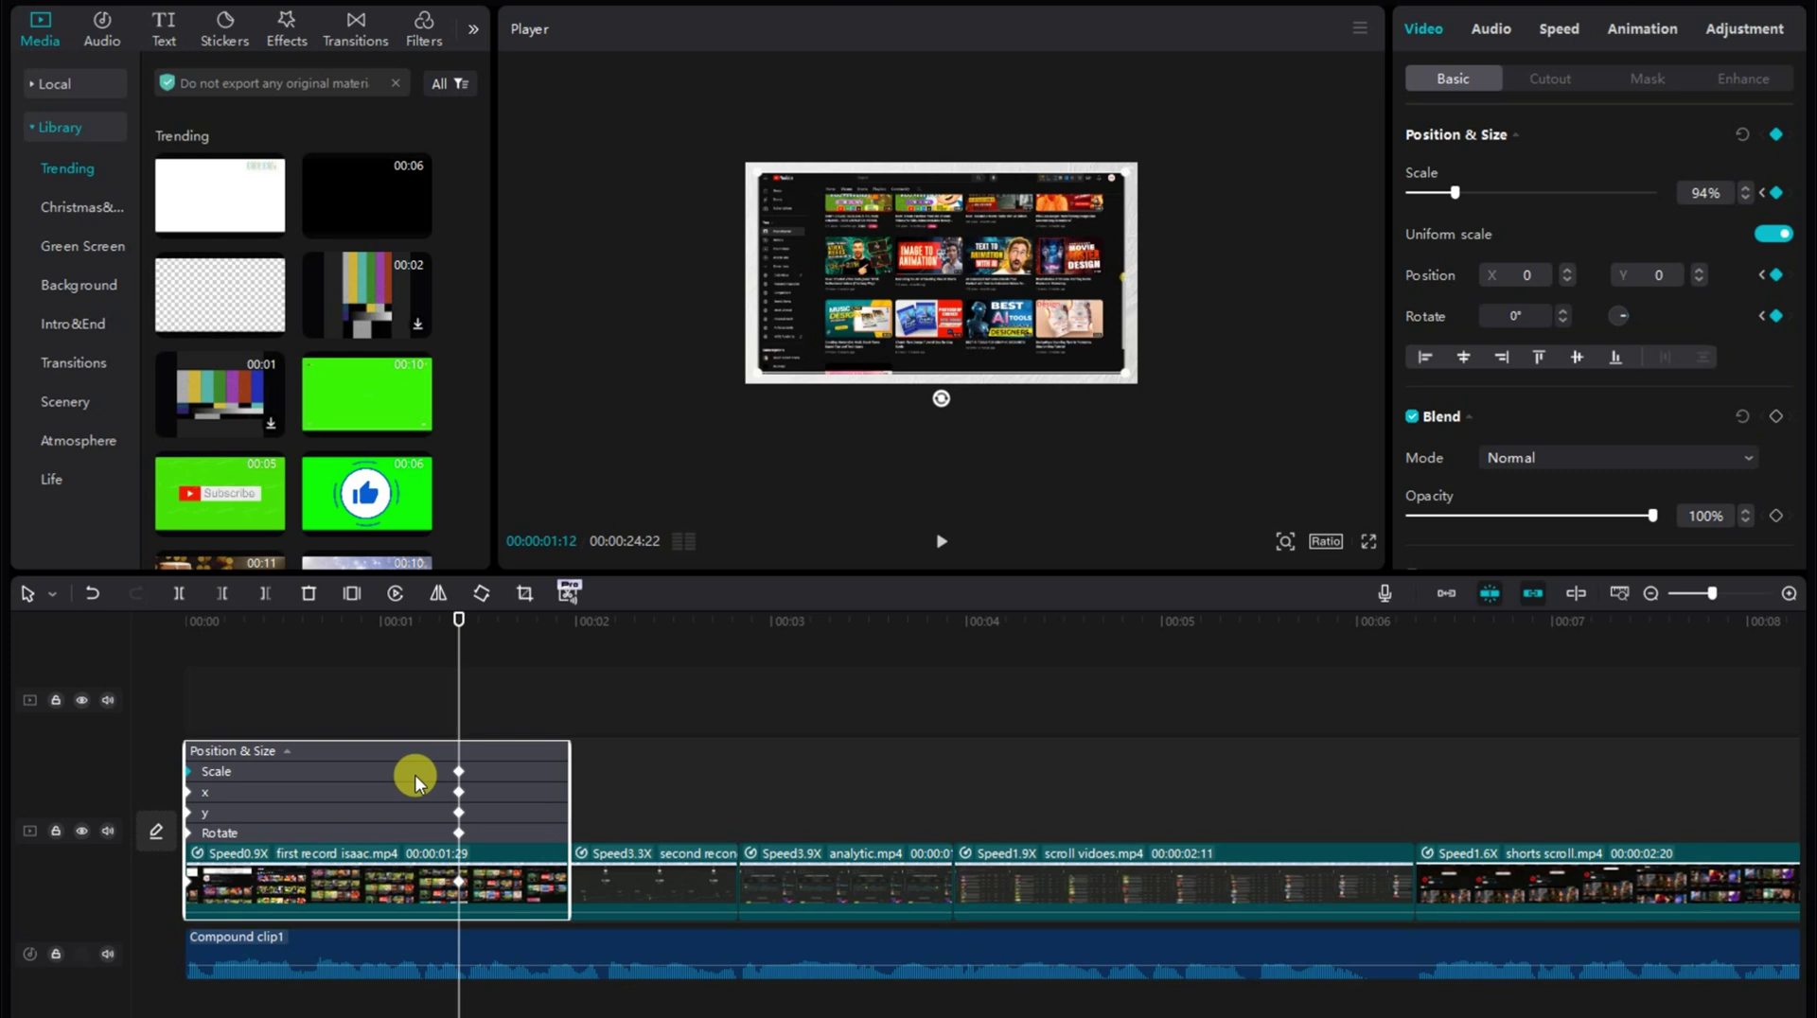
- Expand the Scale curve graph of the first recording clip on an enlarged timeline
left_click(287, 753)
left_click(292, 793)
left_click(1749, 596)
left_click_drag(460, 715, 19, 711)
left_click(239, 712)
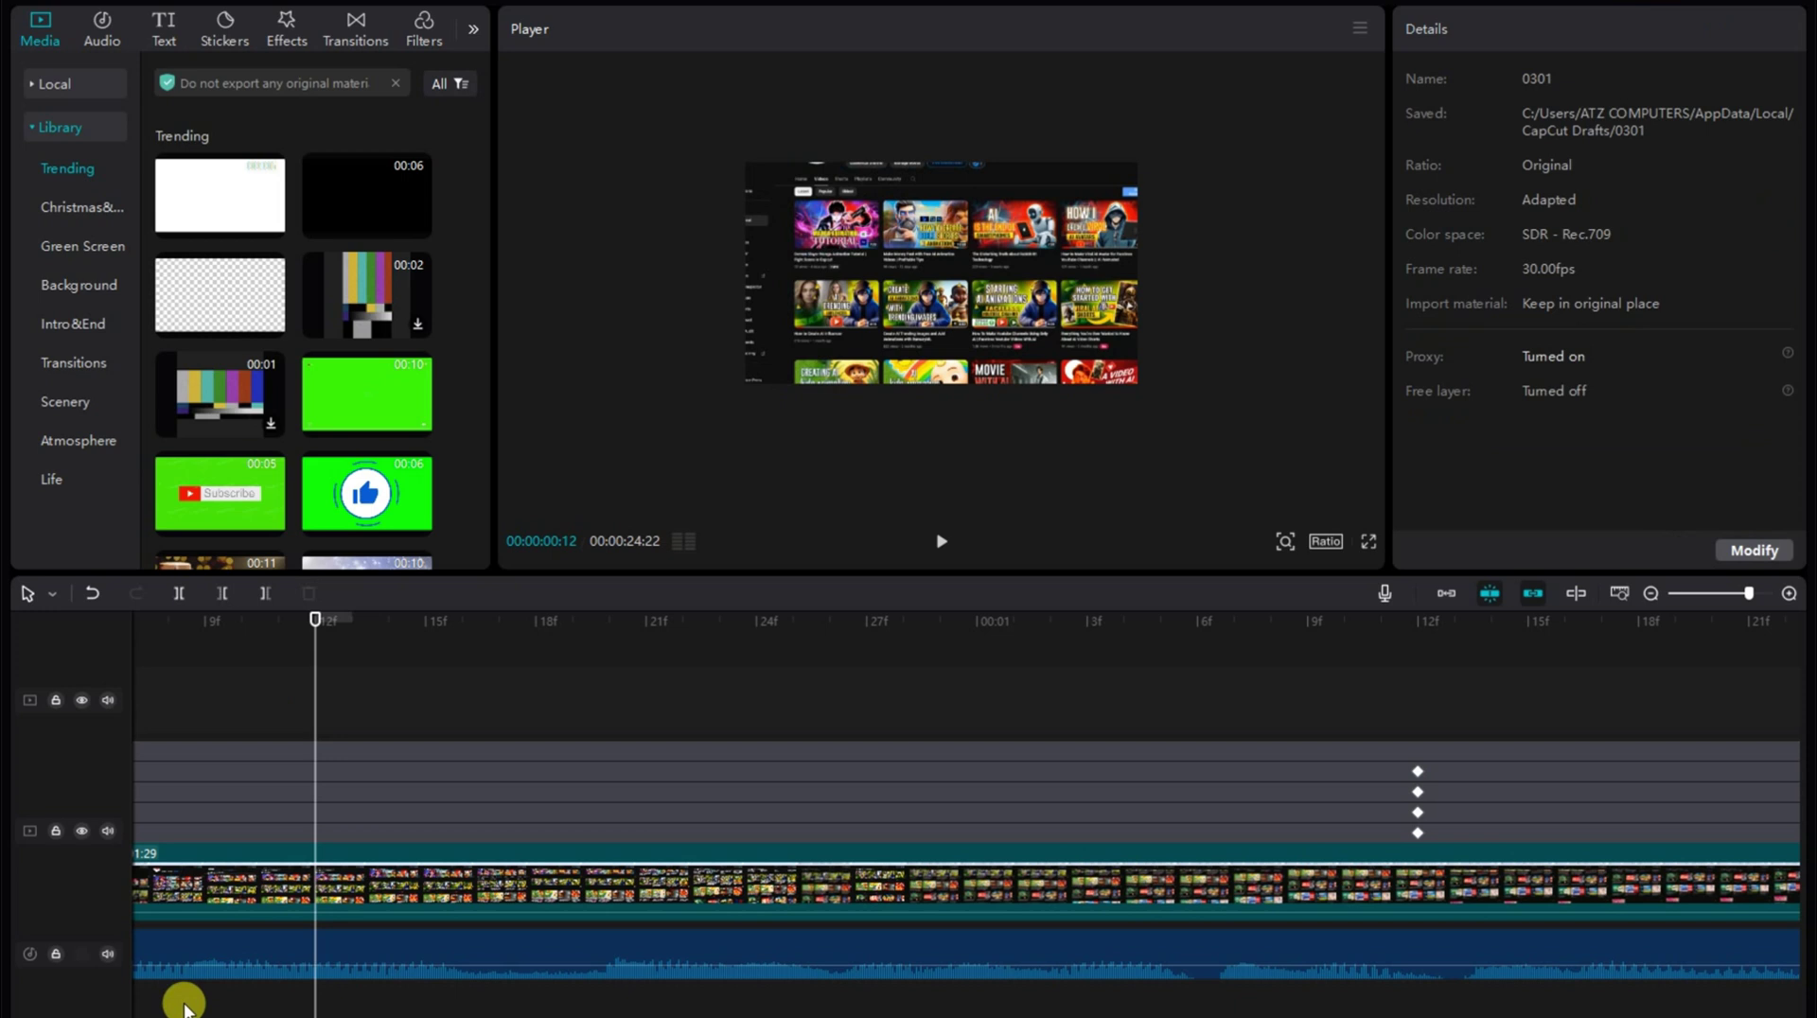
scroll(195, 952, "left", 3)
left_click(310, 775)
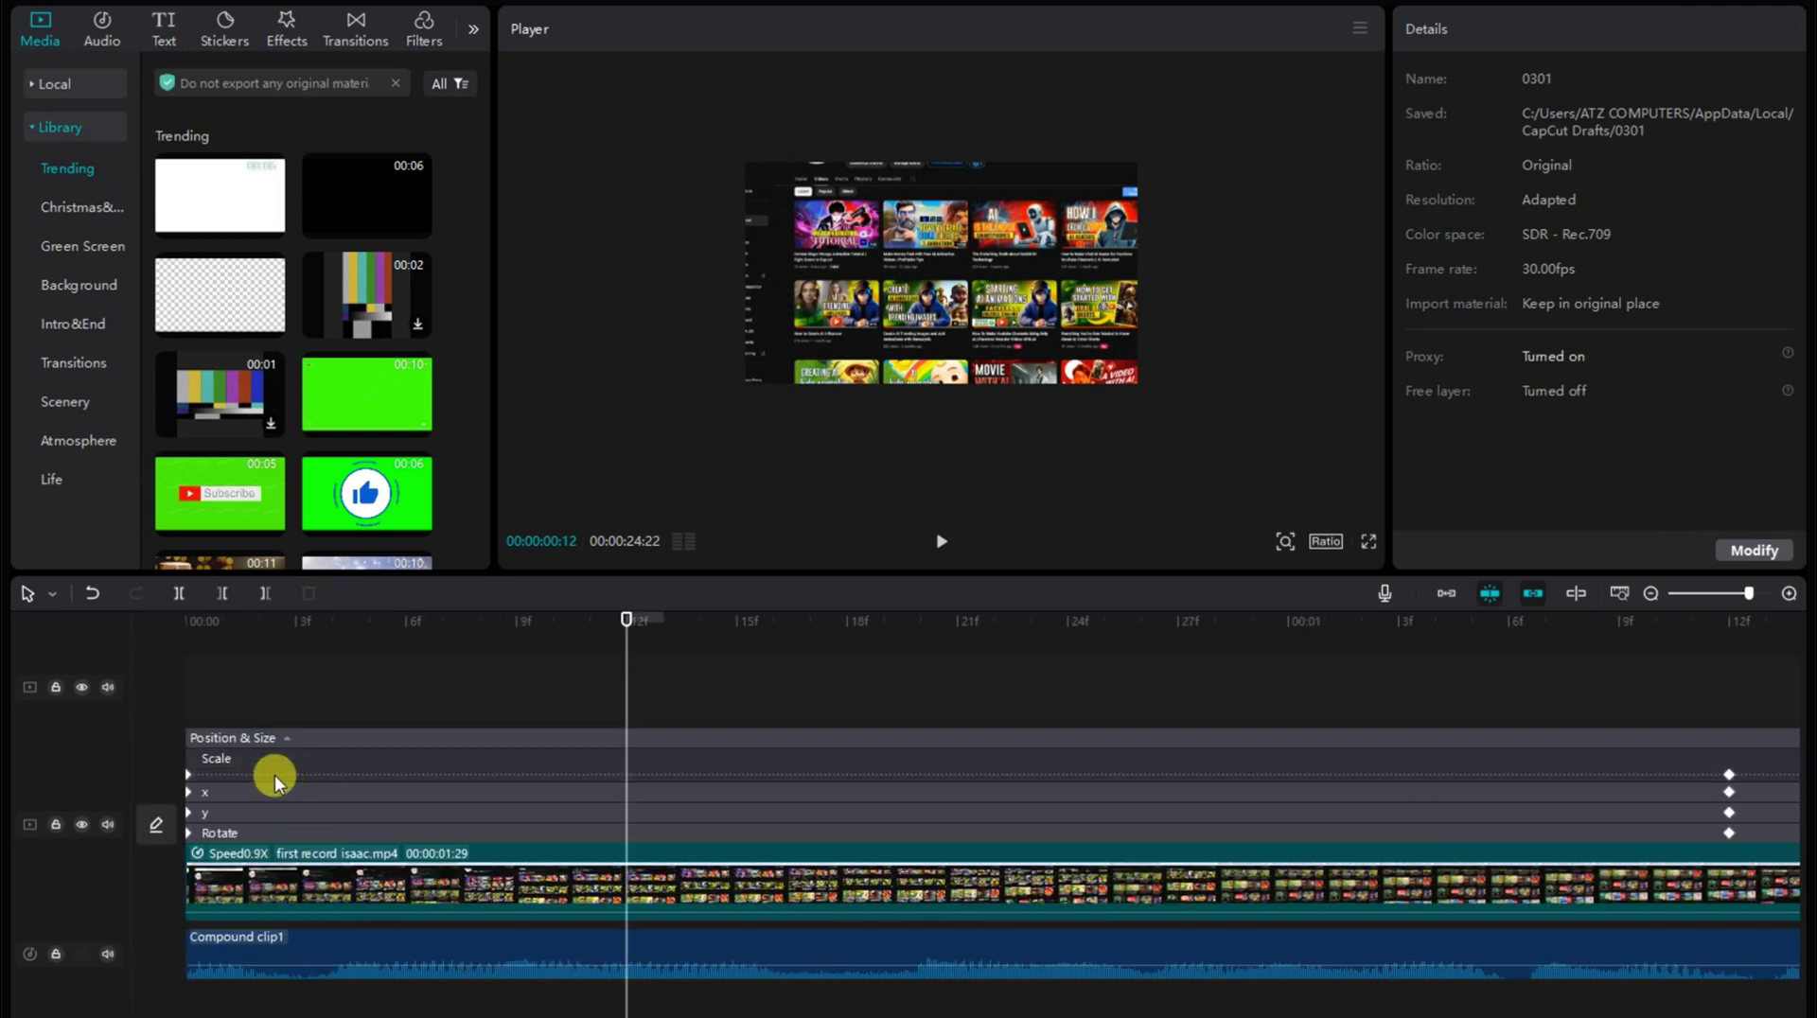
scroll(306, 1003, "right", 10)
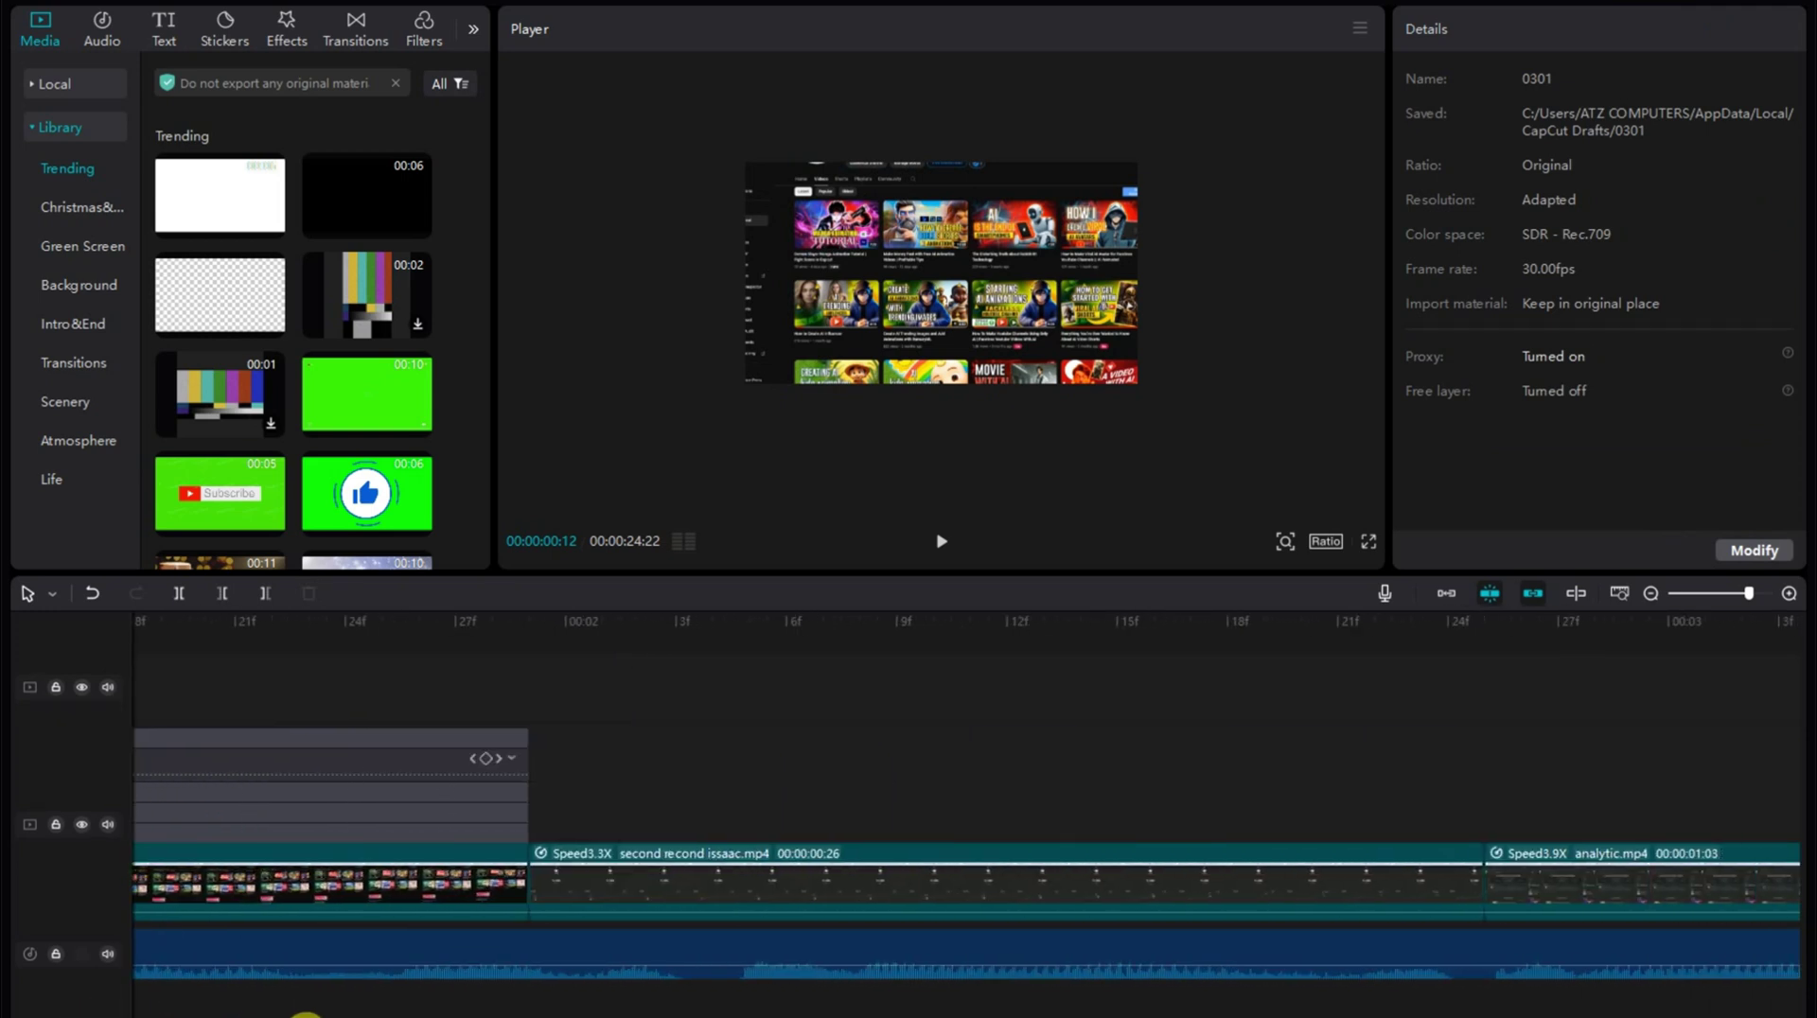
left_click(511, 755)
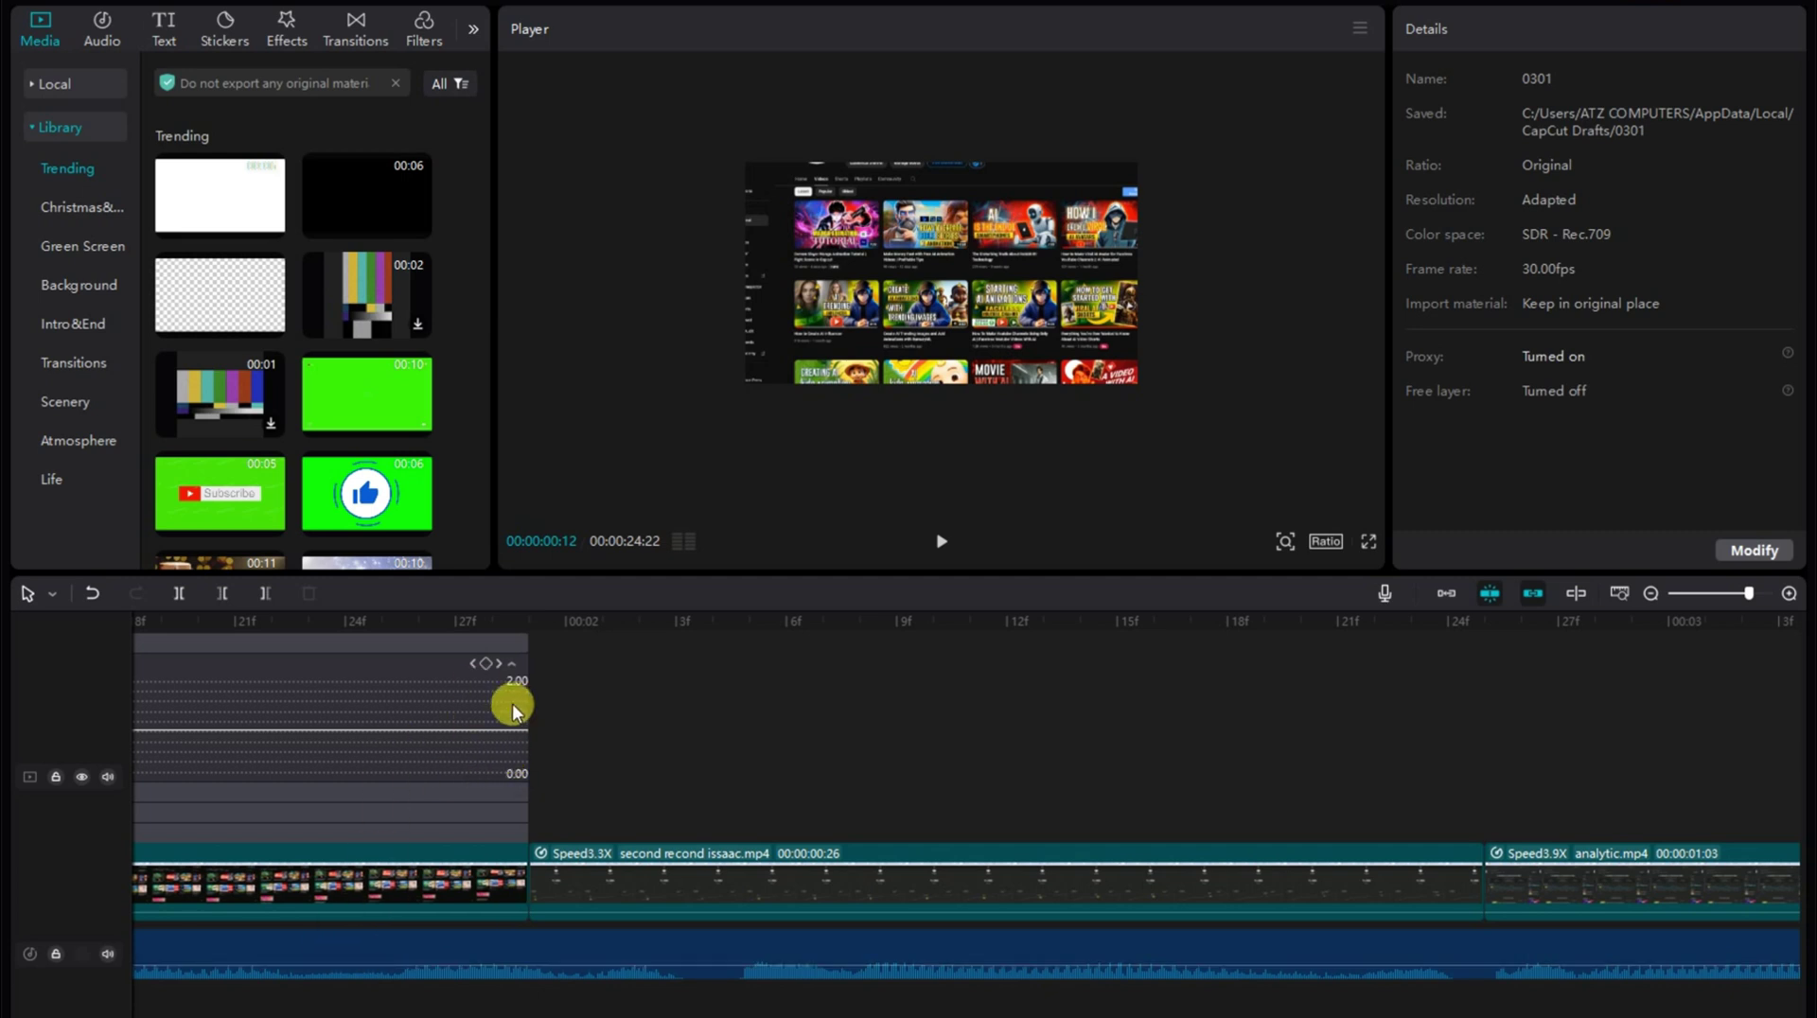
scroll(513, 702, "left", 10)
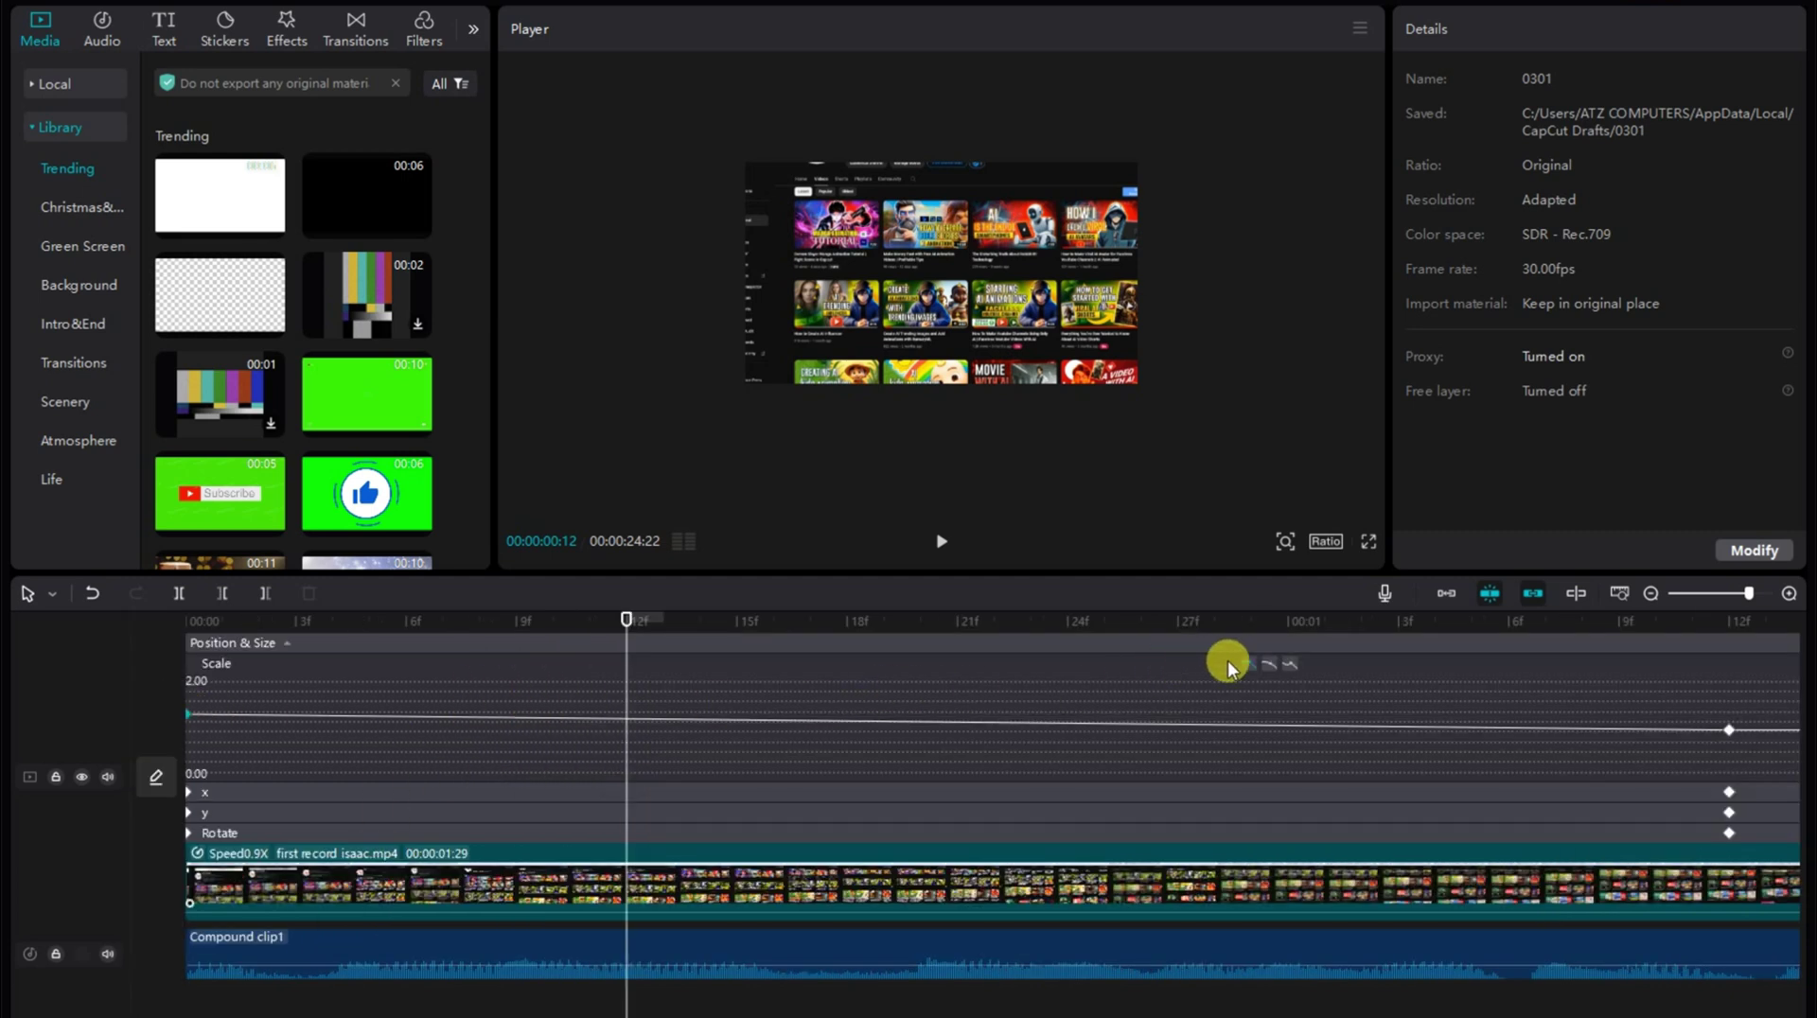
- Apply a smooth curve to the first recording clip's starting scale keyframe and raise its handle to bend the curve upward
left_click(1270, 667)
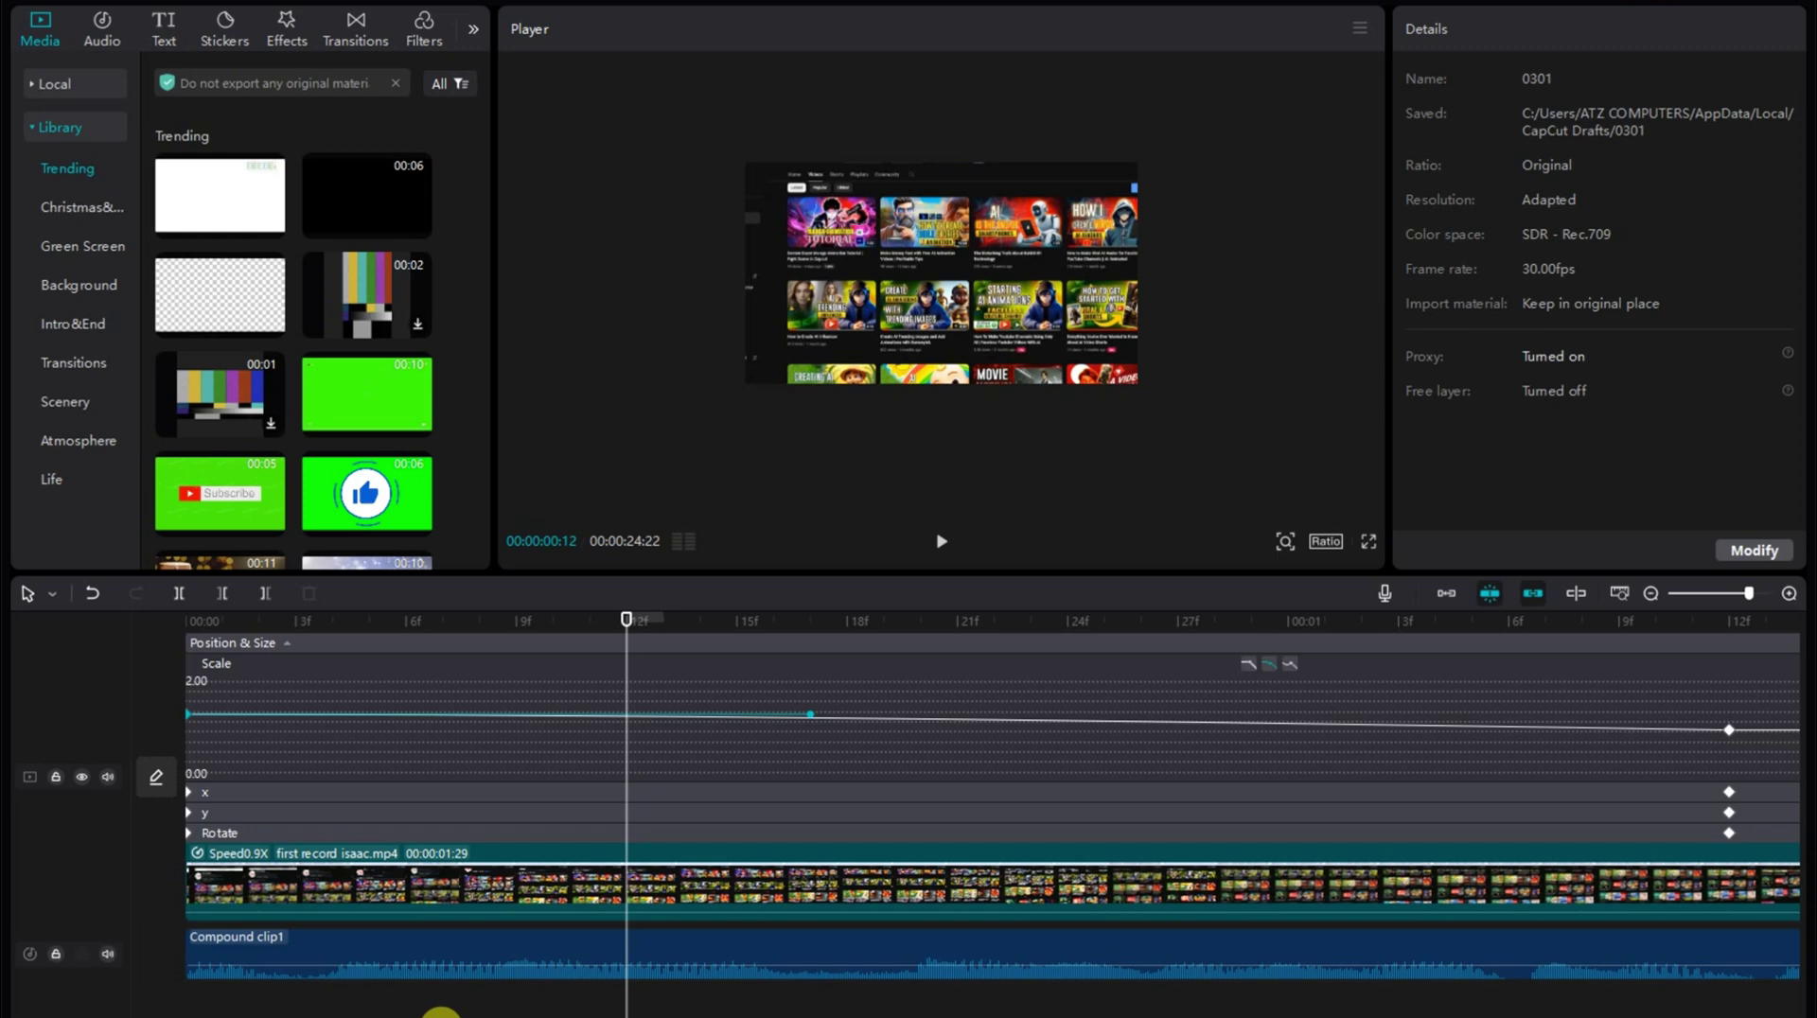
left_click_drag(812, 714, 811, 691)
left_click(197, 1017)
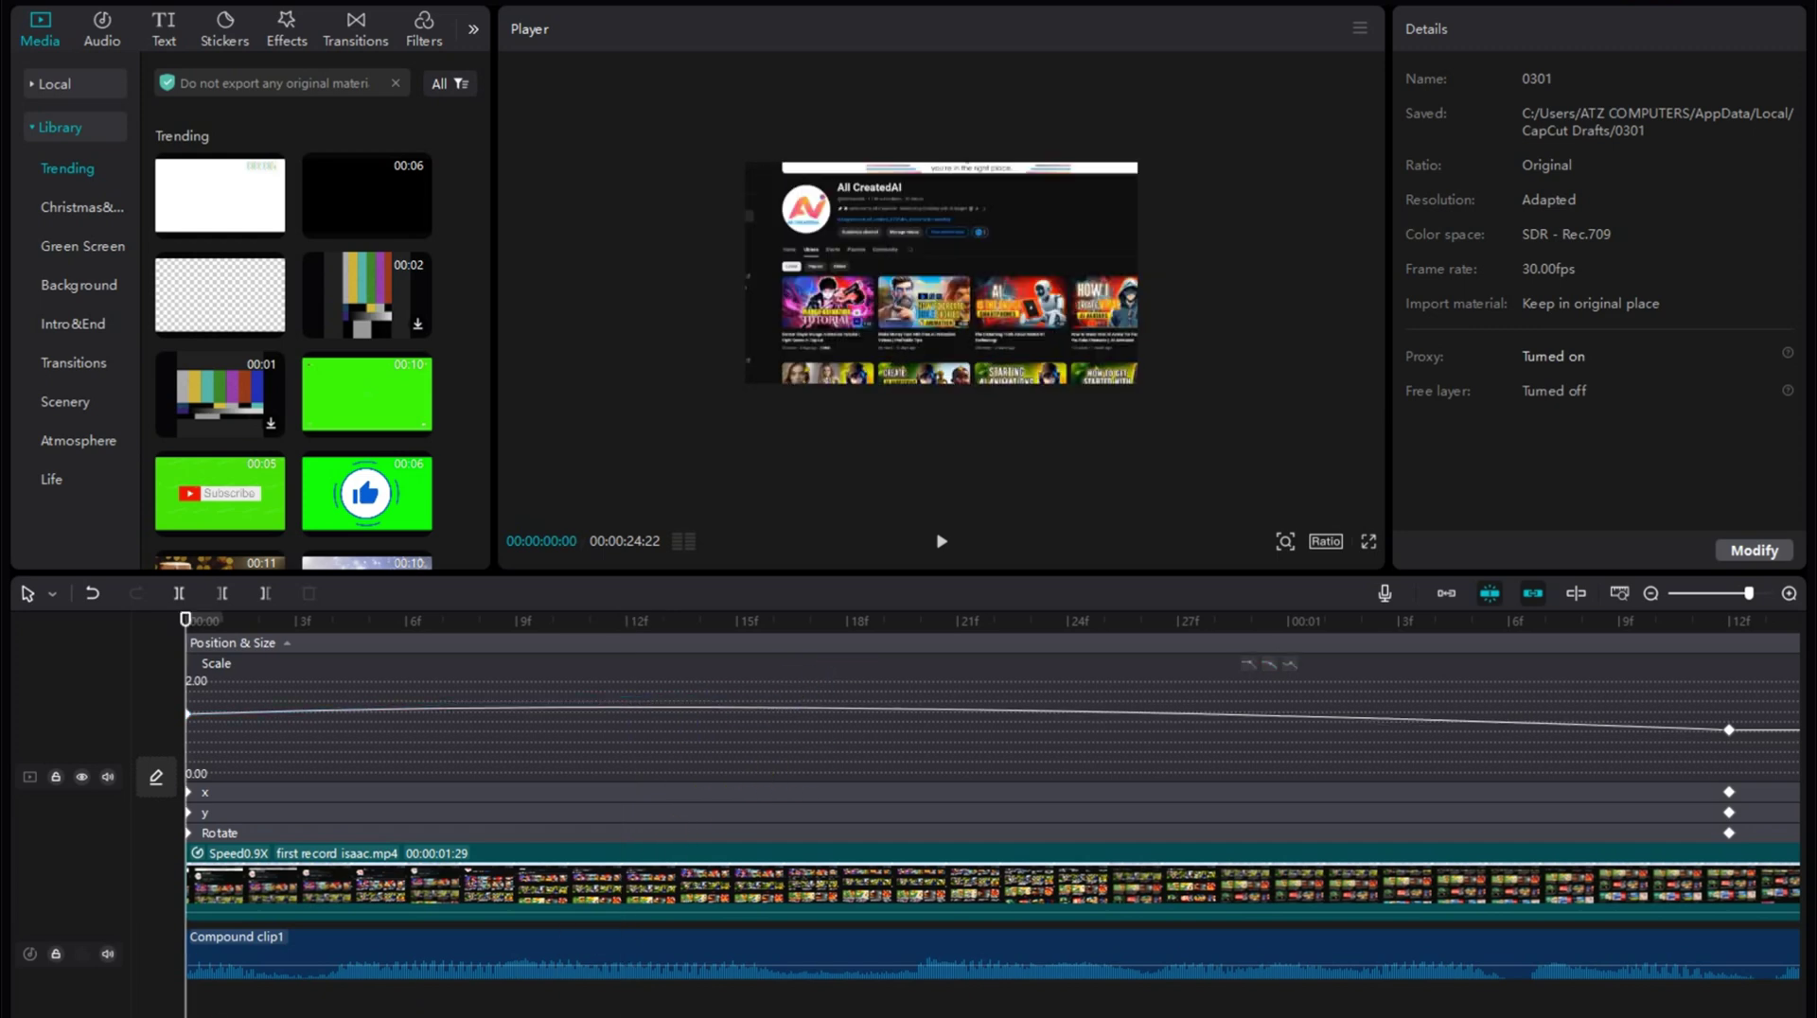
- Apply a smooth curve to the first recording clip's second scale keyframe and raise its handle to ease the zoom
left_click_drag(197, 1017, 285, 1017)
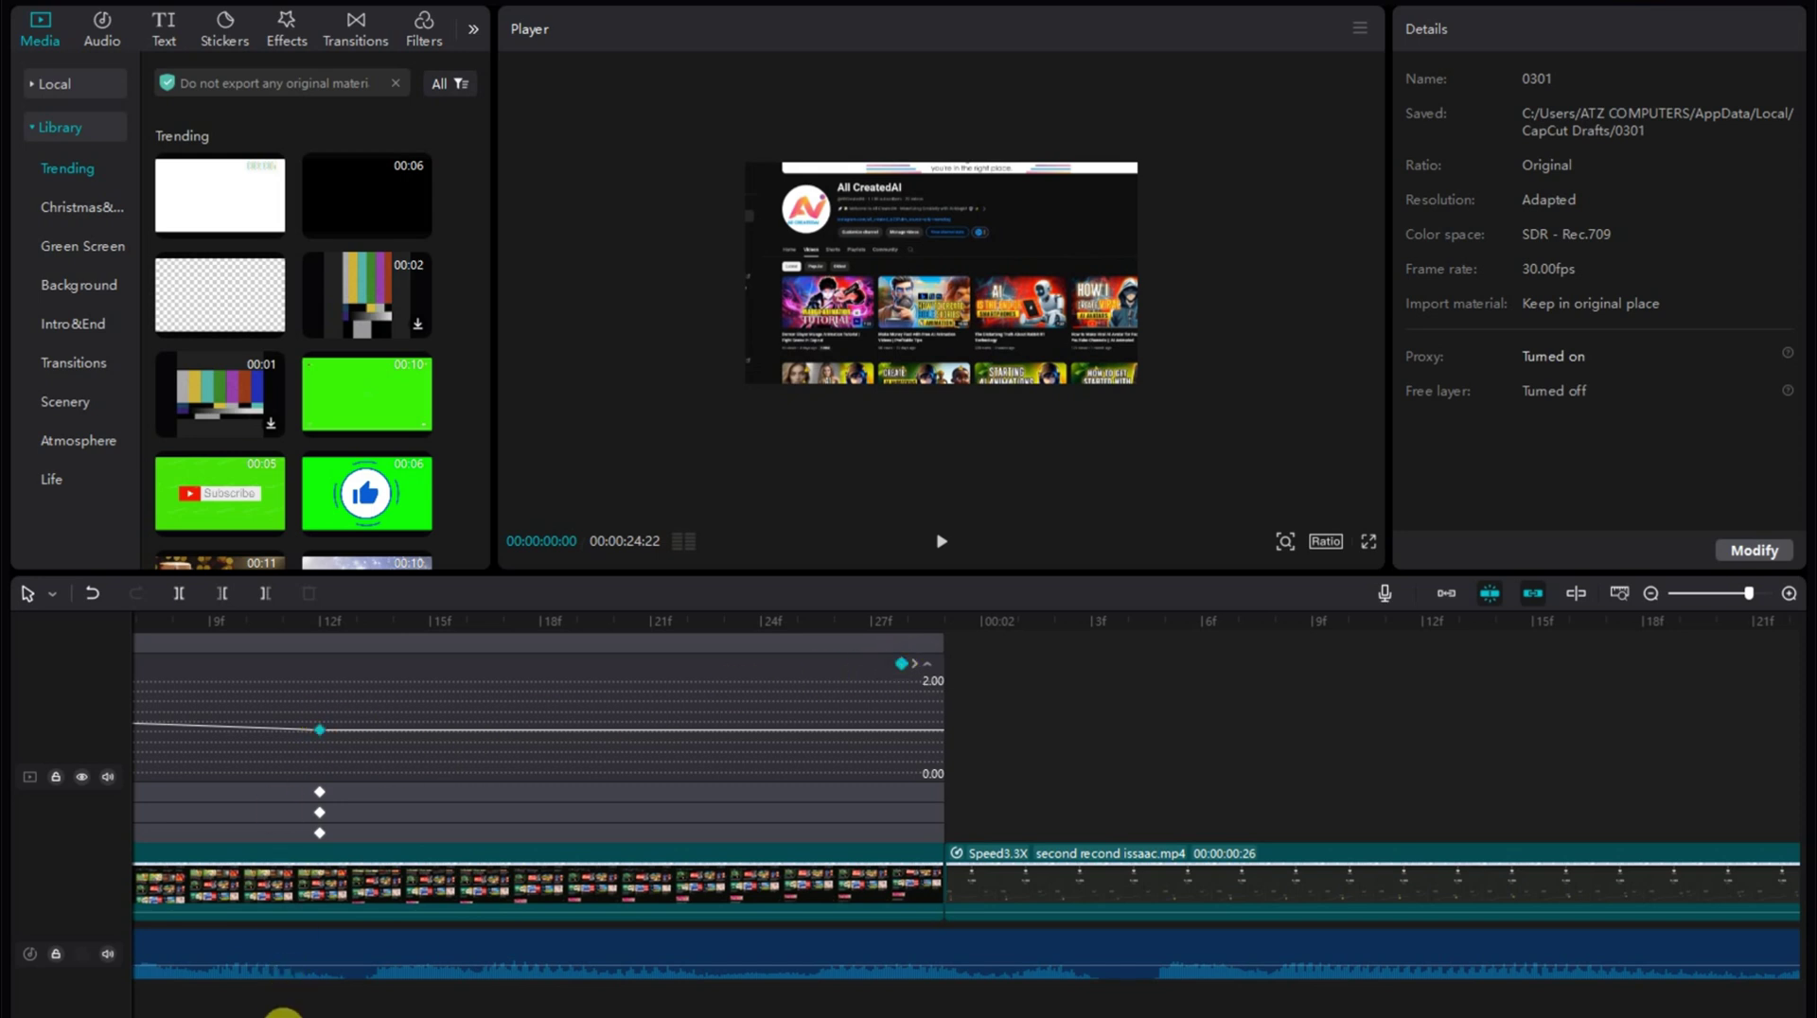
scroll(444, 875, "up", 2)
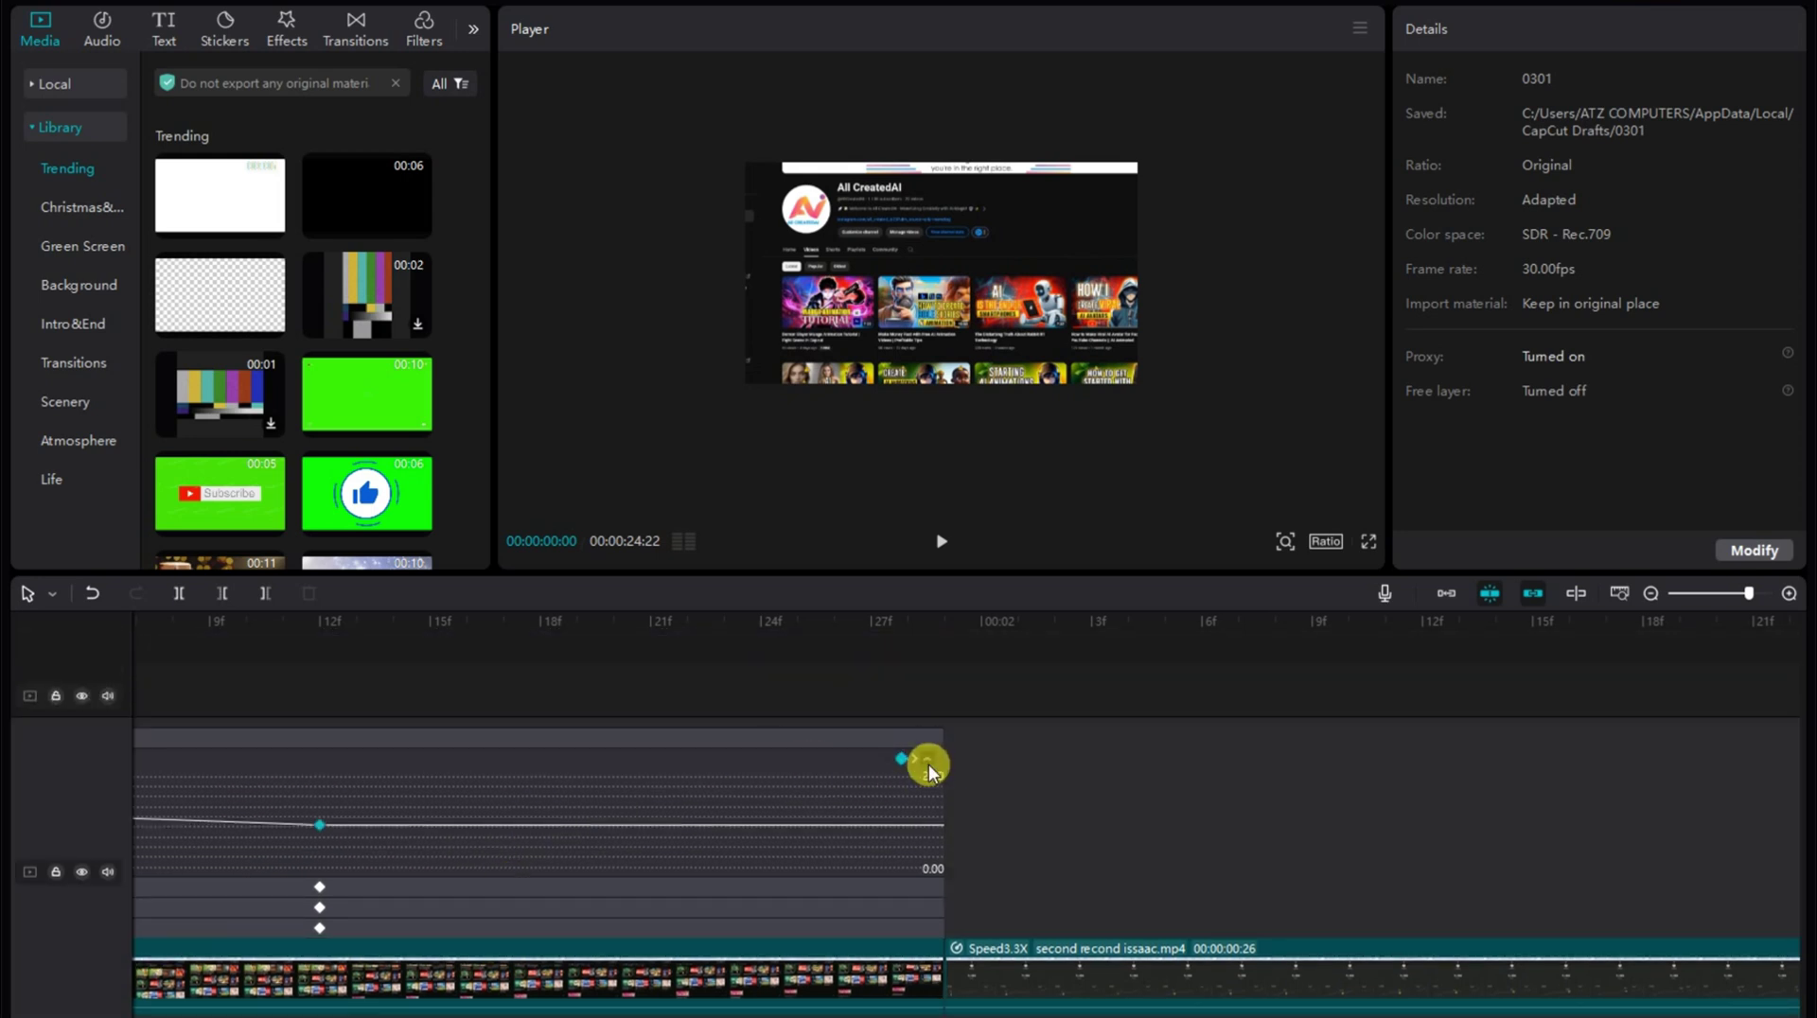
scroll(928, 769, "down", 2)
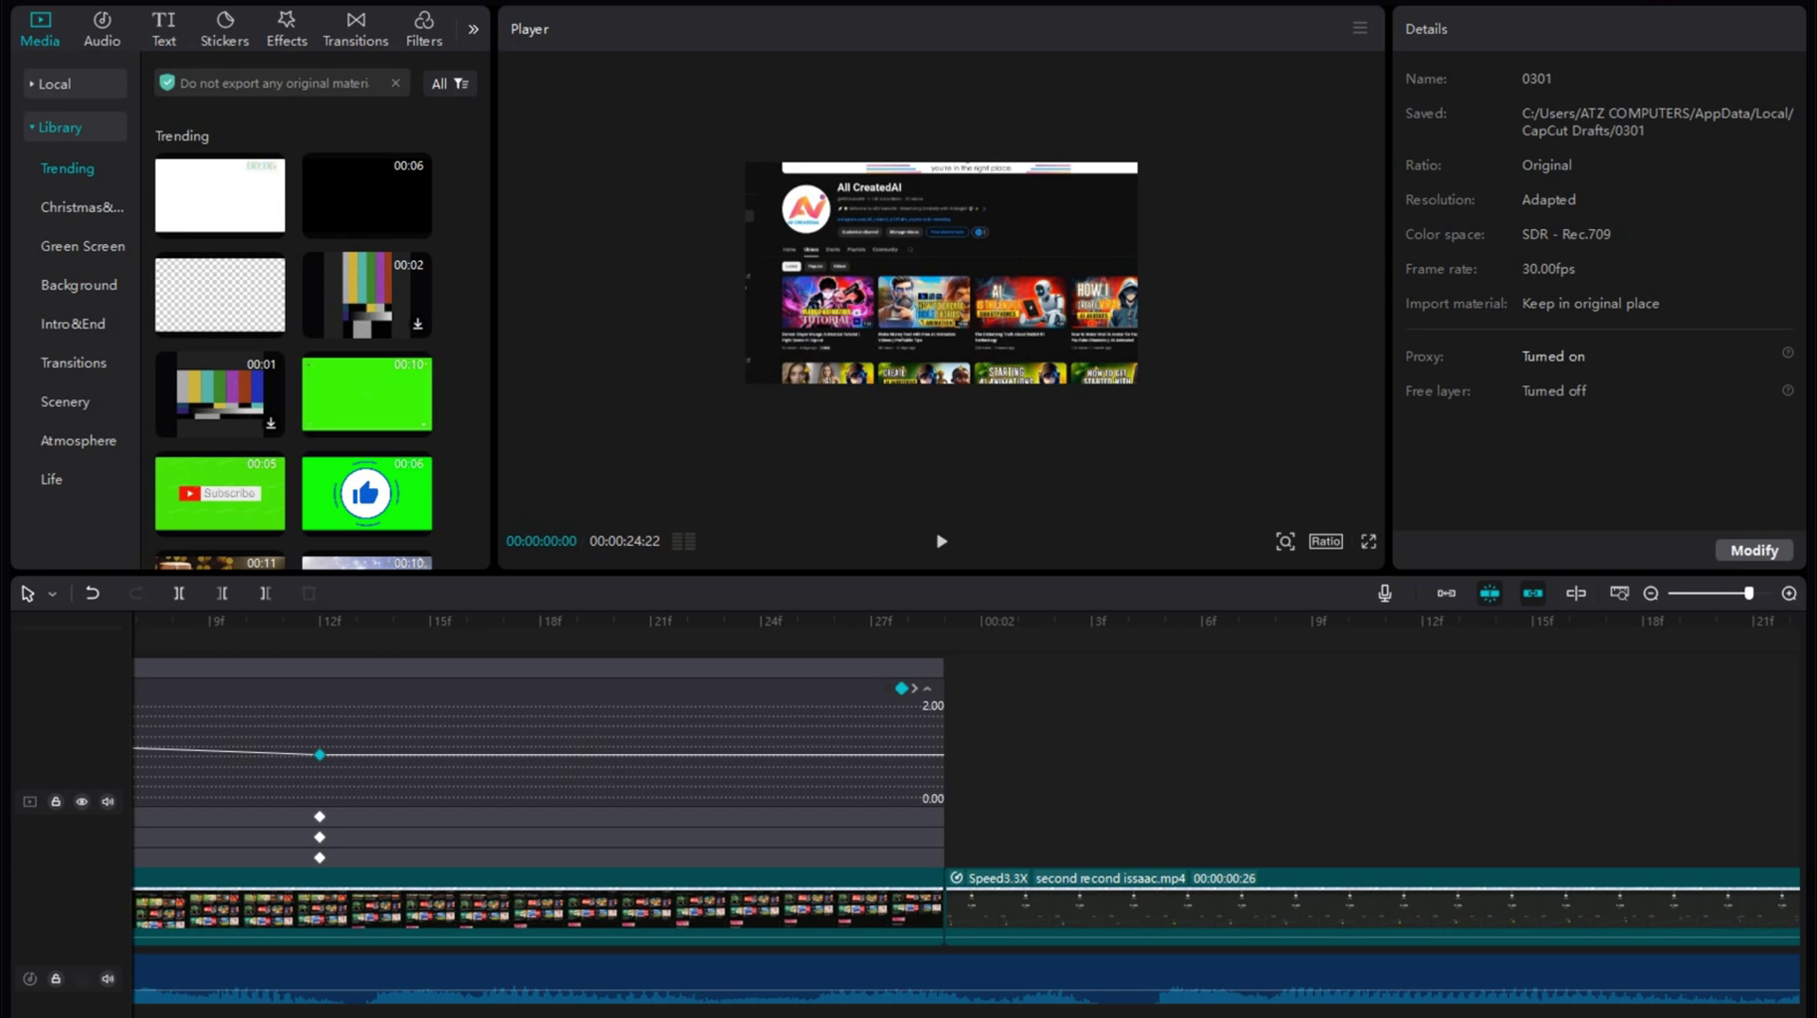
scroll(623, 758, "left", 3)
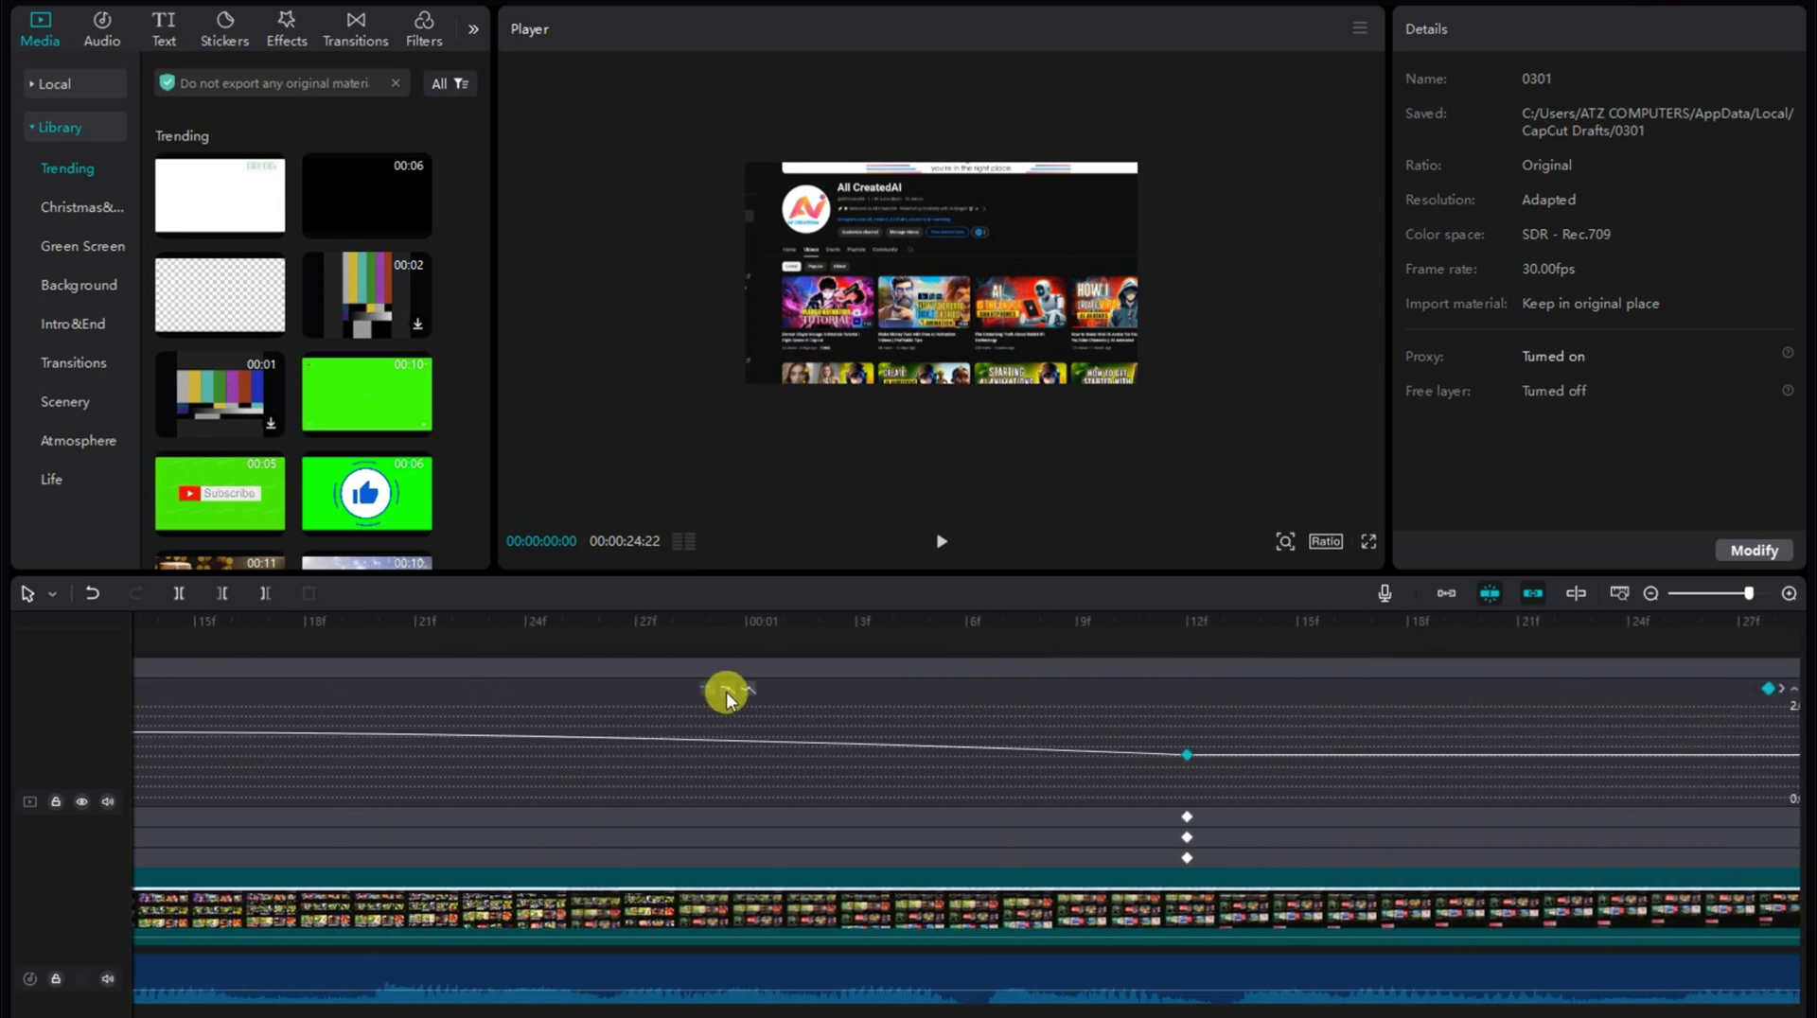
left_click(726, 690)
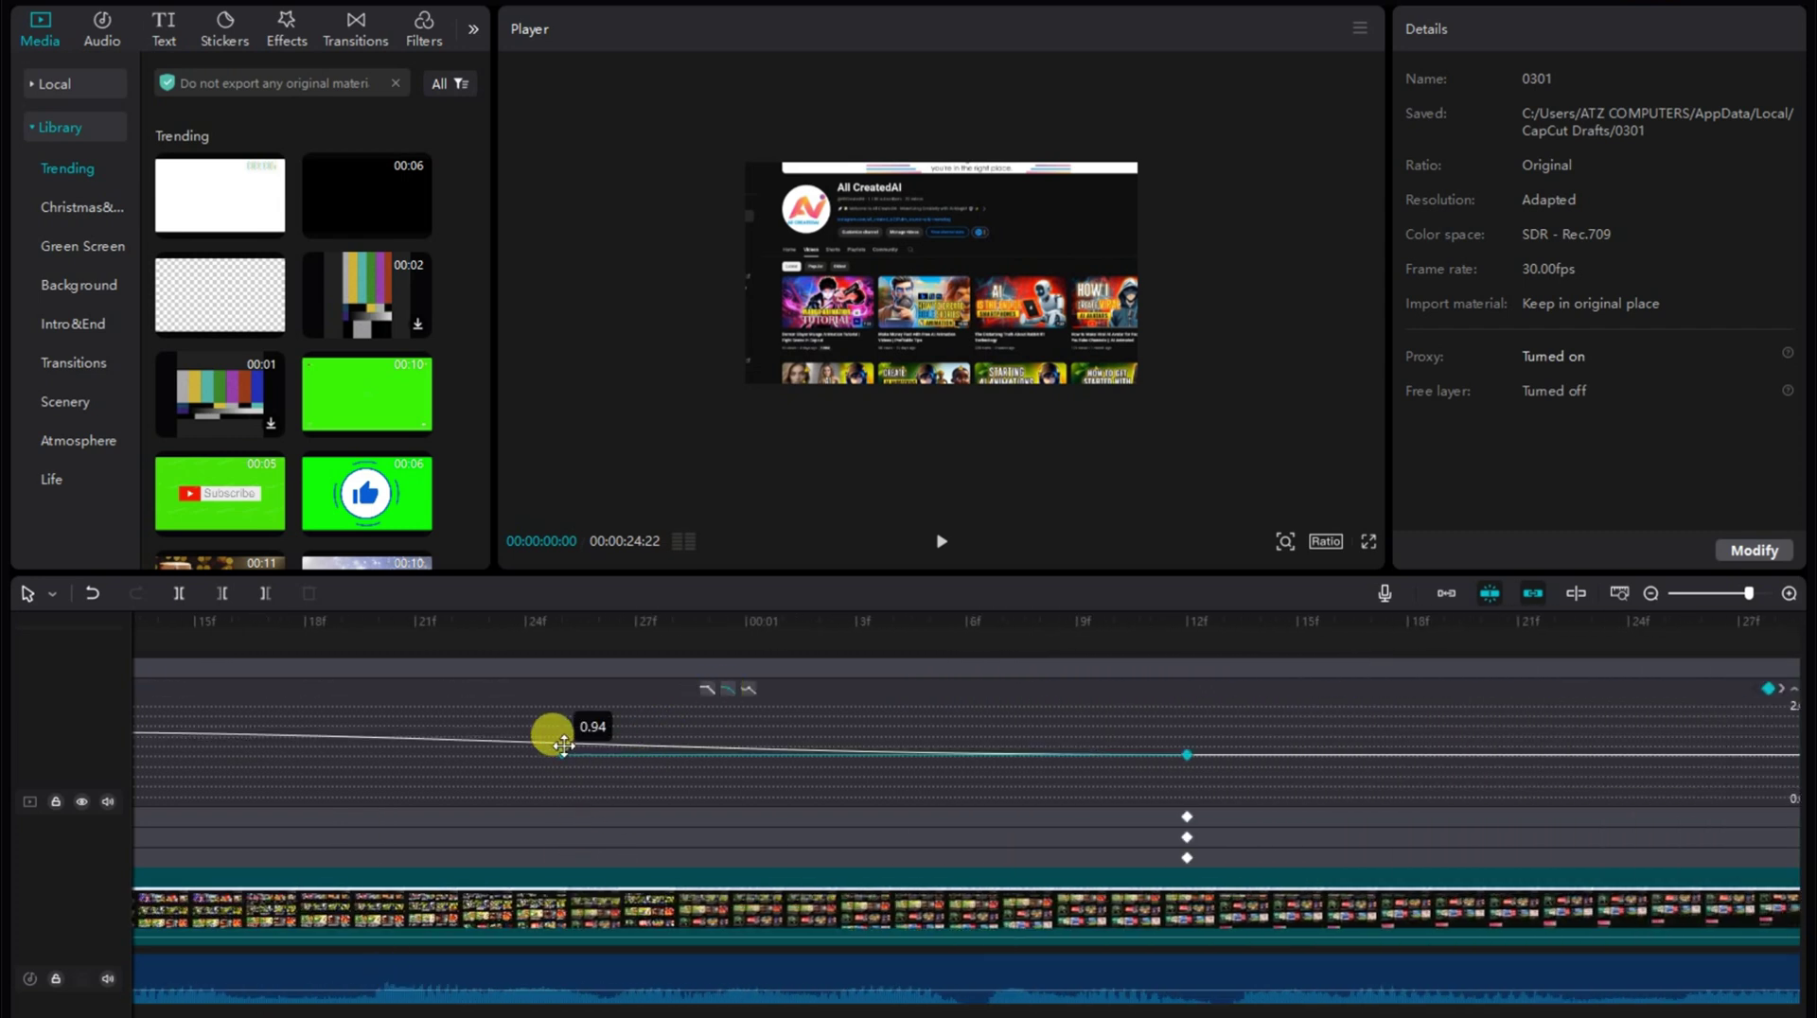
left_click_drag(564, 745, 564, 726)
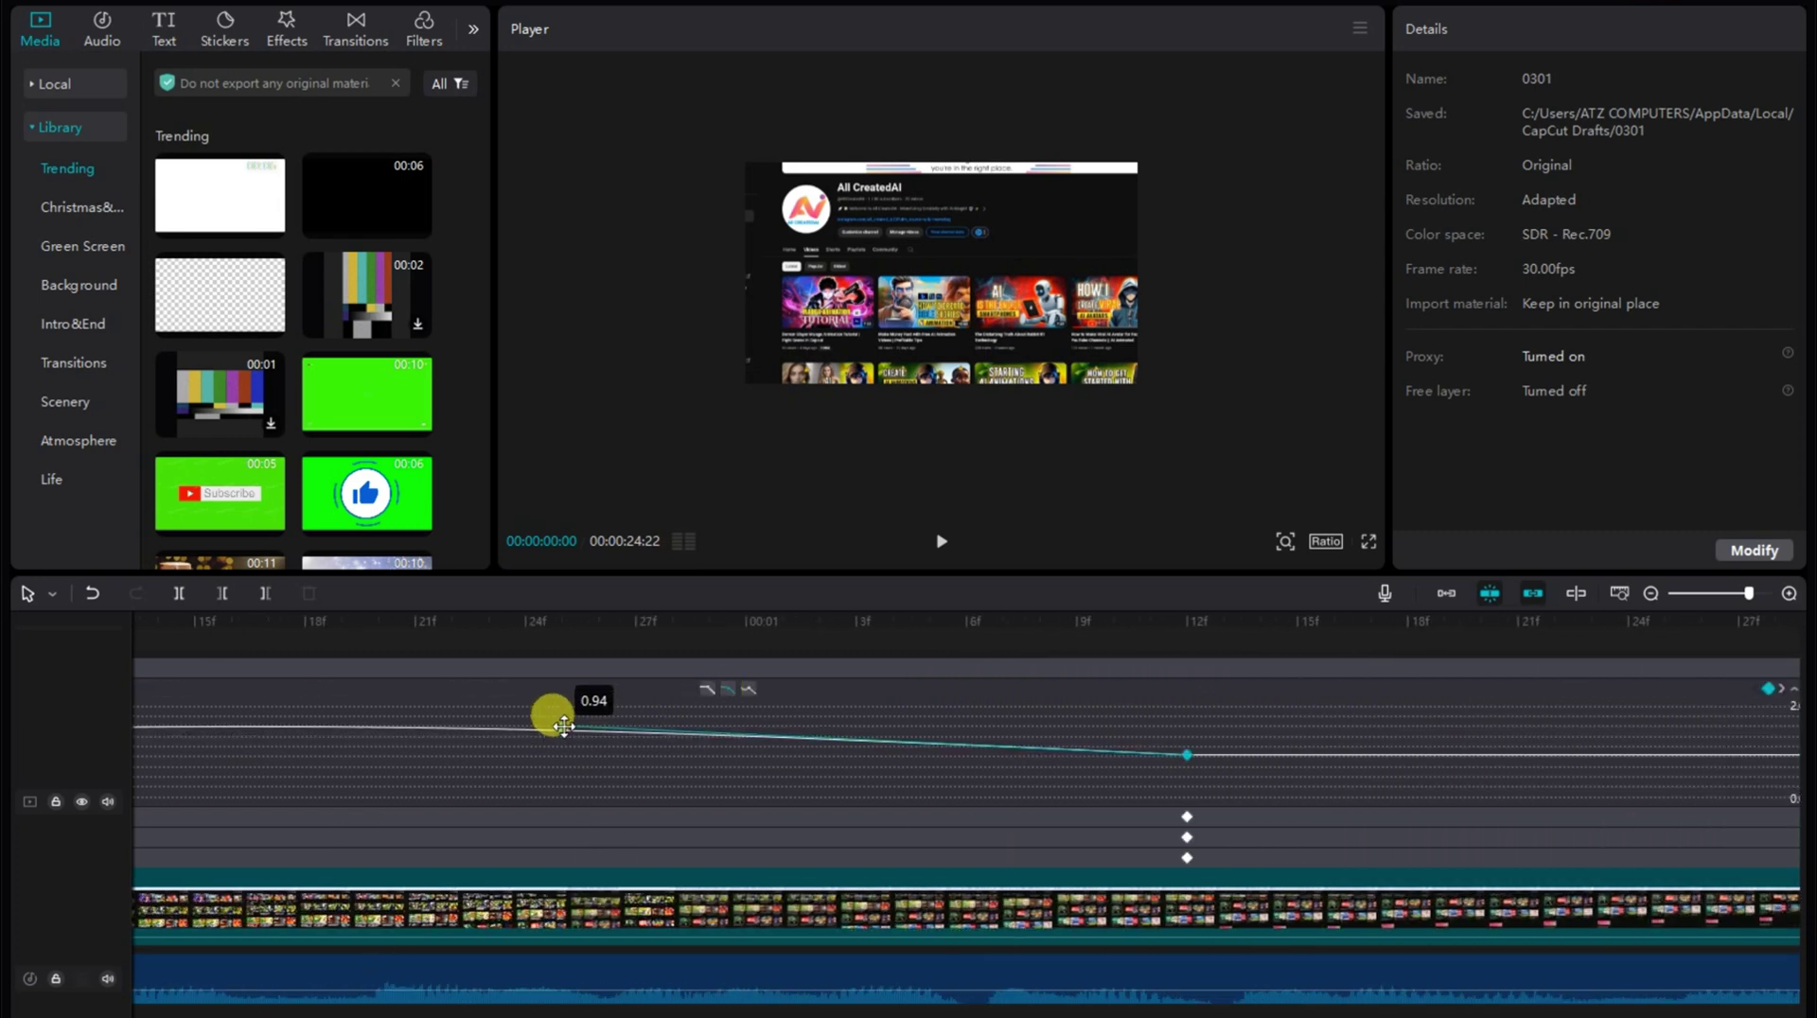
- Collapse the Scale graph and open the x position curve graph of the first recording clip to choose its curve type
left_click(418, 872)
left_click(194, 818)
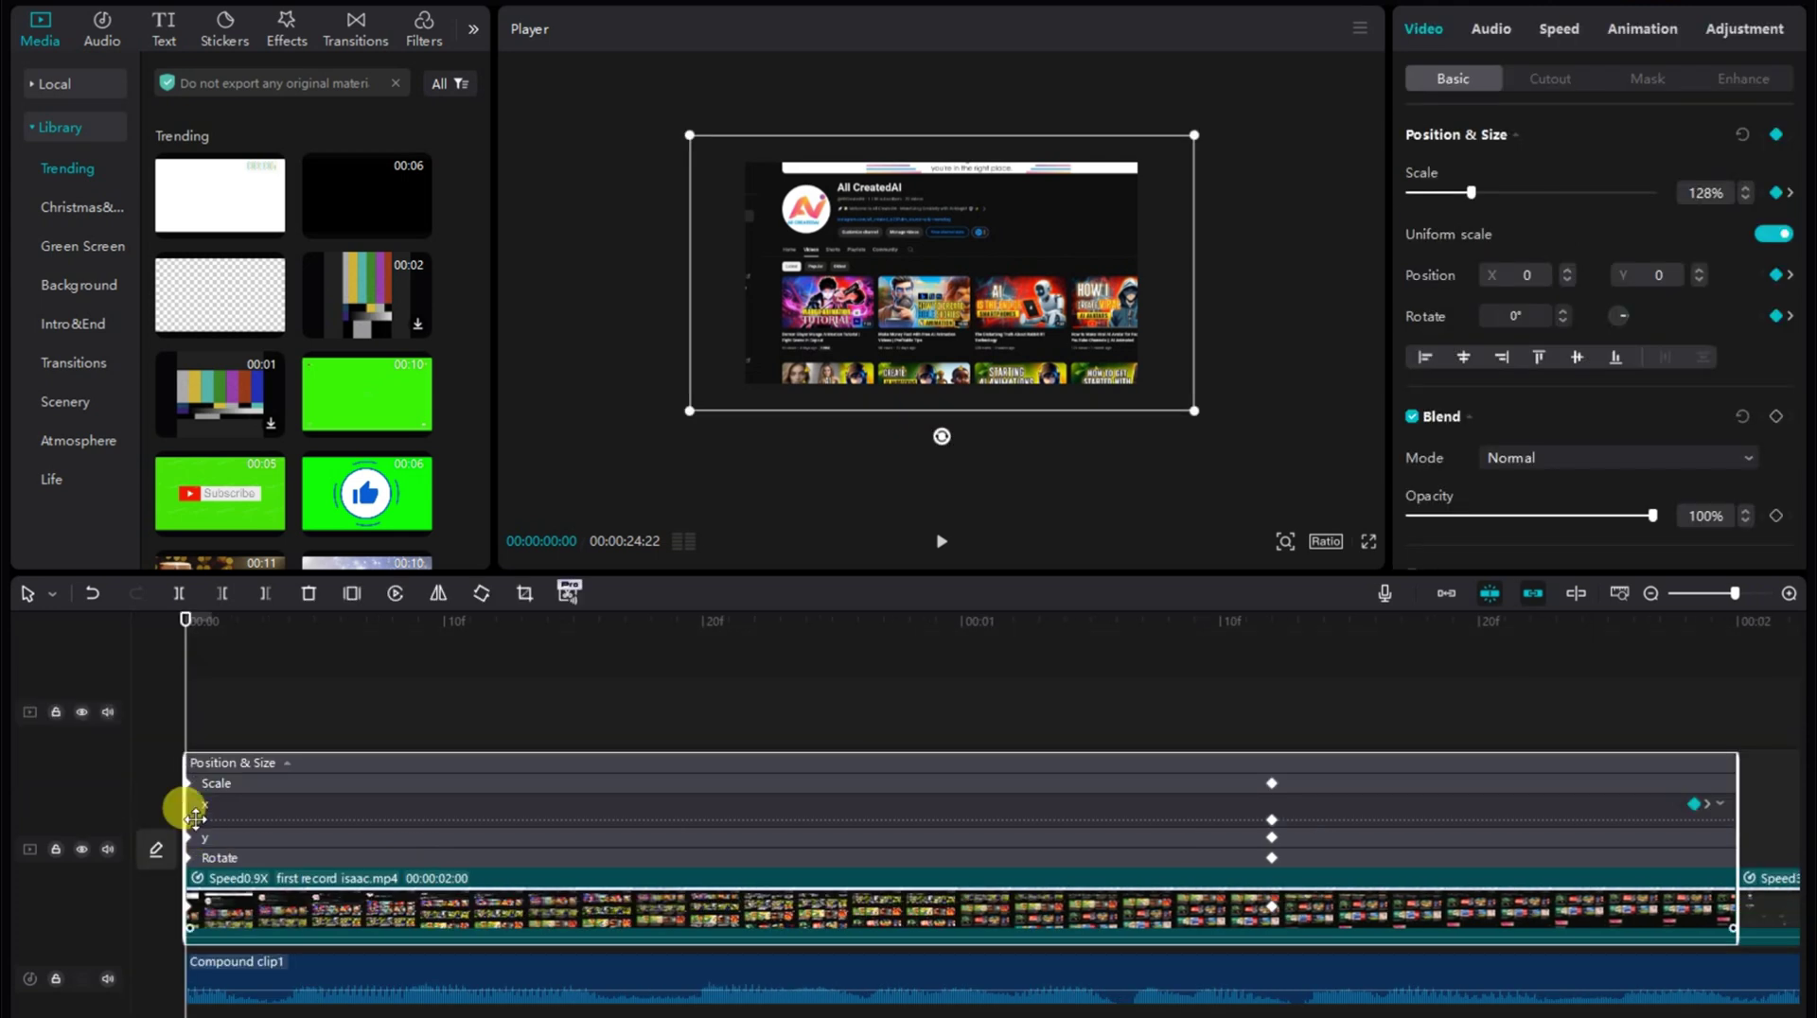
left_click(215, 839)
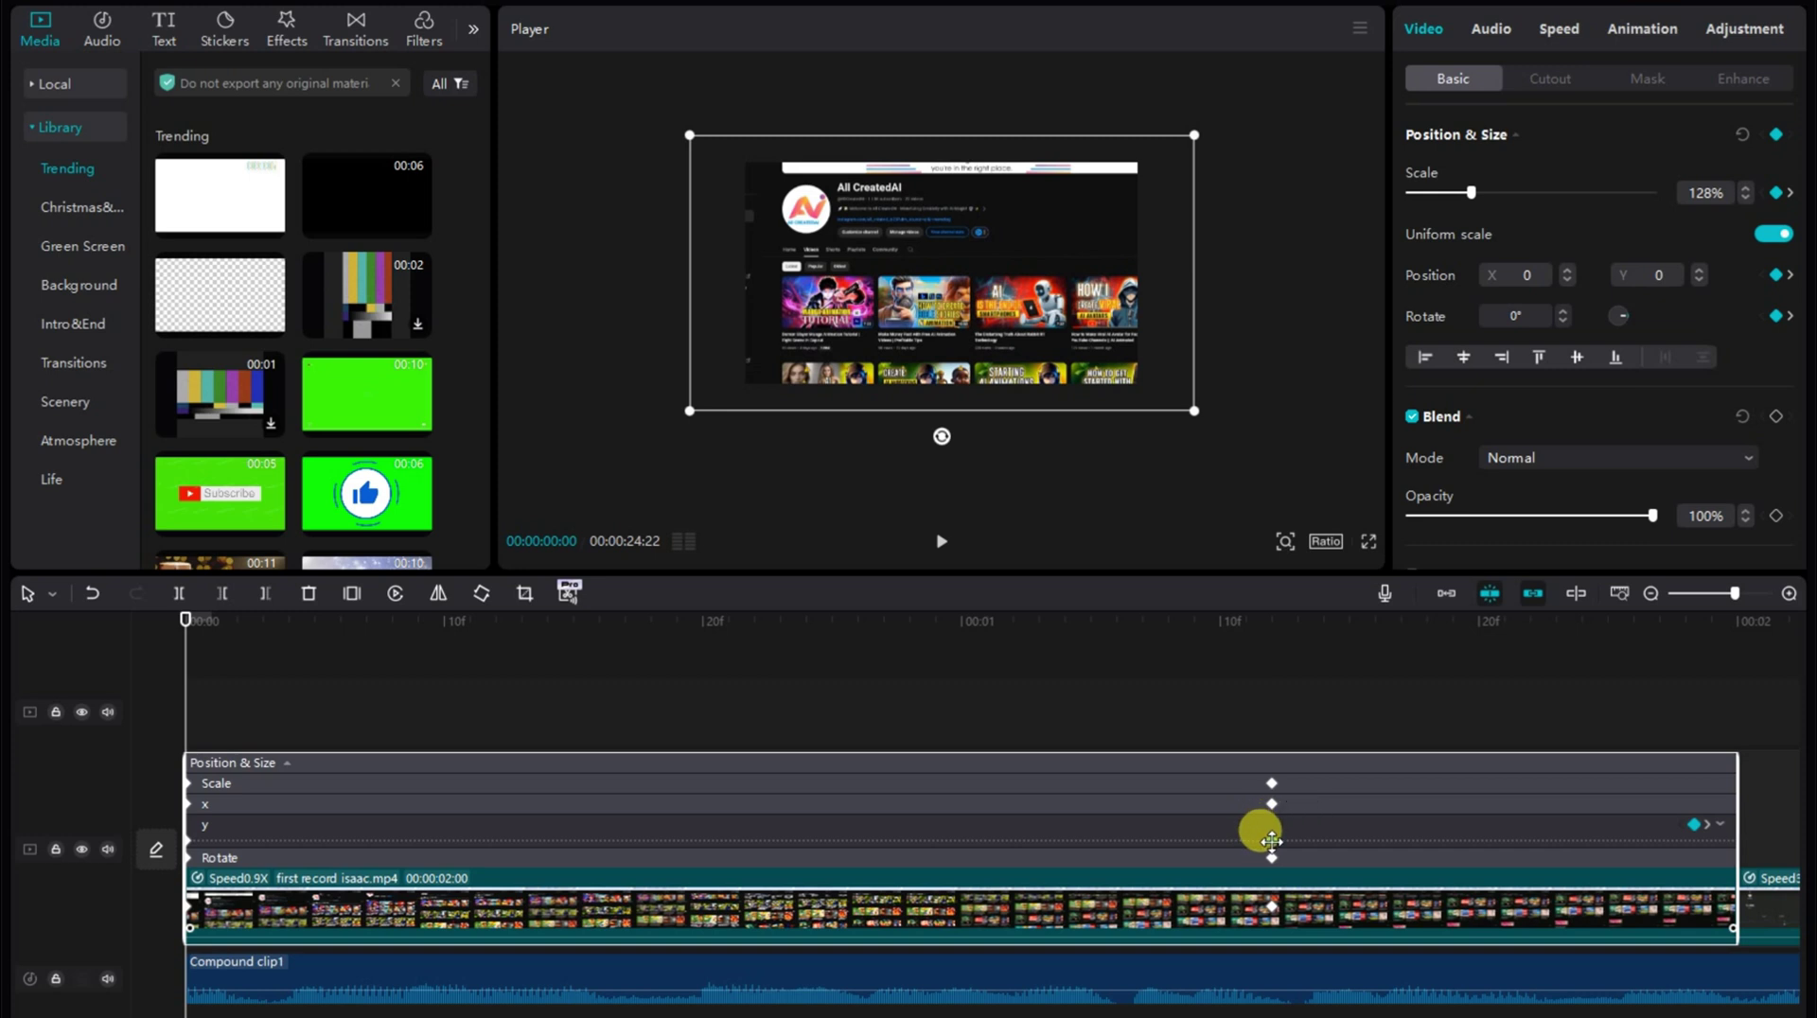
left_click(1268, 808)
left_click(1271, 819)
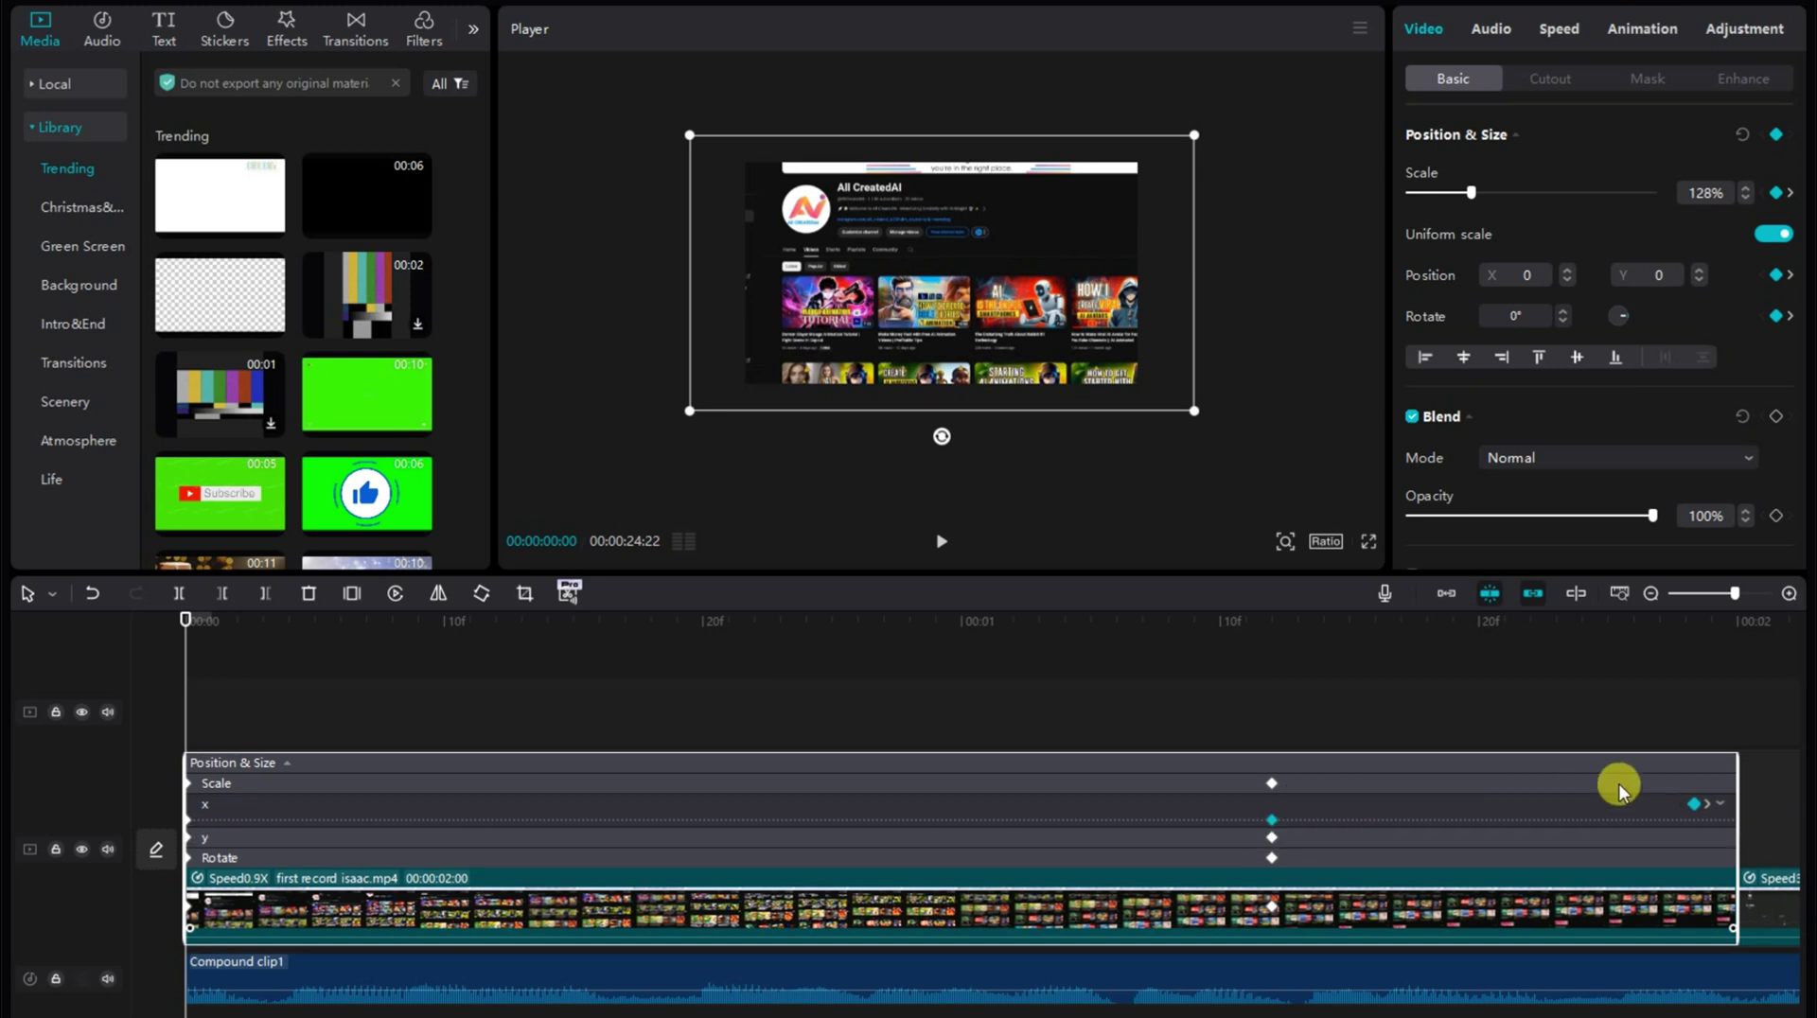
left_click(1718, 805)
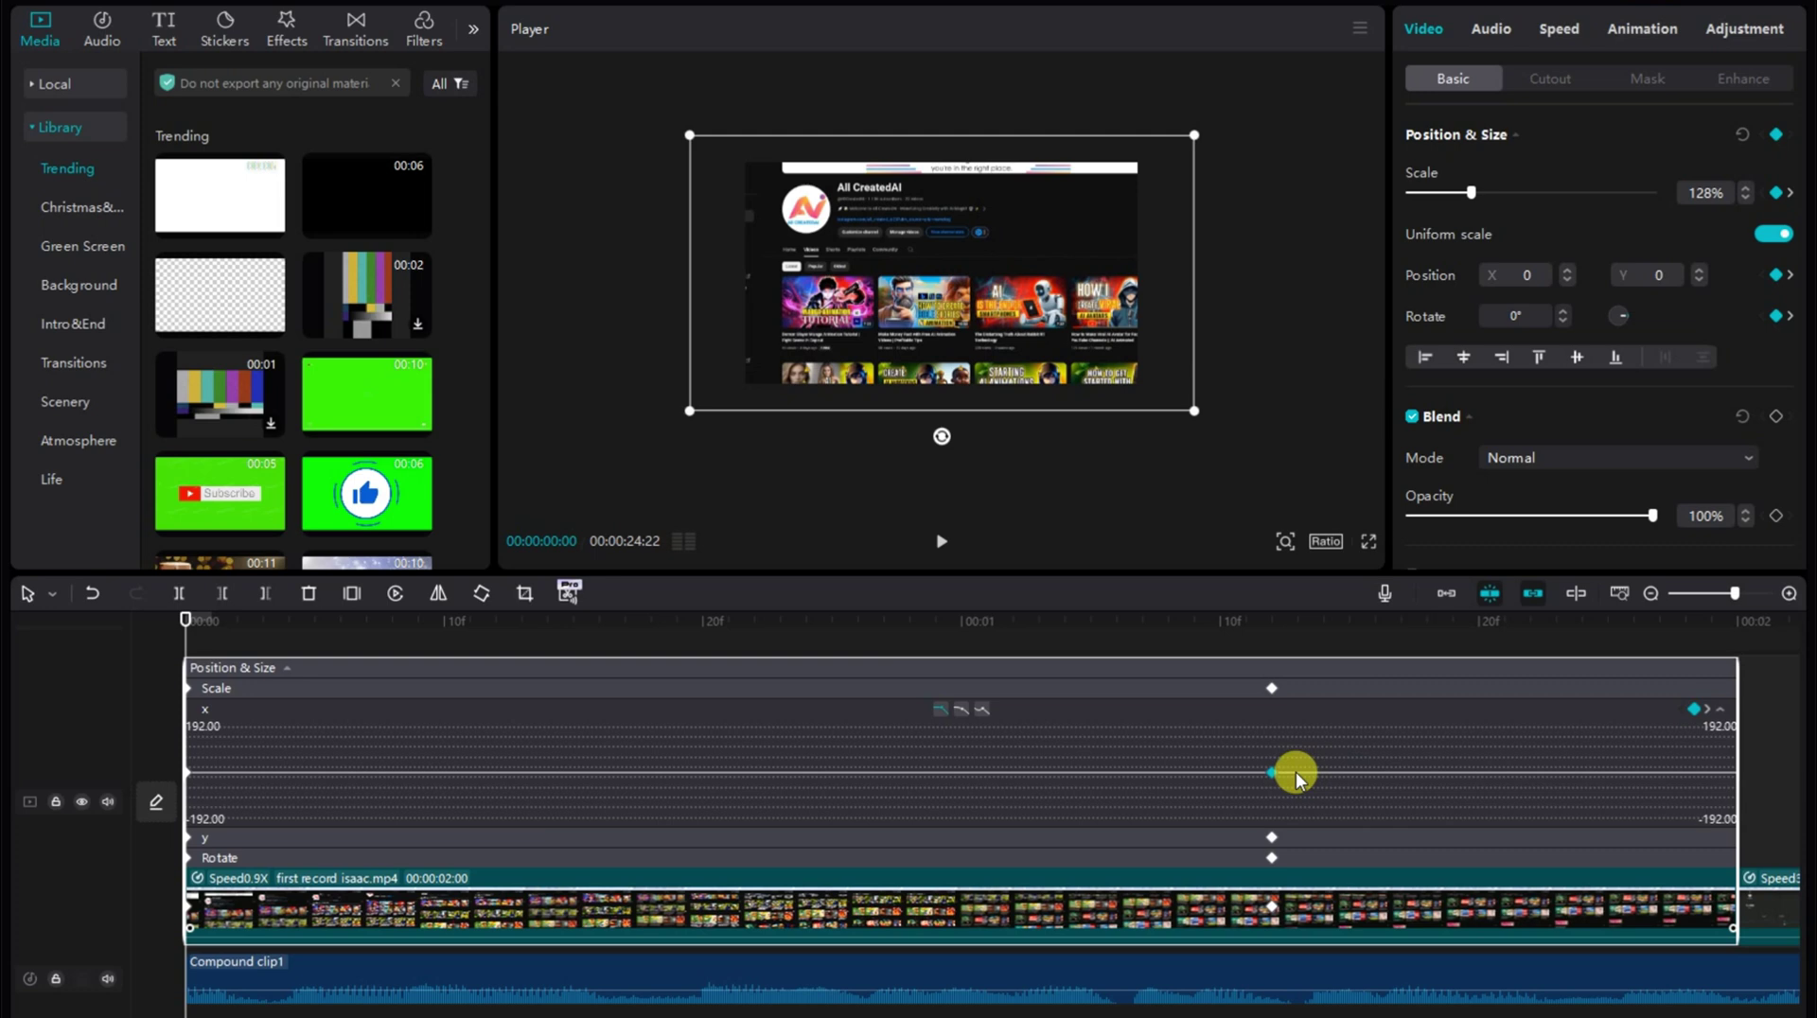
left_click(941, 705)
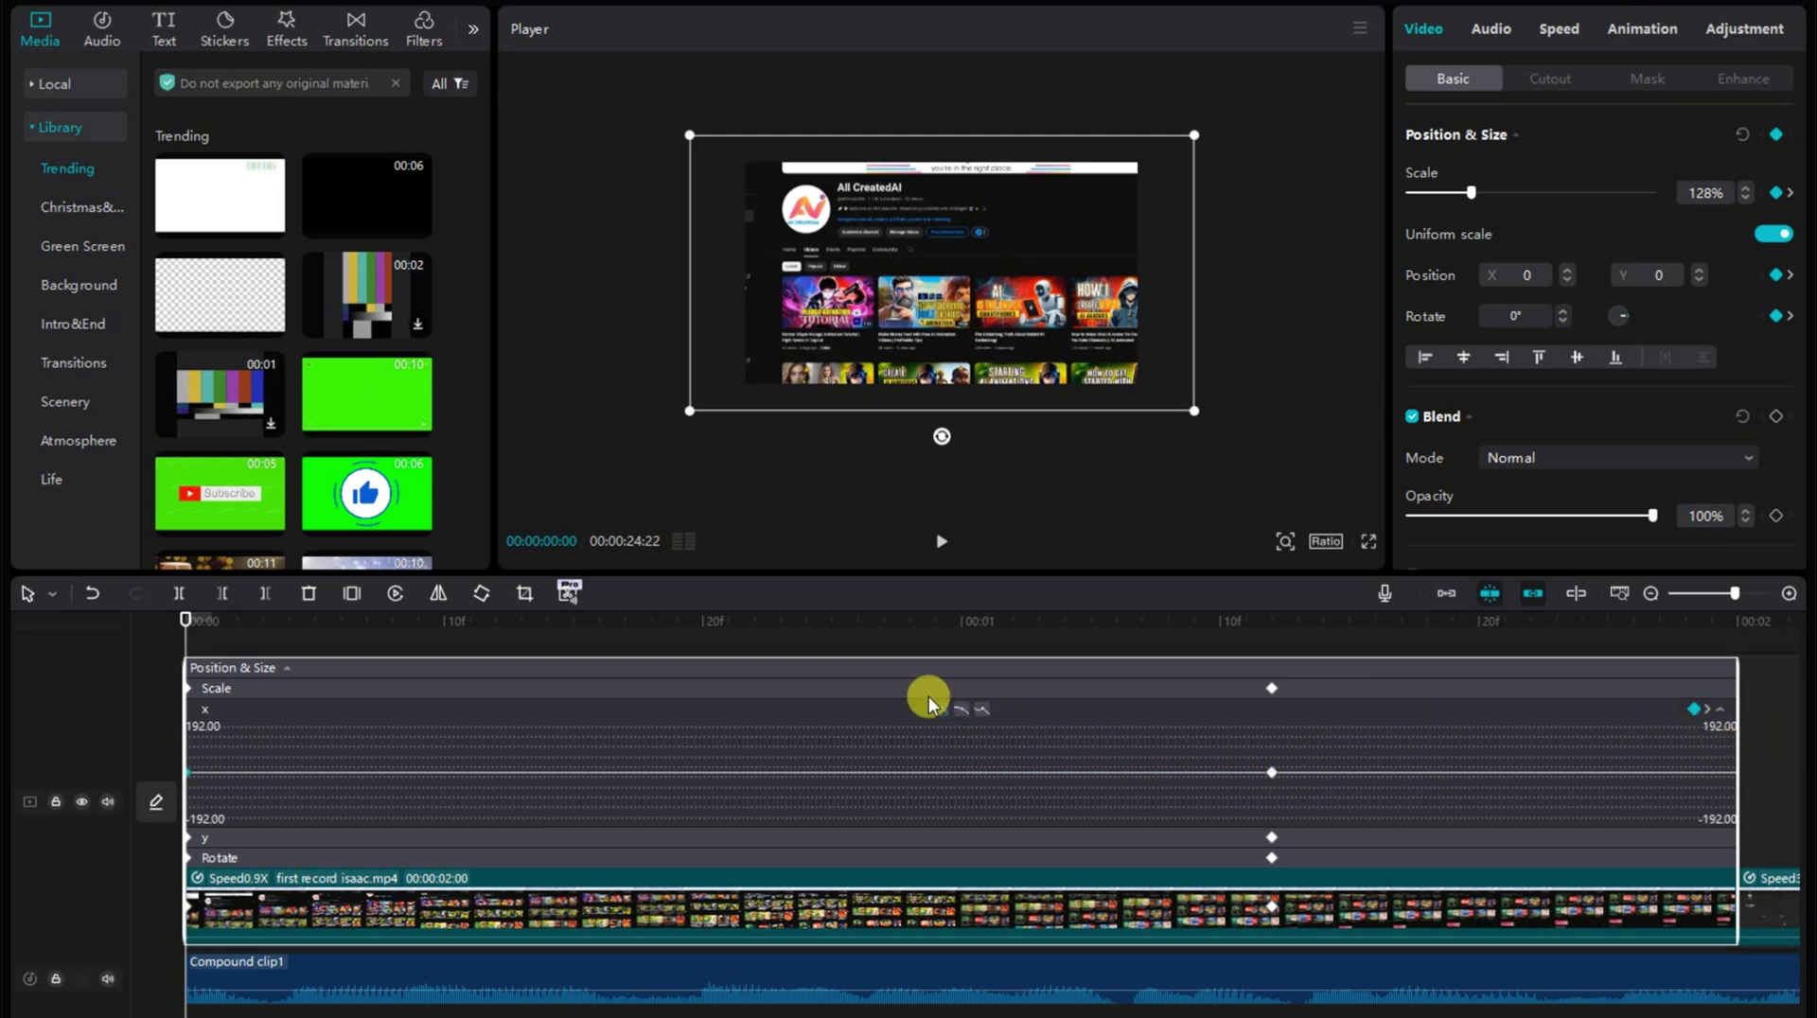
- Apply smooth curves at the second keyframe of the first recording clip's y position and Rotate graphs
left_click(1259, 839)
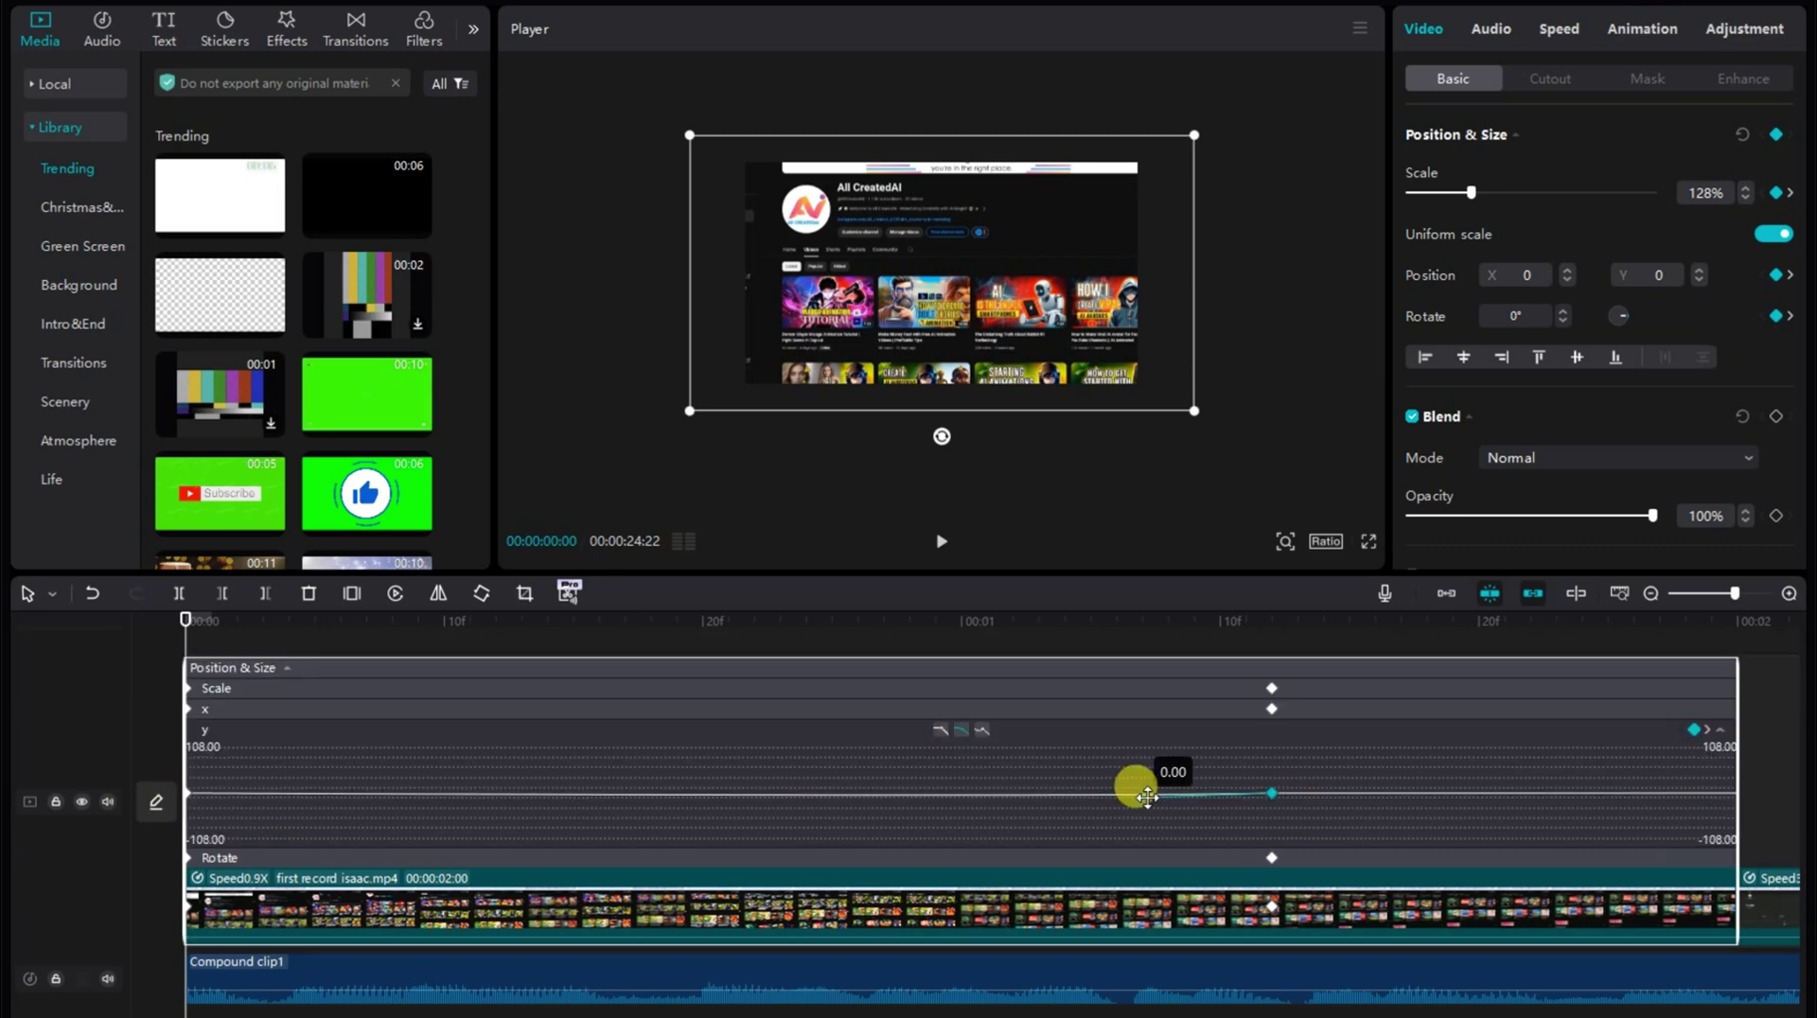
left_click(199, 738)
left_click(1711, 839)
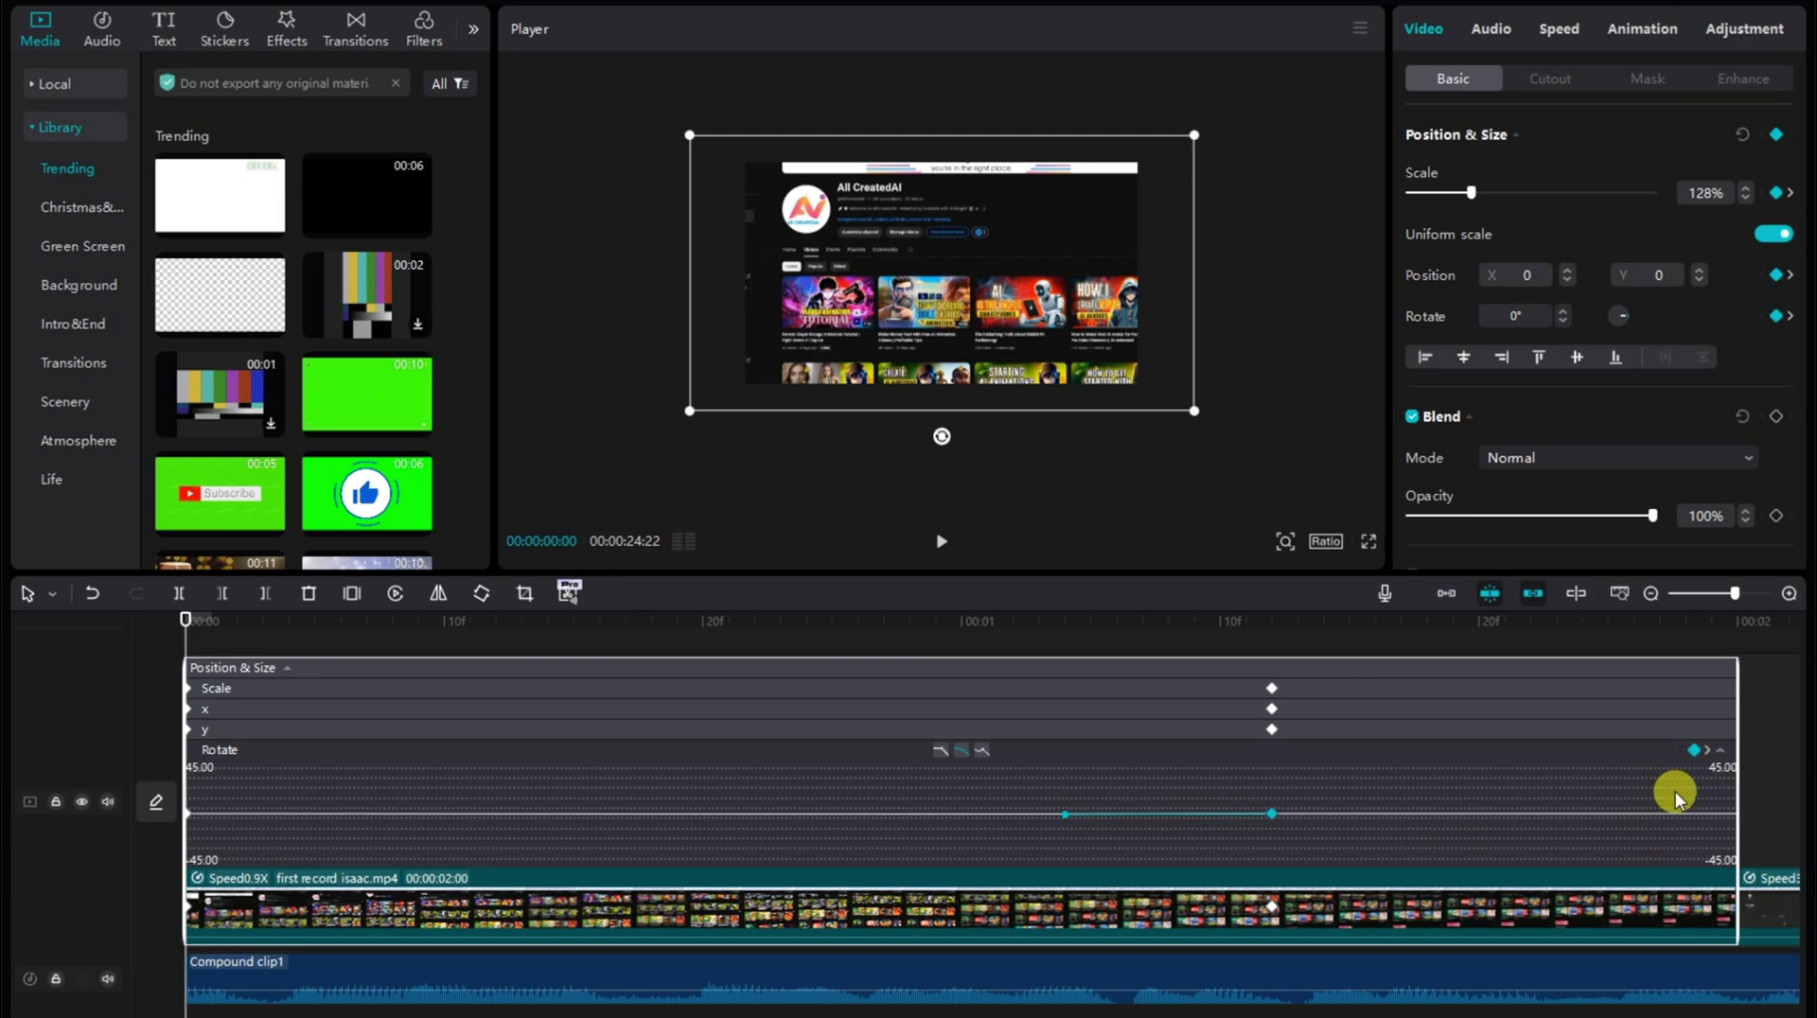
left_click(643, 688)
left_click(97, 671)
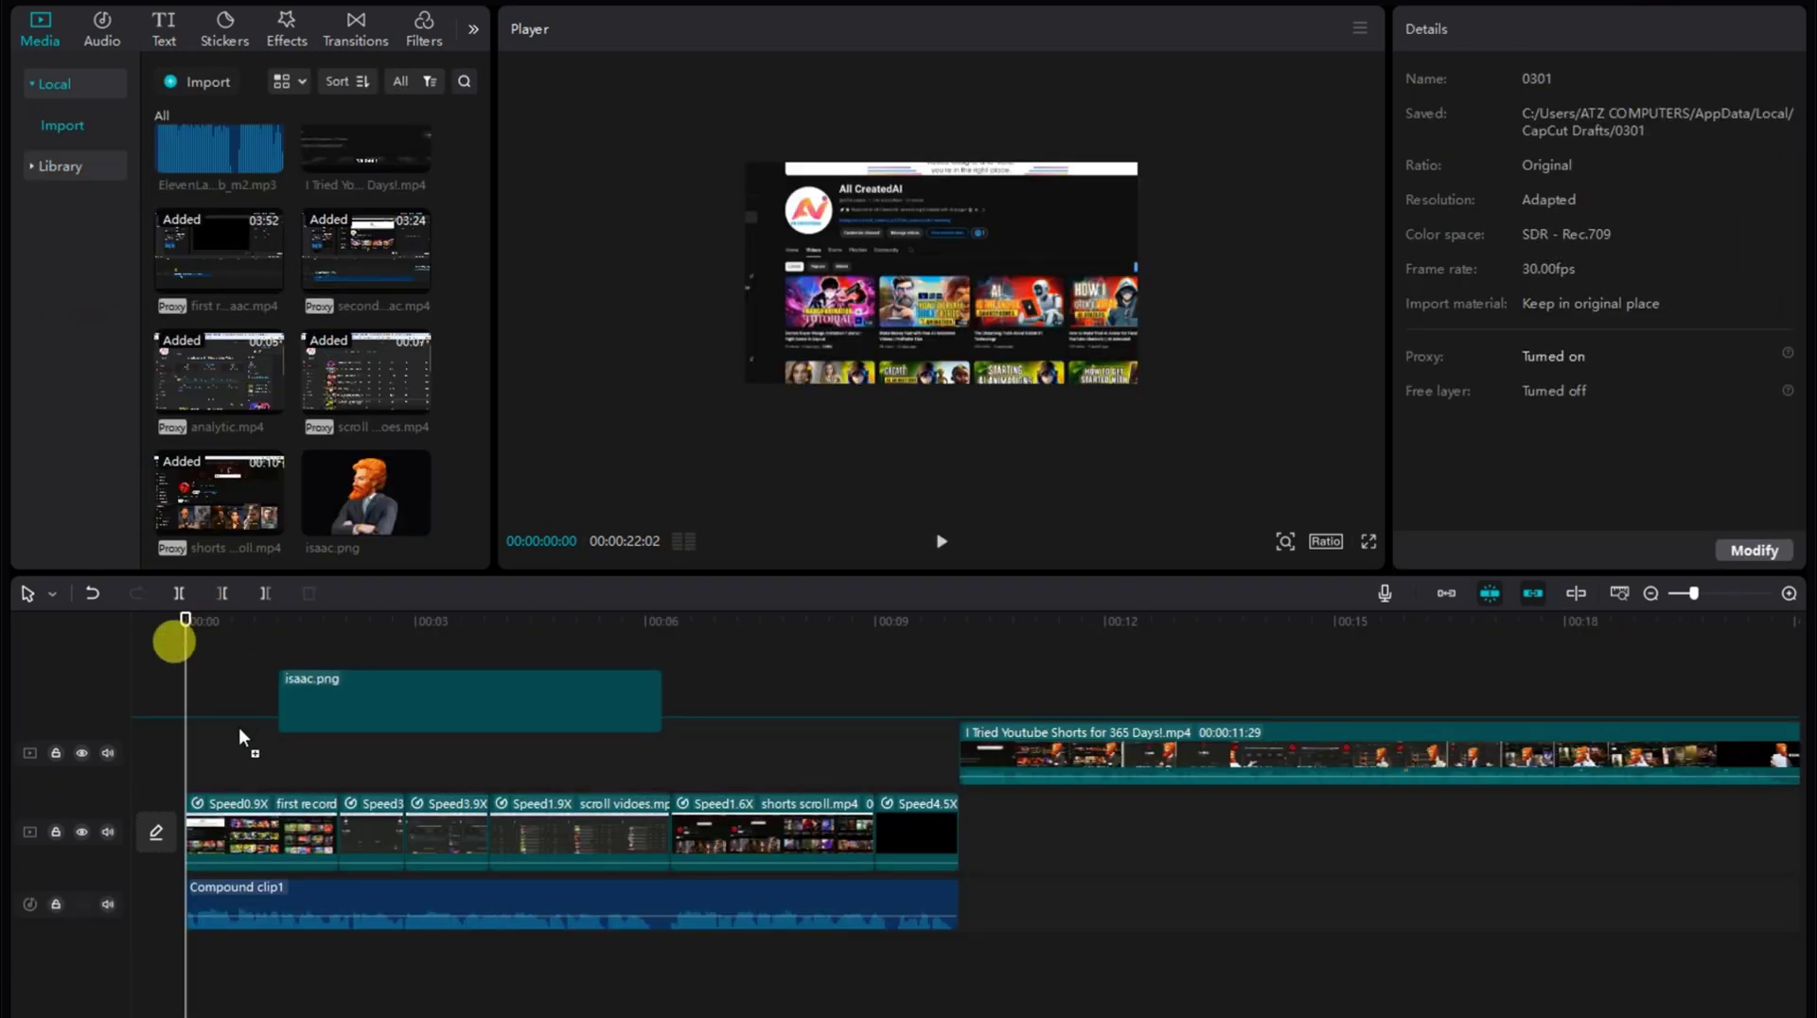
- Place the isaac.png image at the timeline's start on the track above the recordings and play back the overlay briefly
left_click_drag(242, 733, 230, 695)
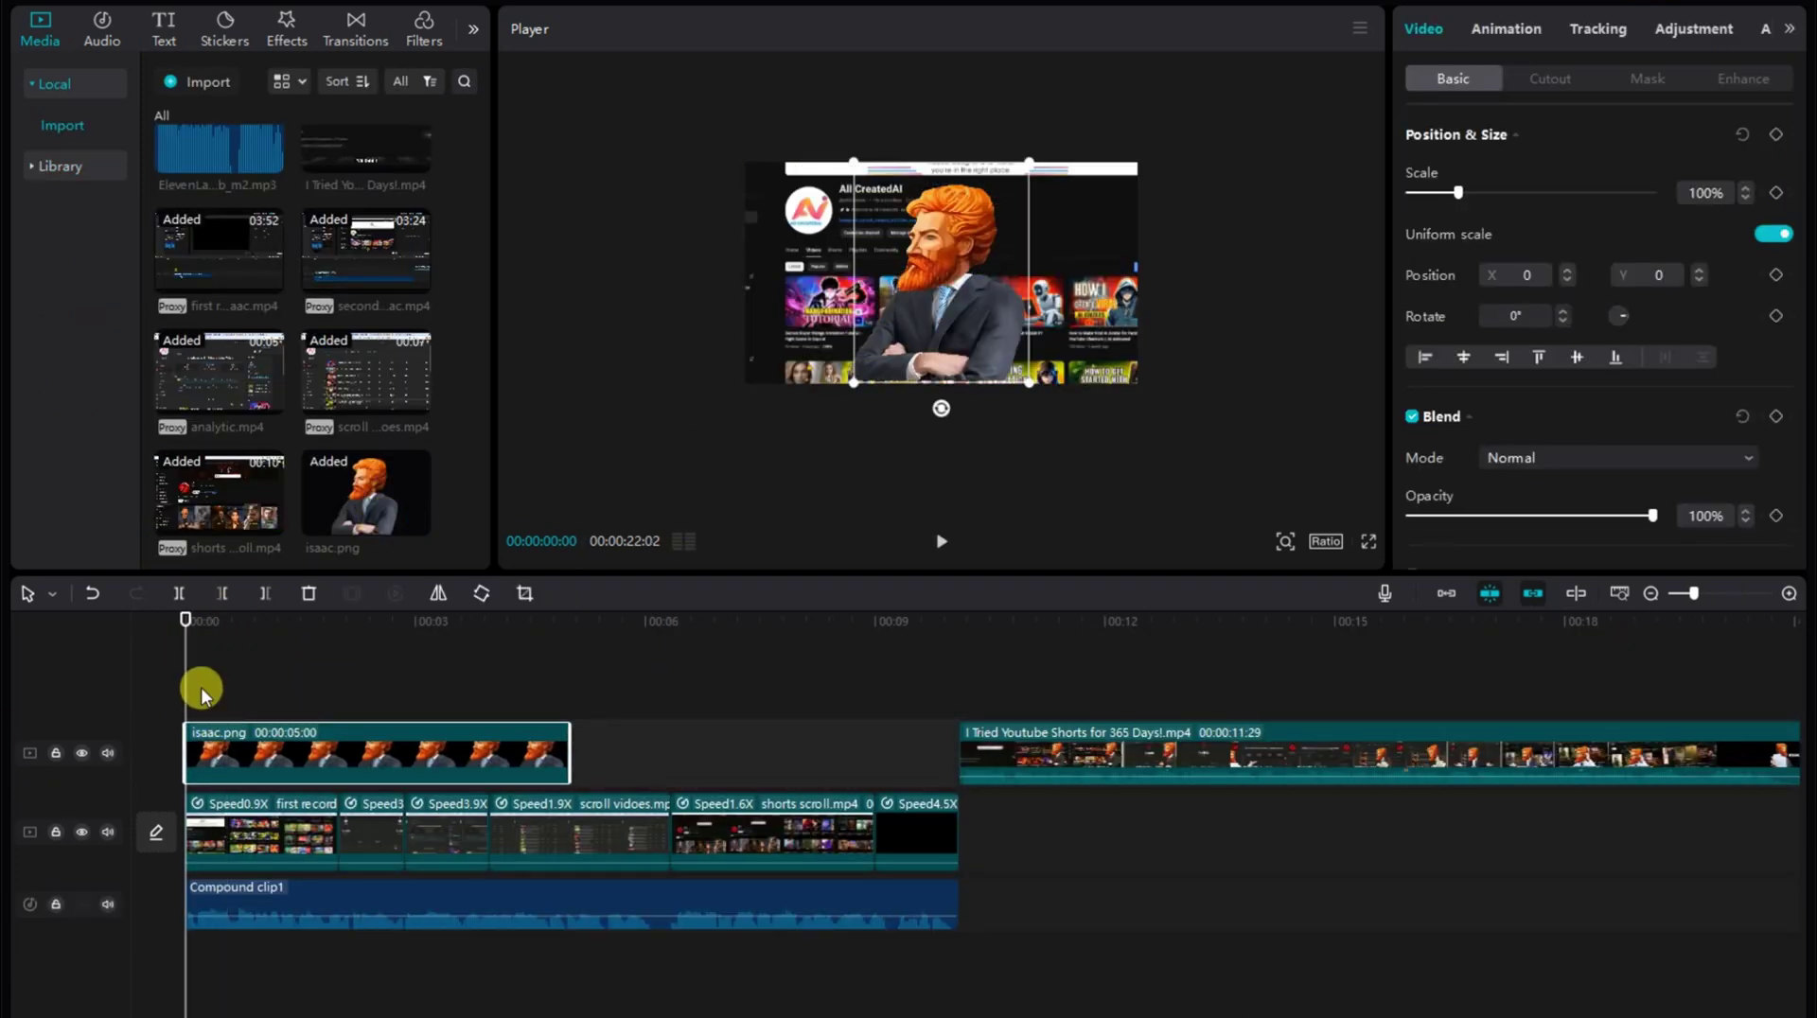
key("space")
key("space")
- Scale the character image to 70%, place it in the frame's lower-right corner at X 1521, Y -323, and play from the start
left_click_drag(855, 165, 891, 210)
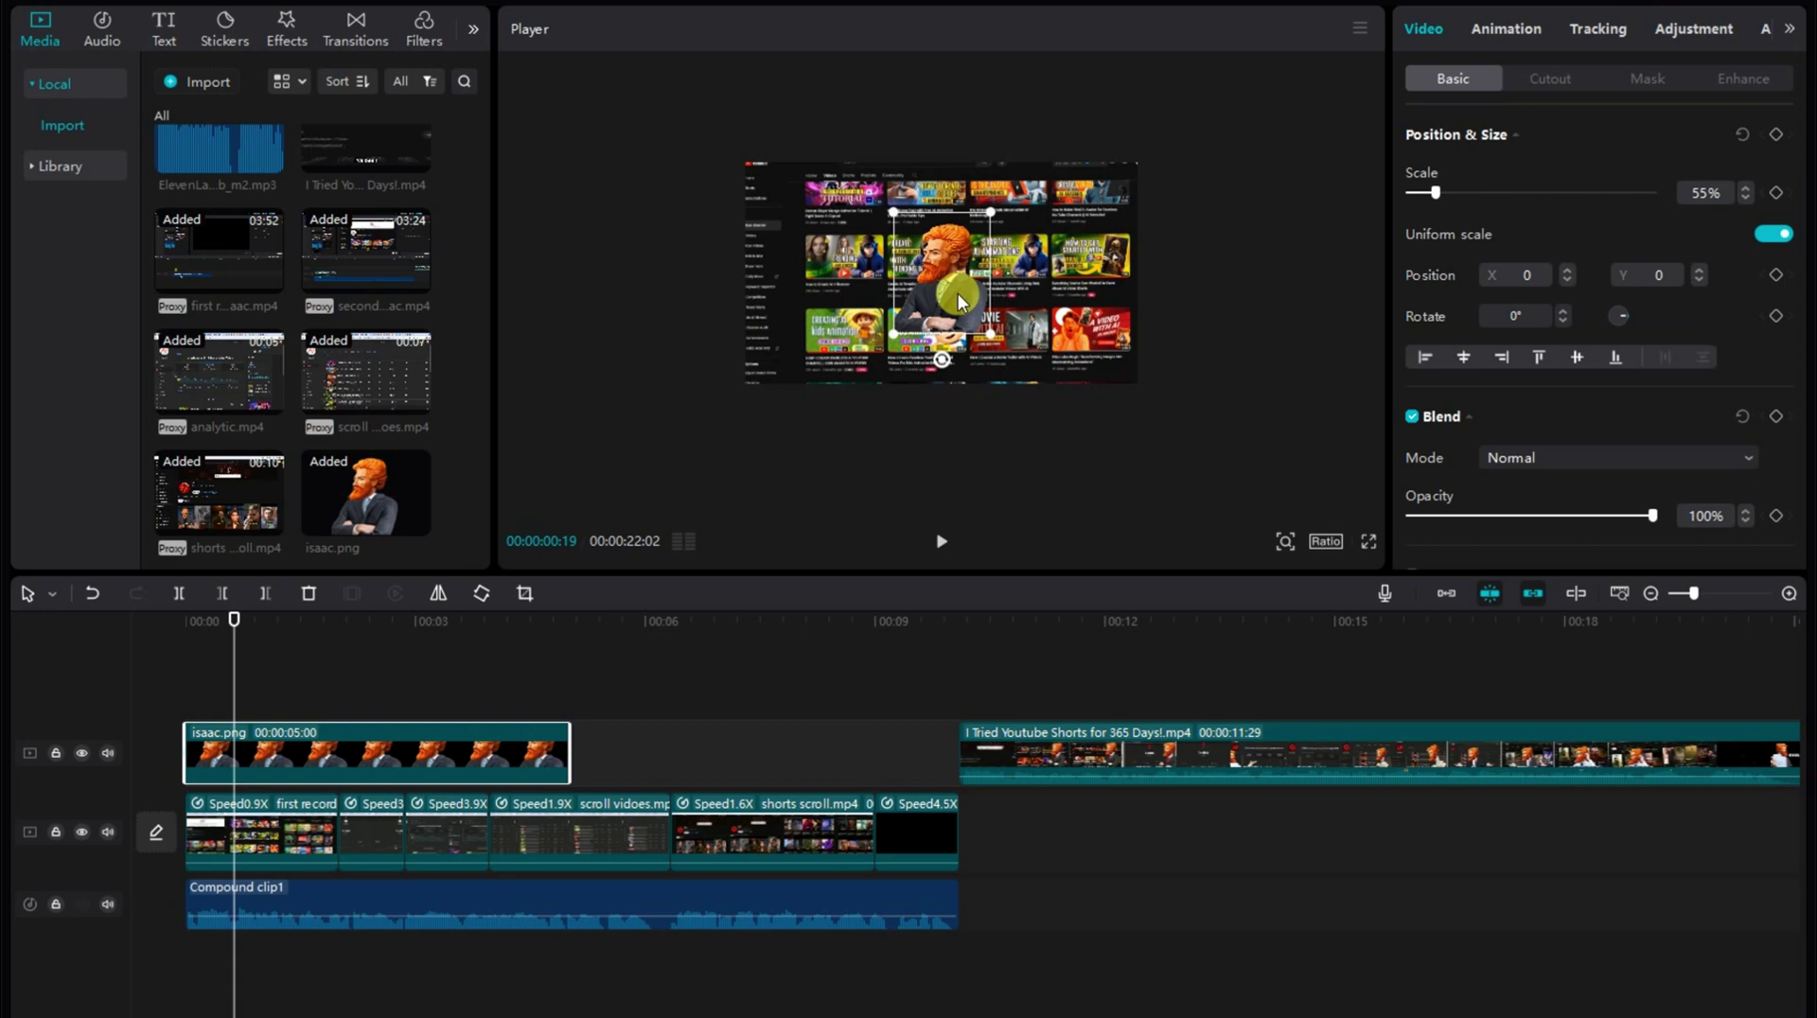
left_click_drag(957, 294, 1122, 349)
left_click_drag(1053, 260, 1044, 249)
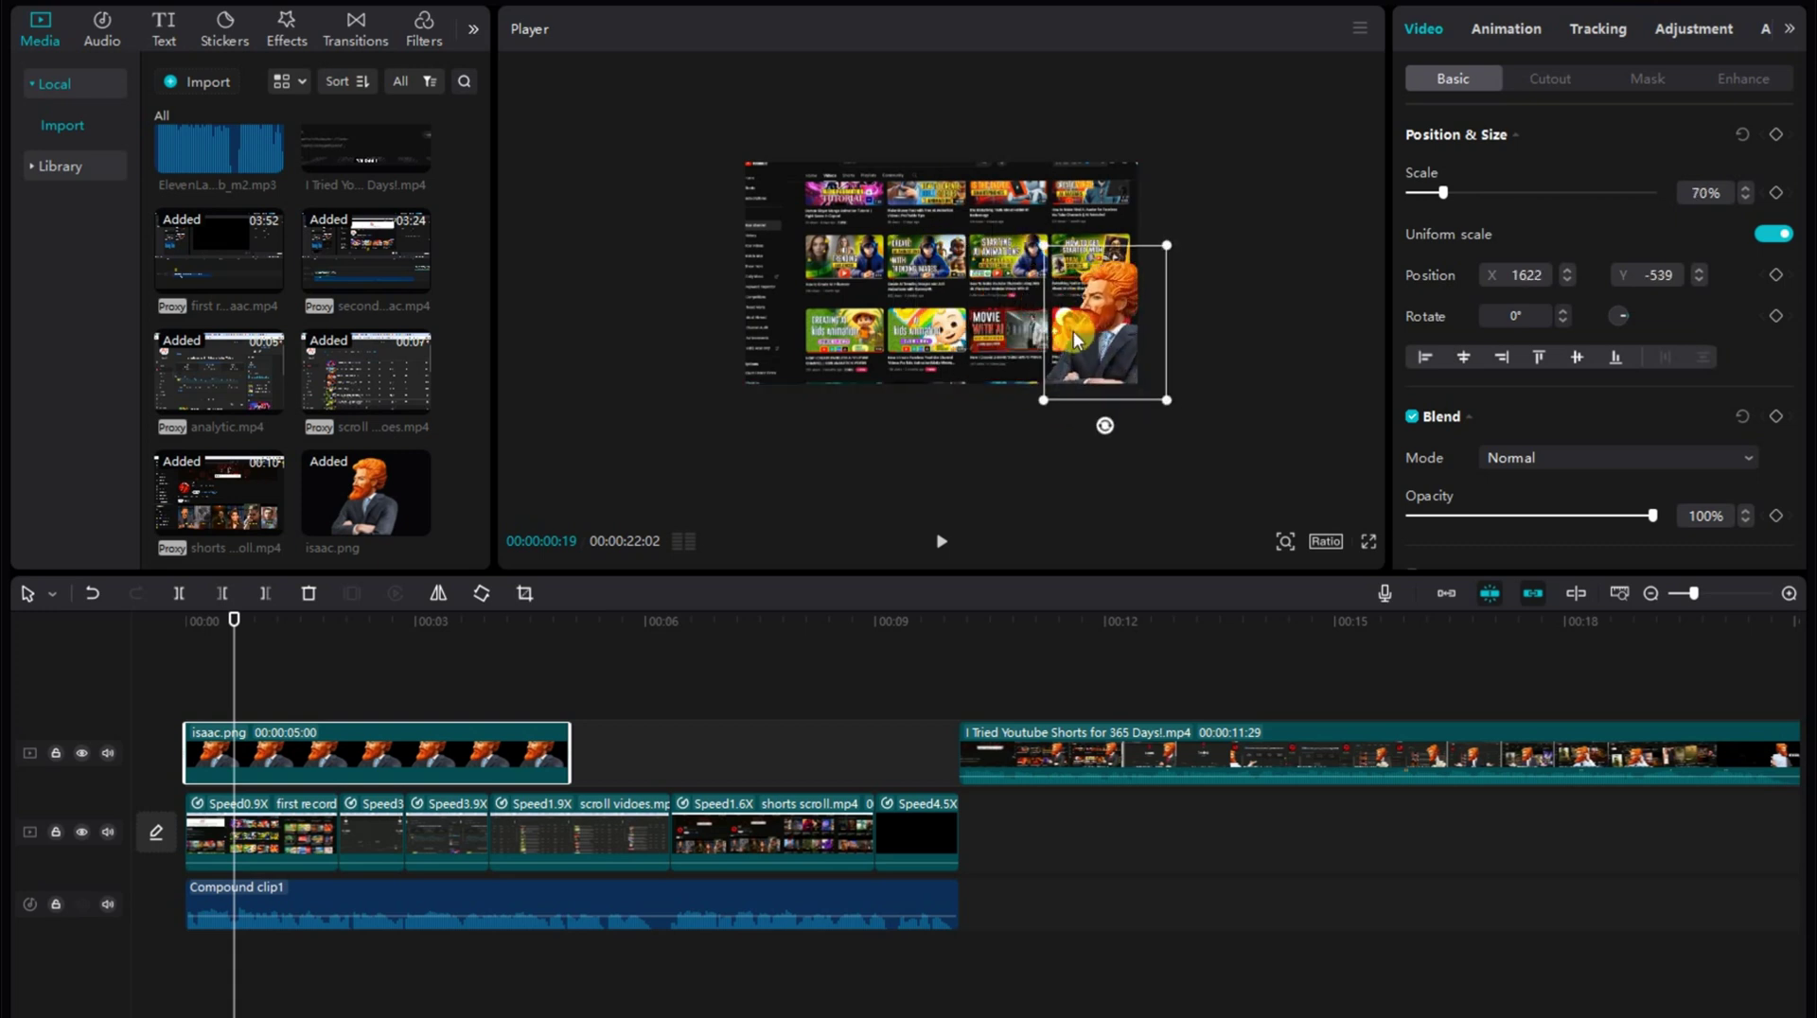
mouse_move(1073, 331)
left_mouse_down()
mouse_move(1064, 293)
mouse_move(1054, 330)
mouse_move(1069, 321)
left_mouse_up()
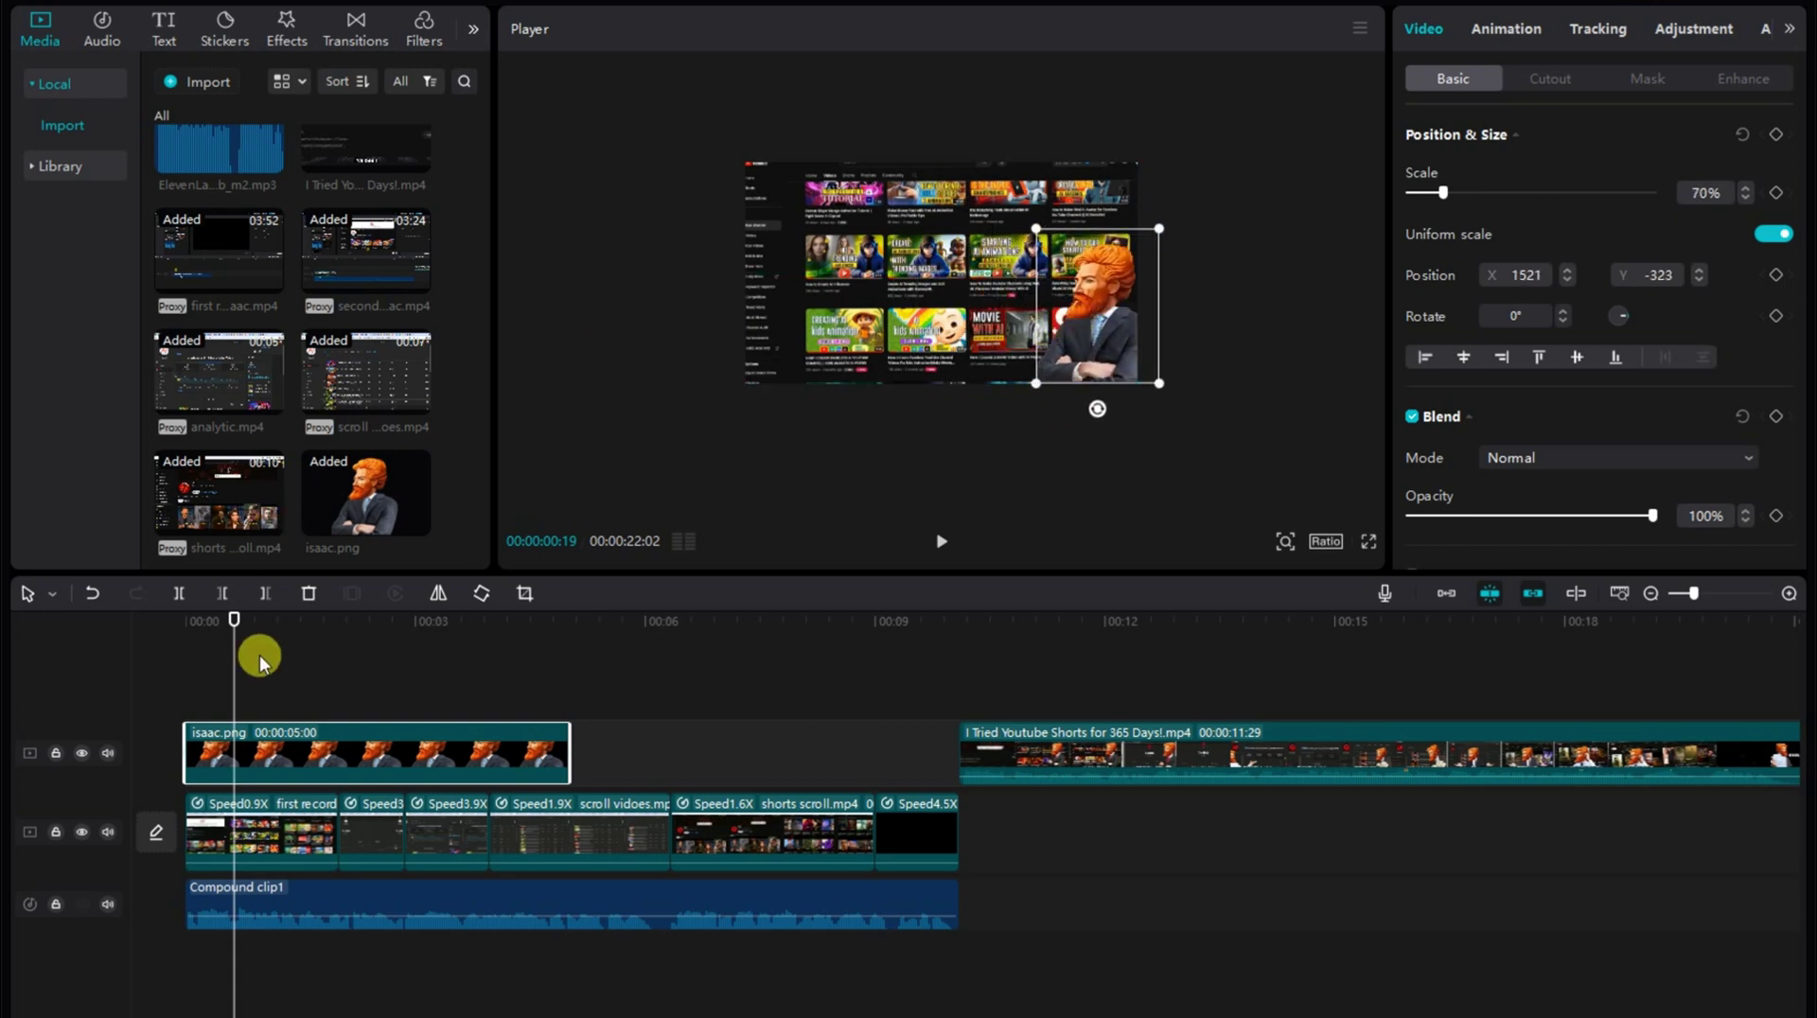
left_click_drag(239, 685, 507, 703)
key("Home")
key("space")
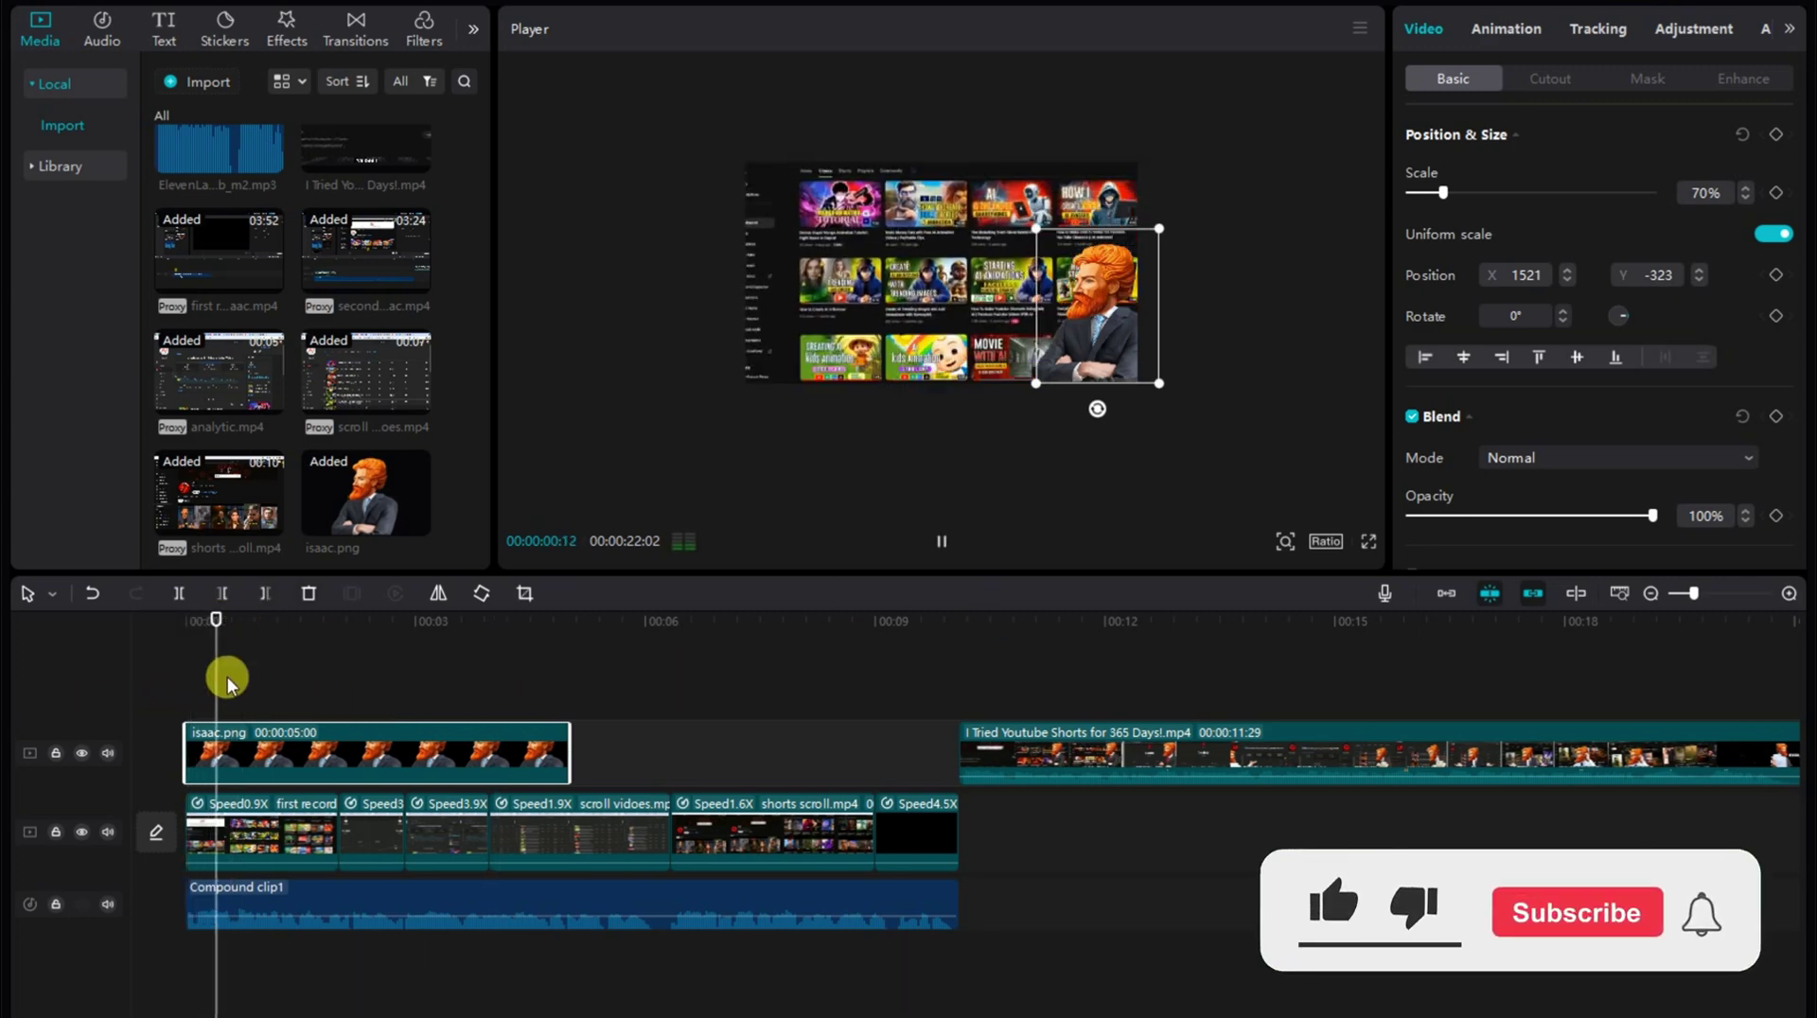
- Resize the isaac.png character to 100% and place it right of the frame's centre at X 670, Y -116
key("space")
left_click_drag(248, 666, 117, 668)
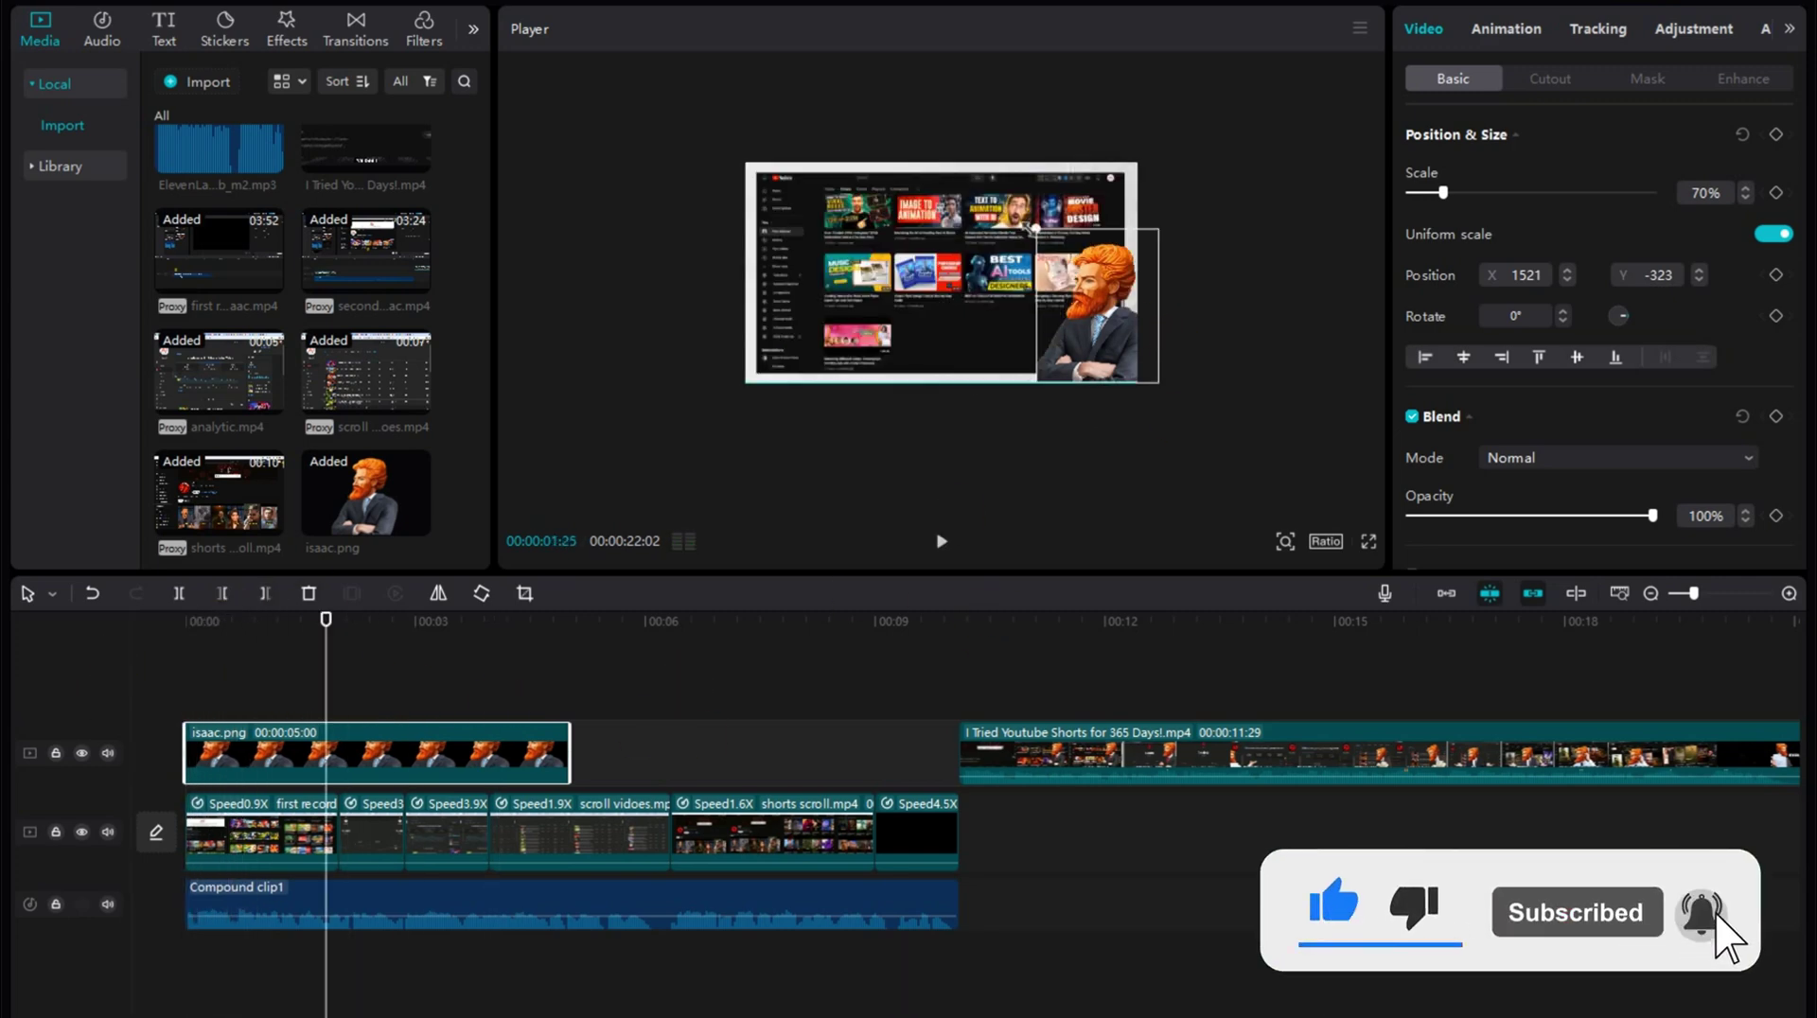
left_click_drag(1036, 228, 1001, 183)
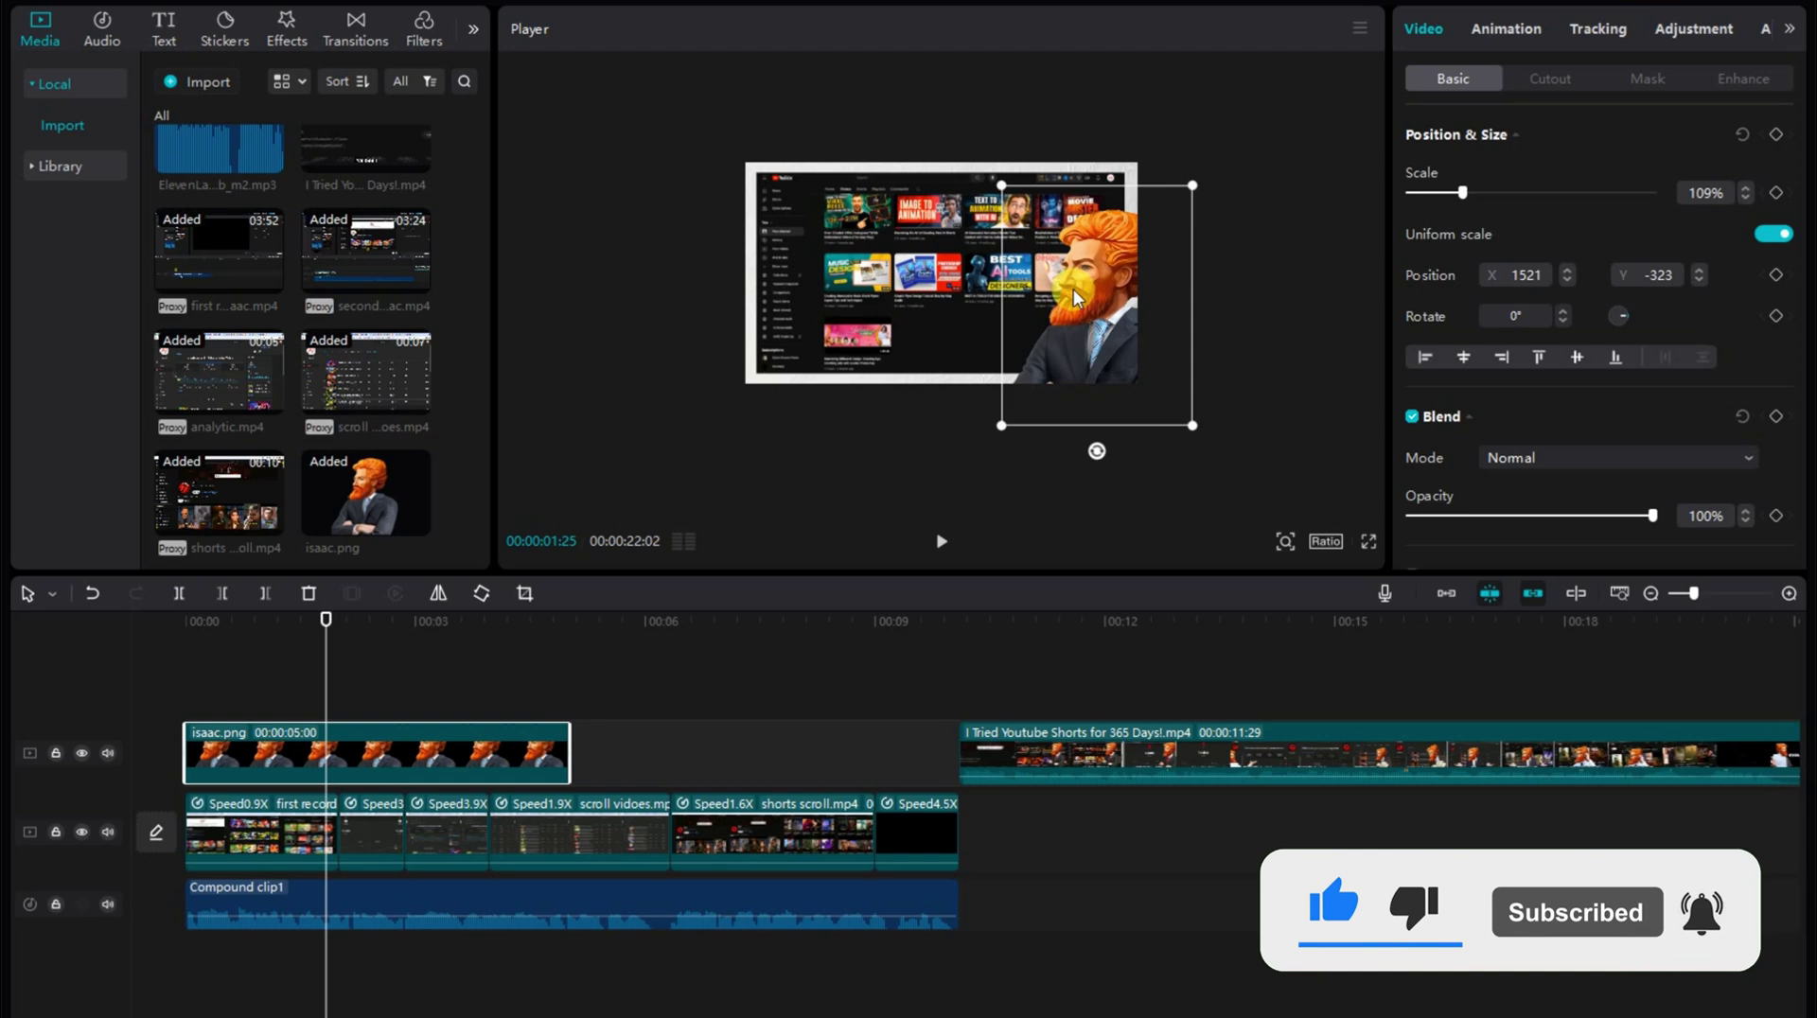
left_click_drag(1179, 357, 1127, 326)
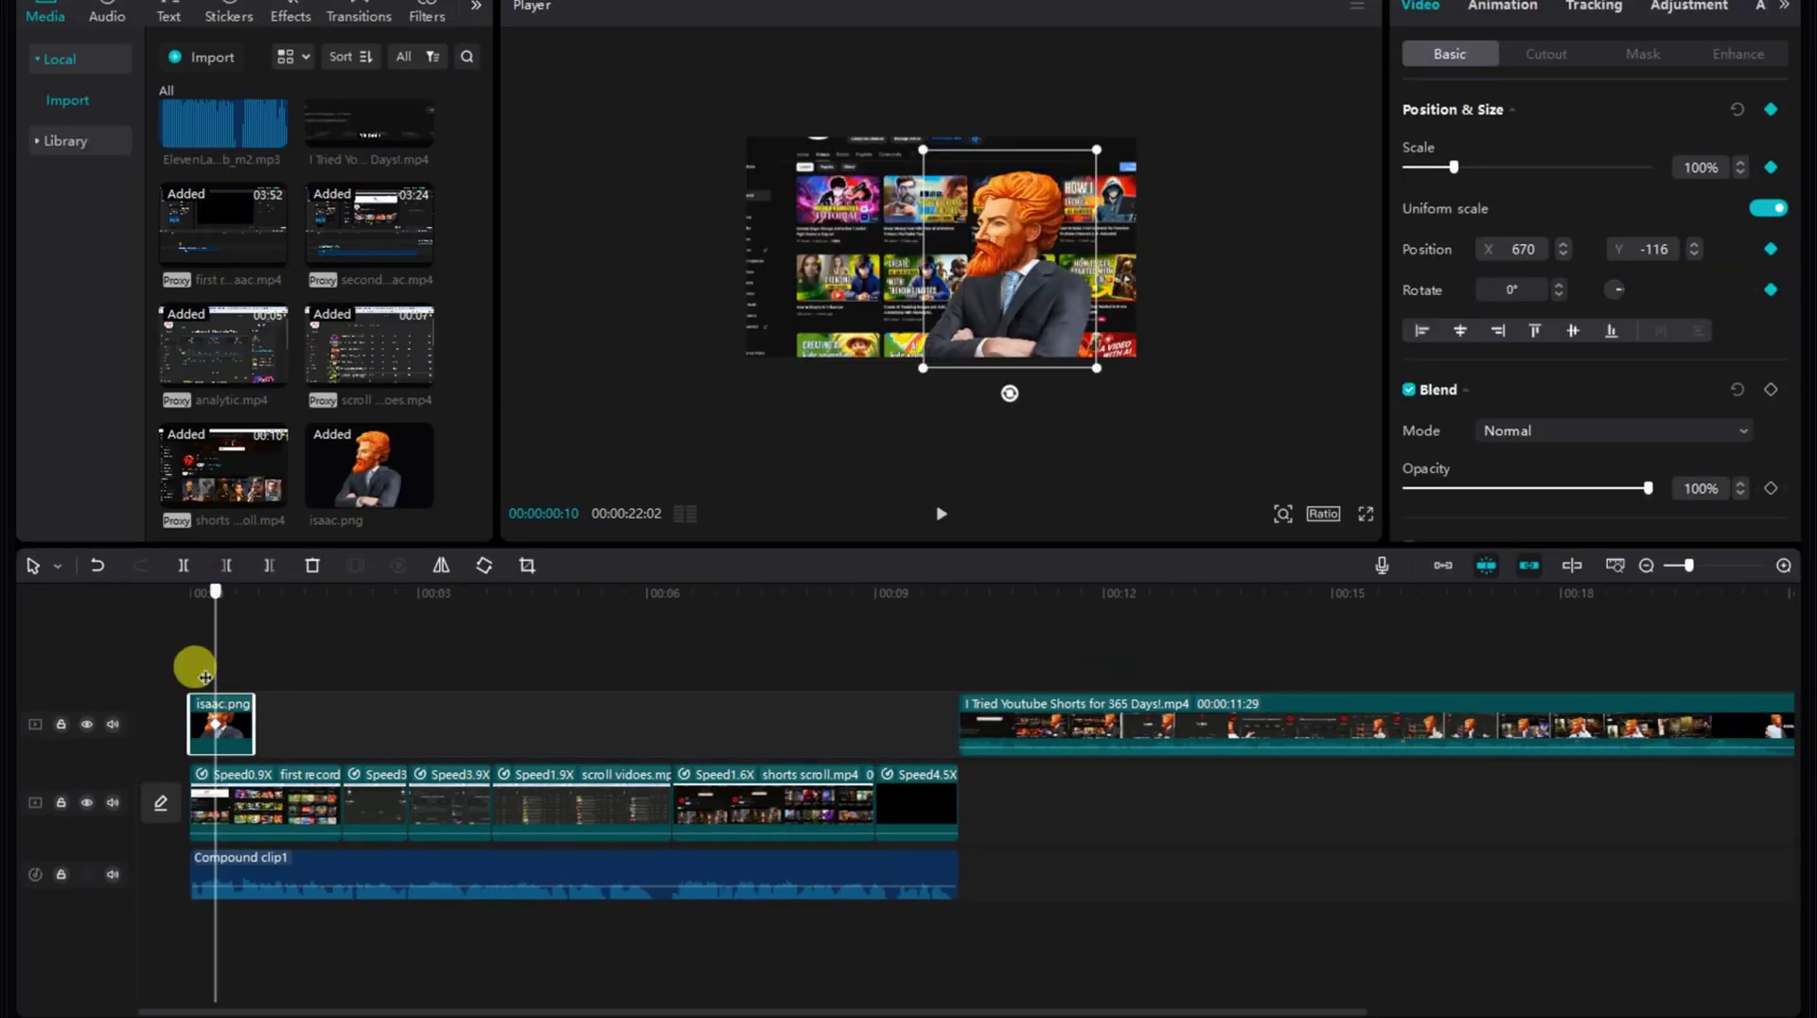
- At the clip's start, move the isaac.png character out of the frame to X 2534, Y -581 and play back its slide-in
left_click(187, 662)
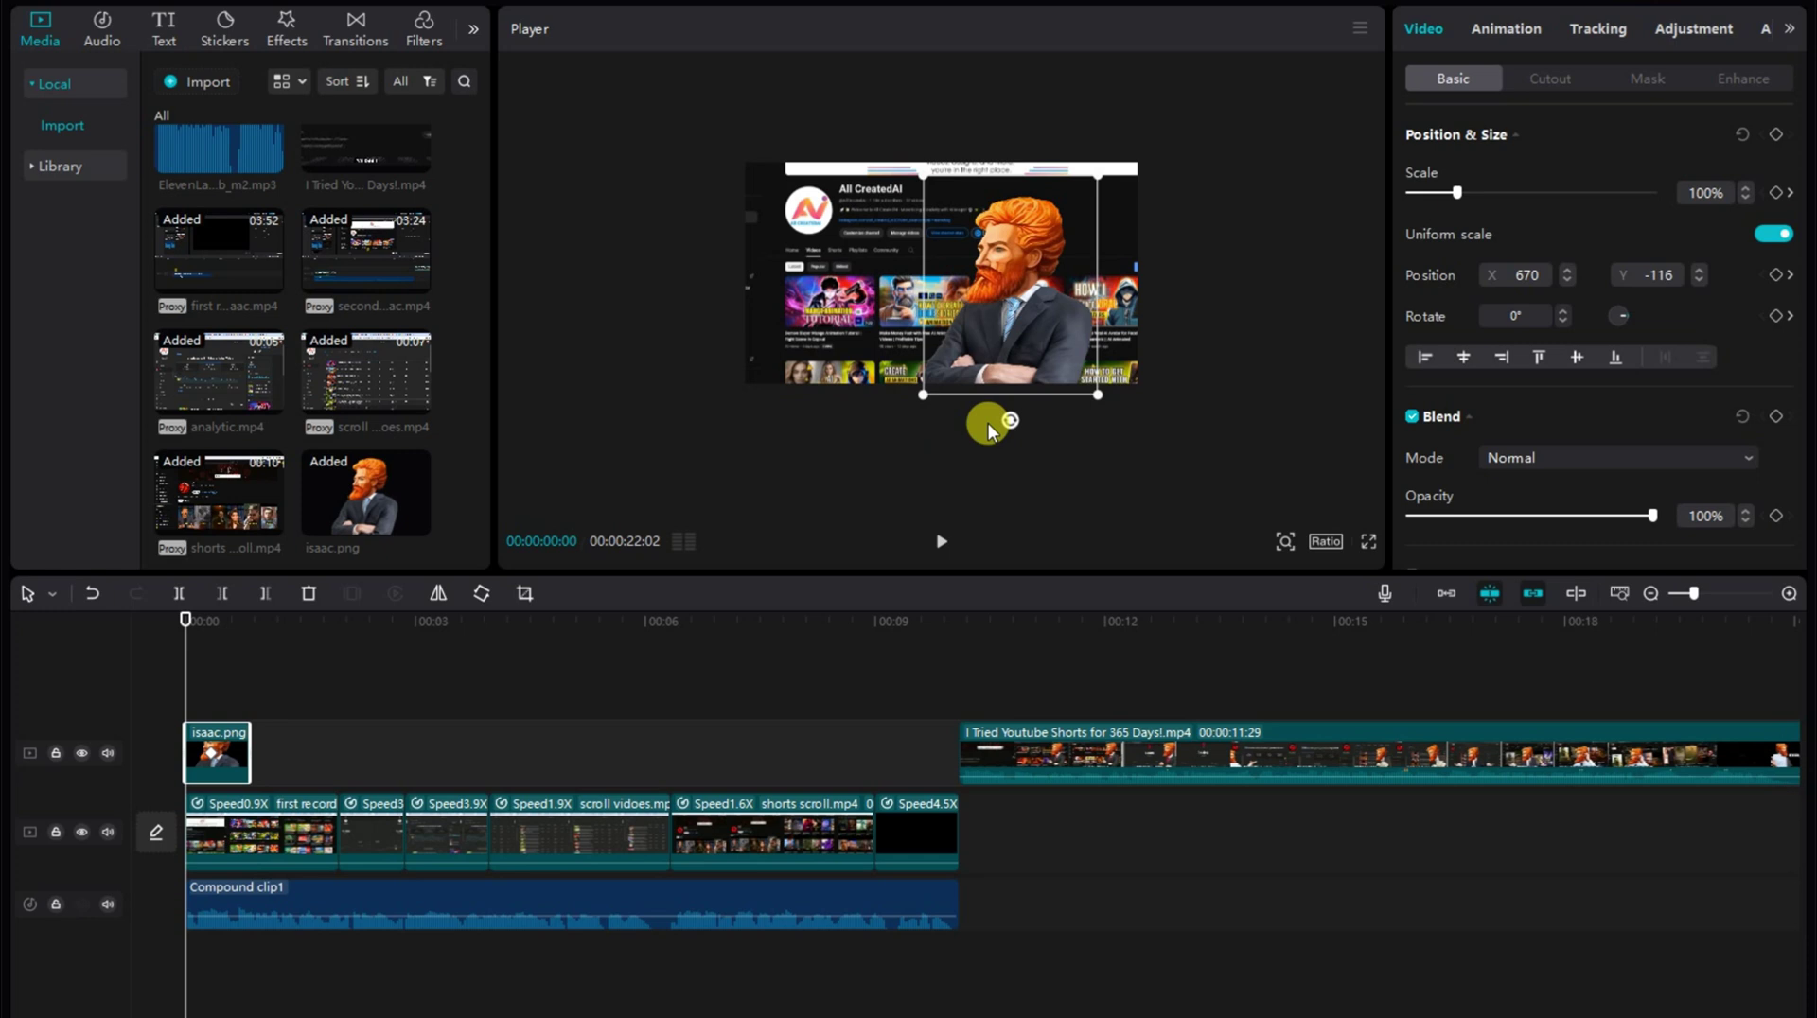
left_click_drag(1019, 325, 1210, 371)
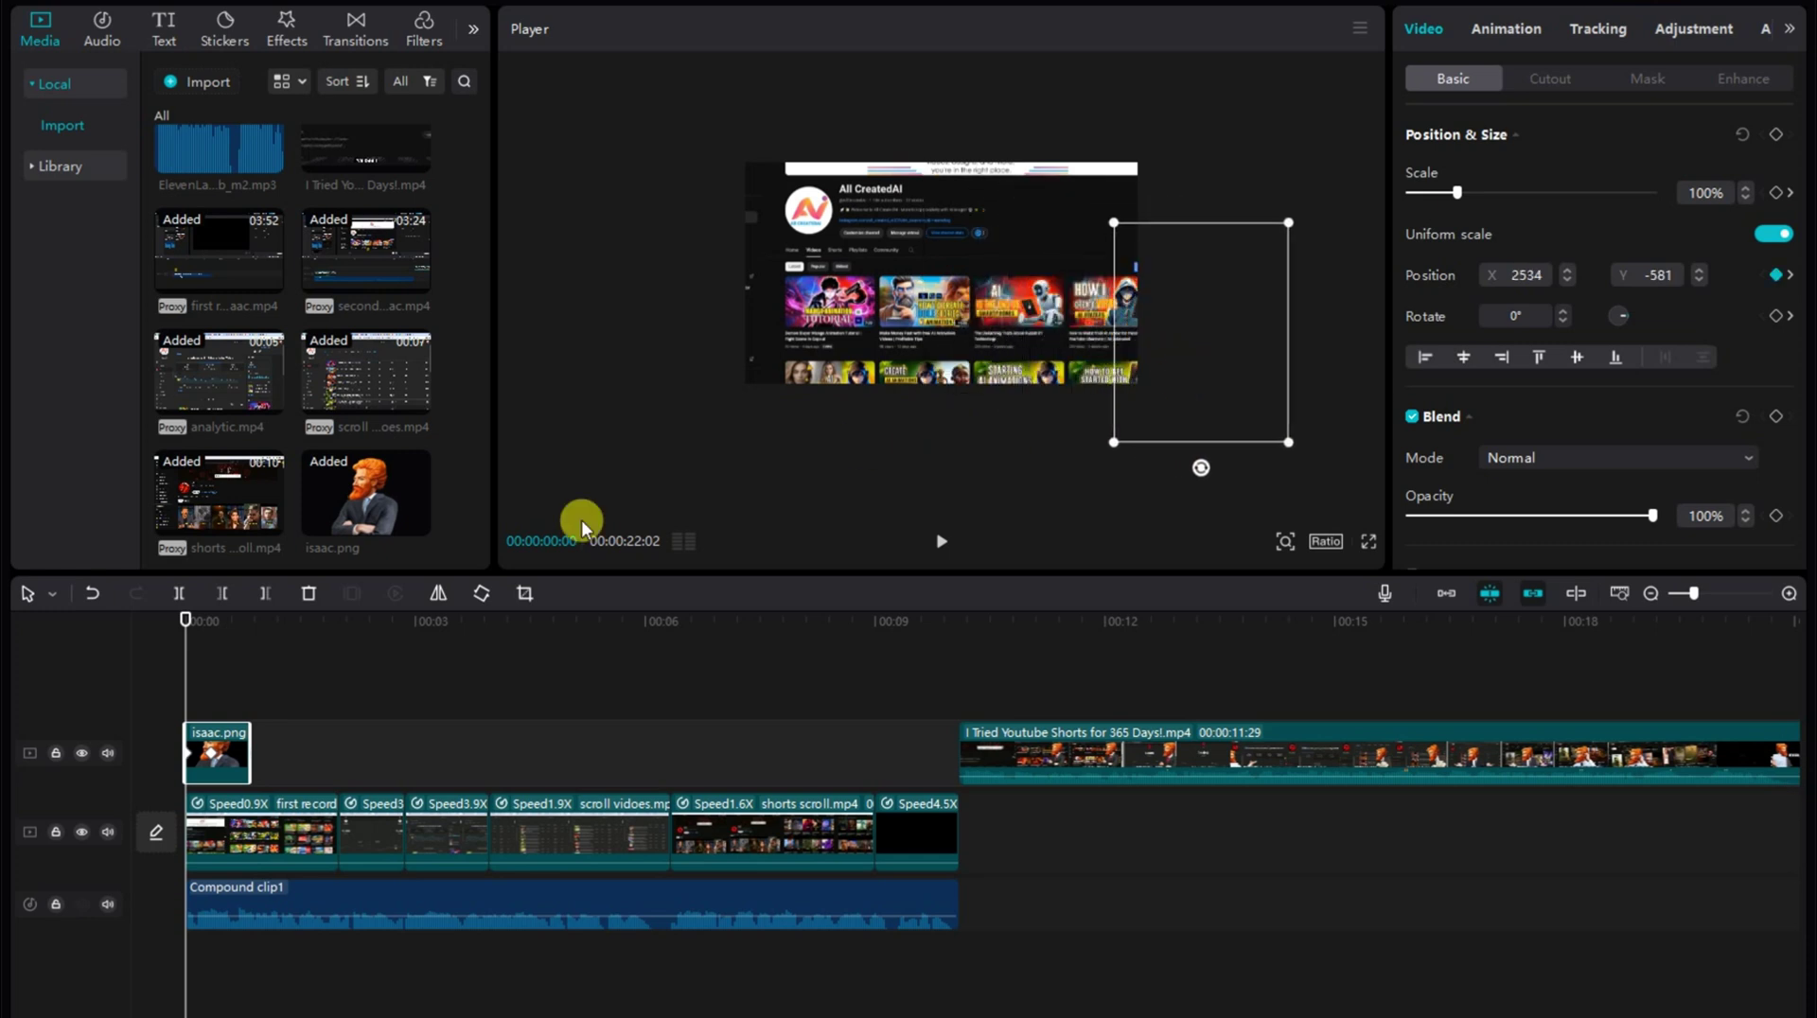
key("space")
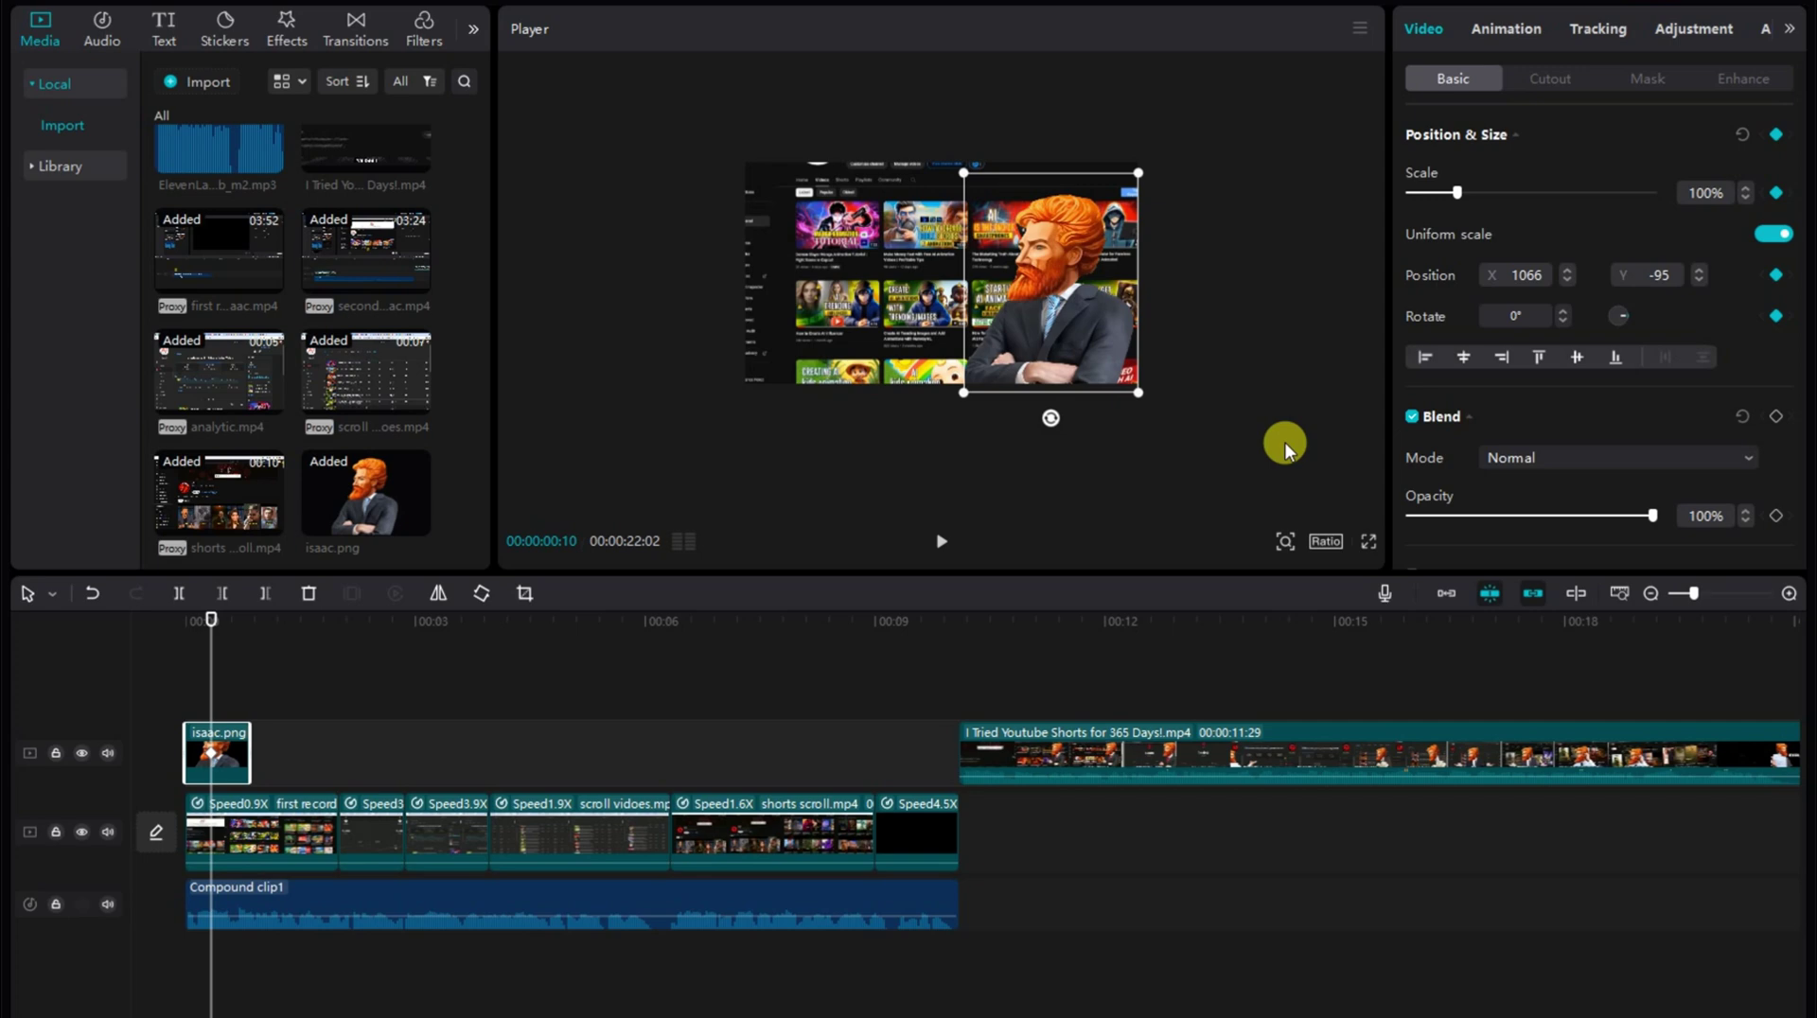
key("ctrl+shift+z")
key("space")
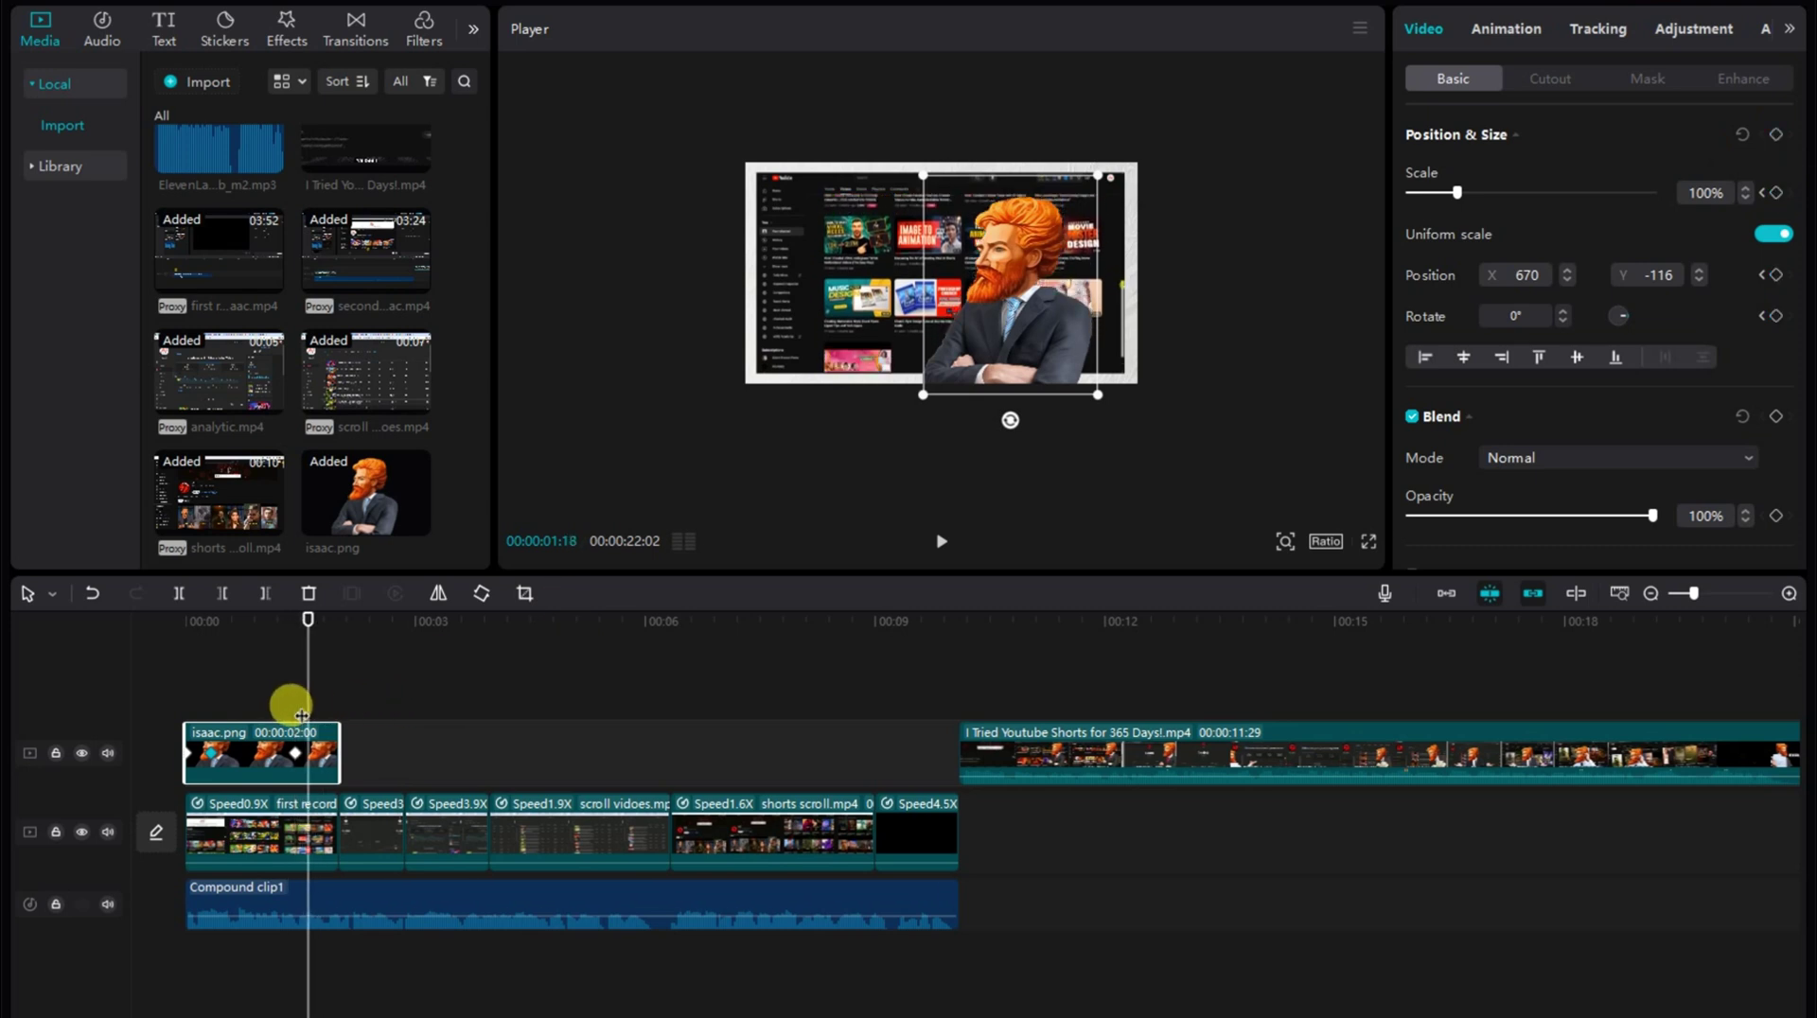
- At 00:00:01:18, shift the isaac.png character to X 1161, Y -169 and play the animation from the start
left_click_drag(1011, 334, 1060, 340)
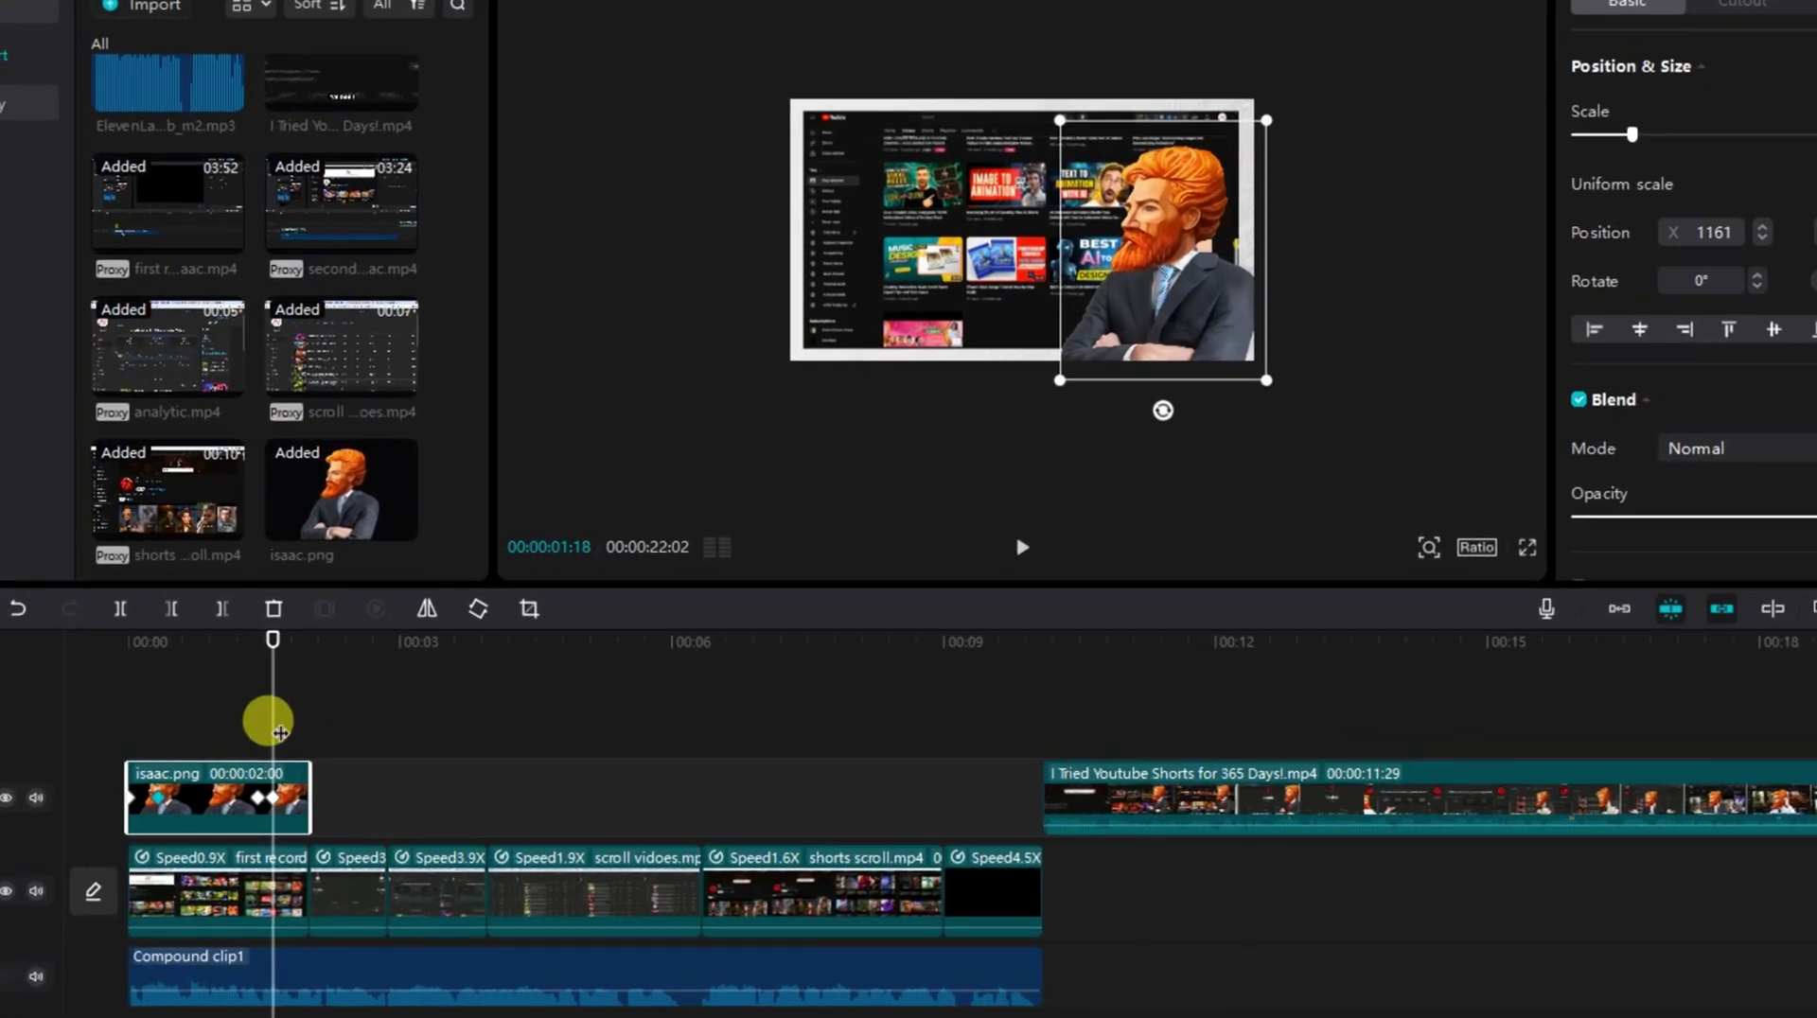
left_click_drag(279, 734, 57, 729)
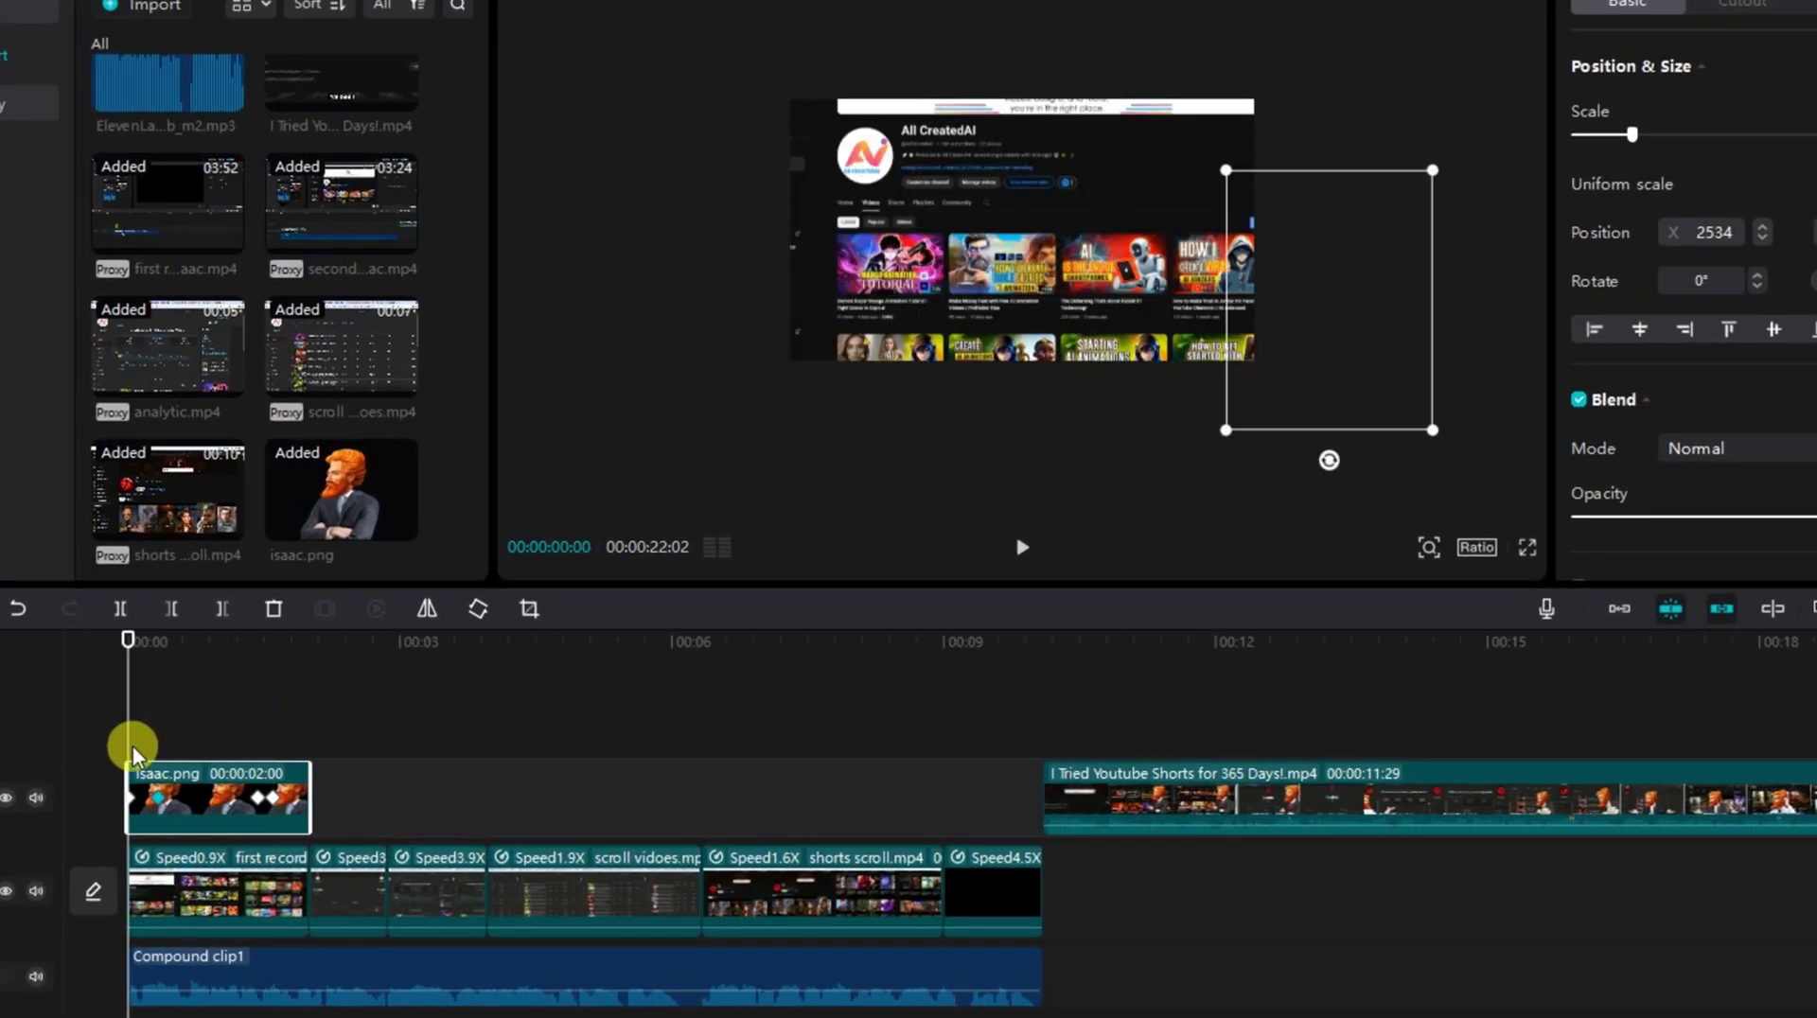
key("space")
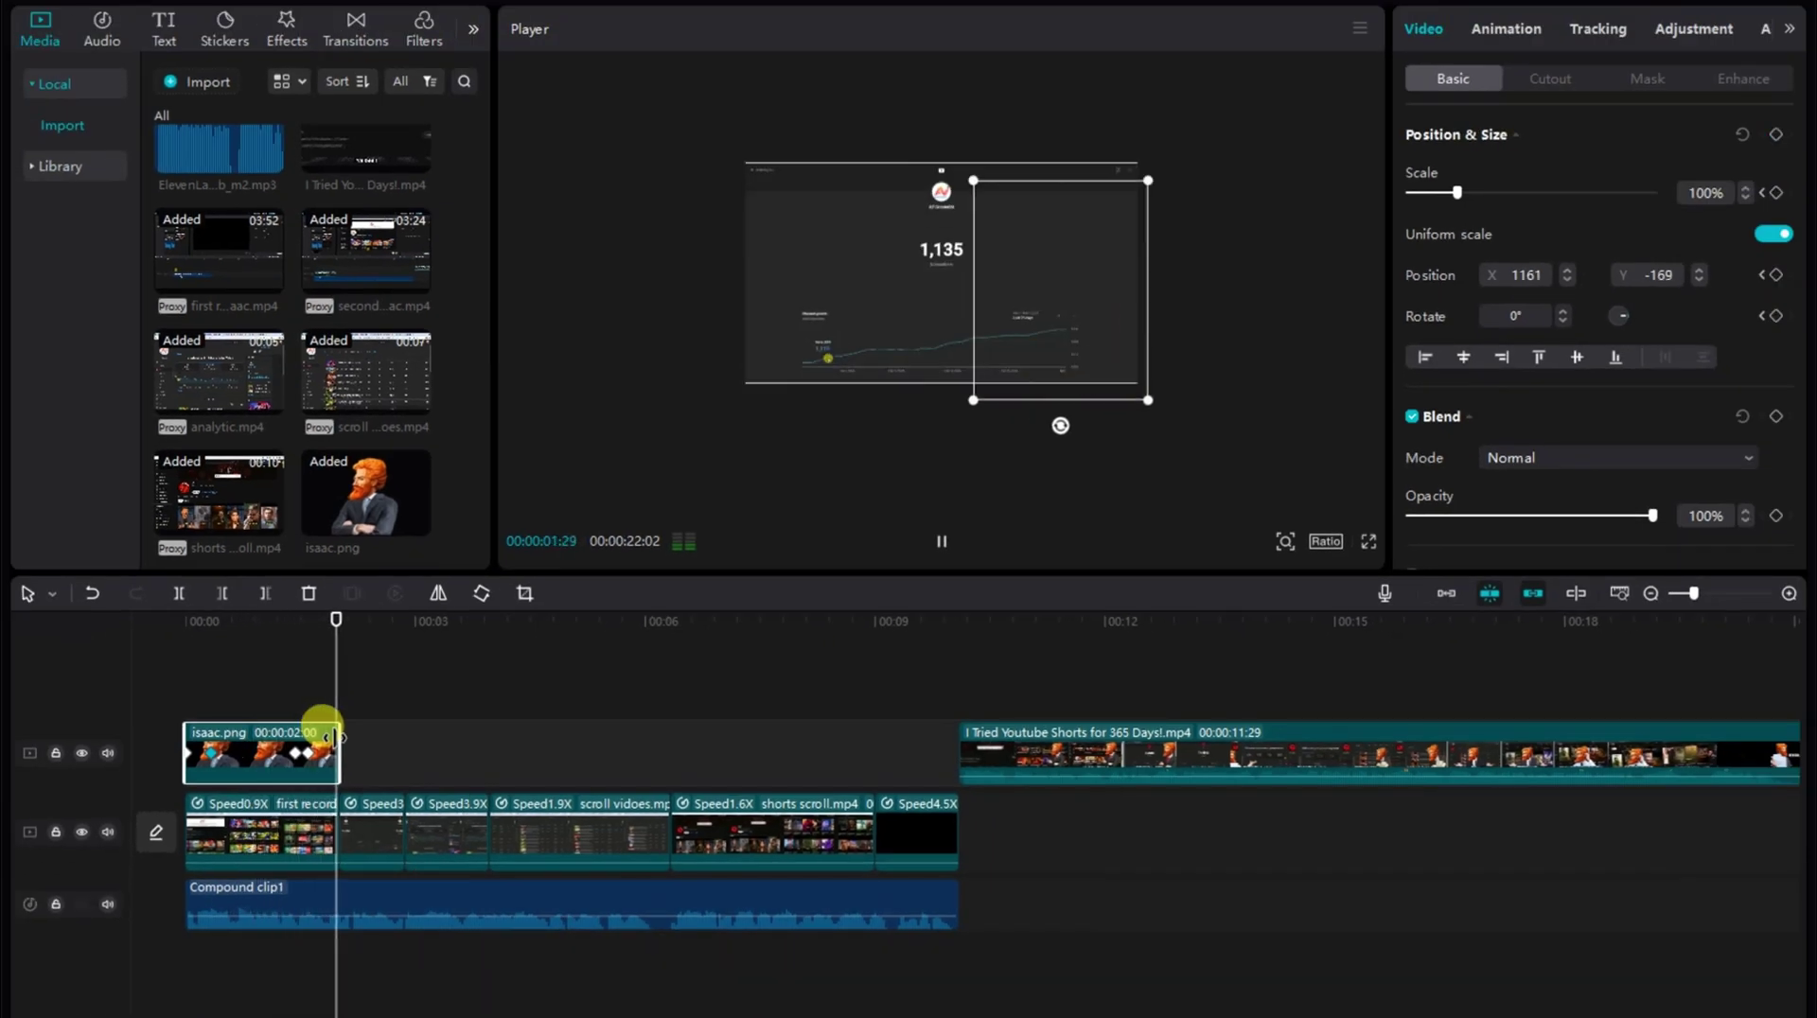
- Apply the Rebound Swing effect to the isaac.png clip and play it from the start
left_click(199, 762)
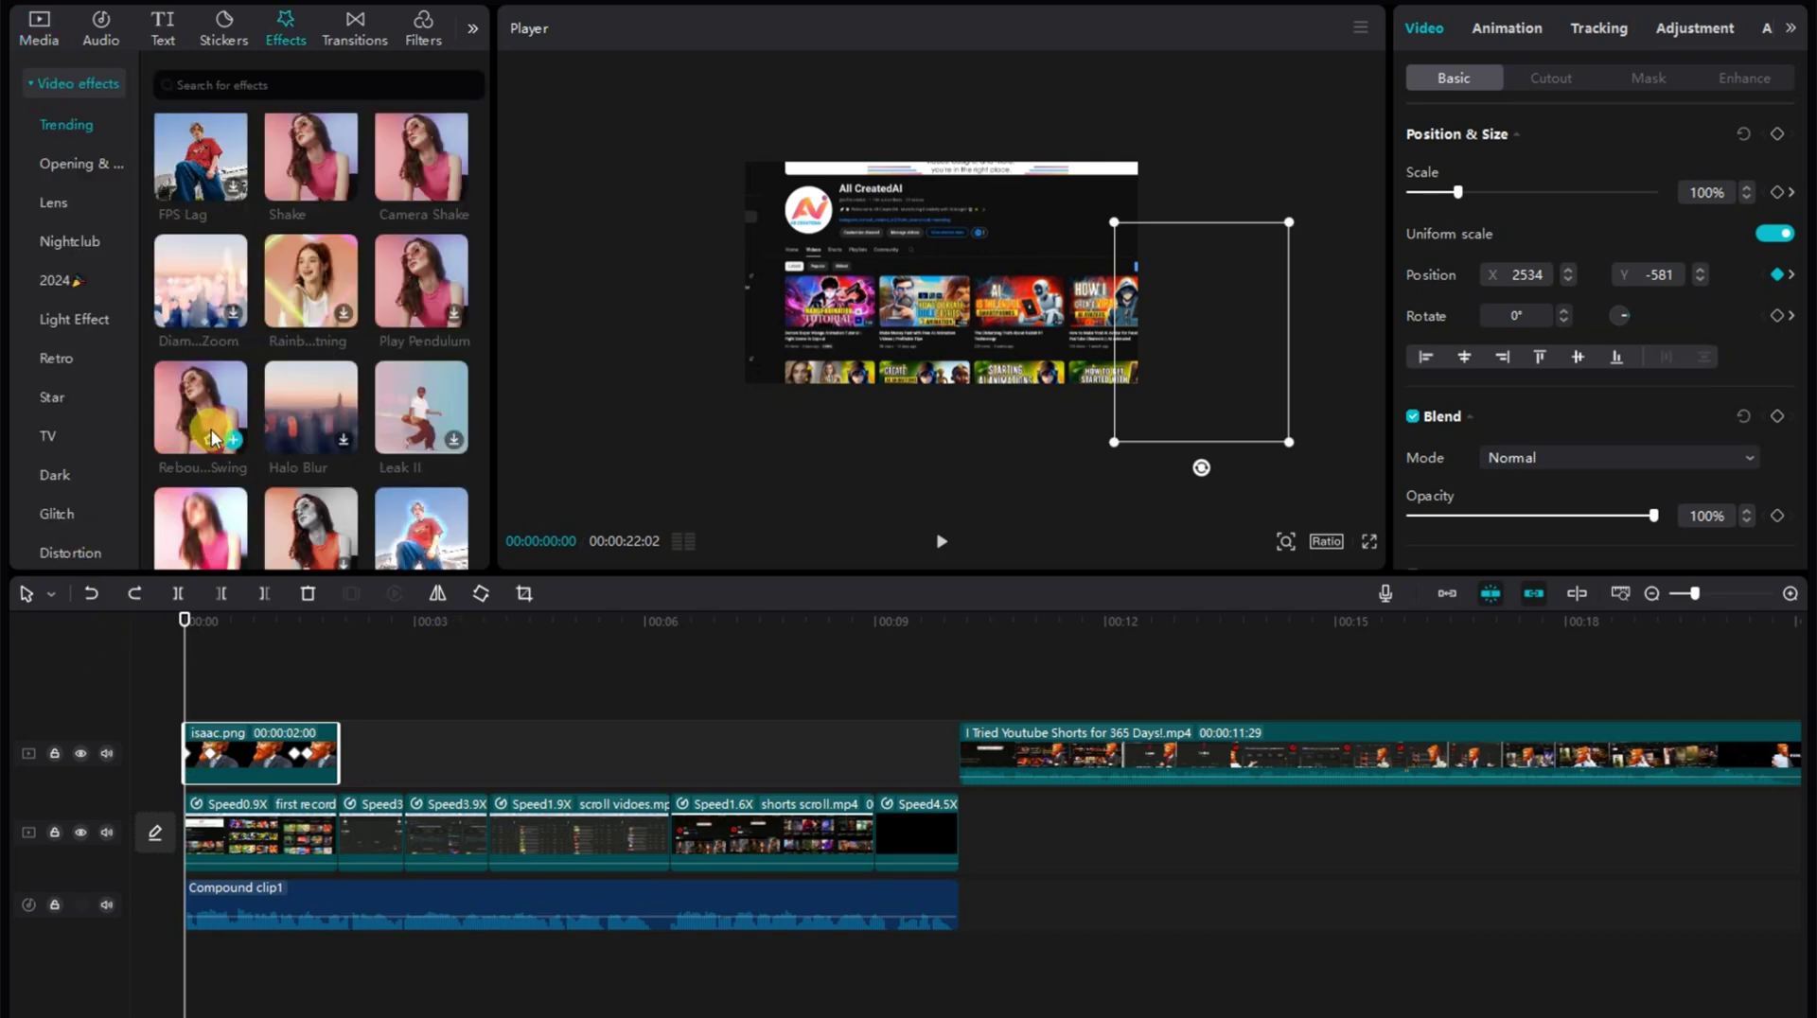
left_click_drag(213, 438, 223, 736)
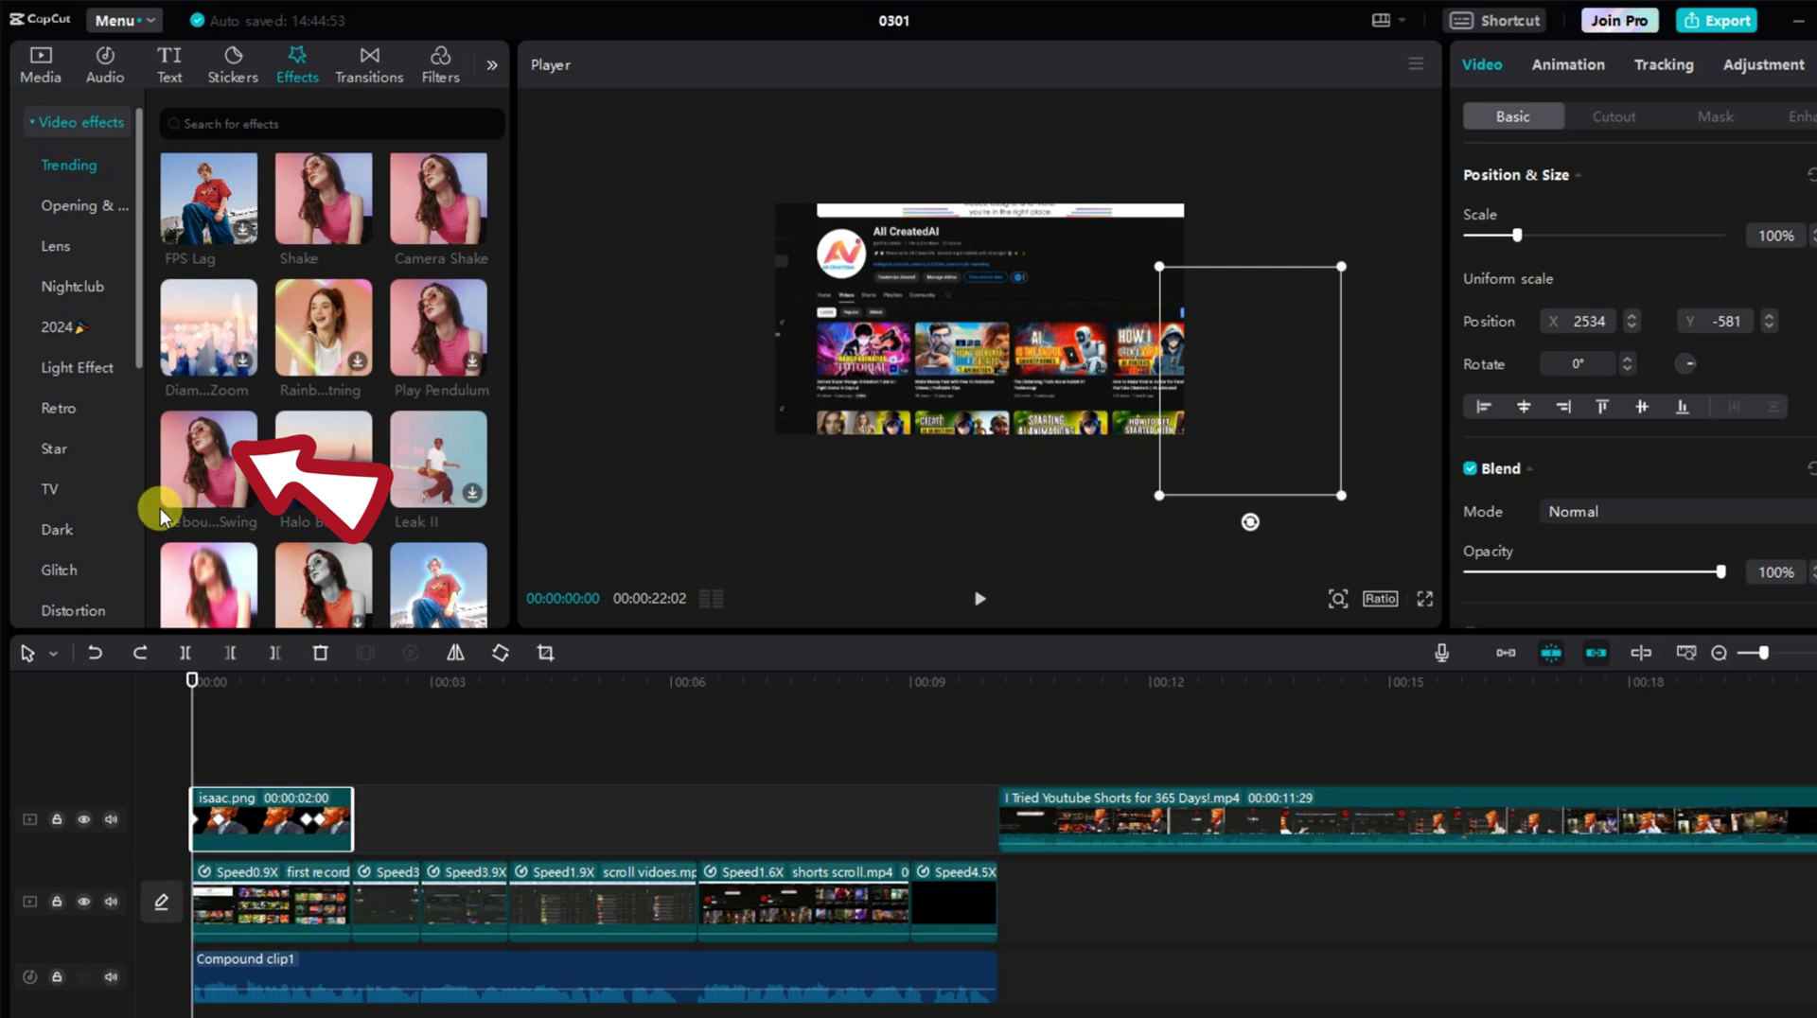
mouse_move(195, 490)
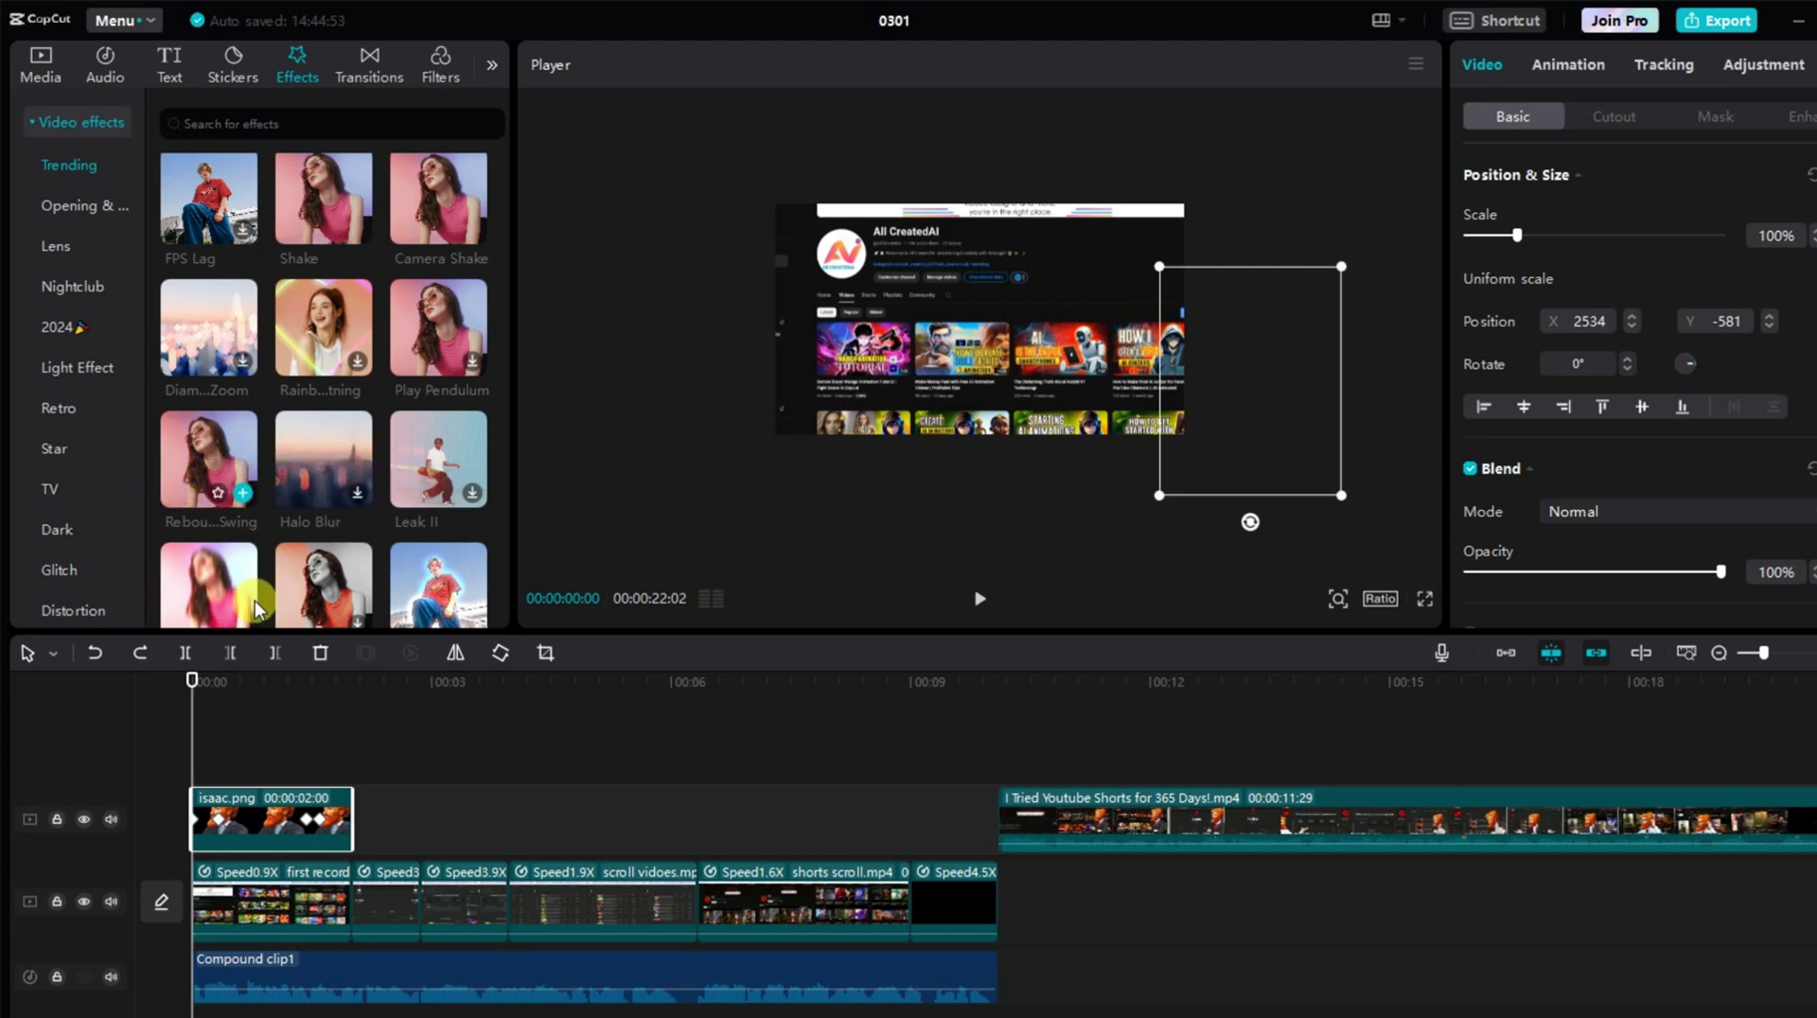
left_click_drag(256, 606, 284, 799)
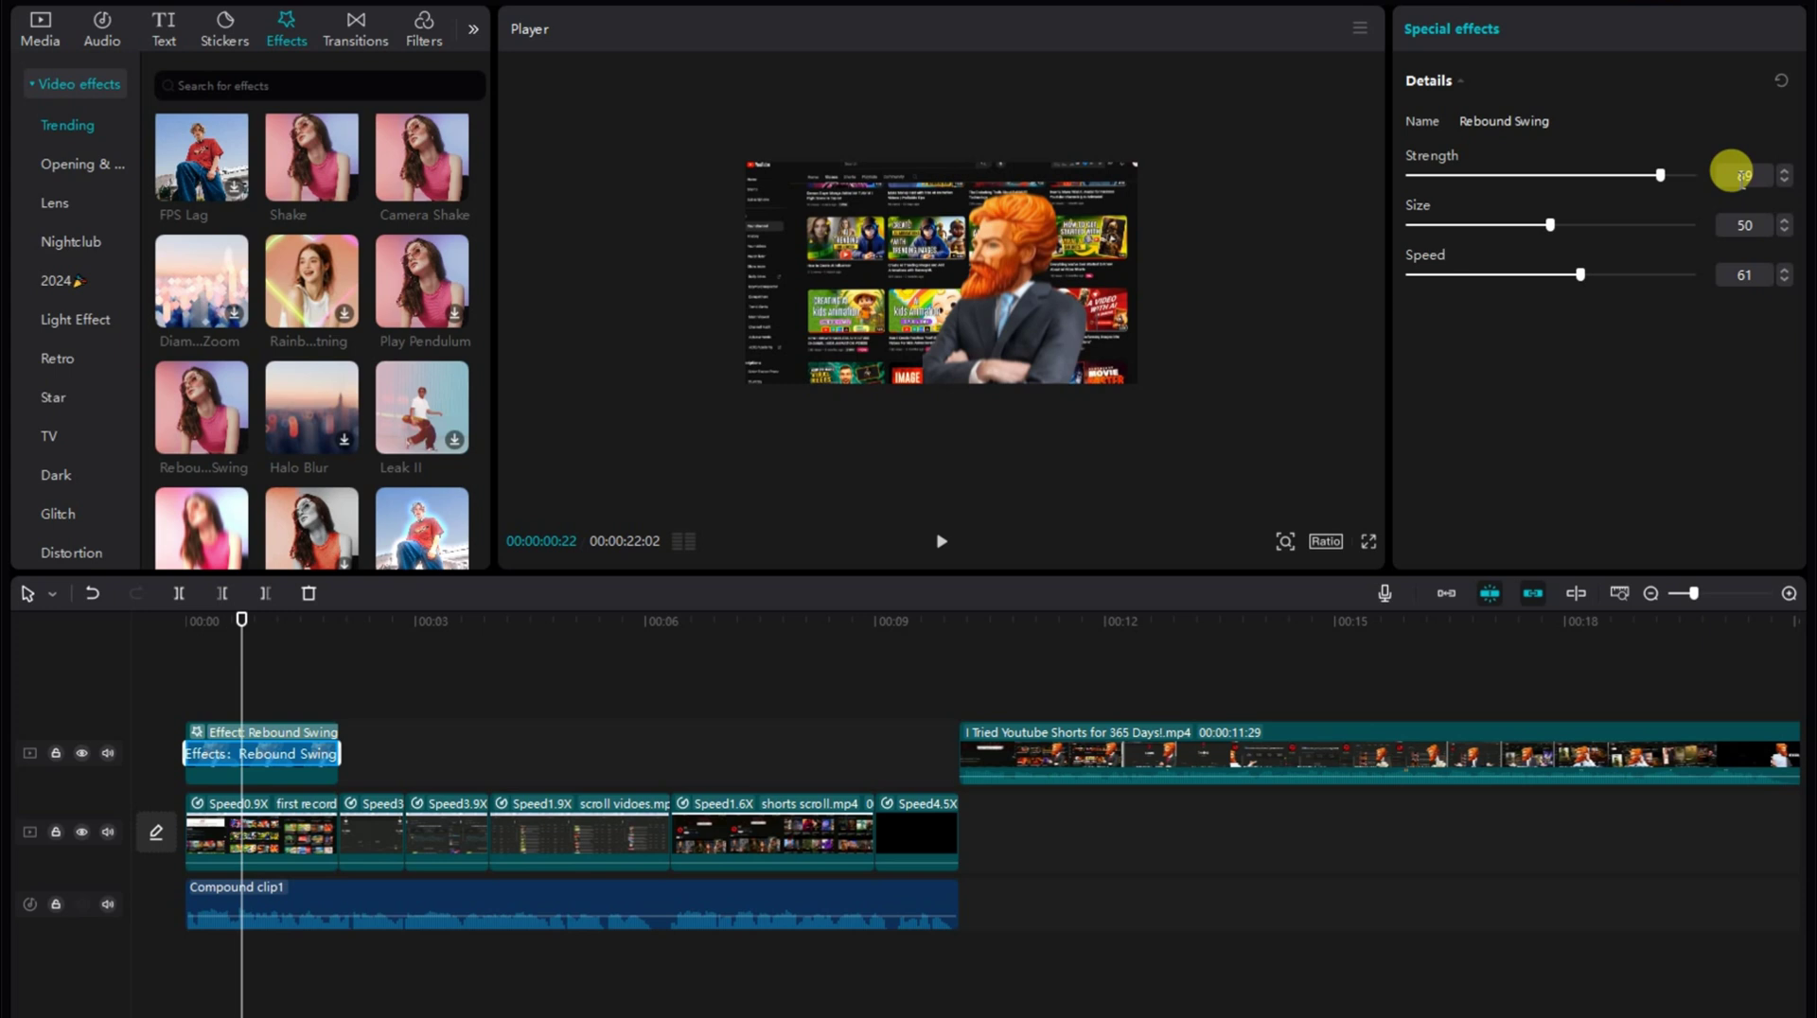
left_click_drag(242, 721, 165, 721)
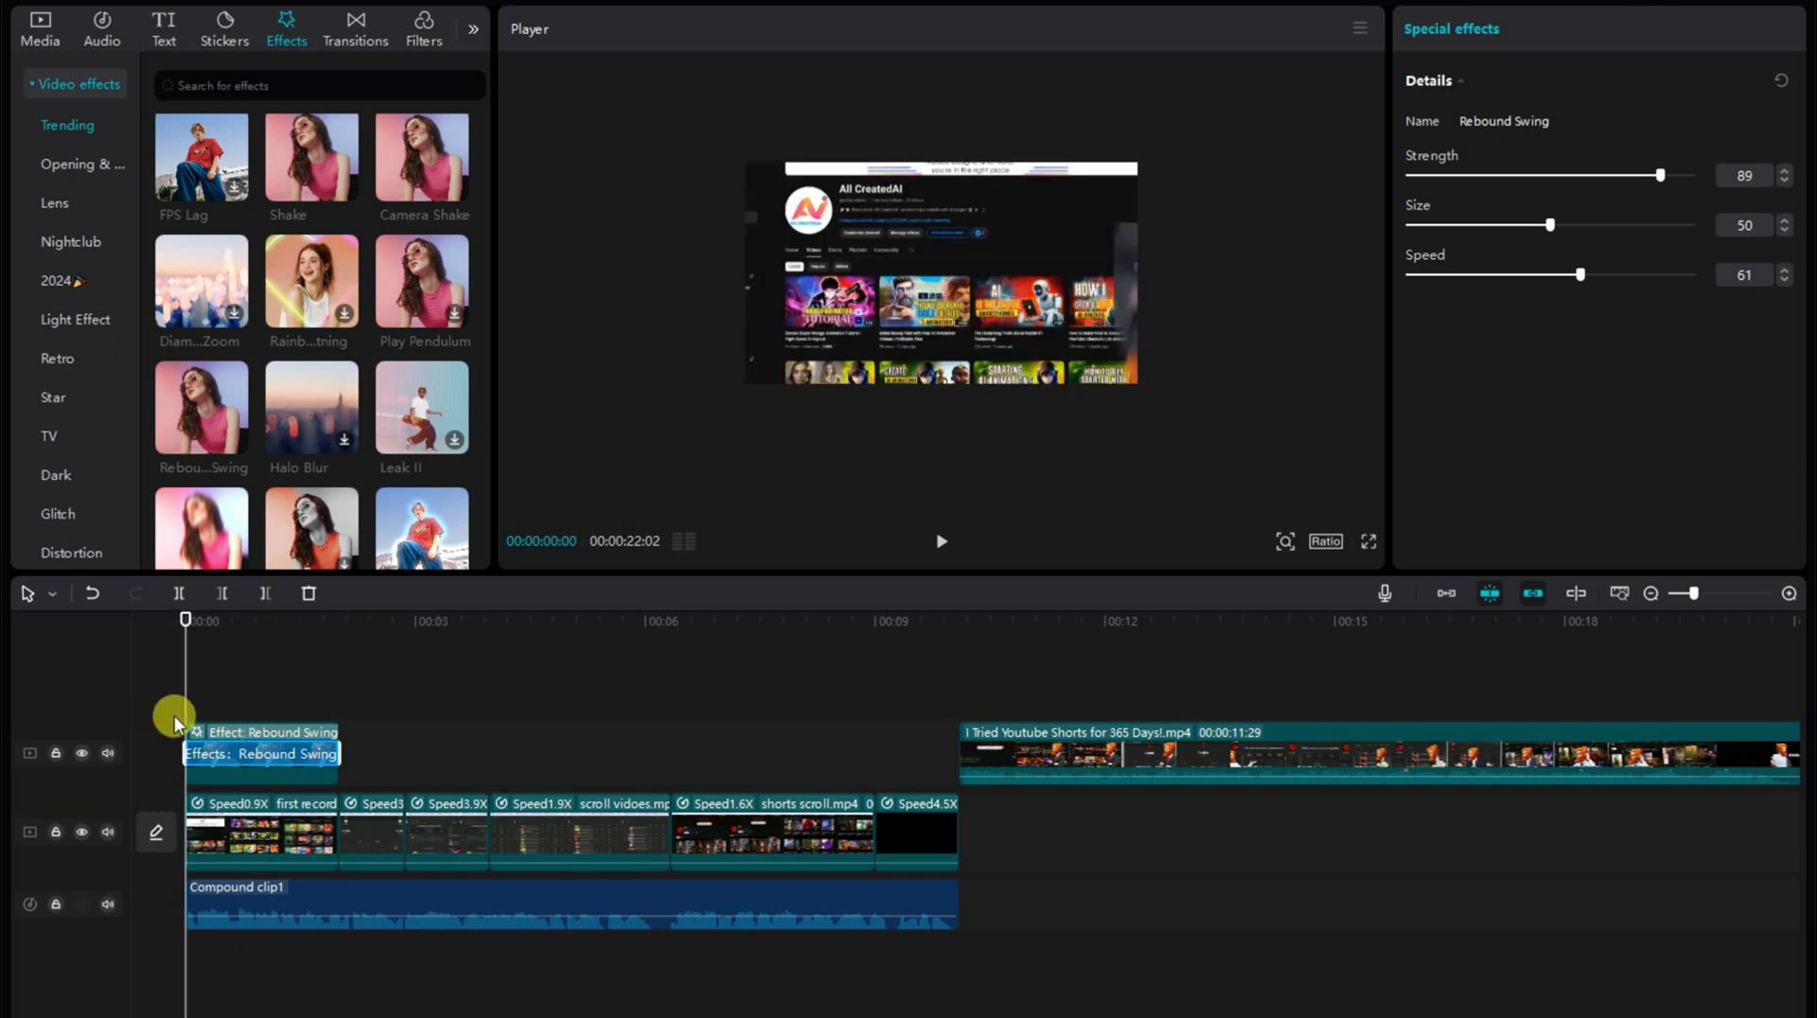
key("space")
- Show the isaac.png clip's keyframe animation and expand its x position curve graph at the second keyframe
right_click(236, 731)
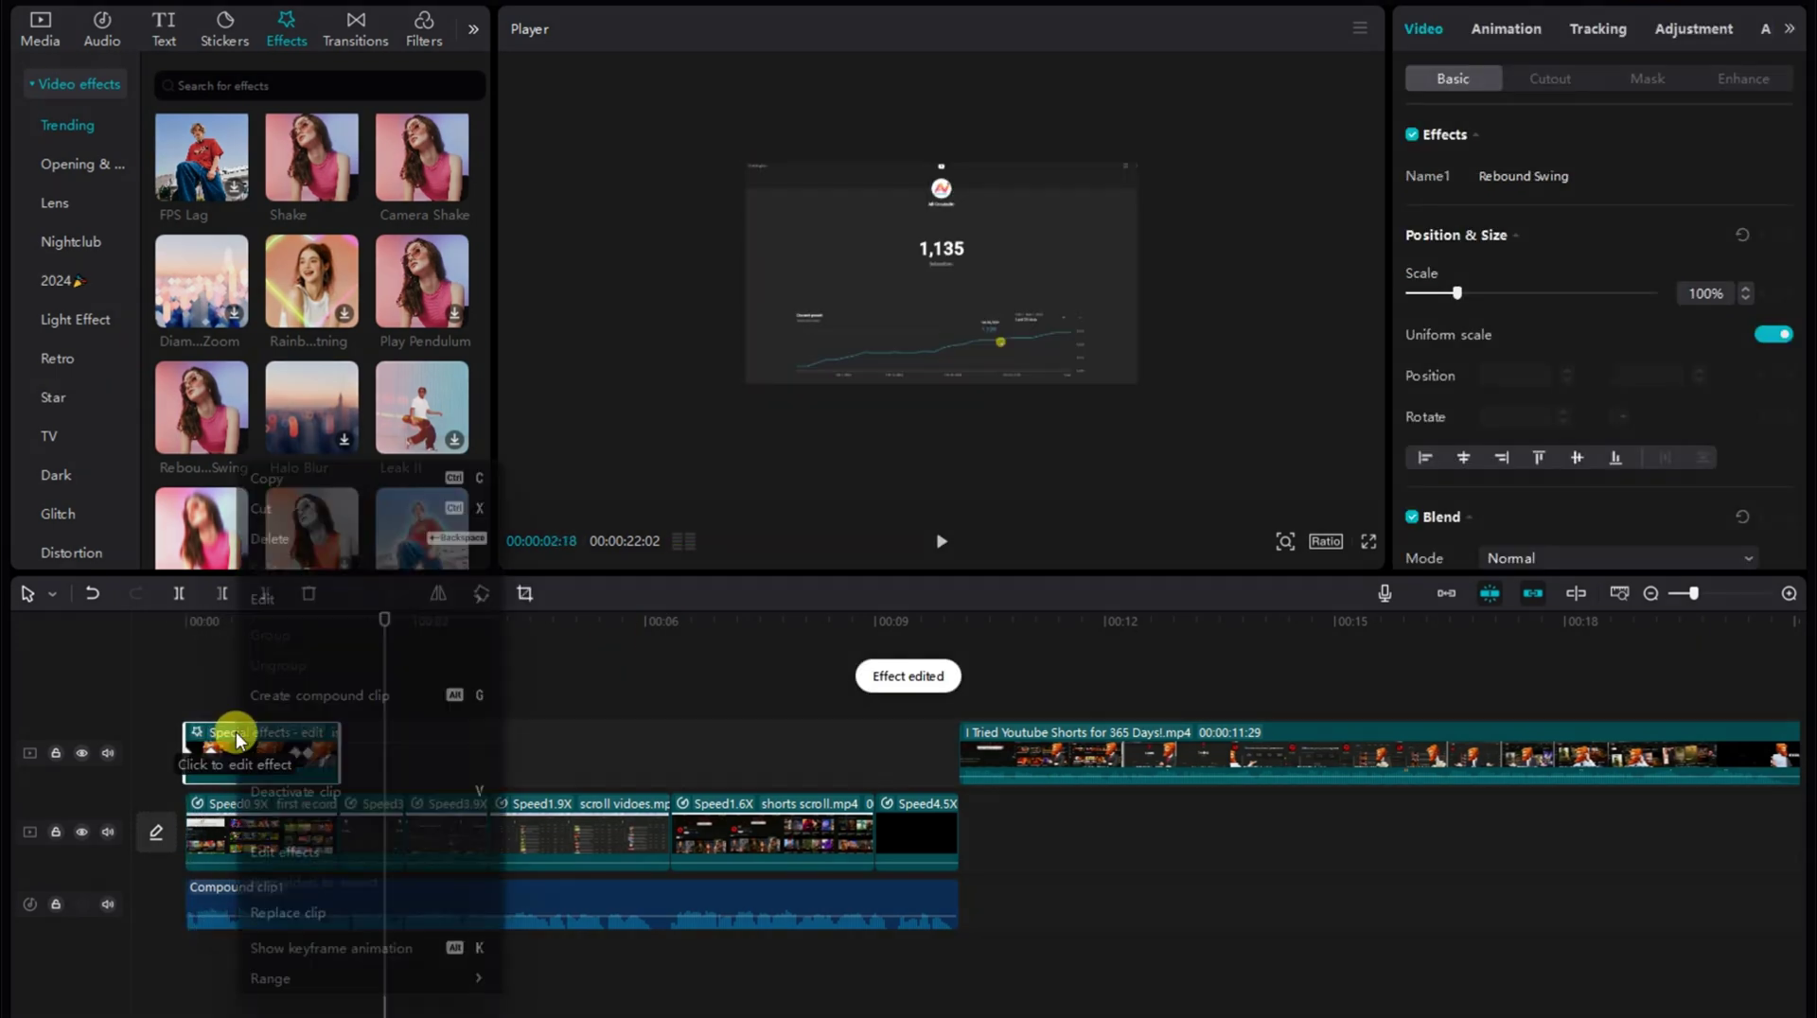
left_click(349, 948)
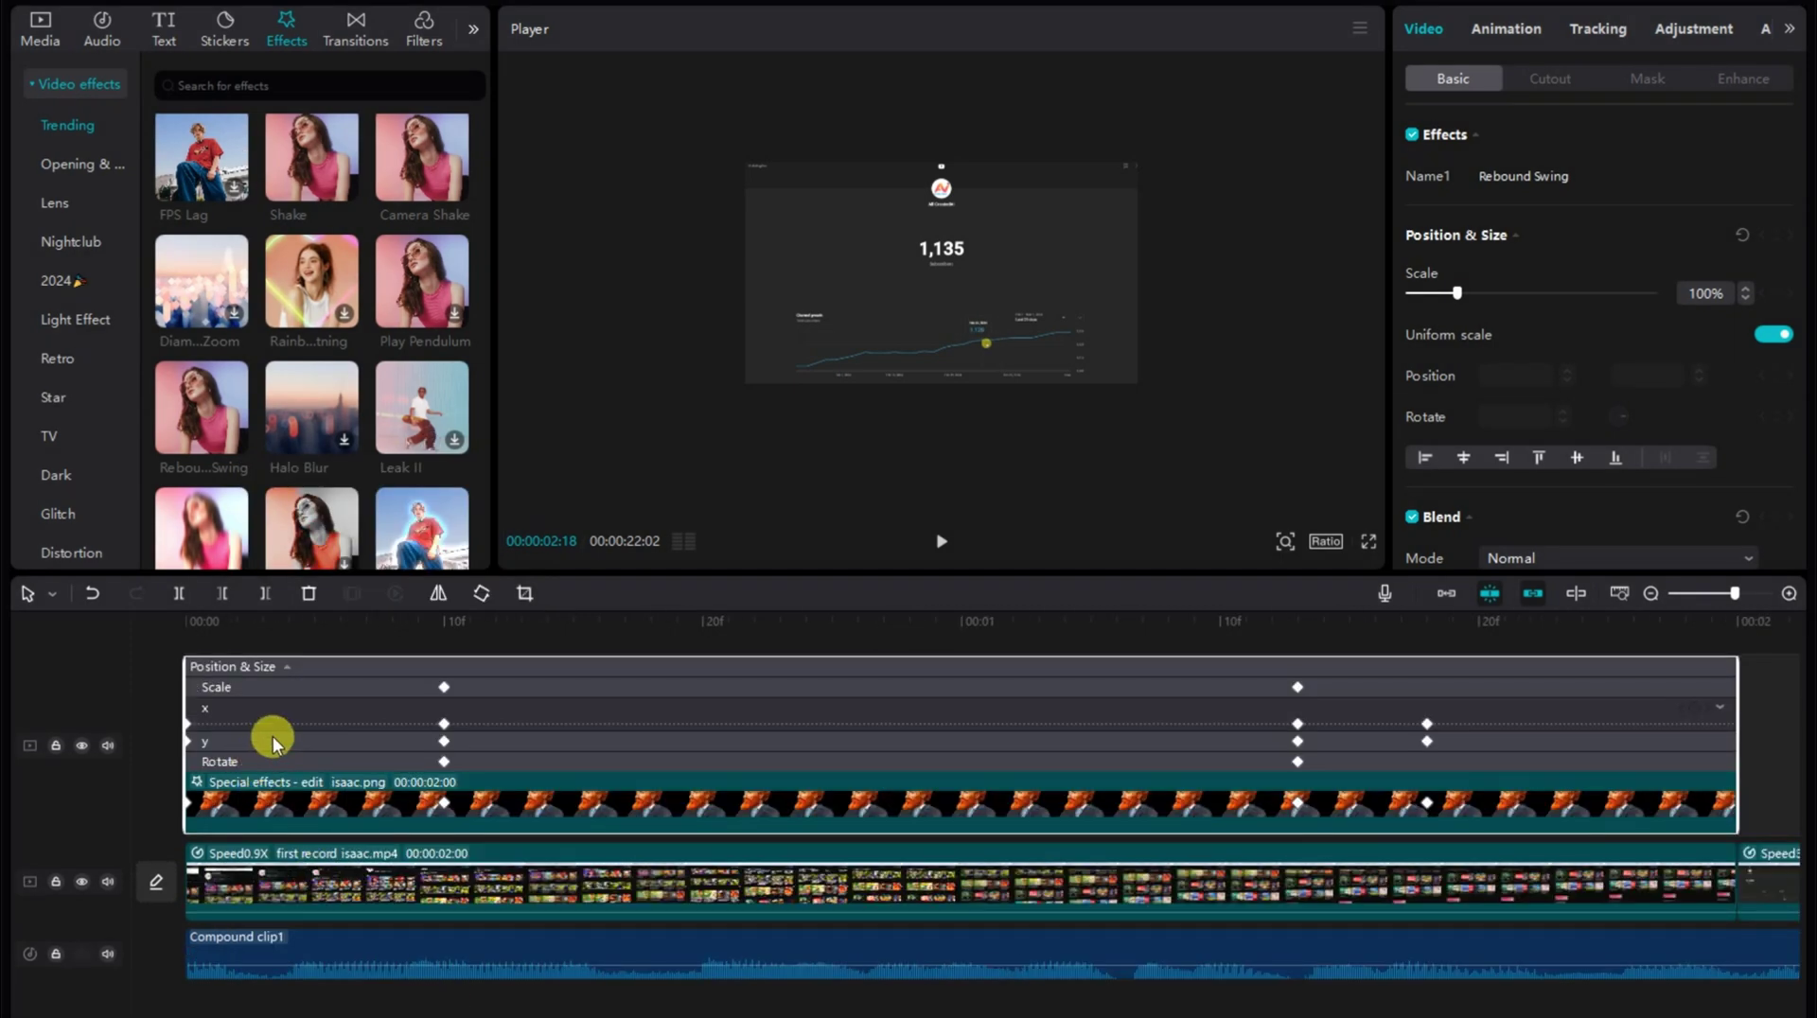
left_click(444, 724)
left_click(1720, 707)
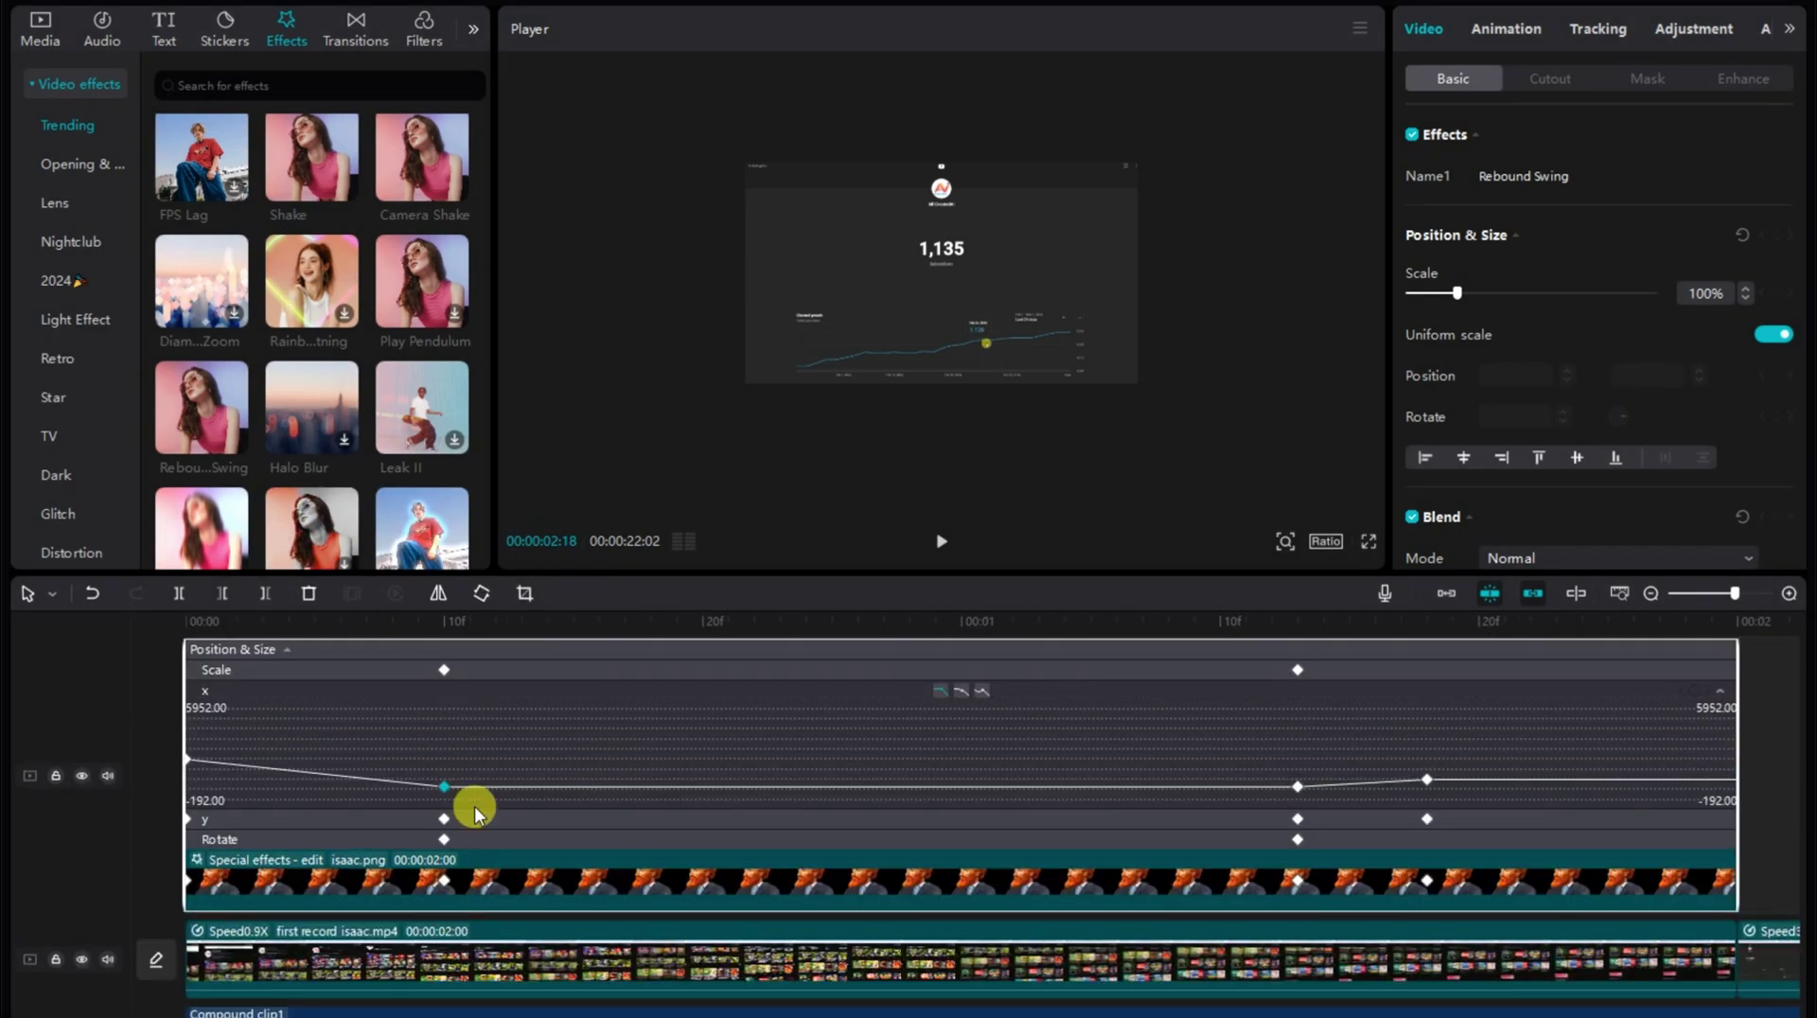
left_click(1313, 812)
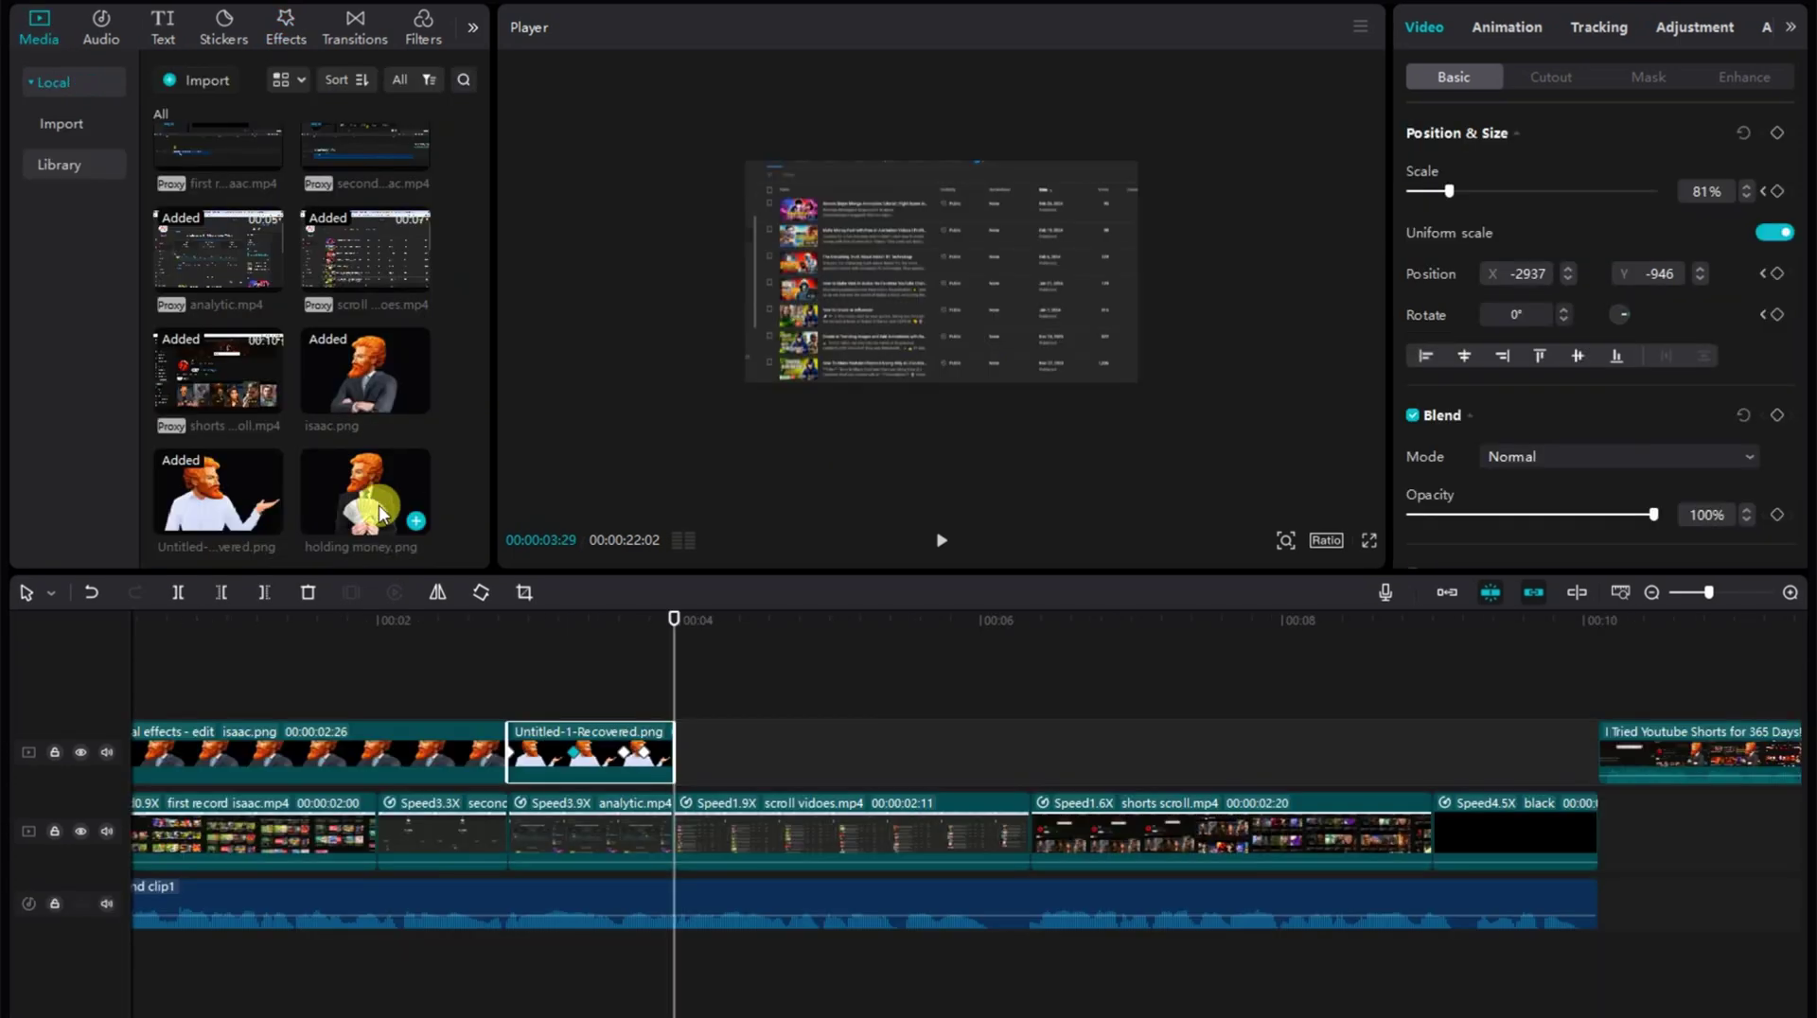
left_click_drag(379, 503, 679, 755)
left_click_drag(1416, 745, 1031, 746)
left_click(650, 665)
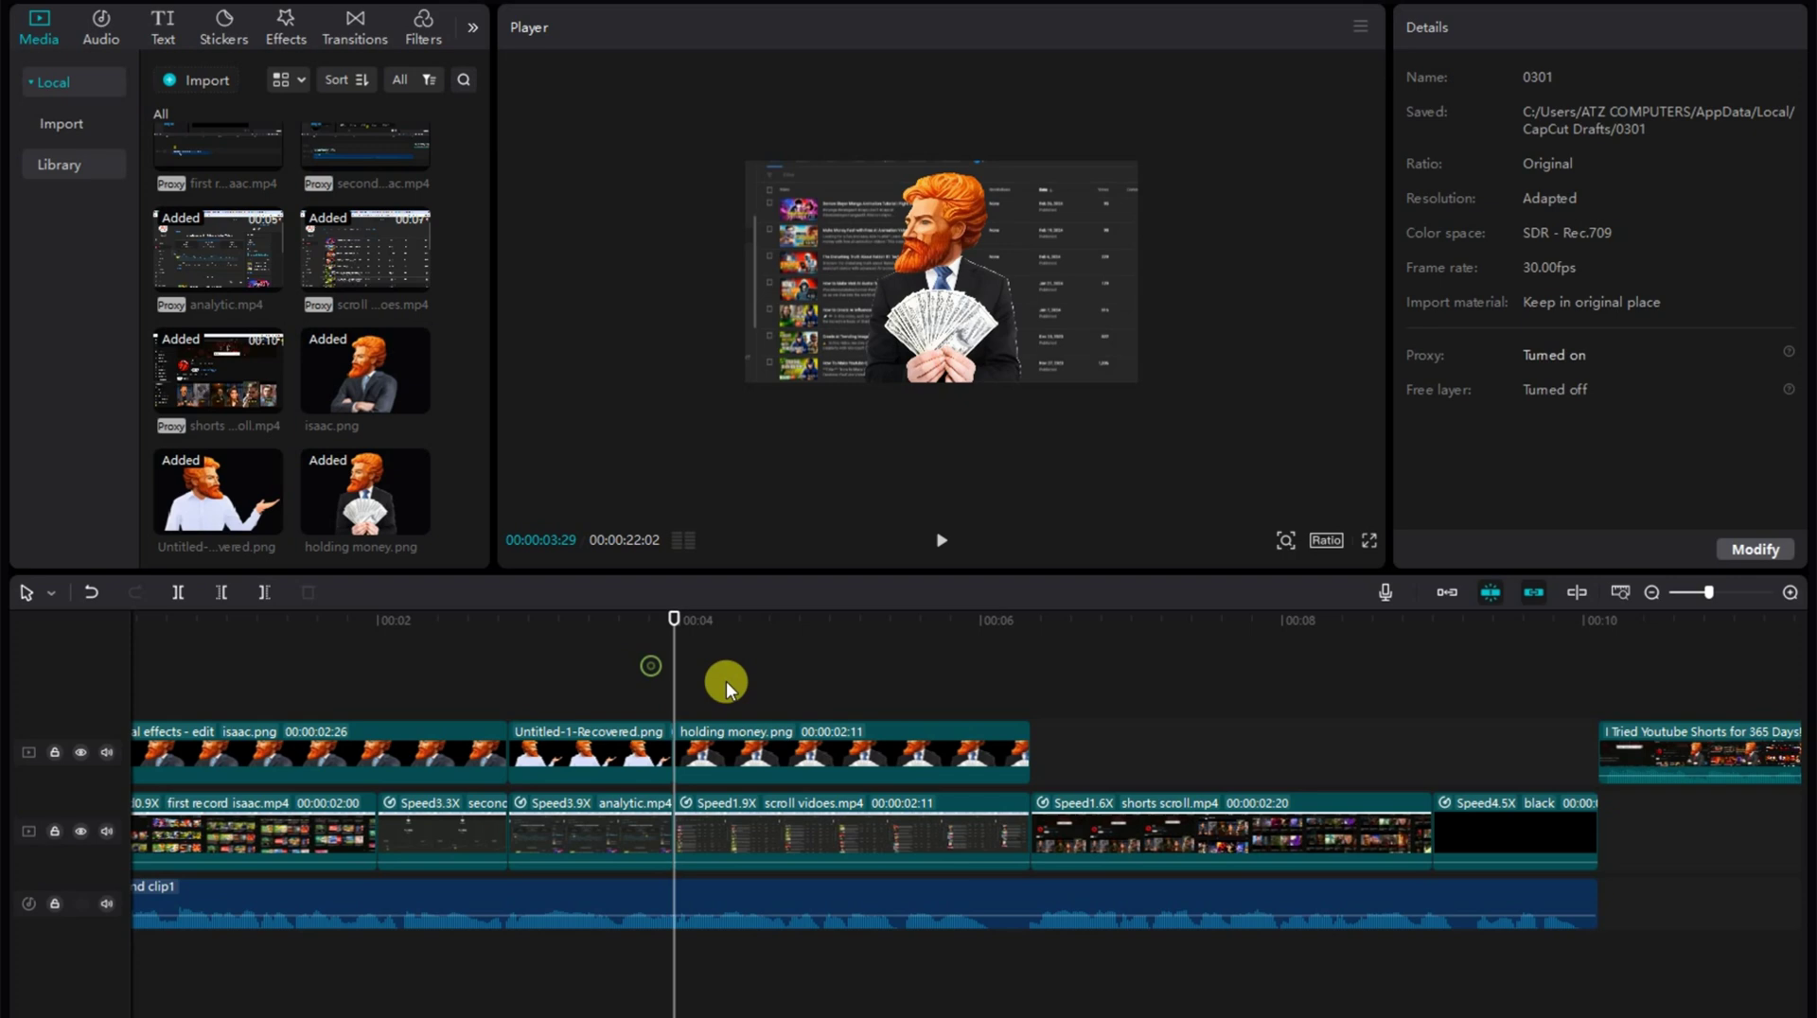
left_click(600, 679)
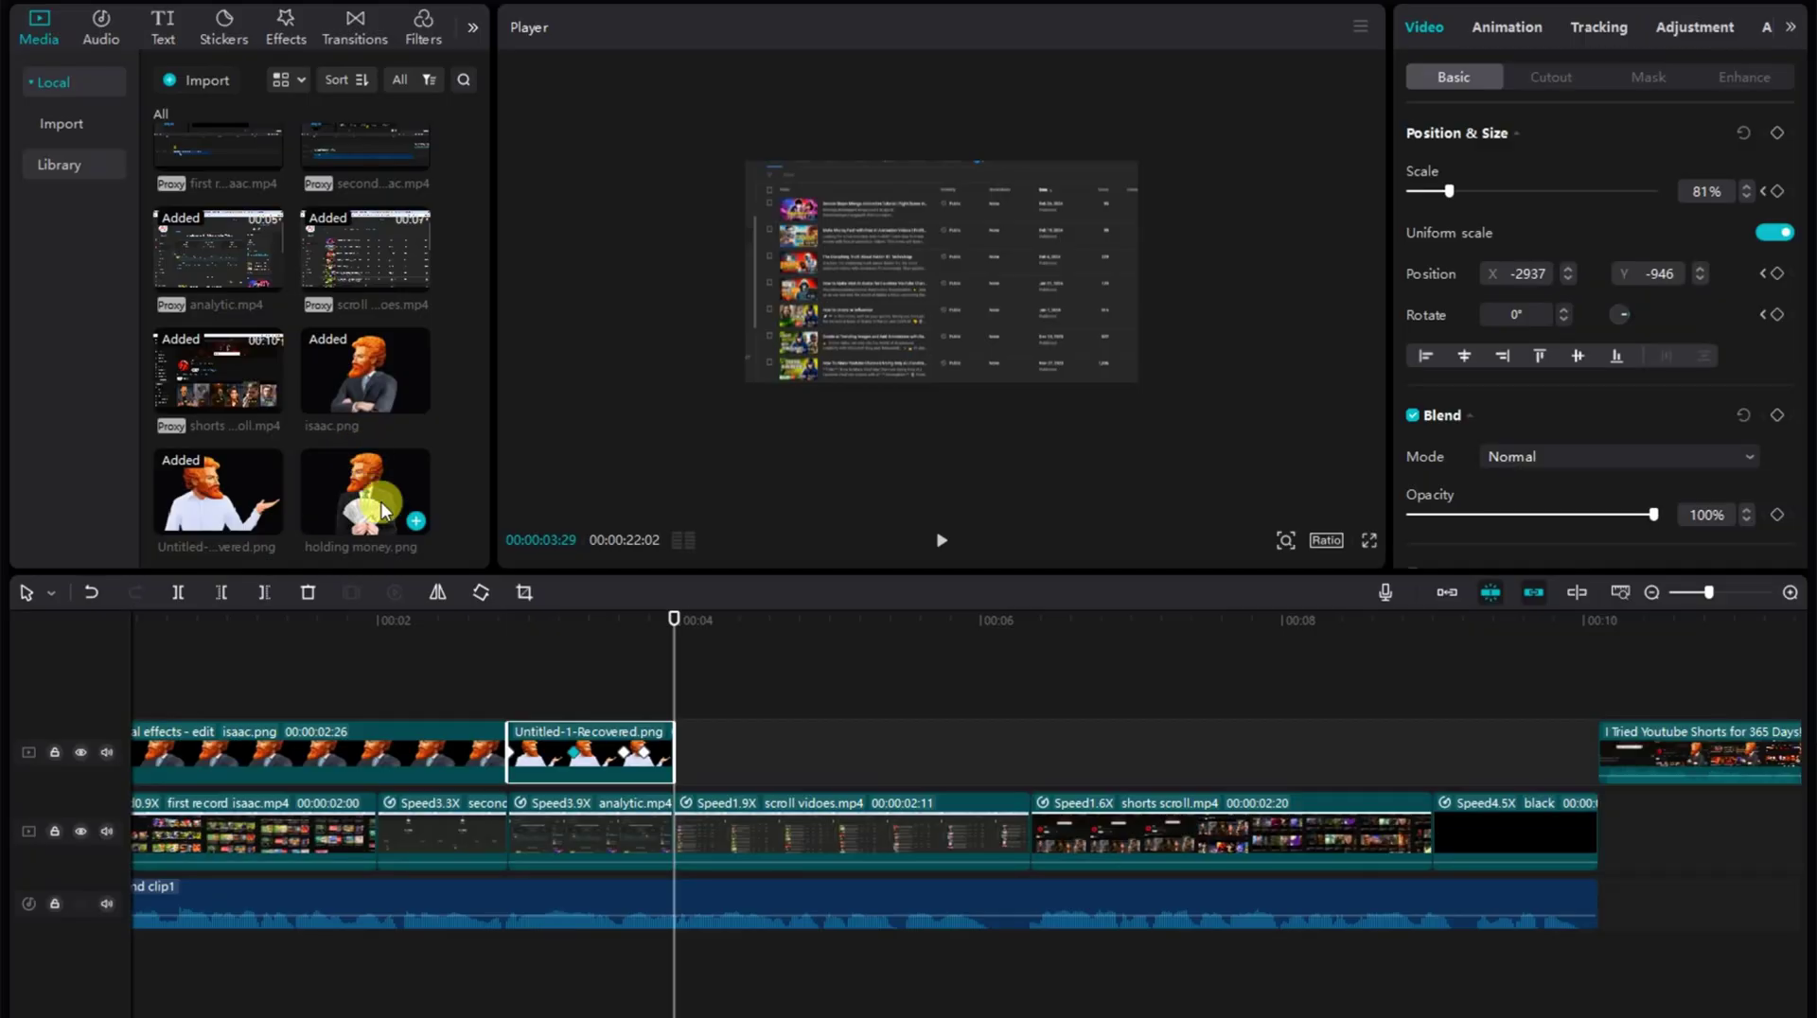
- Place holding money.png directly after the Untitled-1-Recovered.png clip and trim it to end with the scroll vidoes.mp4 clip
left_click_drag(361, 443, 681, 763)
left_click(1362, 766)
left_click_drag(1122, 722, 1032, 719)
left_click(650, 667)
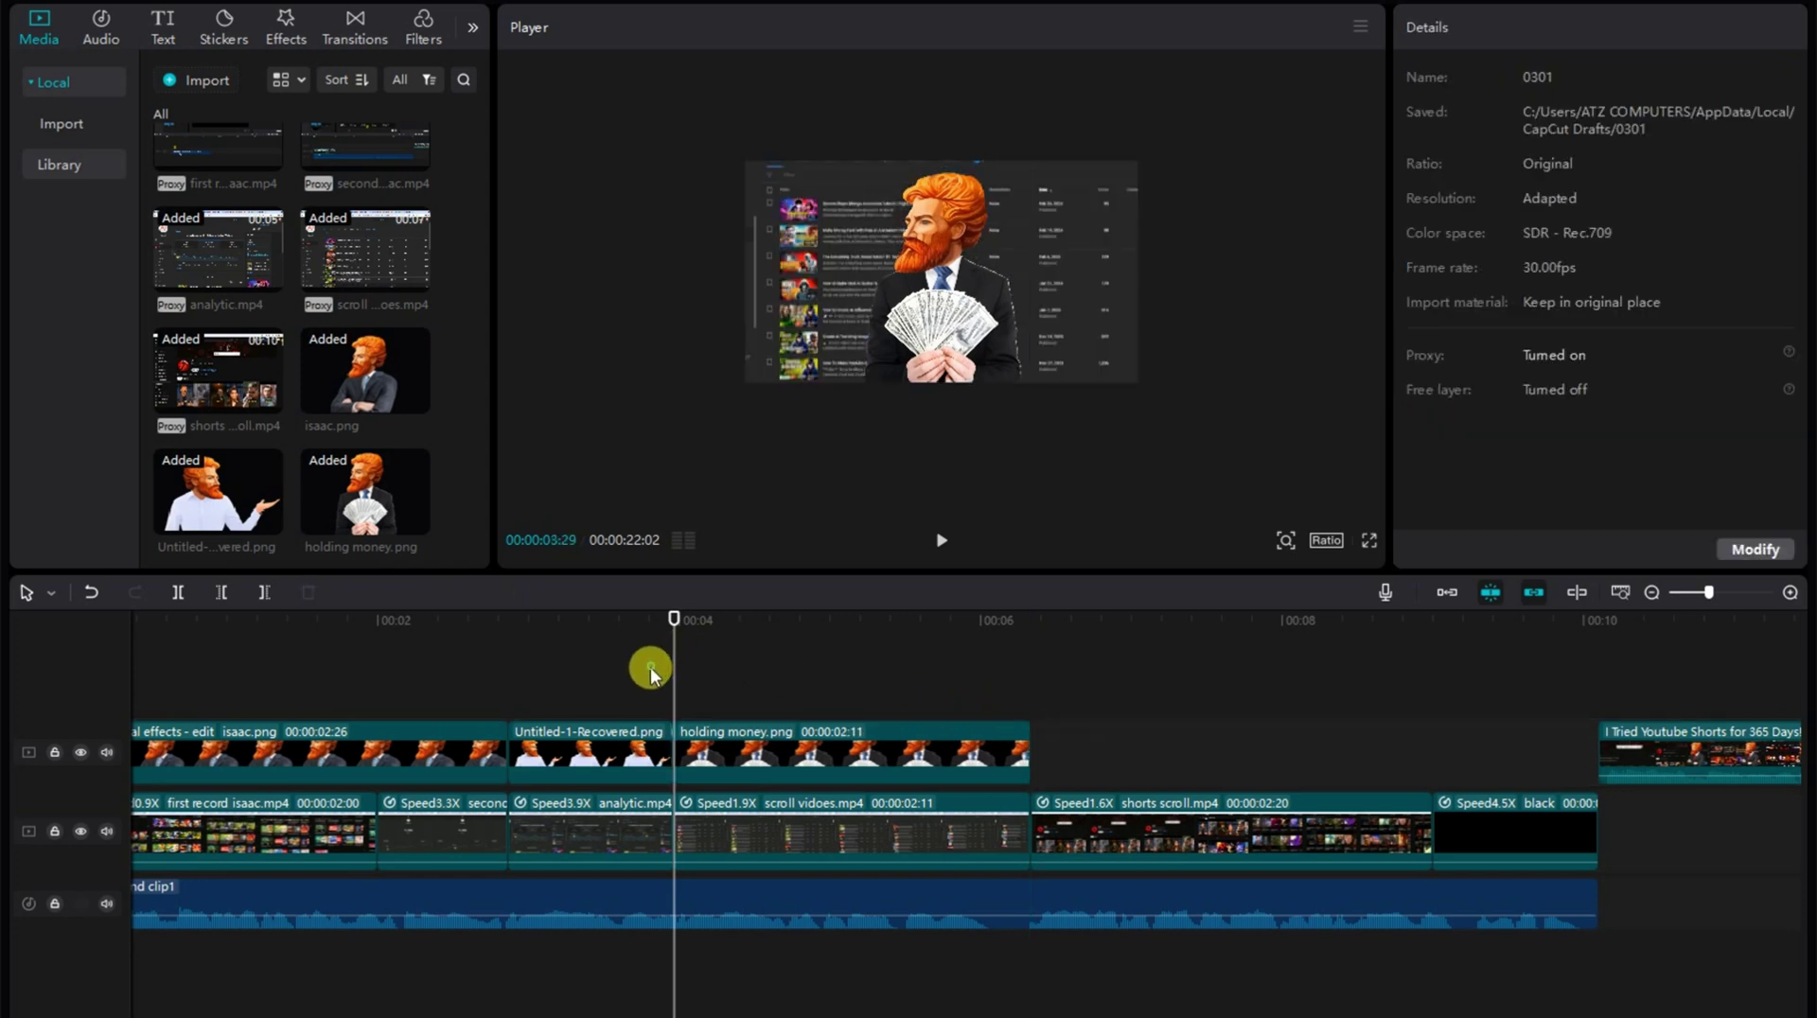
- At 00:00:04:07, keyframe the holding money.png character at 71% scale and position X 1118, Y -308
left_click_drag(667, 705, 714, 709)
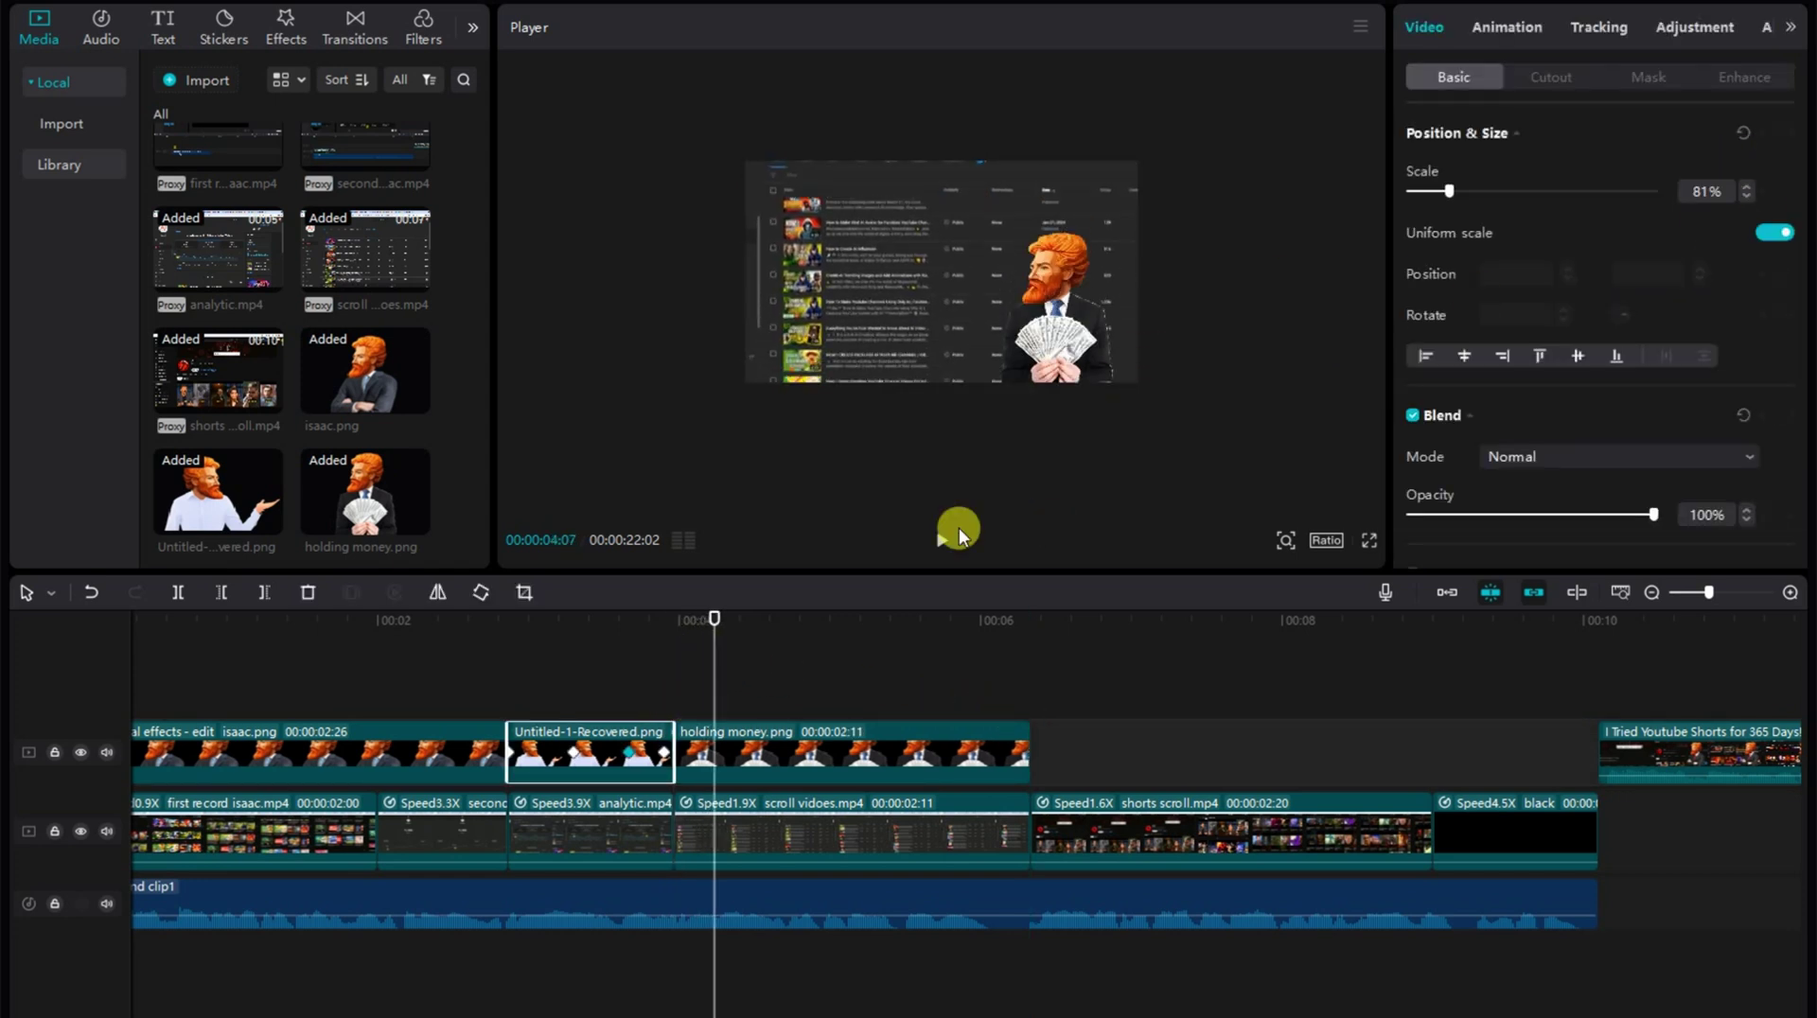
left_click(828, 755)
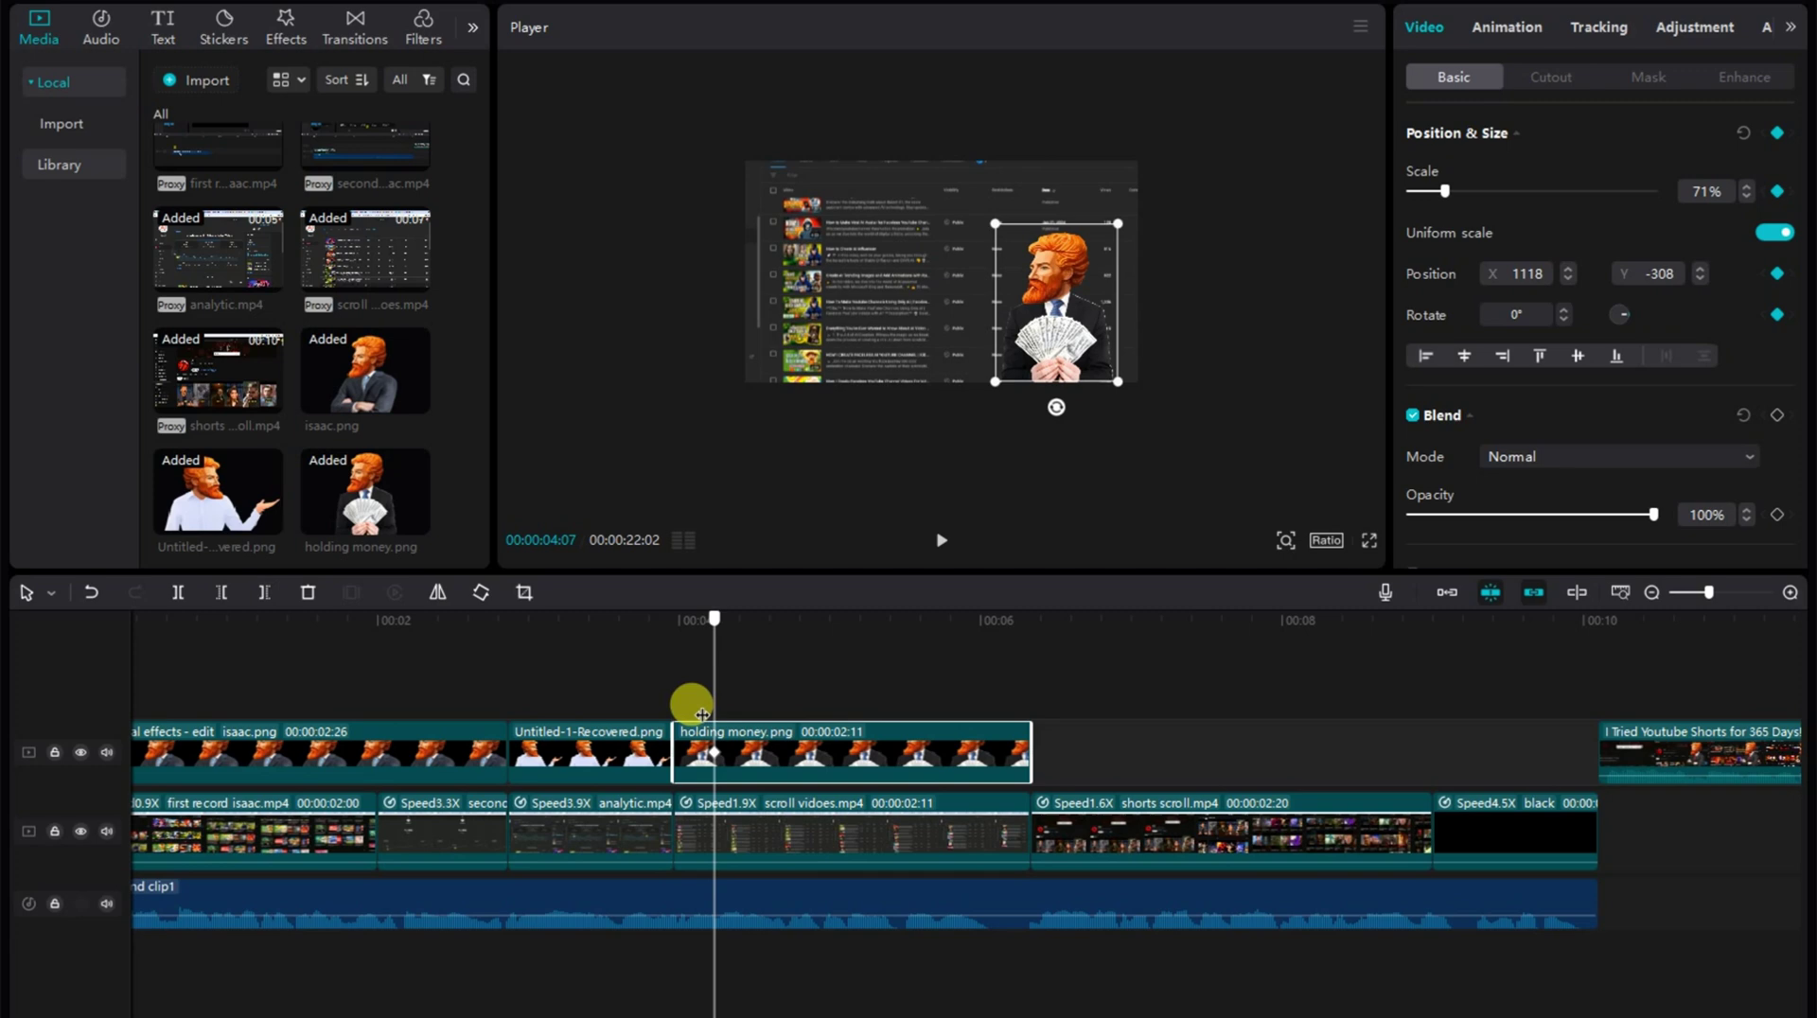
- At the holding money.png clip's start, move the character straight down below the frame and play back its entrance
left_click_drag(702, 715, 674, 716)
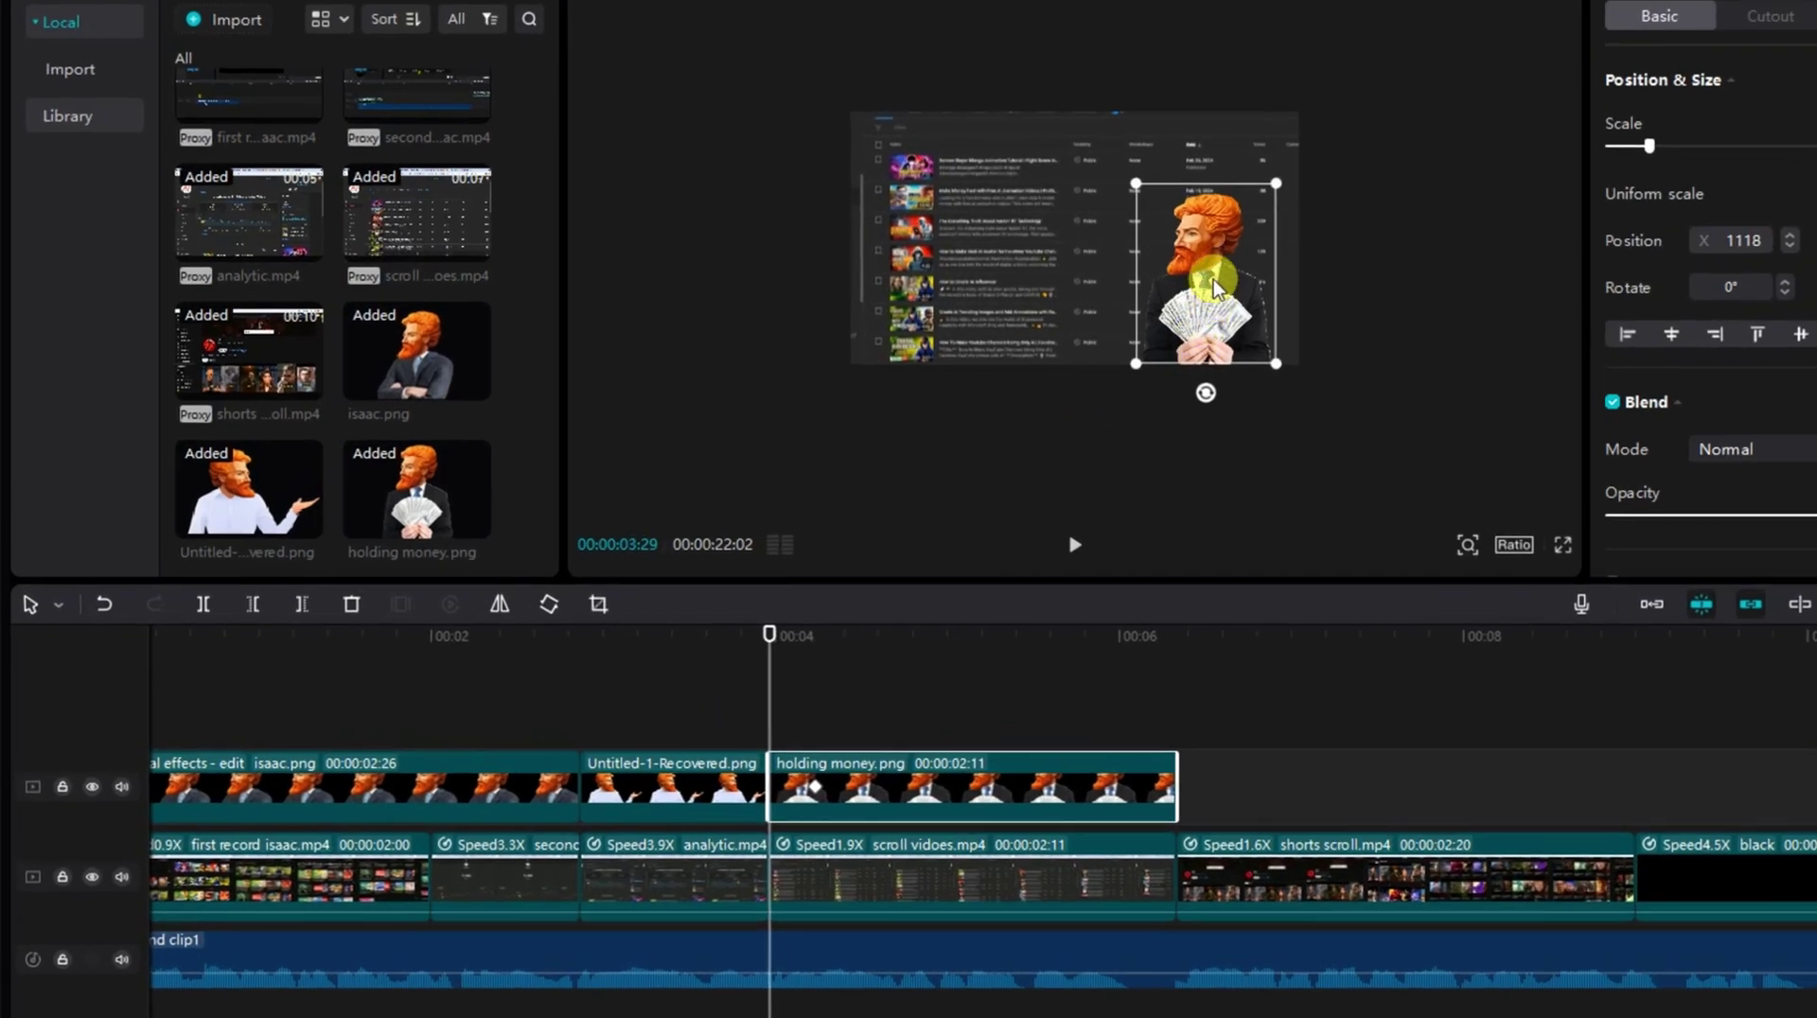
left_click_drag(1211, 301, 1202, 466)
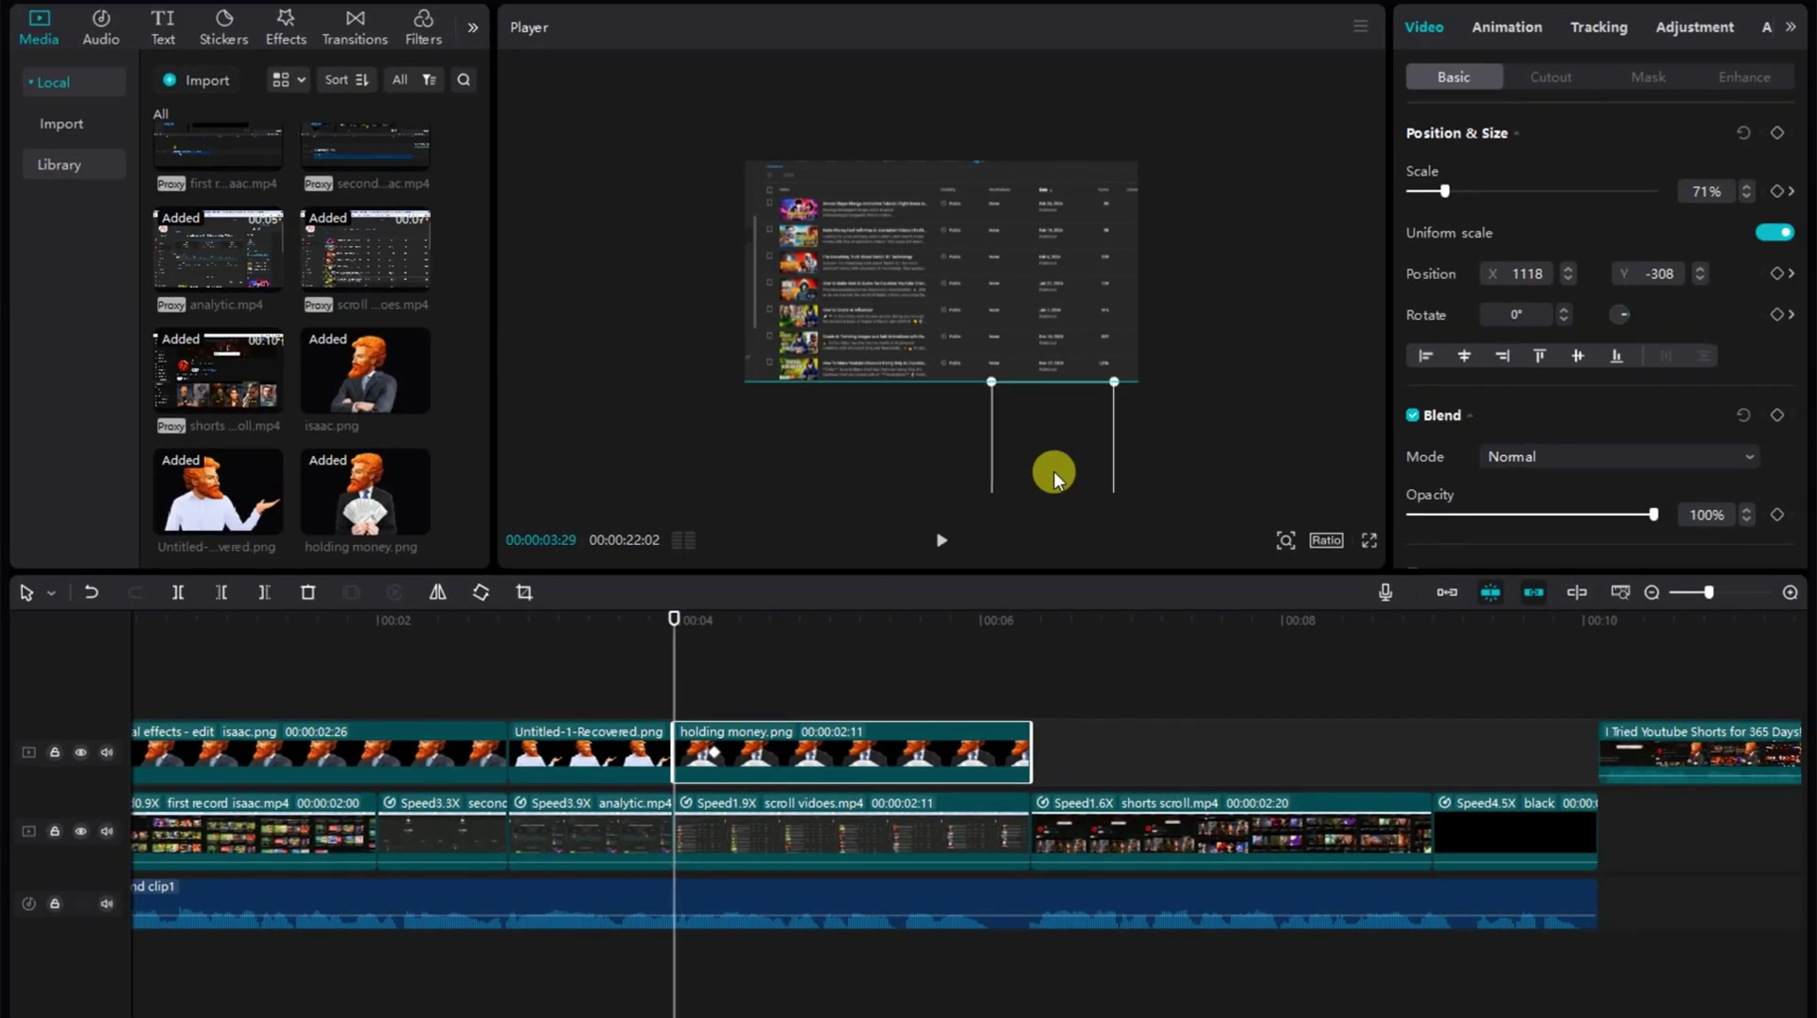
left_click_drag(1053, 471, 1053, 471)
left_click_drag(675, 683, 632, 677)
key("space")
key("space")
left_click_drag(766, 698, 566, 698)
key("space")
key("space")
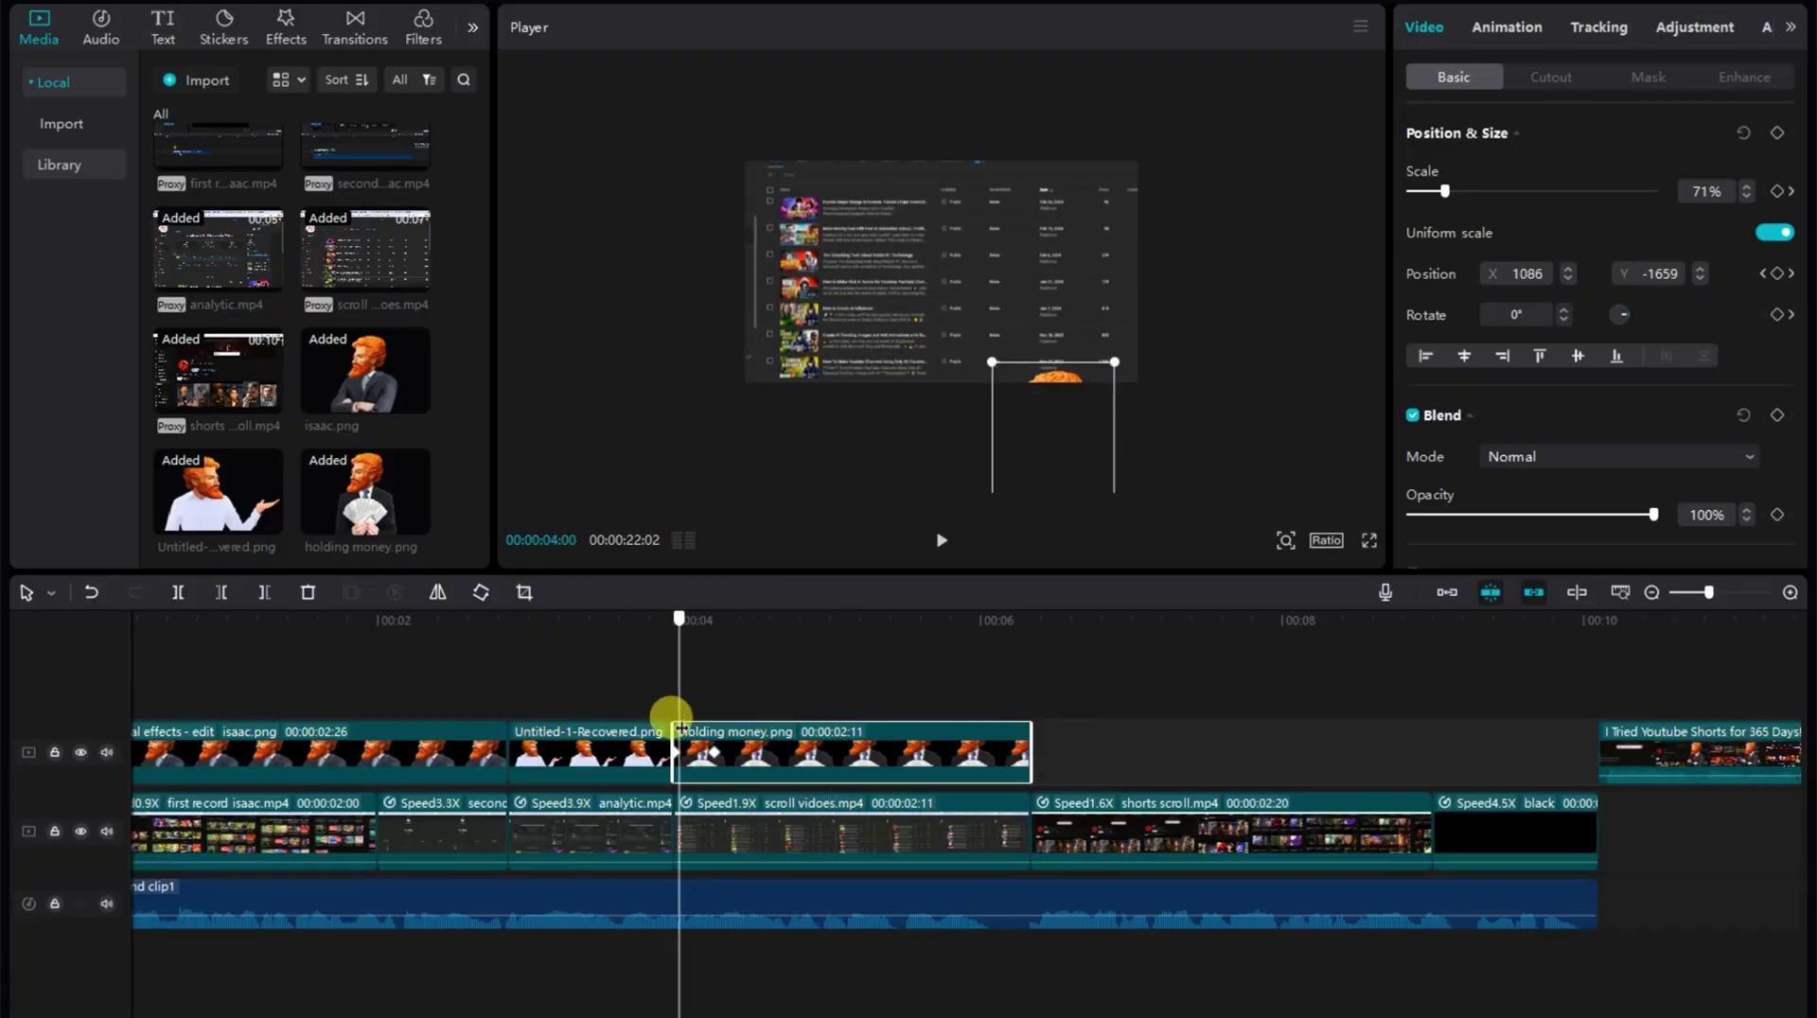
- At 00:00:04:09, keyframe the holding money.png character at 82% scale, then advance a few frames
left_click_drag(678, 728, 816, 681)
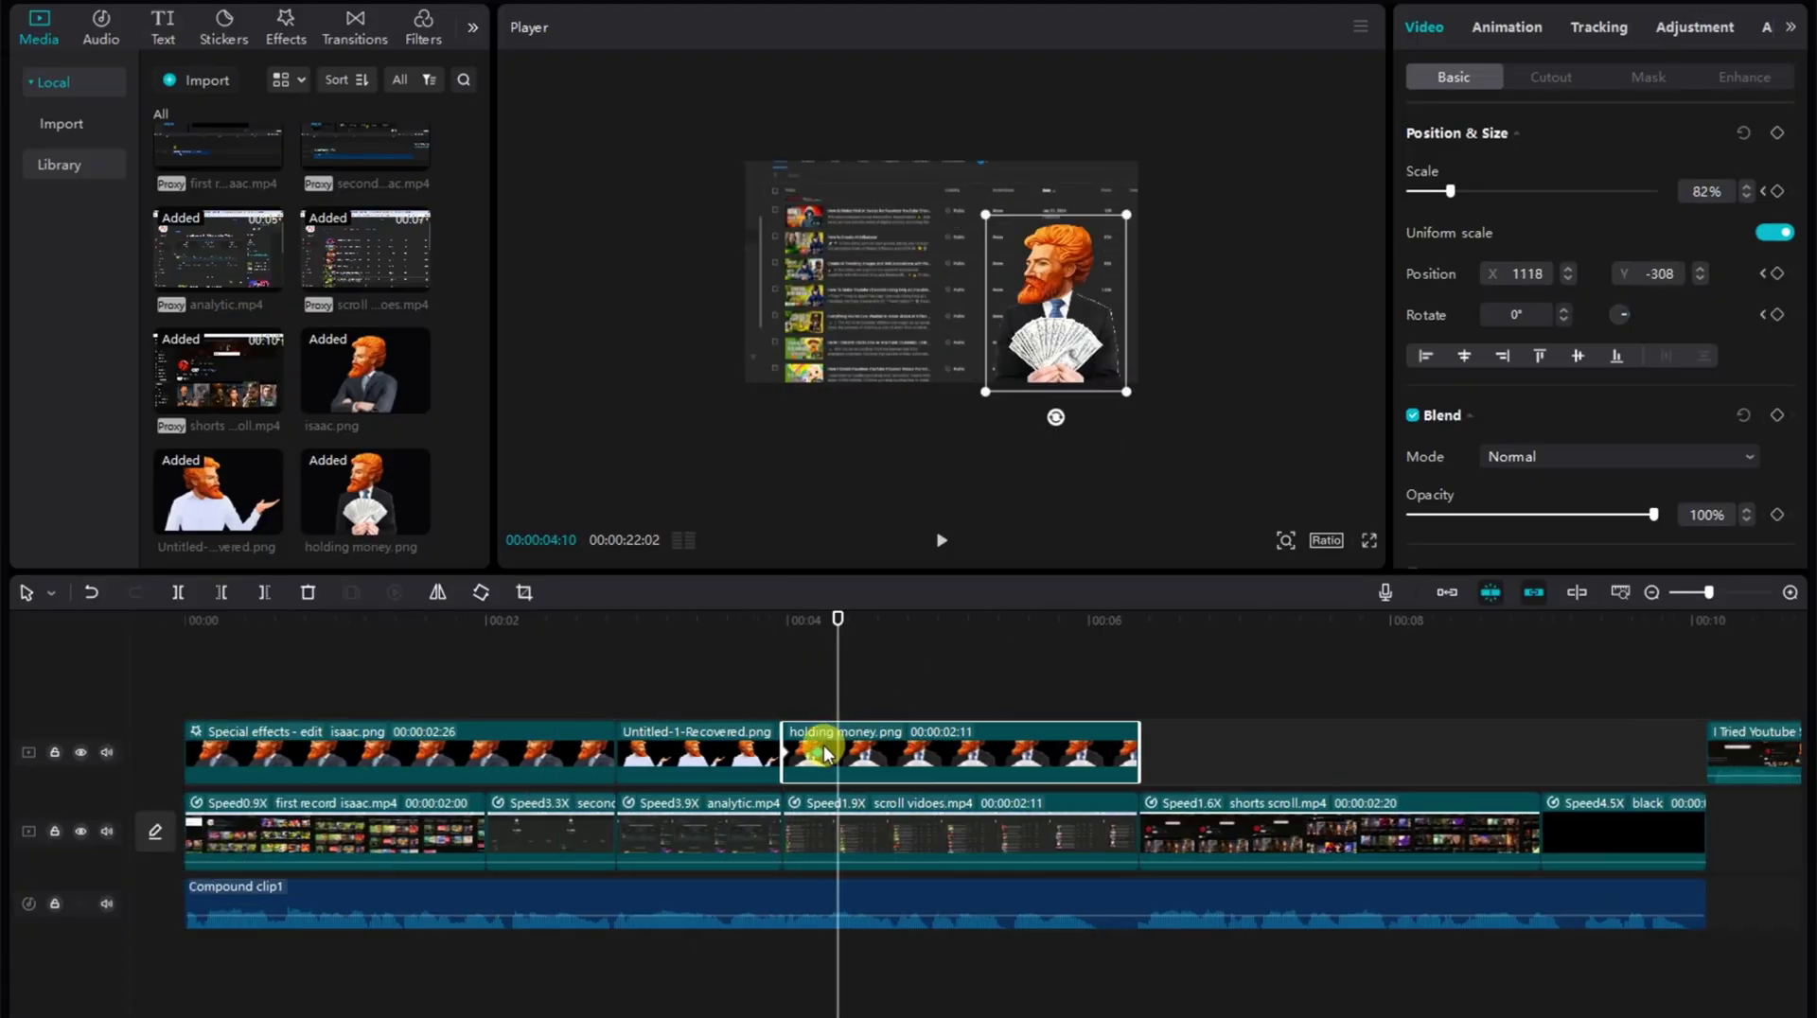
left_click_drag(842, 720, 817, 720)
key("Right")
key("Right")
key("Right")
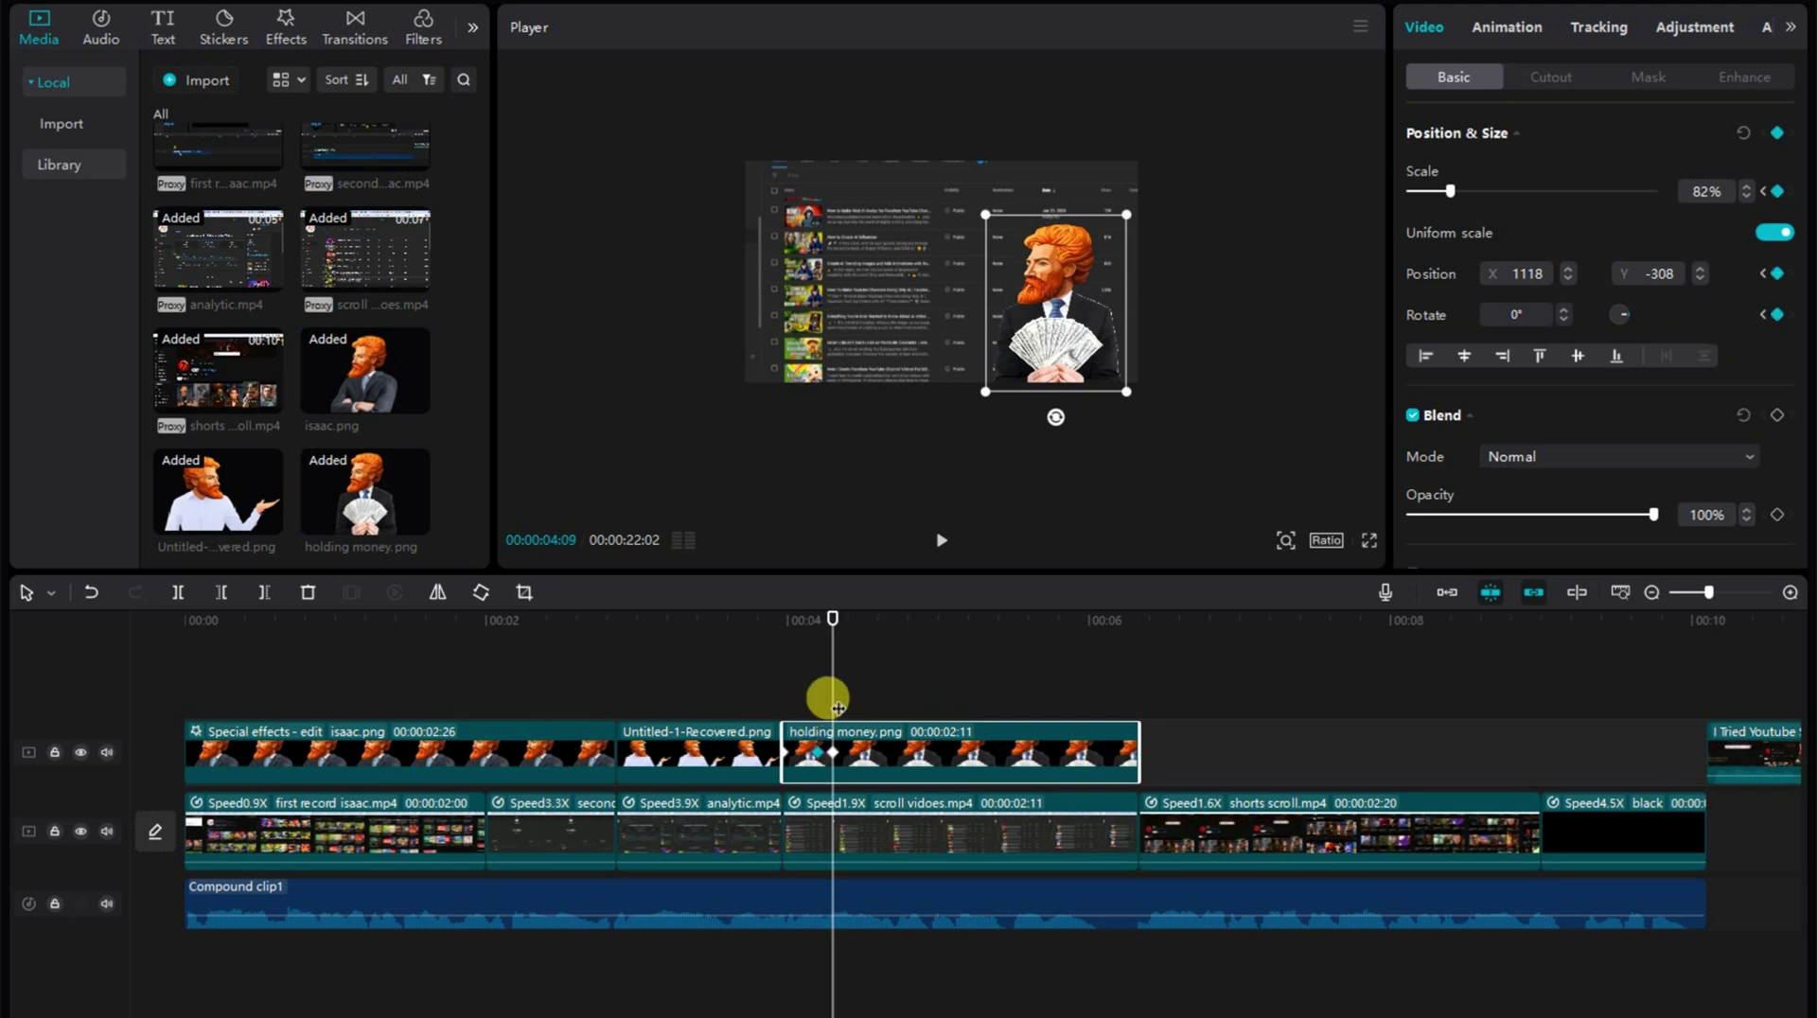
key("Right")
key("Right")
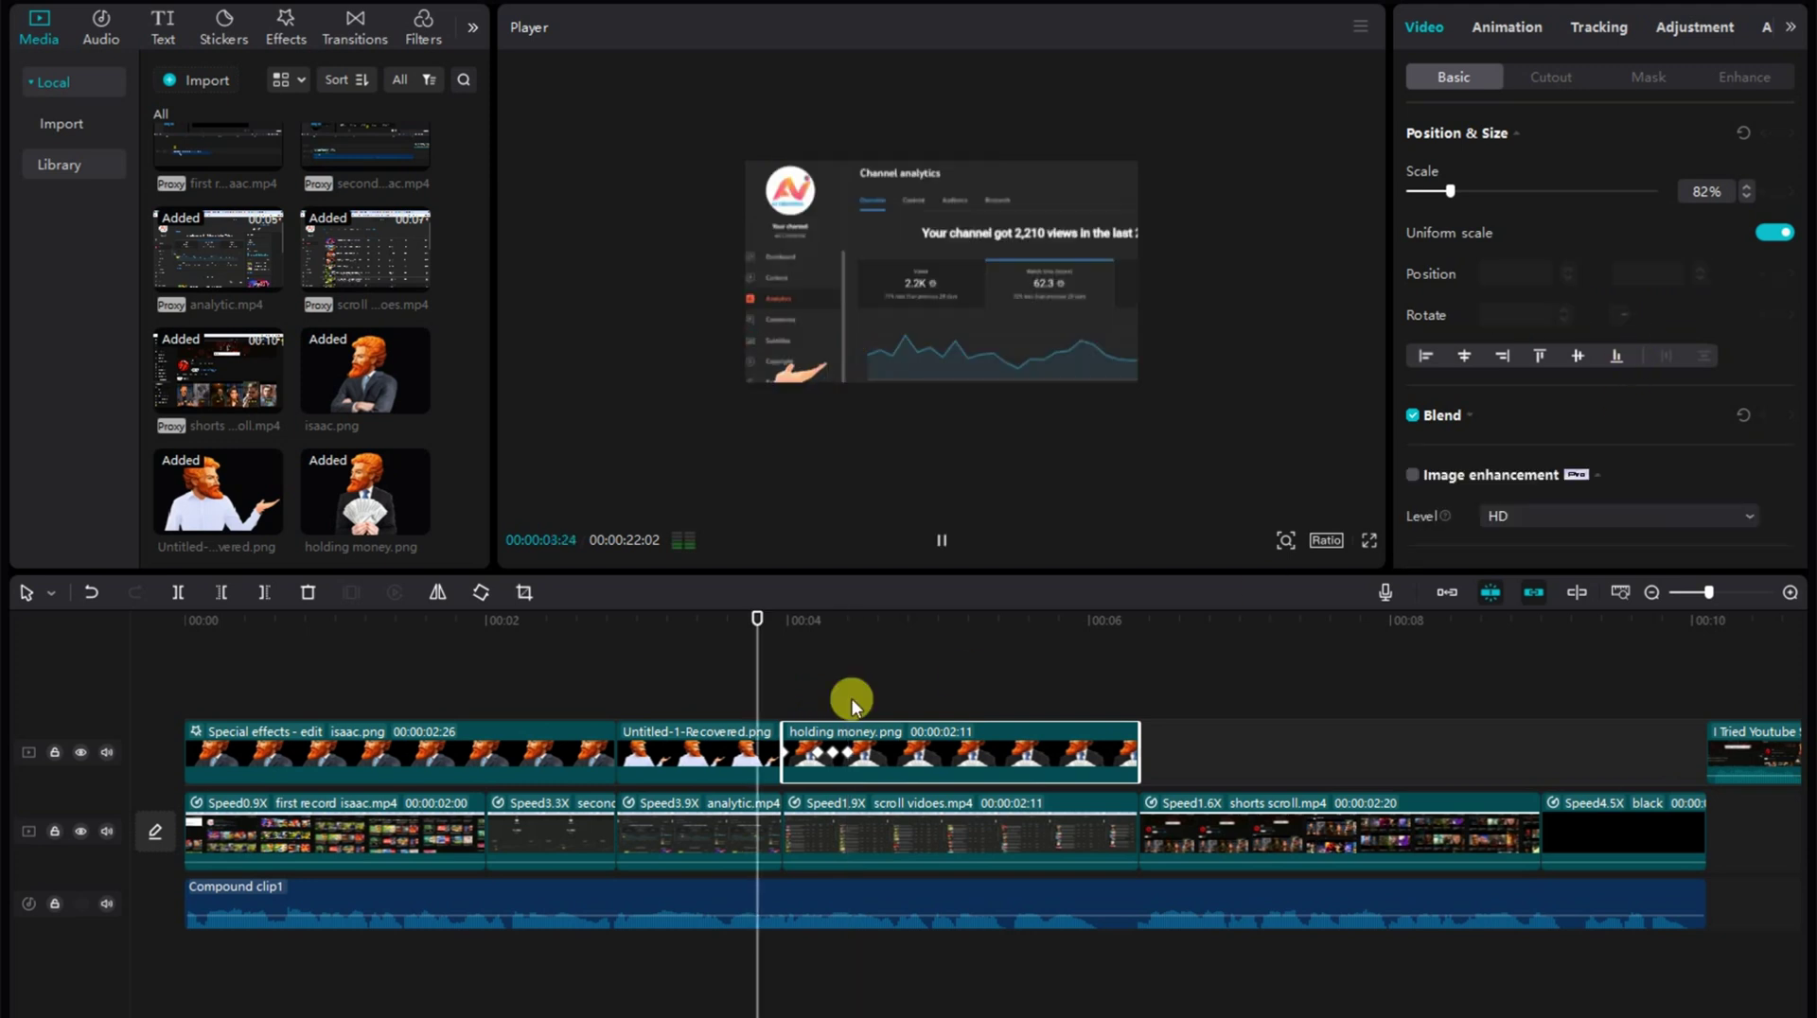
- At 00:00:04:12, keyframe the holding money.png character at 94% scale, X 1171, Y -356 and -9° rotation, and play it back
key("space")
left_click_drag(1539, 314, 1500, 308)
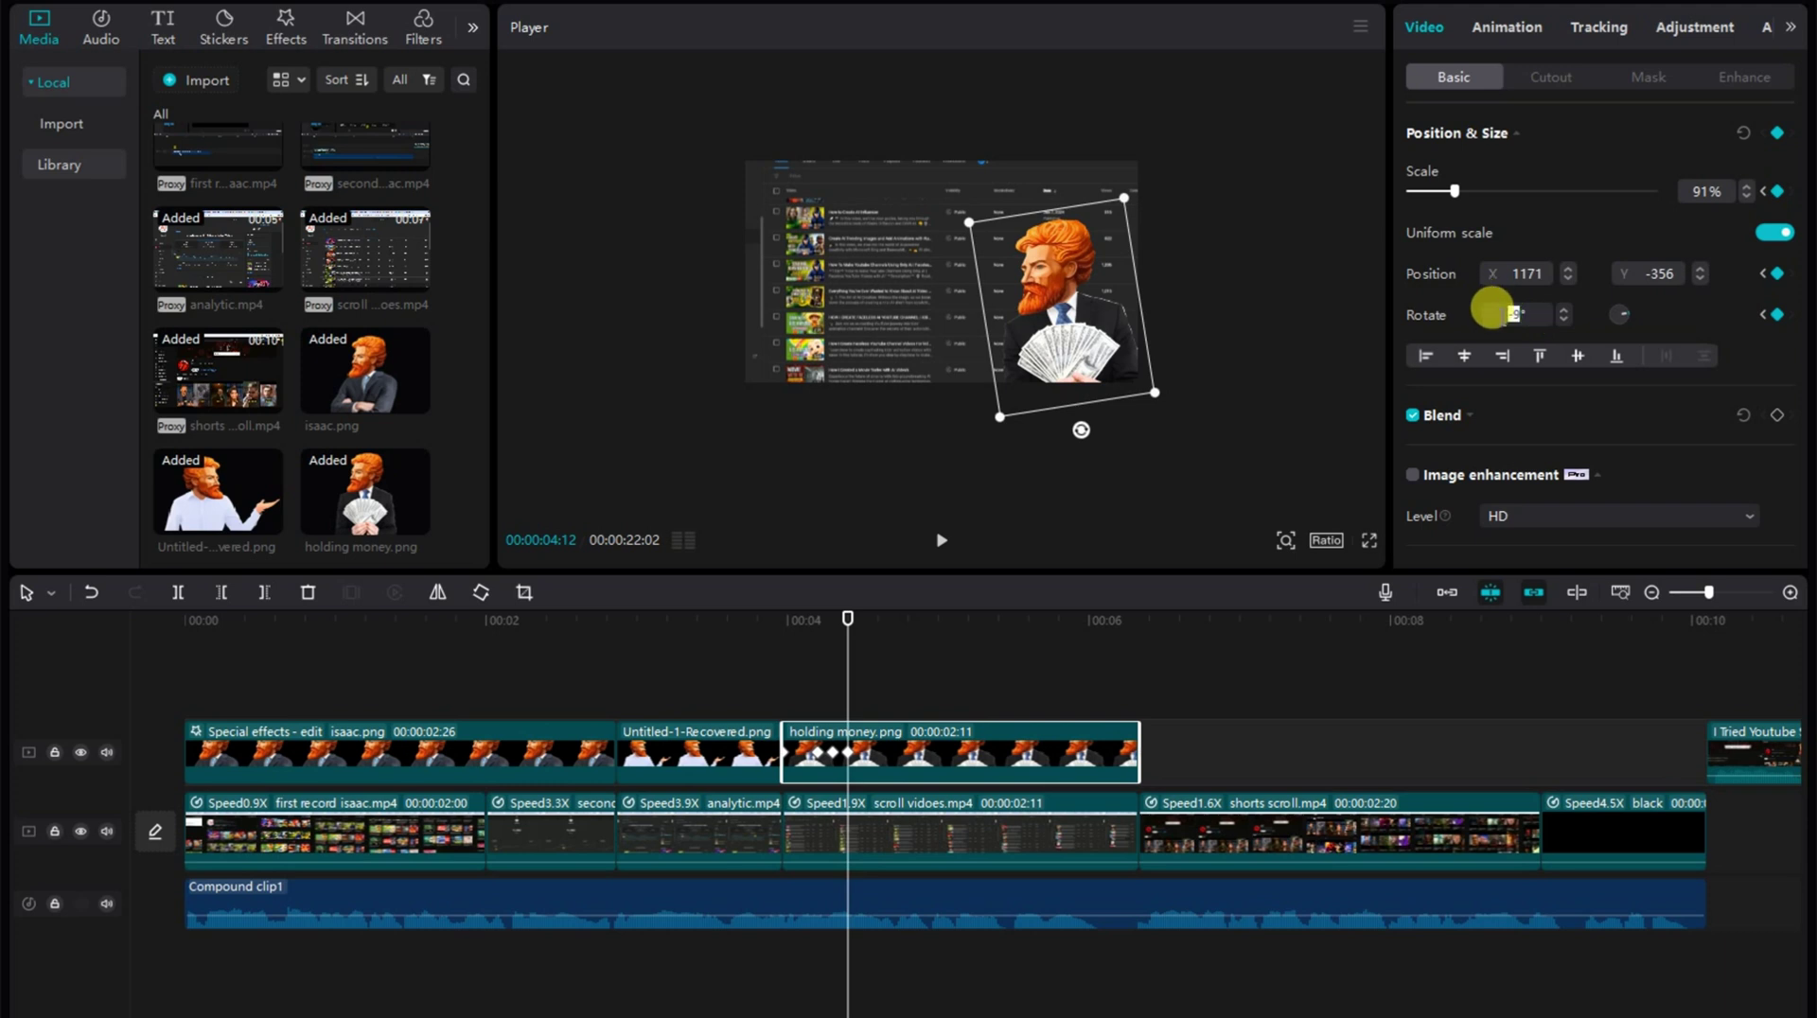
type("-12")
key("Return")
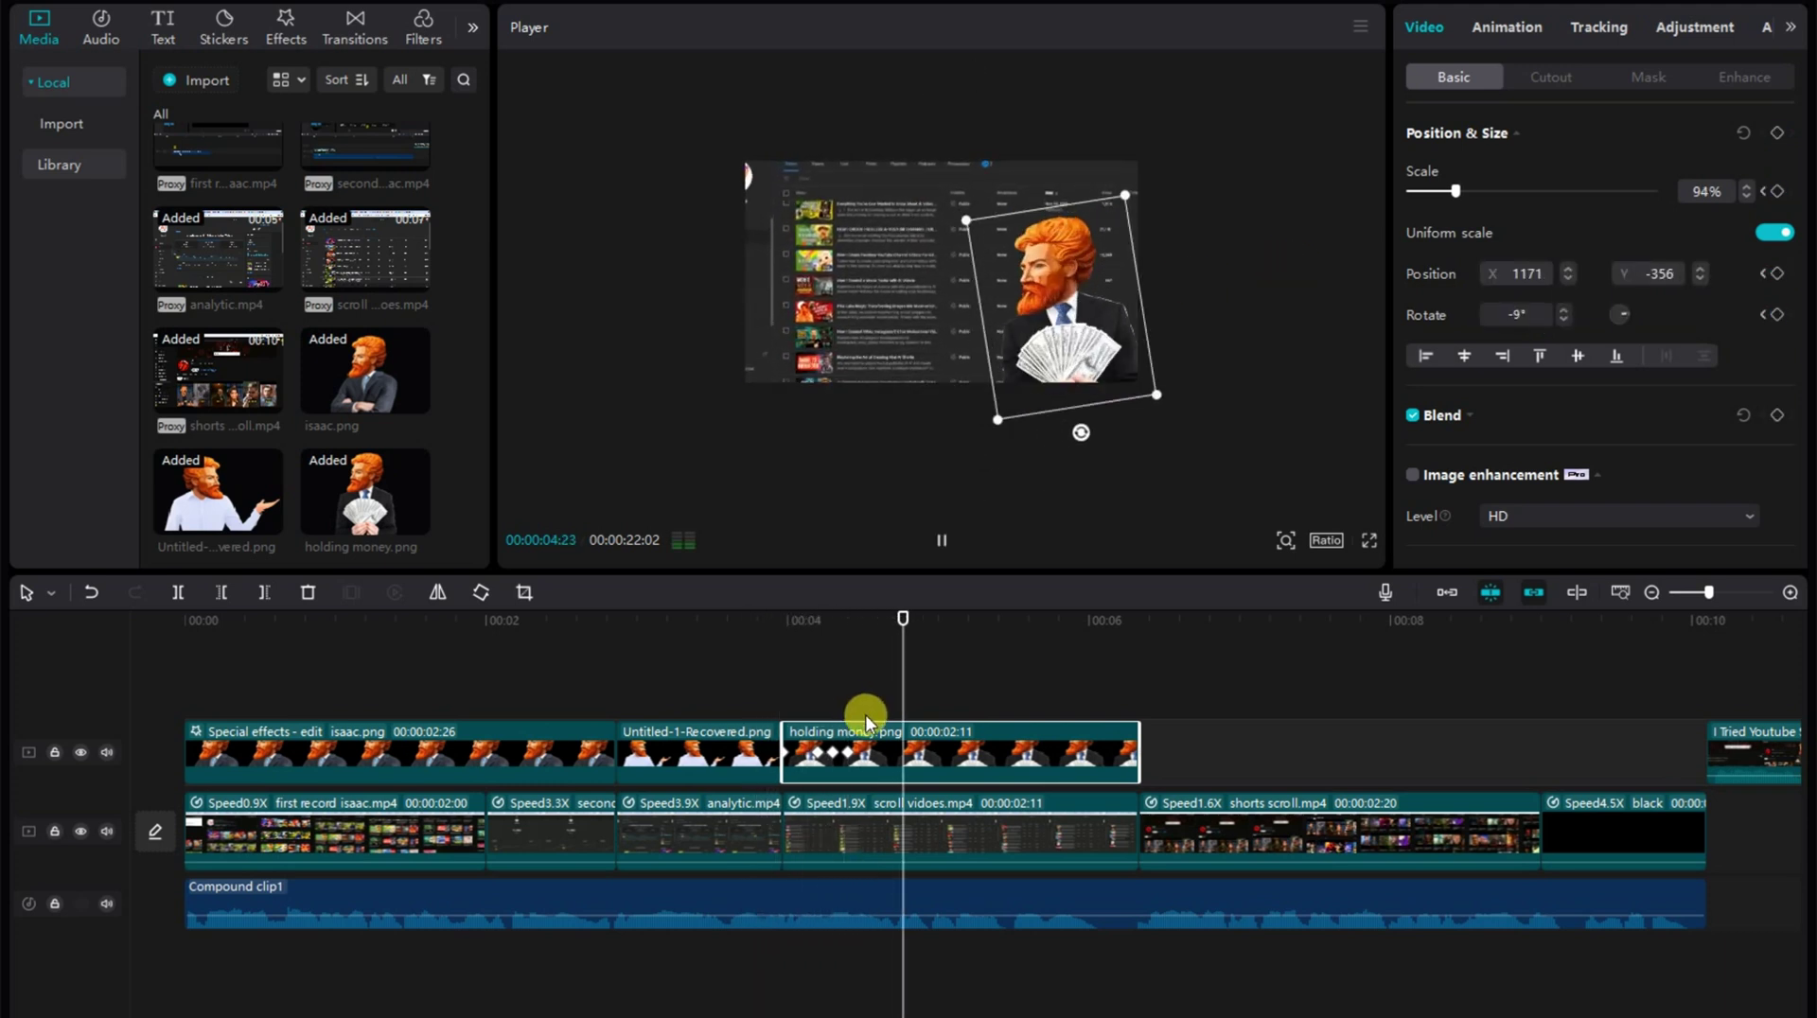
key("space")
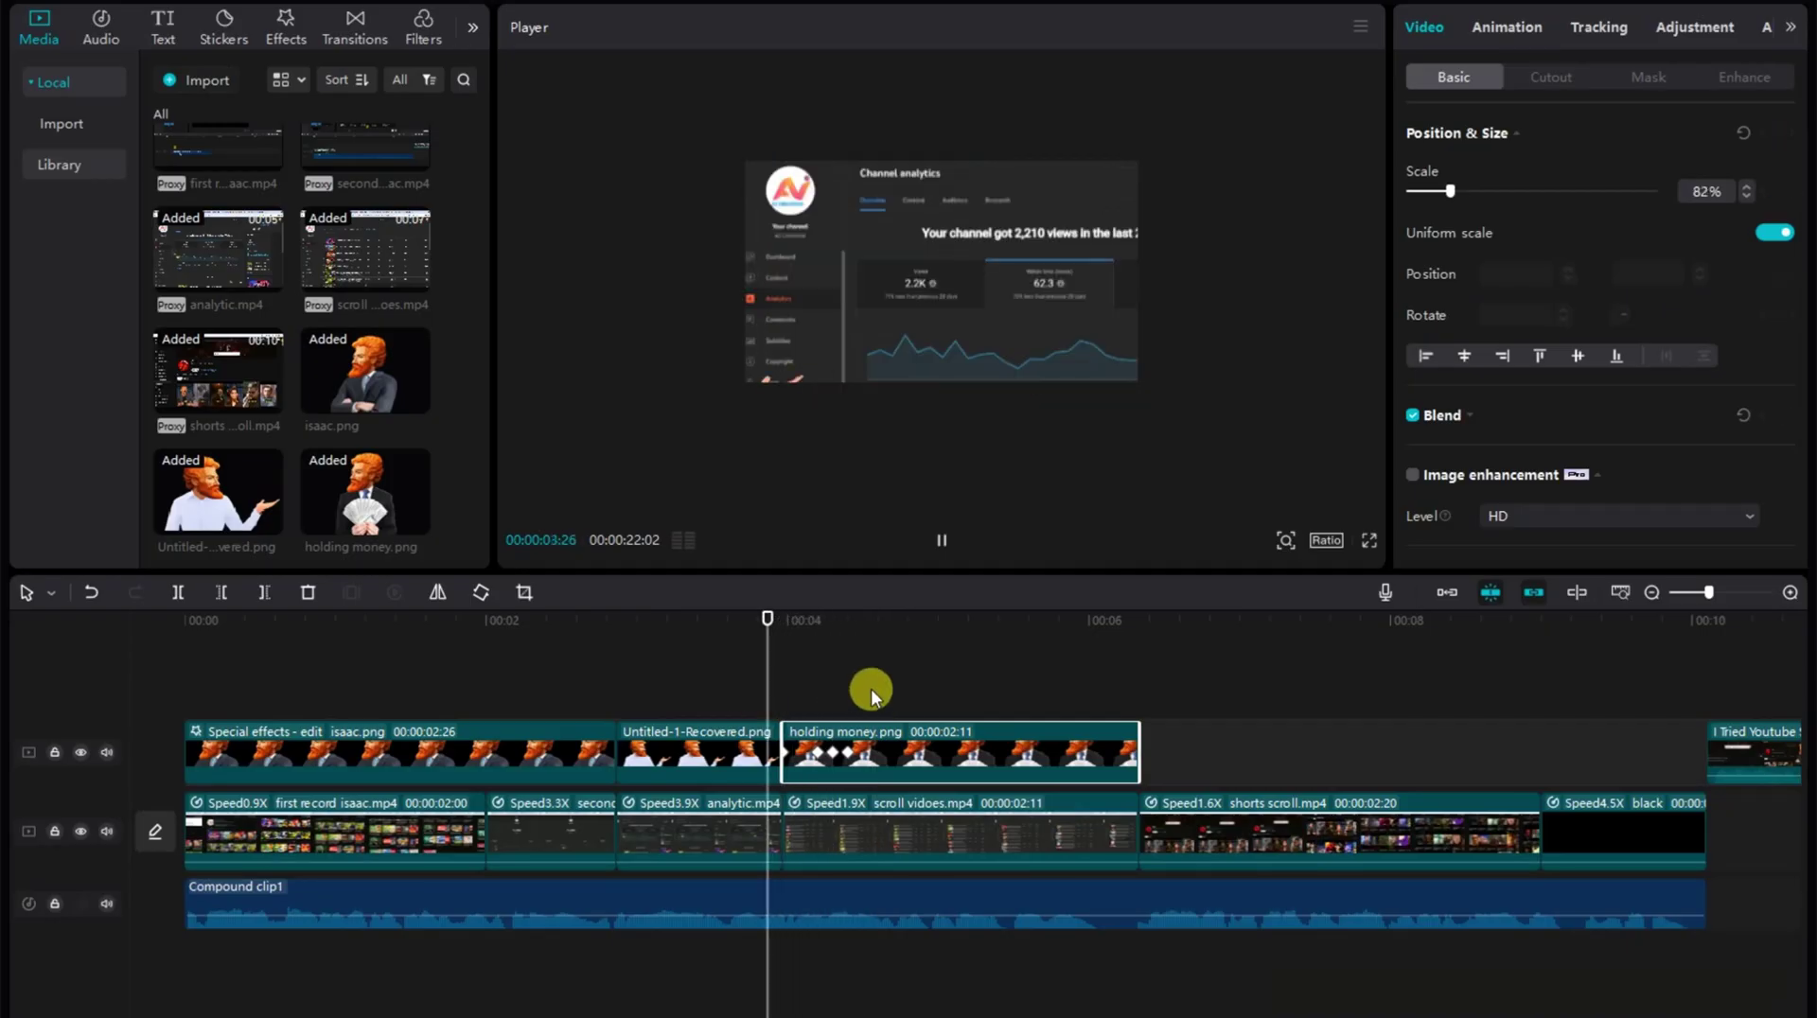
key("space")
- Set the holding money.png character's last keyframe to 91% scale and -12° rotation, and shorten the clip to 00:00:01:23
left_click_drag(917, 698, 842, 698)
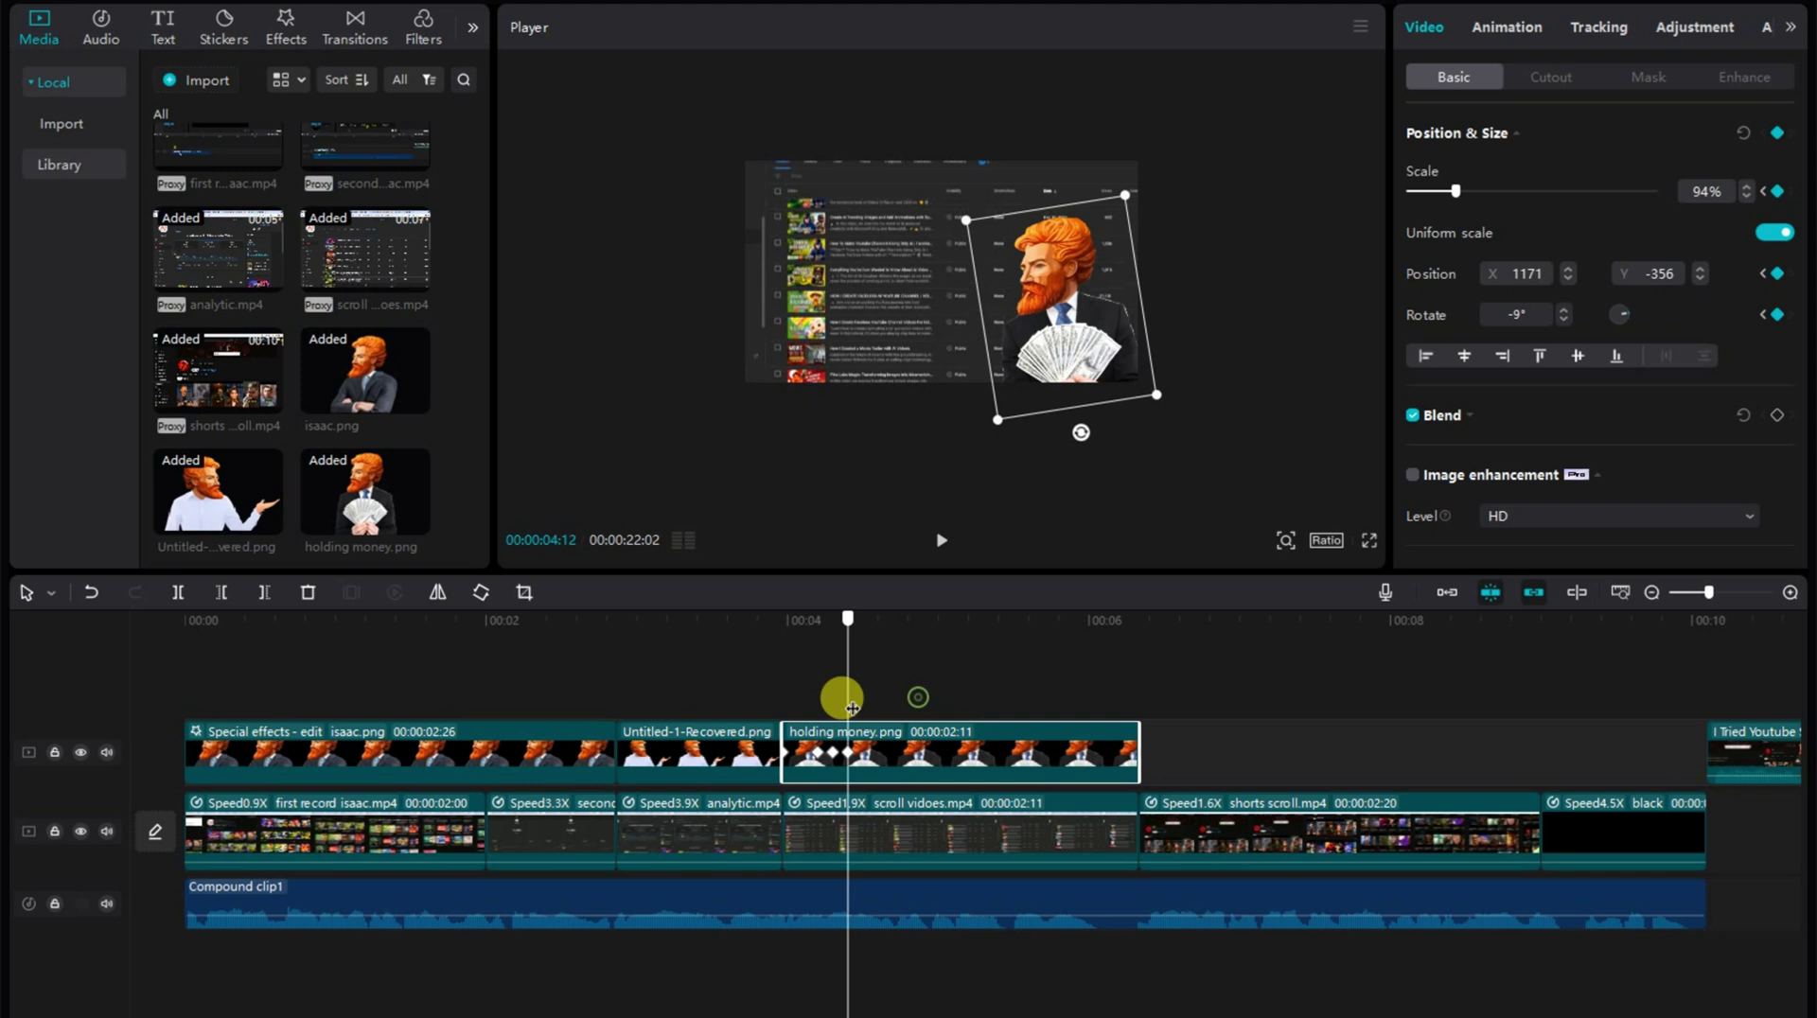
left_click(851, 769)
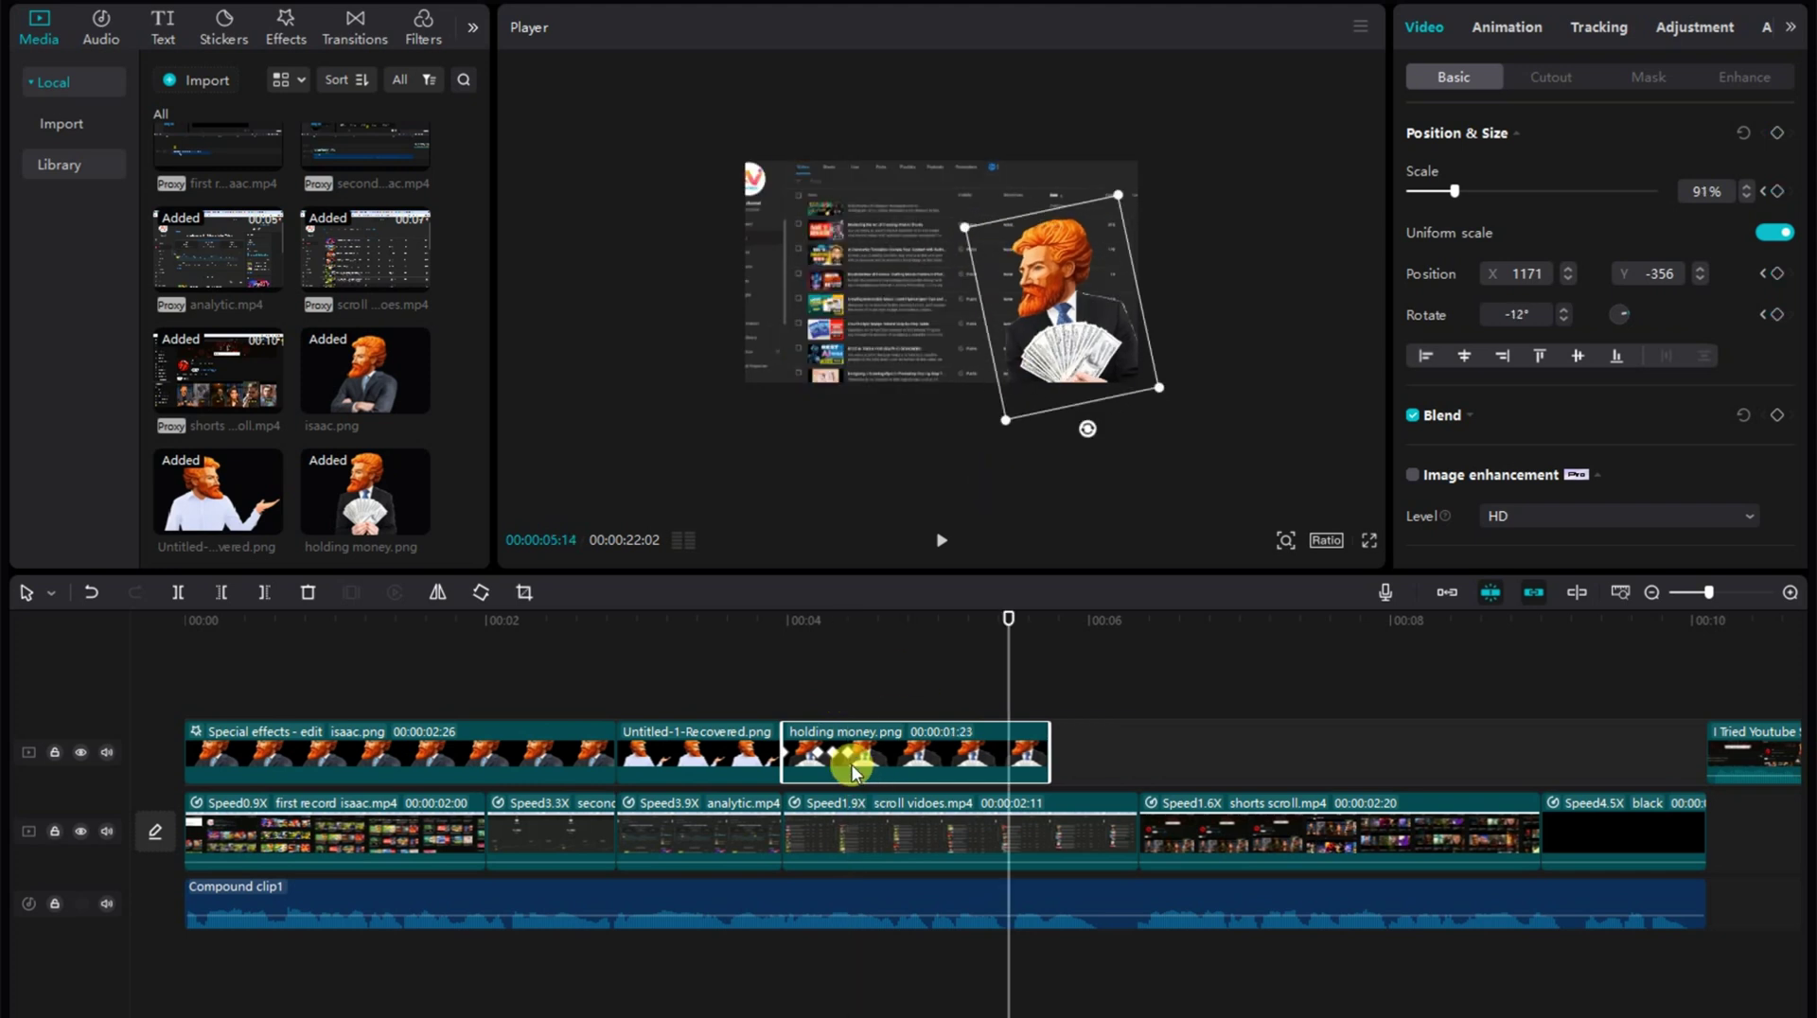
- At 00:00:05:14, keyframe the holding money.png character moved left to about mid-frame, and play back the move
left_click_drag(1065, 357, 963, 358)
left_click_drag(1009, 717, 787, 696)
key("space")
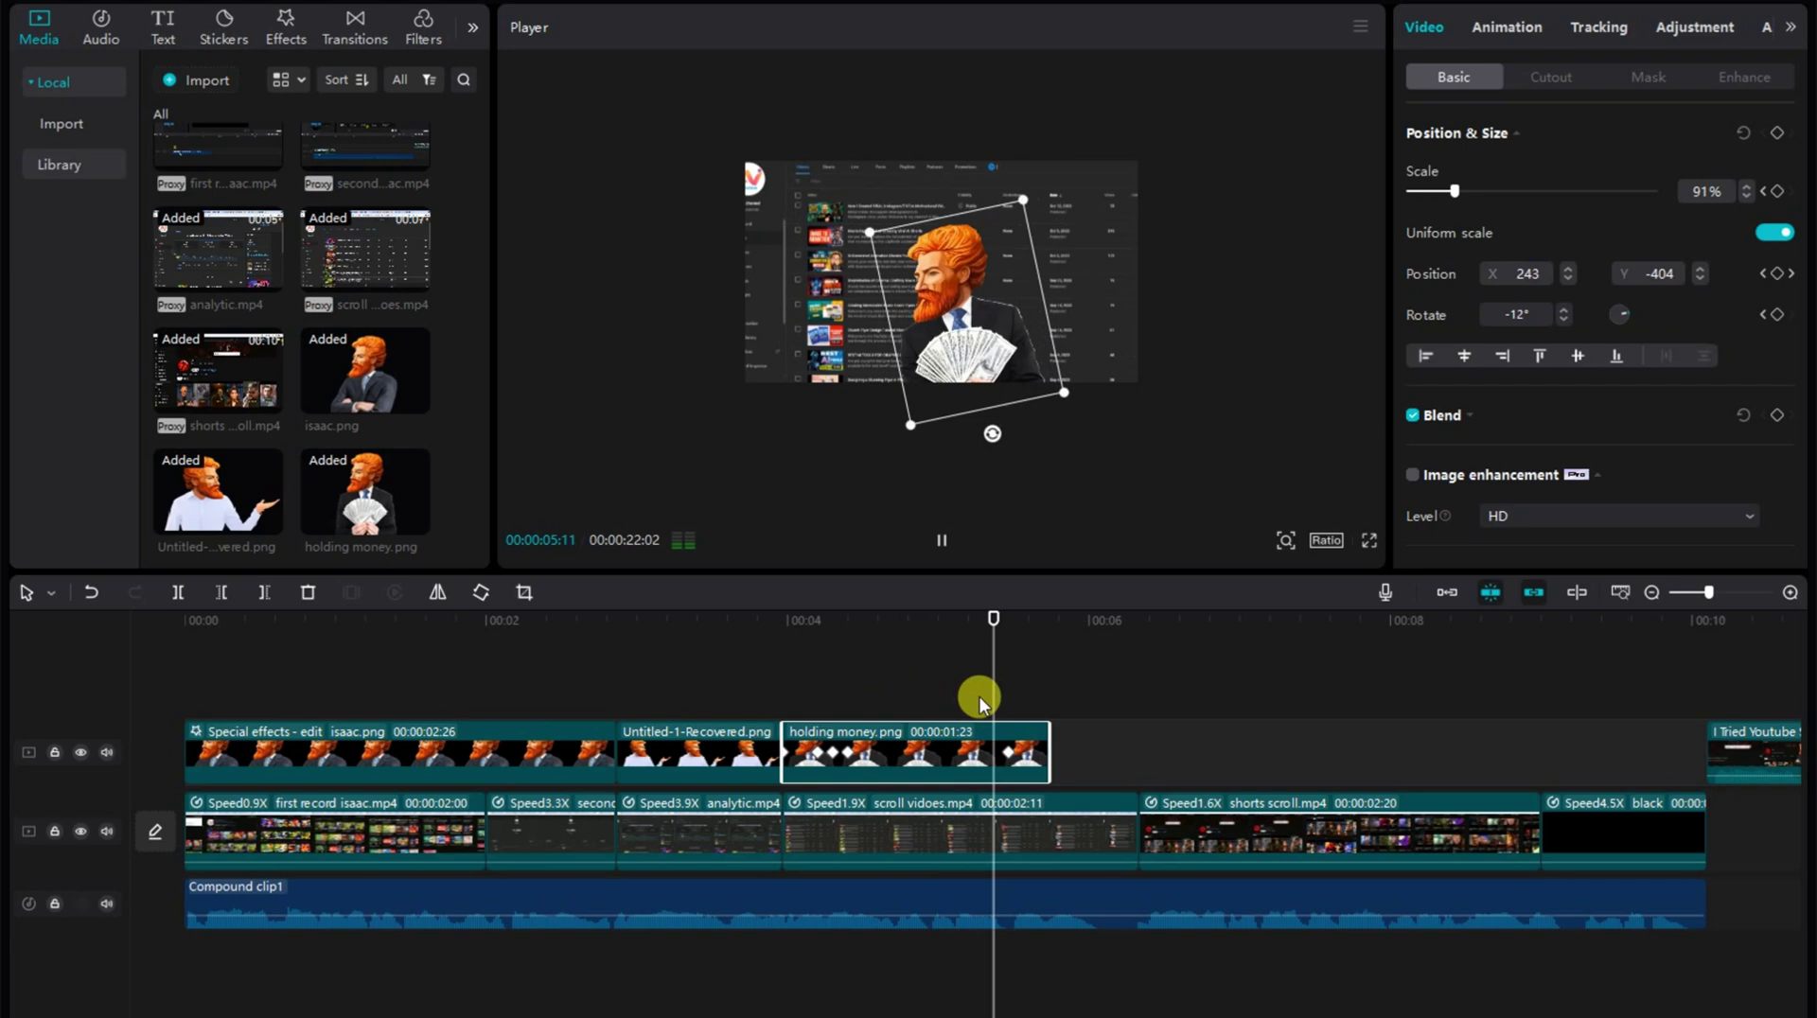
- Place doubt.png above holding money.png at 00:00:05:09, and keyframe it at 86% scale, X 1231, Y -301 and -12° rotation
left_click_drag(217, 491, 1016, 662)
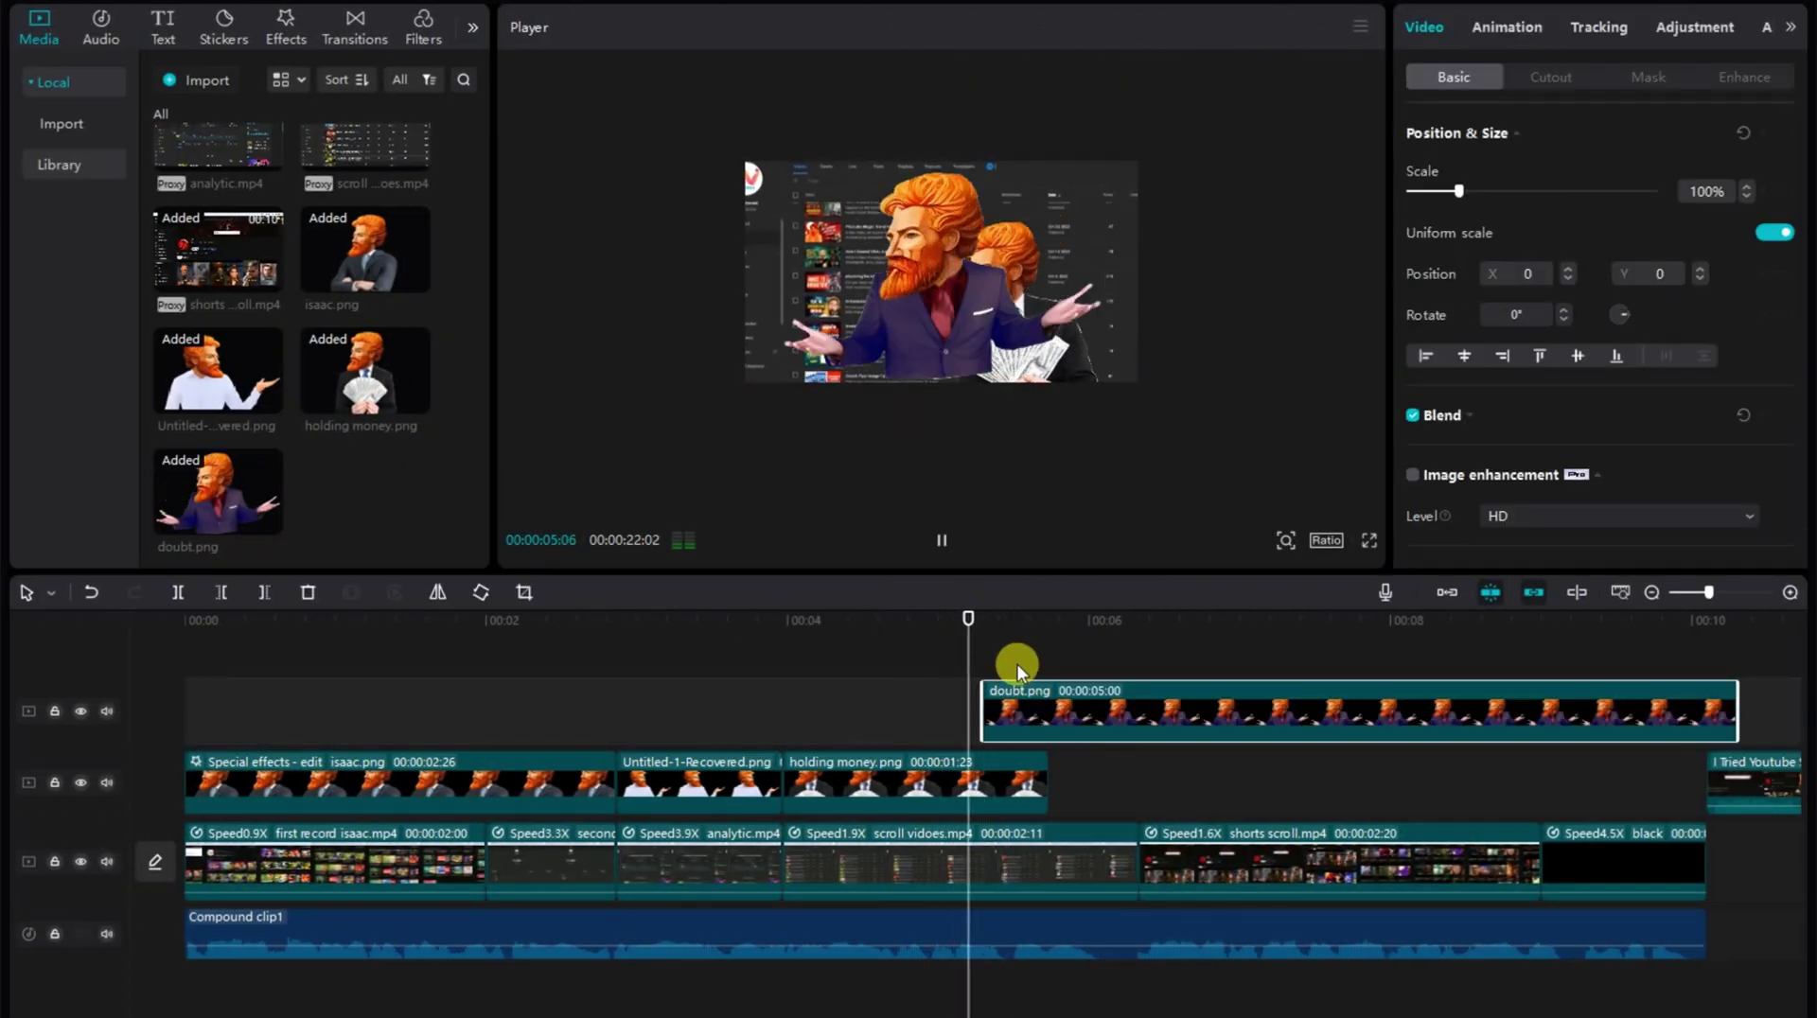
mouse_move(928, 350)
left_mouse_down()
mouse_move(952, 326)
mouse_move(960, 360)
left_mouse_up()
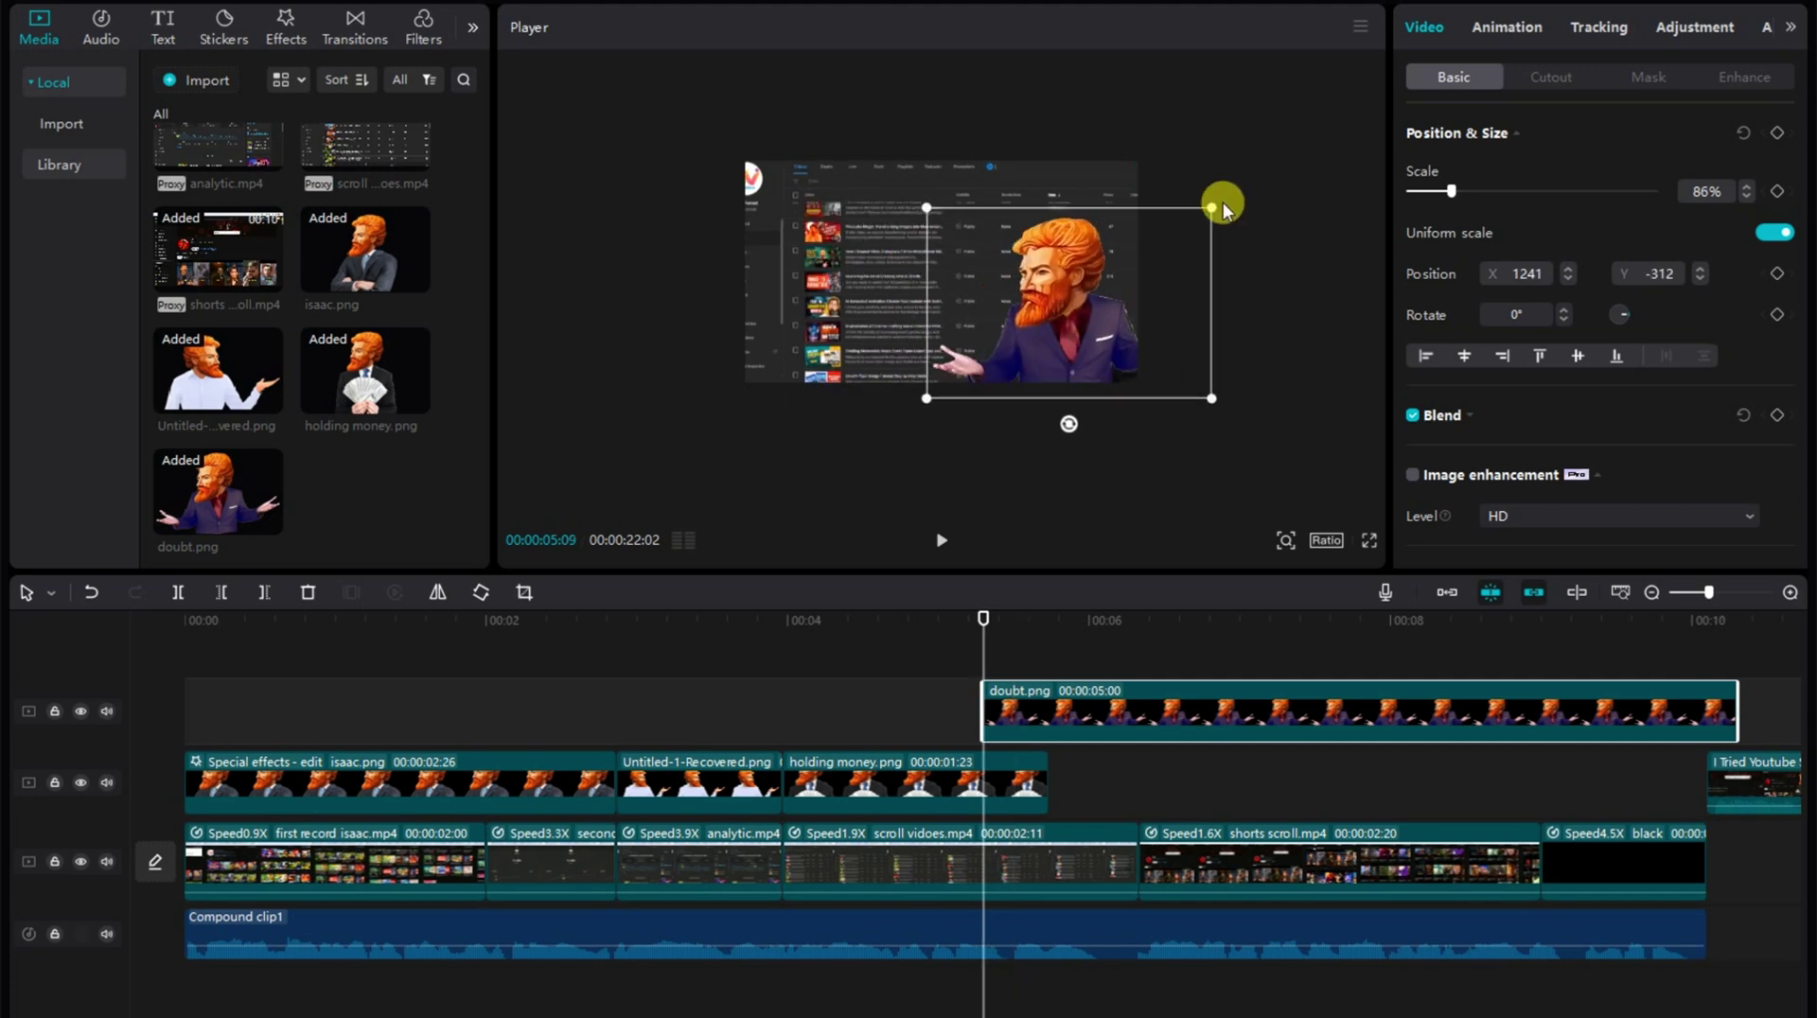
left_click_drag(1618, 314, 1629, 309)
left_click_drag(1085, 356, 1093, 420)
left_click(1778, 135)
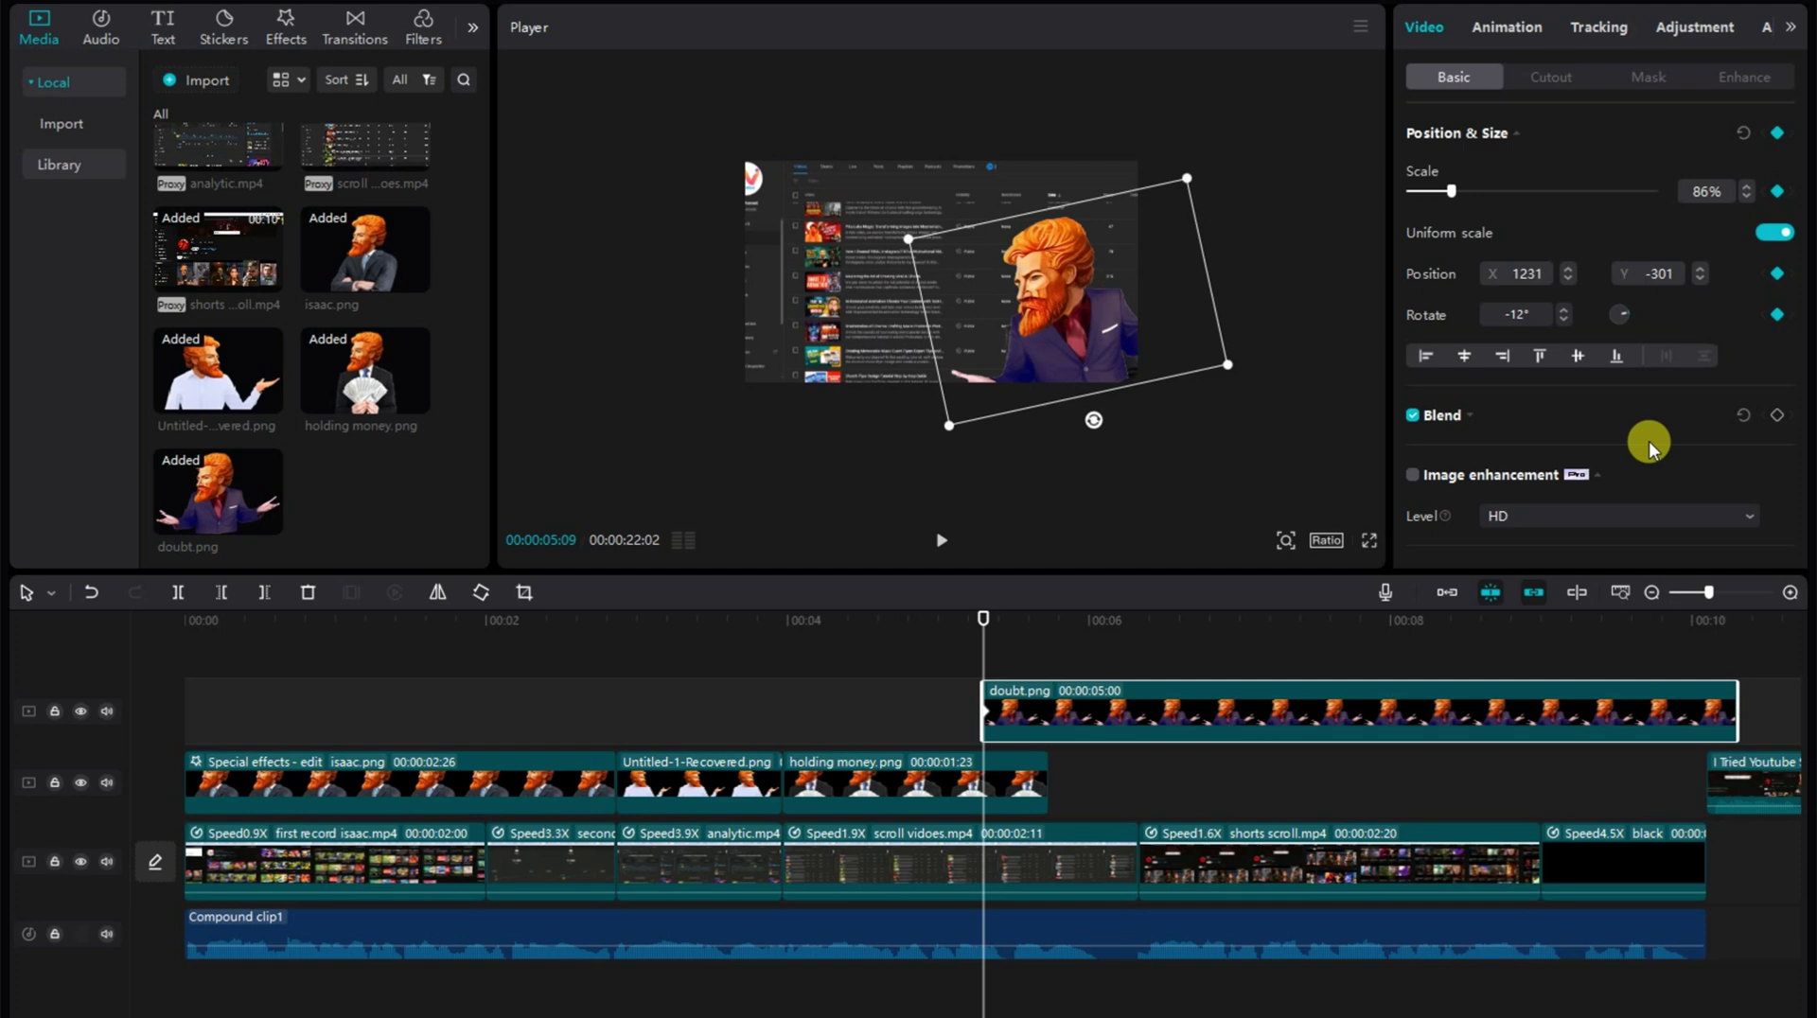
- Expand doubt.png's Blend settings and add an opacity keyframe at the clip's start
scroll(1546, 358, "down", 3)
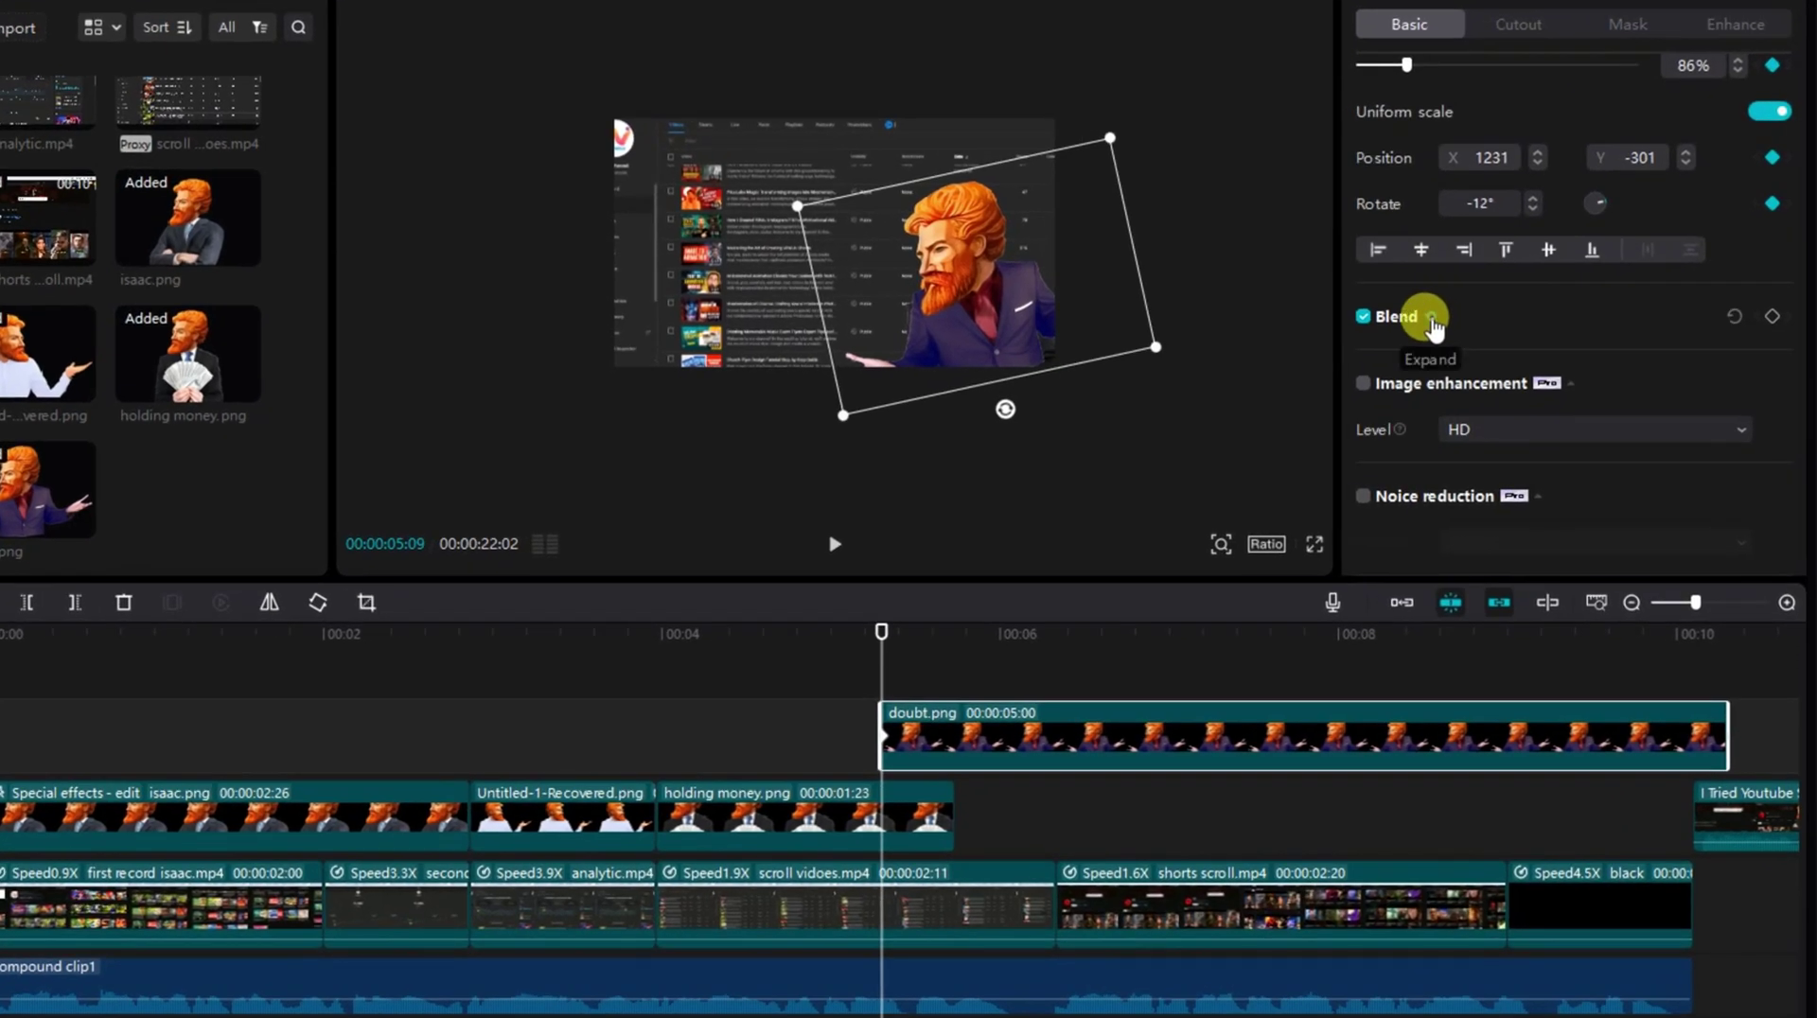
left_click(1431, 318)
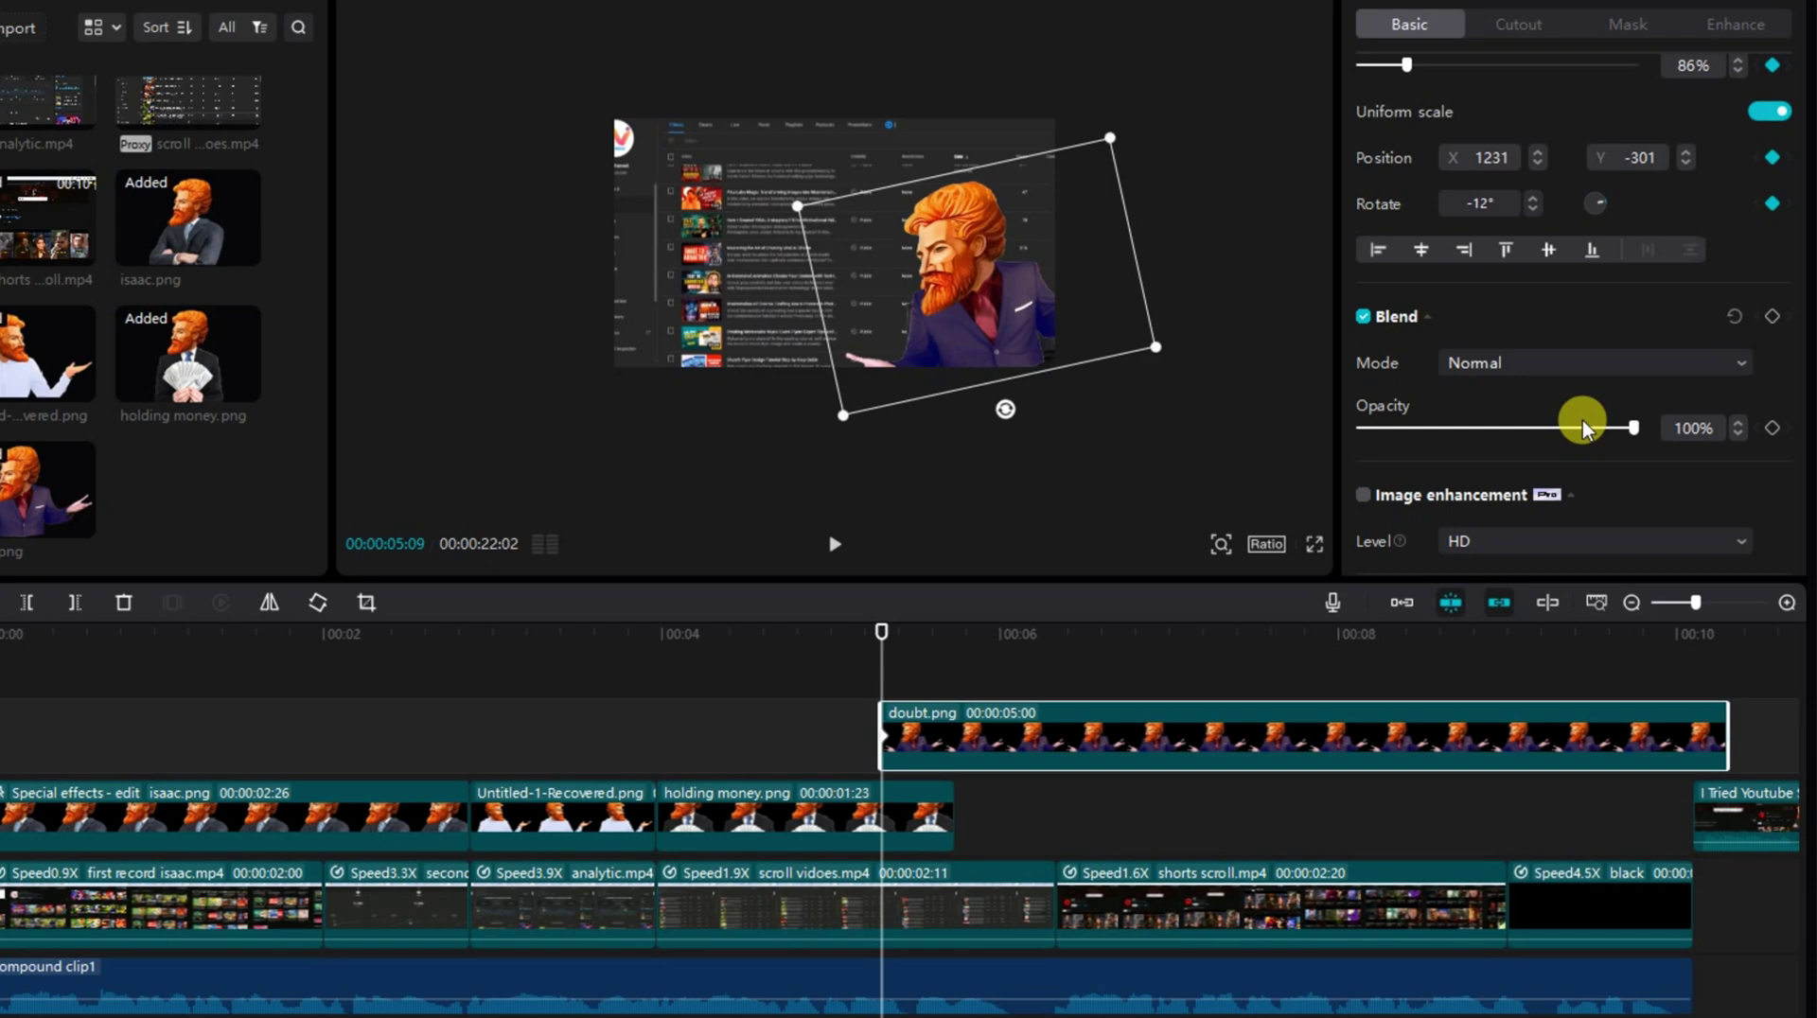
mouse_move(1582, 425)
left_mouse_down()
mouse_move(1353, 407)
mouse_move(1606, 442)
left_mouse_up()
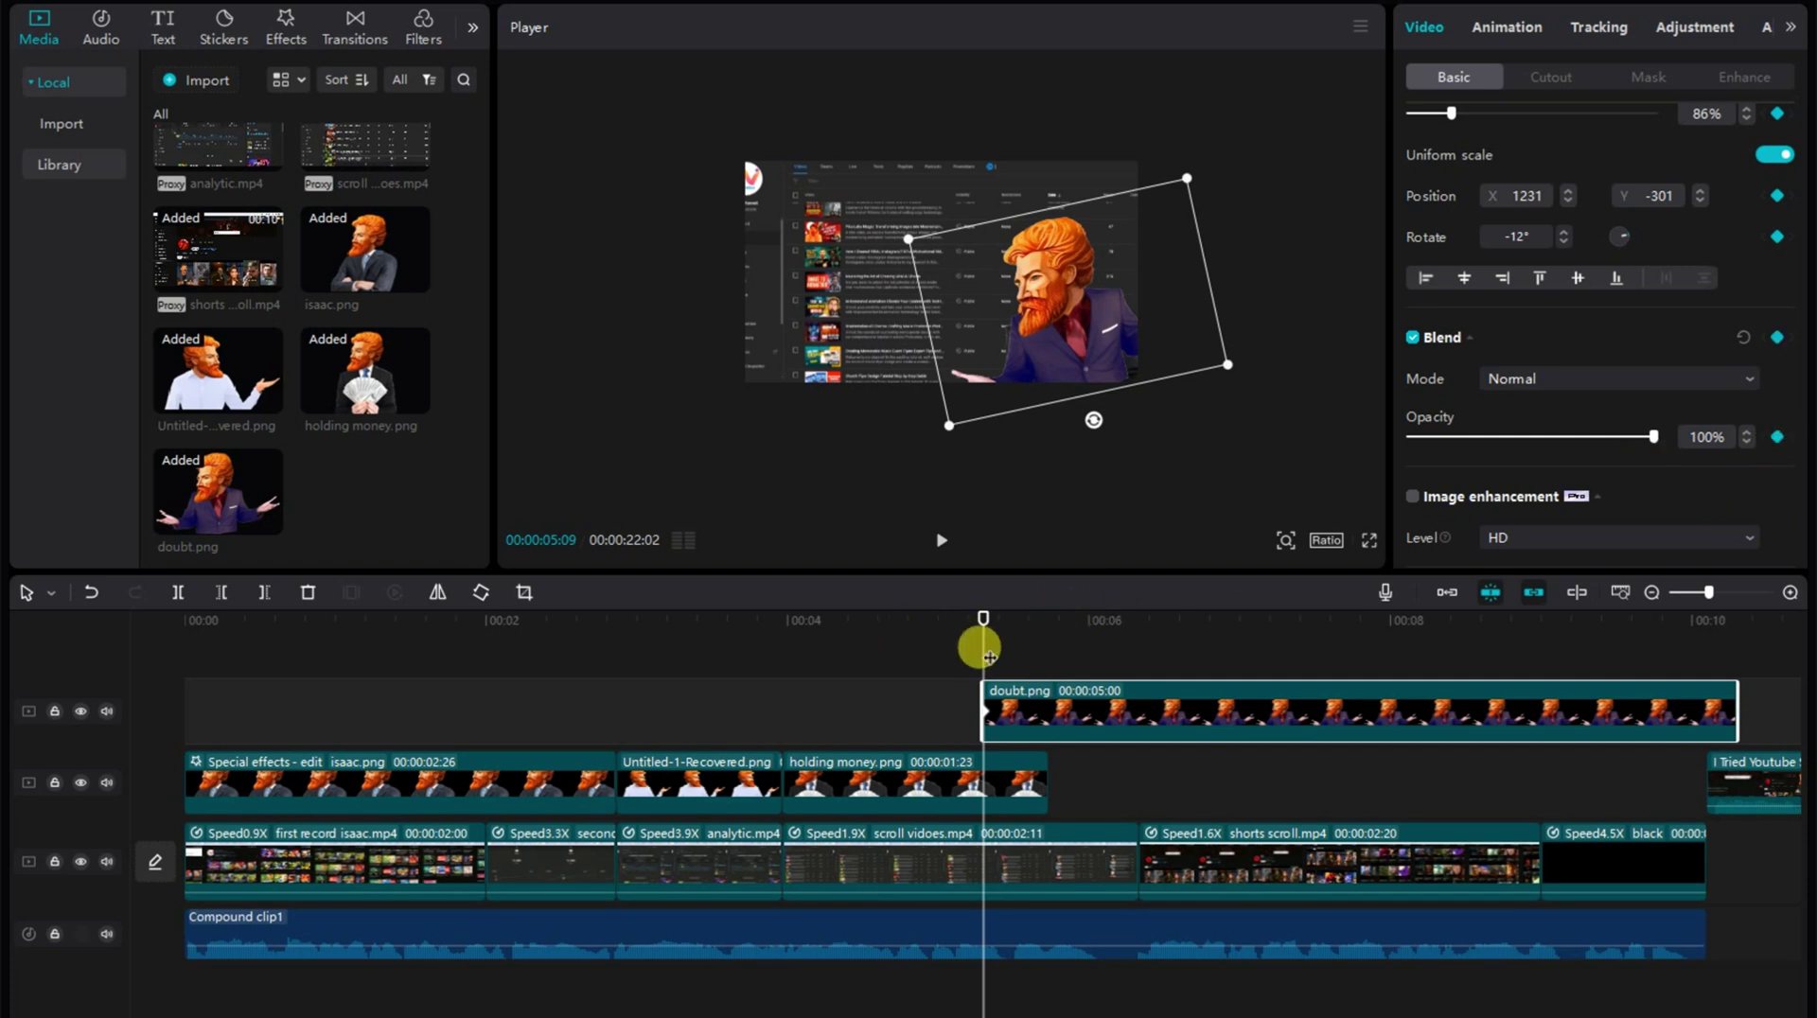
- Keyframe doubt.png at X 63, Y -327 at 00:00:05:17, fading its opacity from 0% at the clip's start to 100% there
left_click(1023, 625)
left_click_drag(1017, 653, 988, 659)
left_click_drag(1647, 456, 1461, 452)
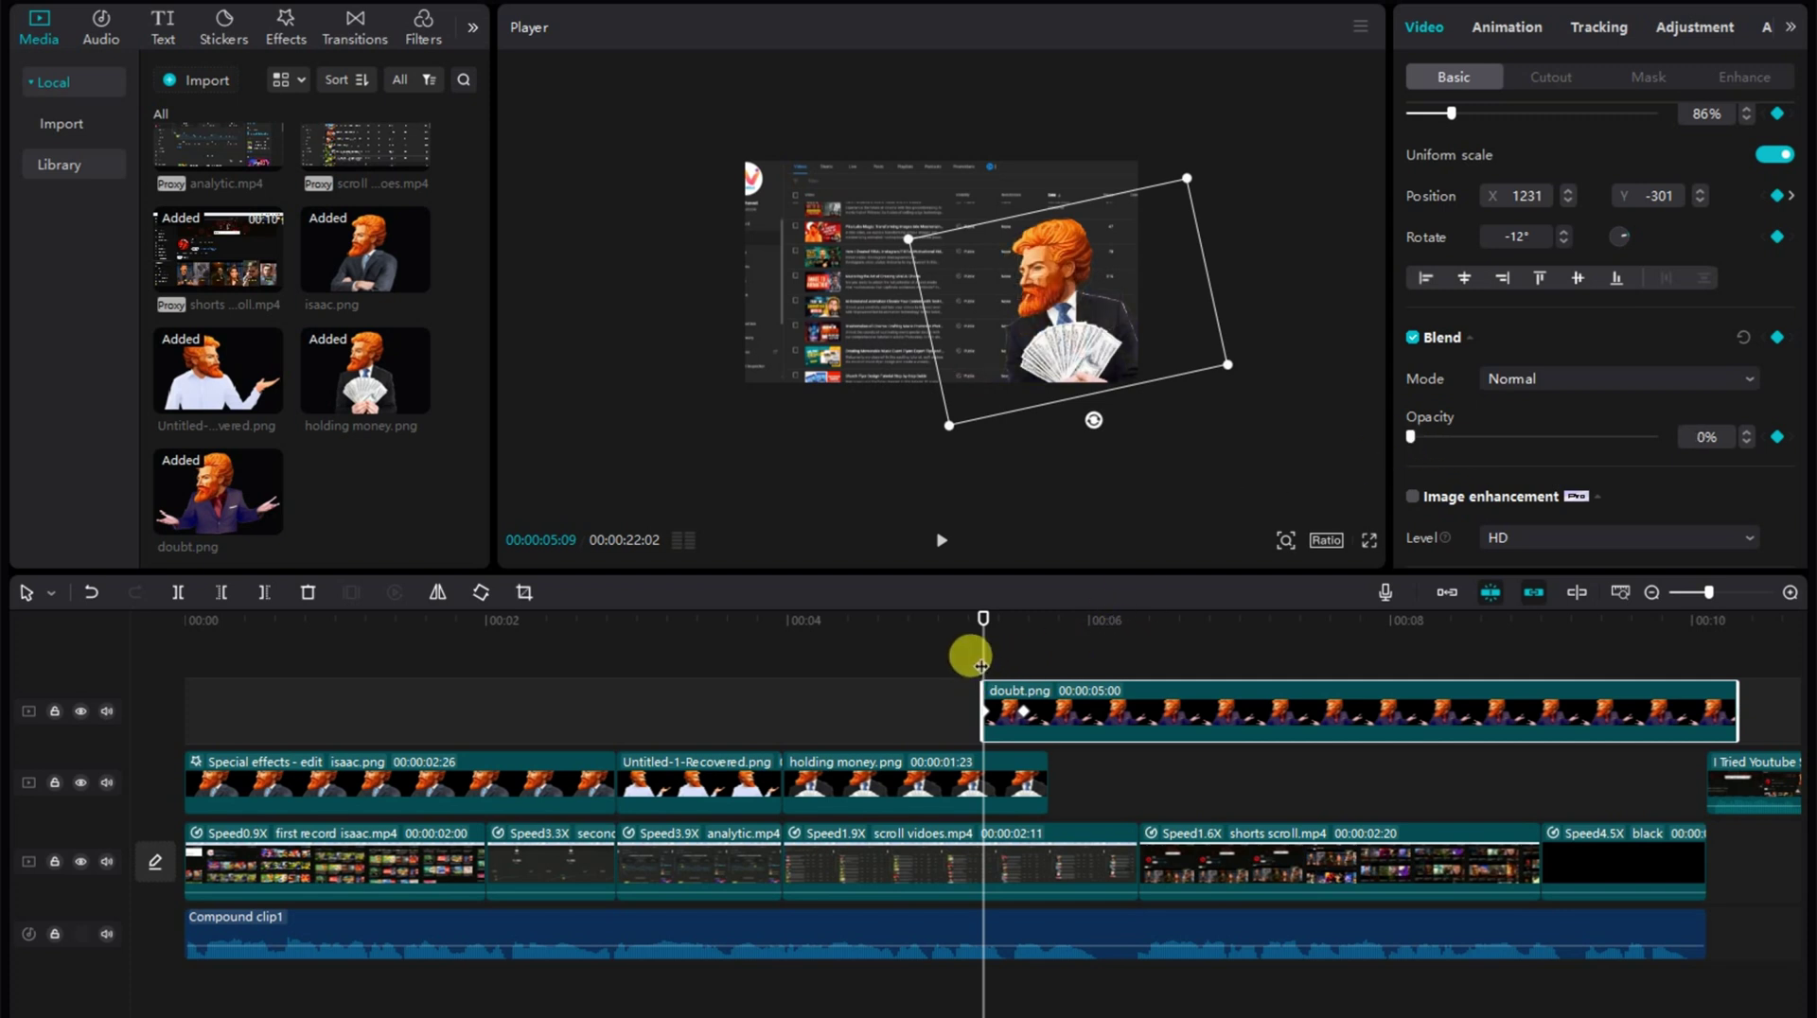
left_click_drag(982, 665, 1023, 650)
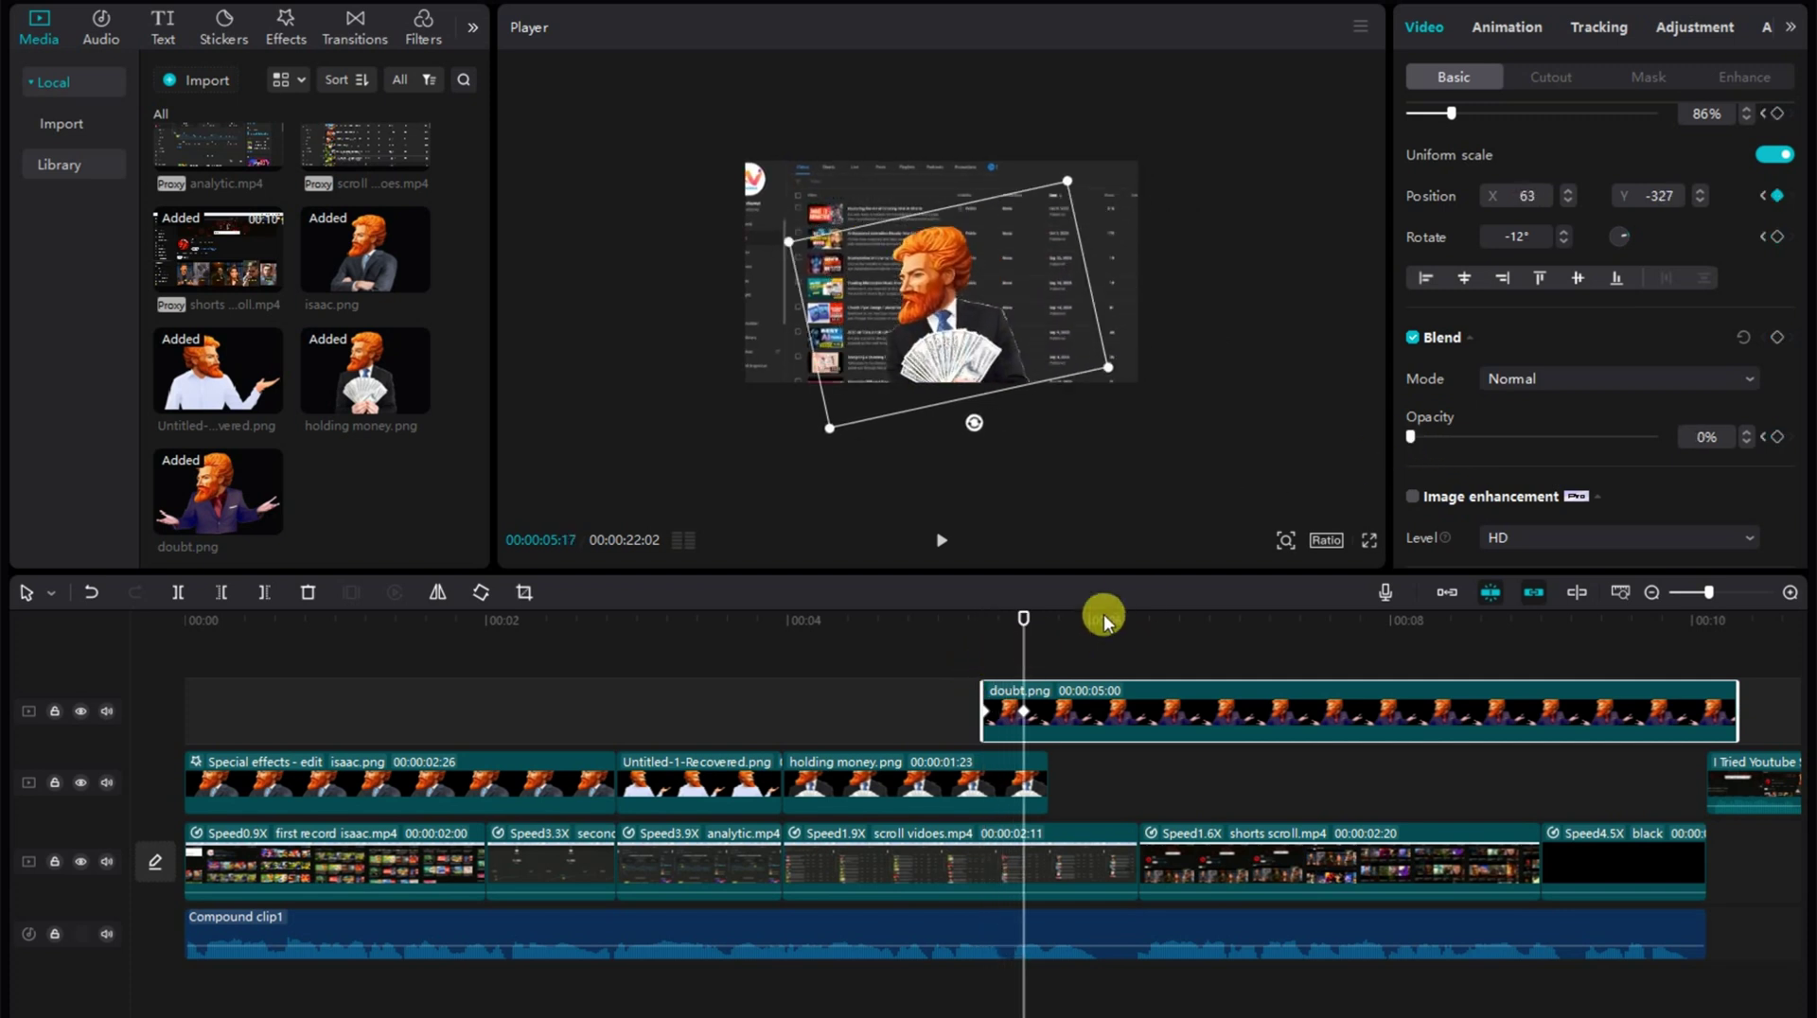
left_click_drag(1422, 441, 1653, 435)
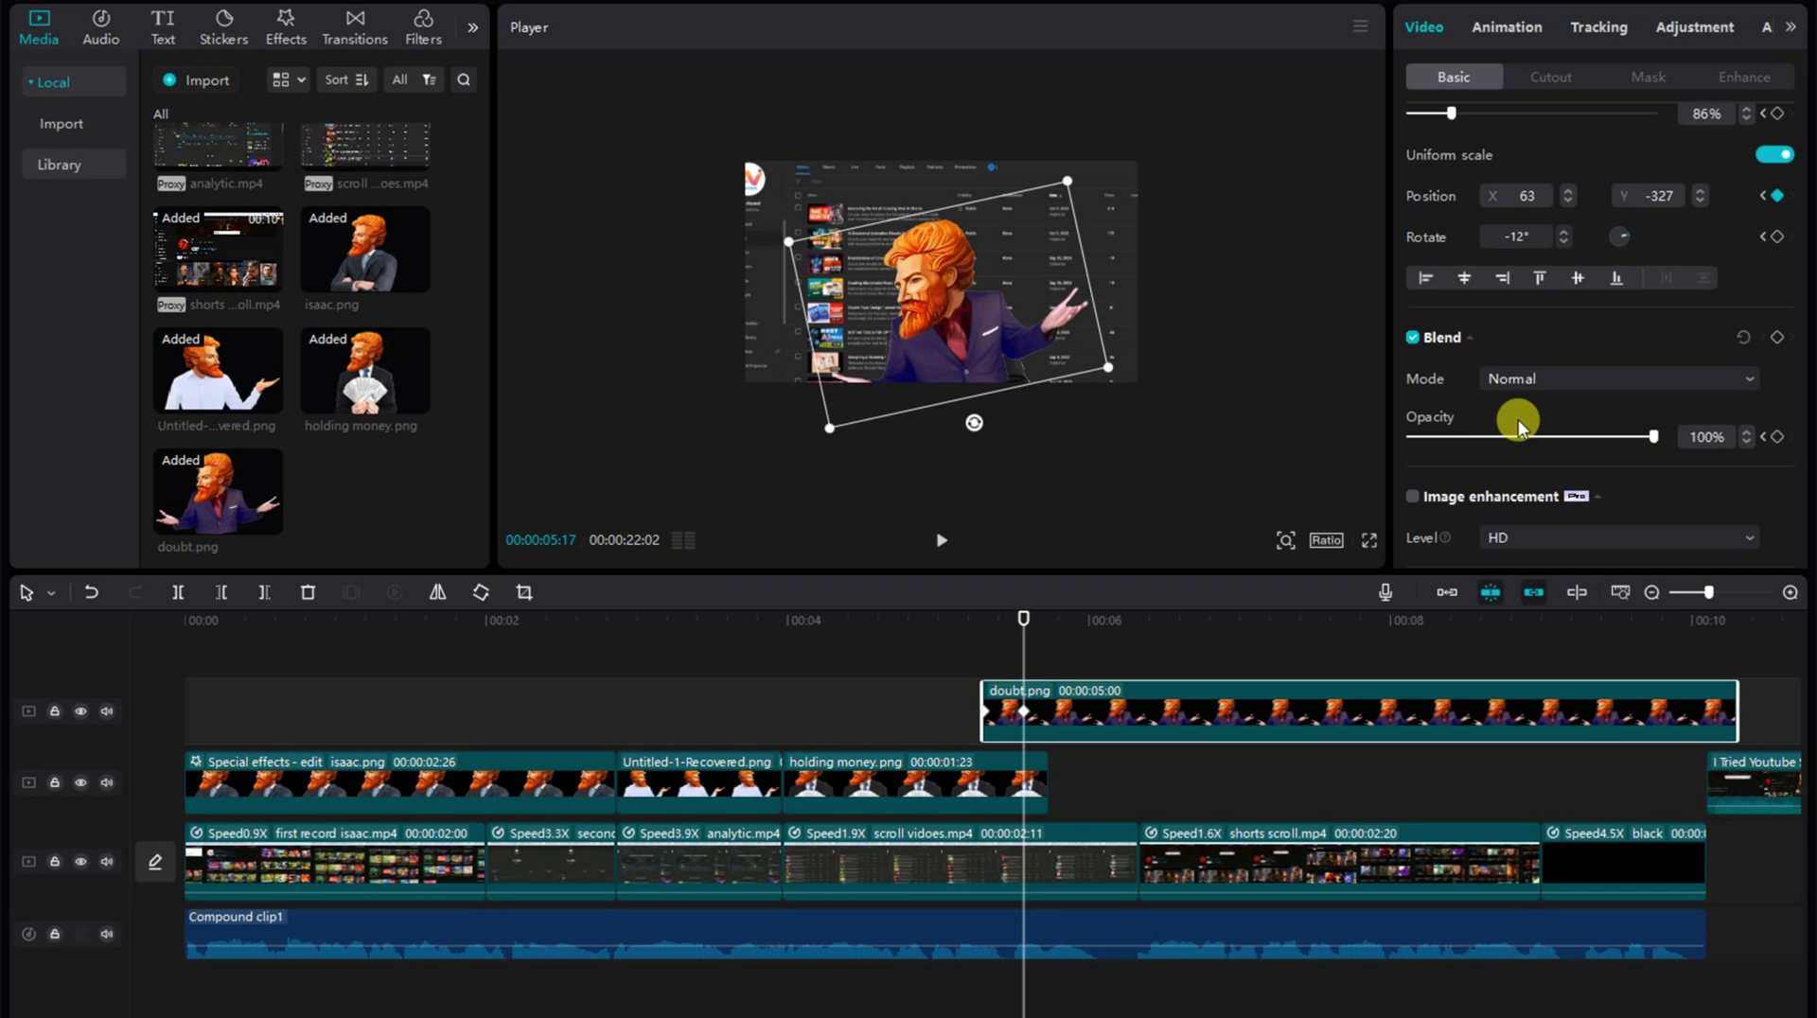
- Straighten and shorten doubt.png, then split it at 00:00:05:22 and move the second part onto the track below after holding money.png
mouse_move(1037, 673)
left_mouse_down()
mouse_move(979, 656)
mouse_move(1035, 653)
left_mouse_up()
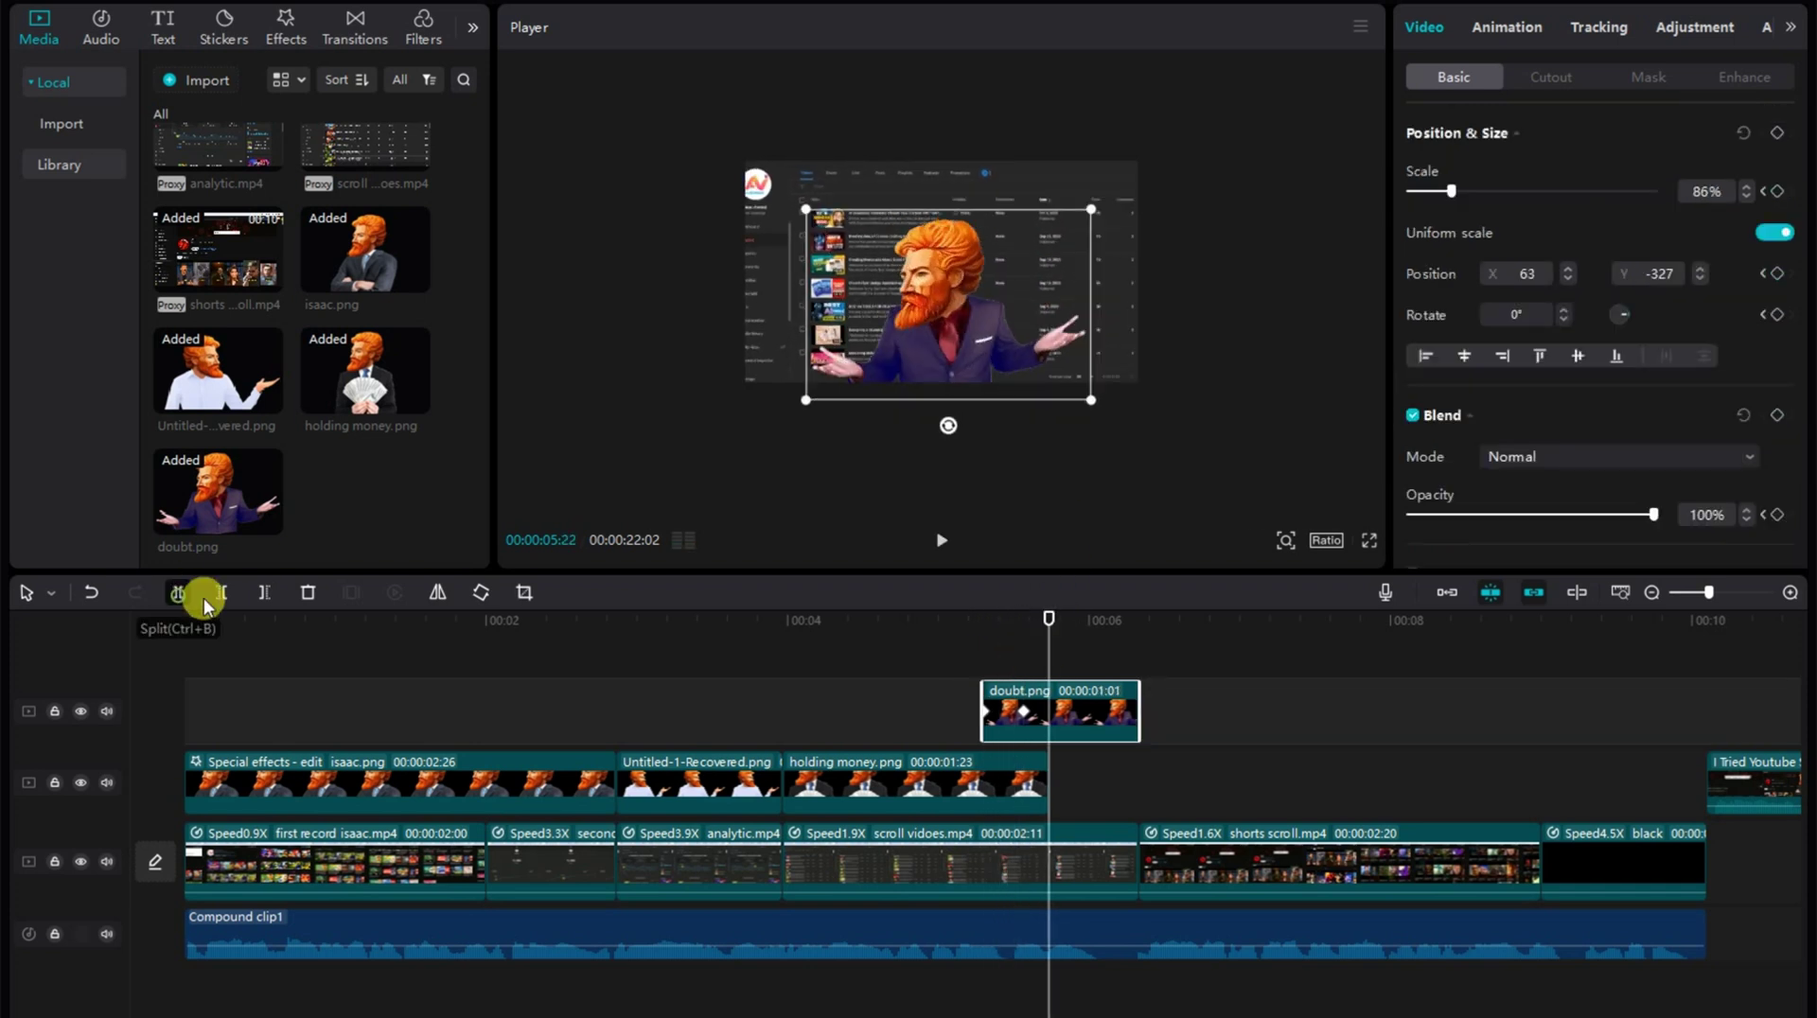
left_click(180, 594)
left_click_drag(1081, 712, 1088, 781)
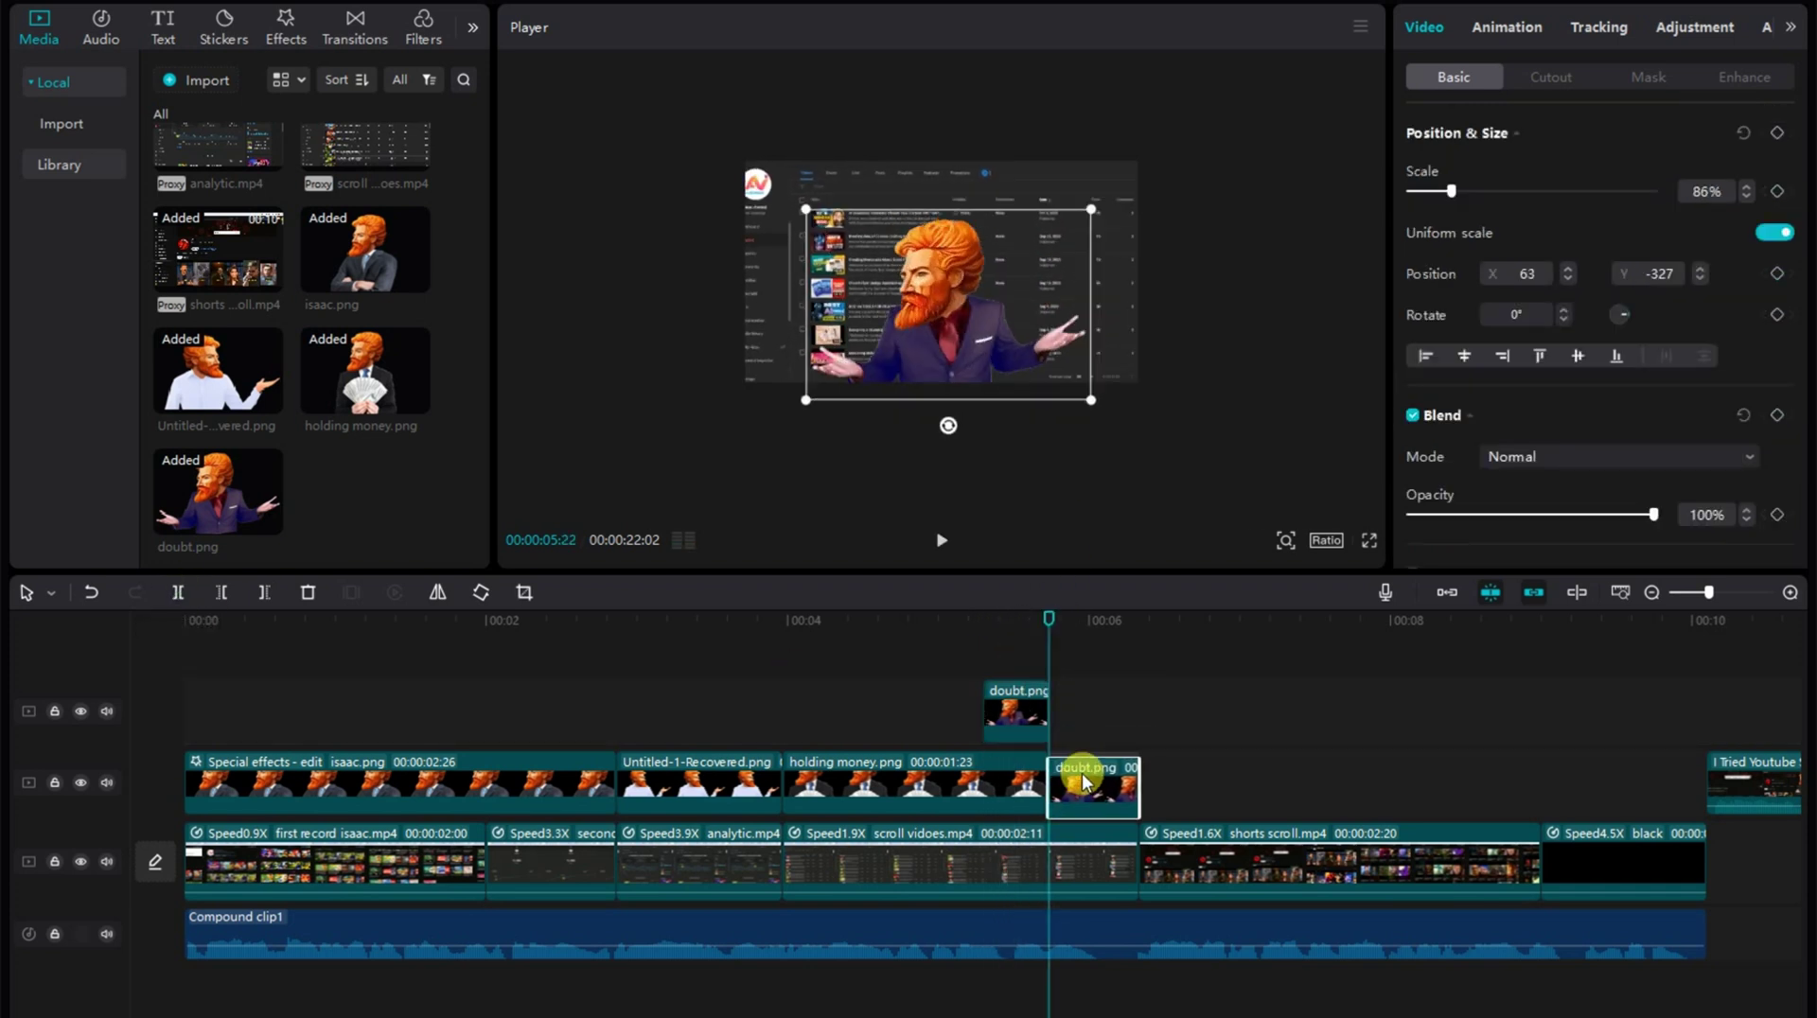
left_click_drag(1049, 662, 965, 656)
key("space")
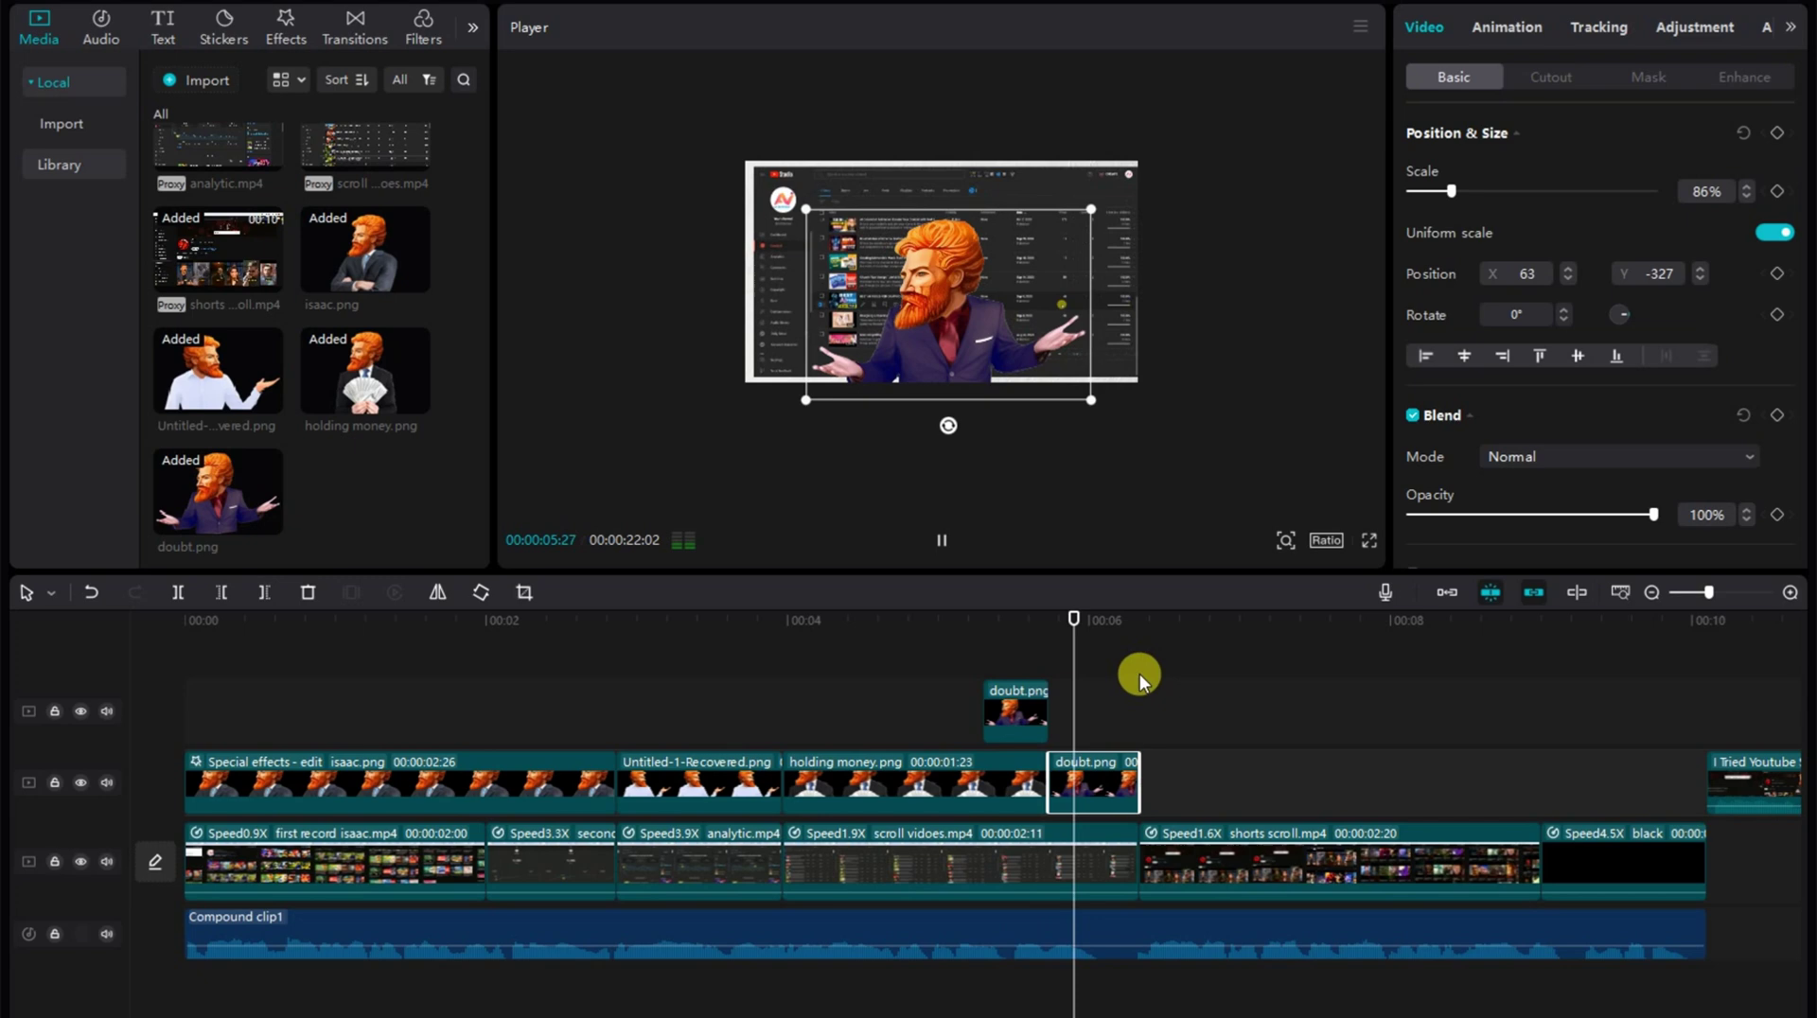
key("space")
key("space")
key("space")
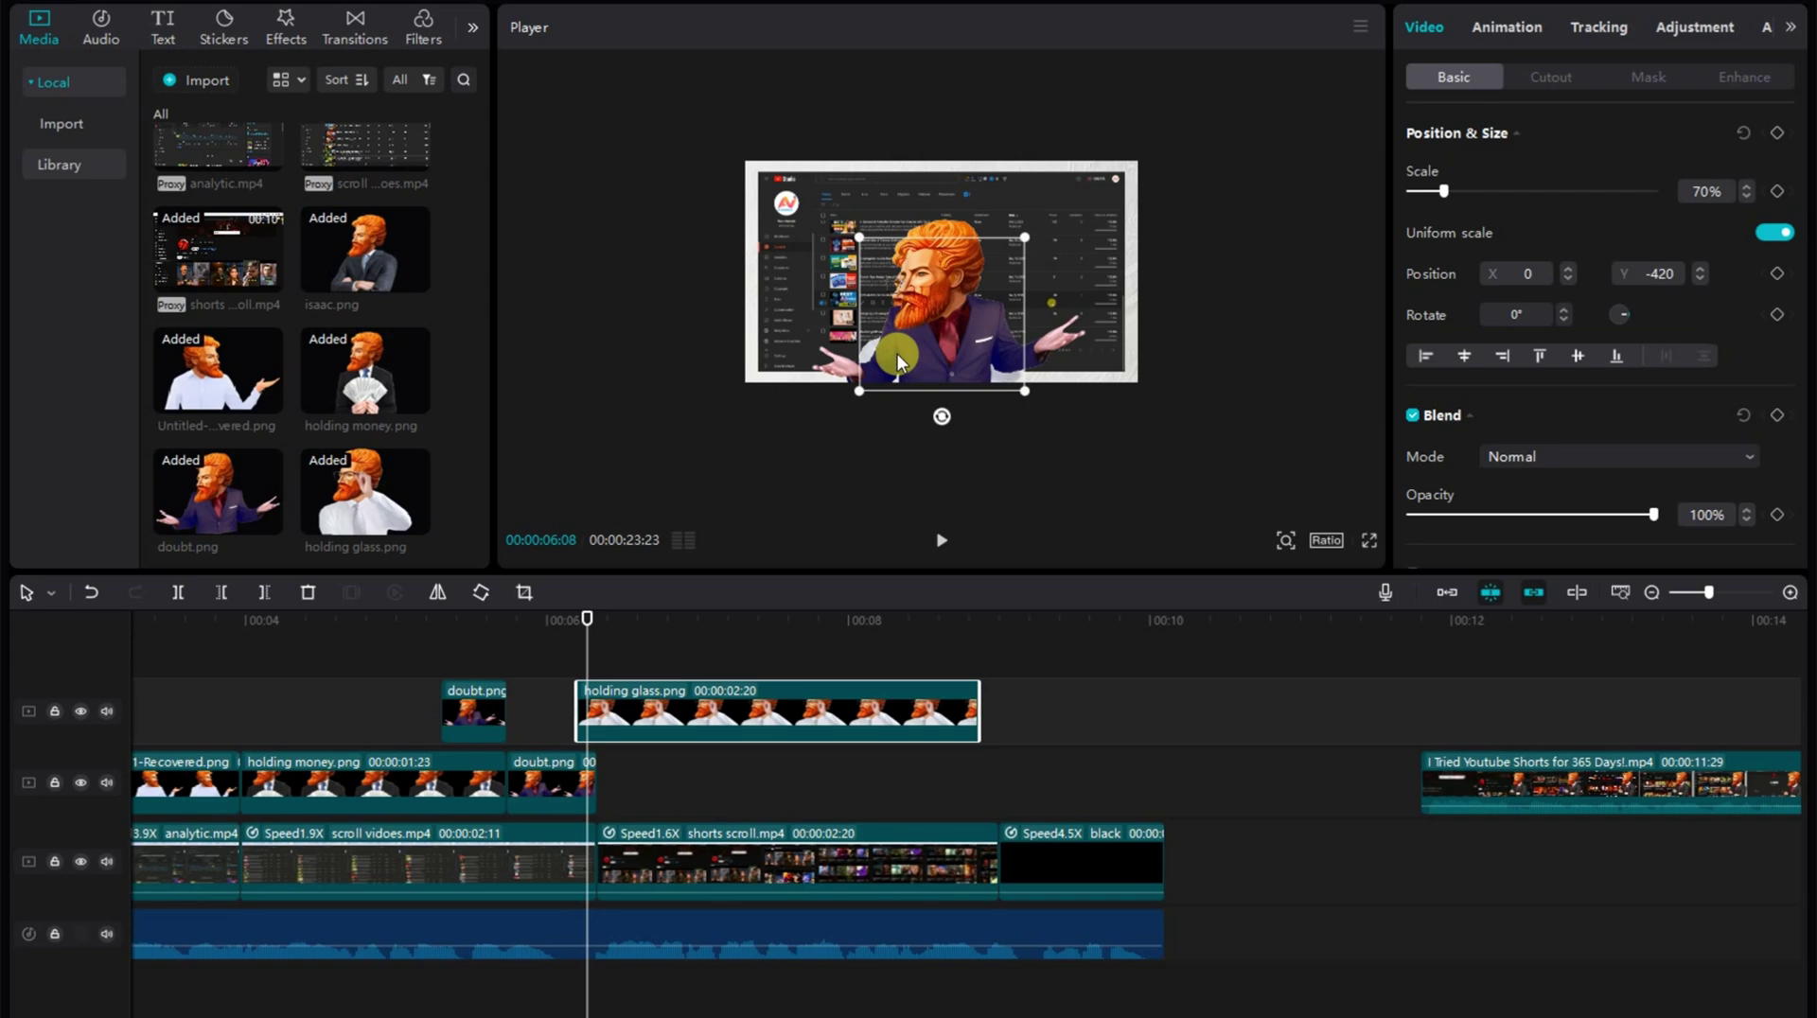
- Move holding glass.png onto the track below after doubt.png and shorten it to 00:00:01:23
left_click_drag(776, 705, 795, 783)
left_click_drag(997, 783, 867, 747)
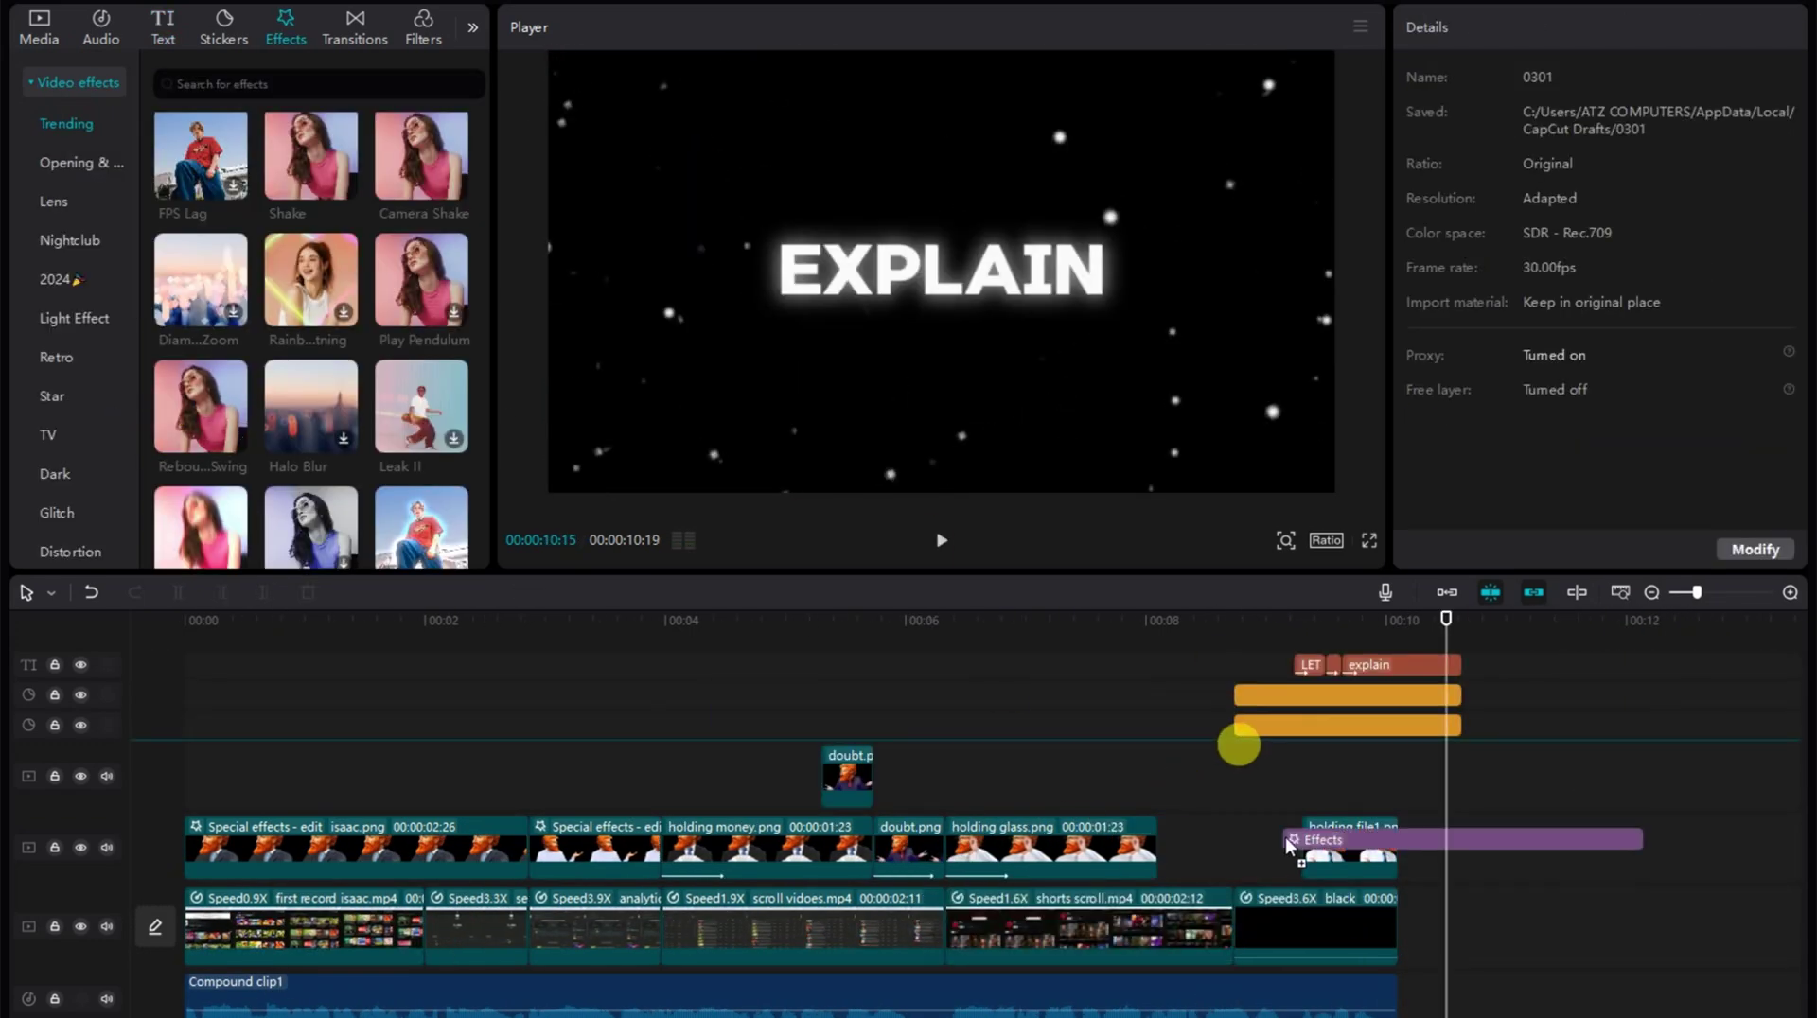
- Apply the Rebound Swing effect to the holding file1.png clip and play it back
left_click_drag(1287, 845, 1298, 846)
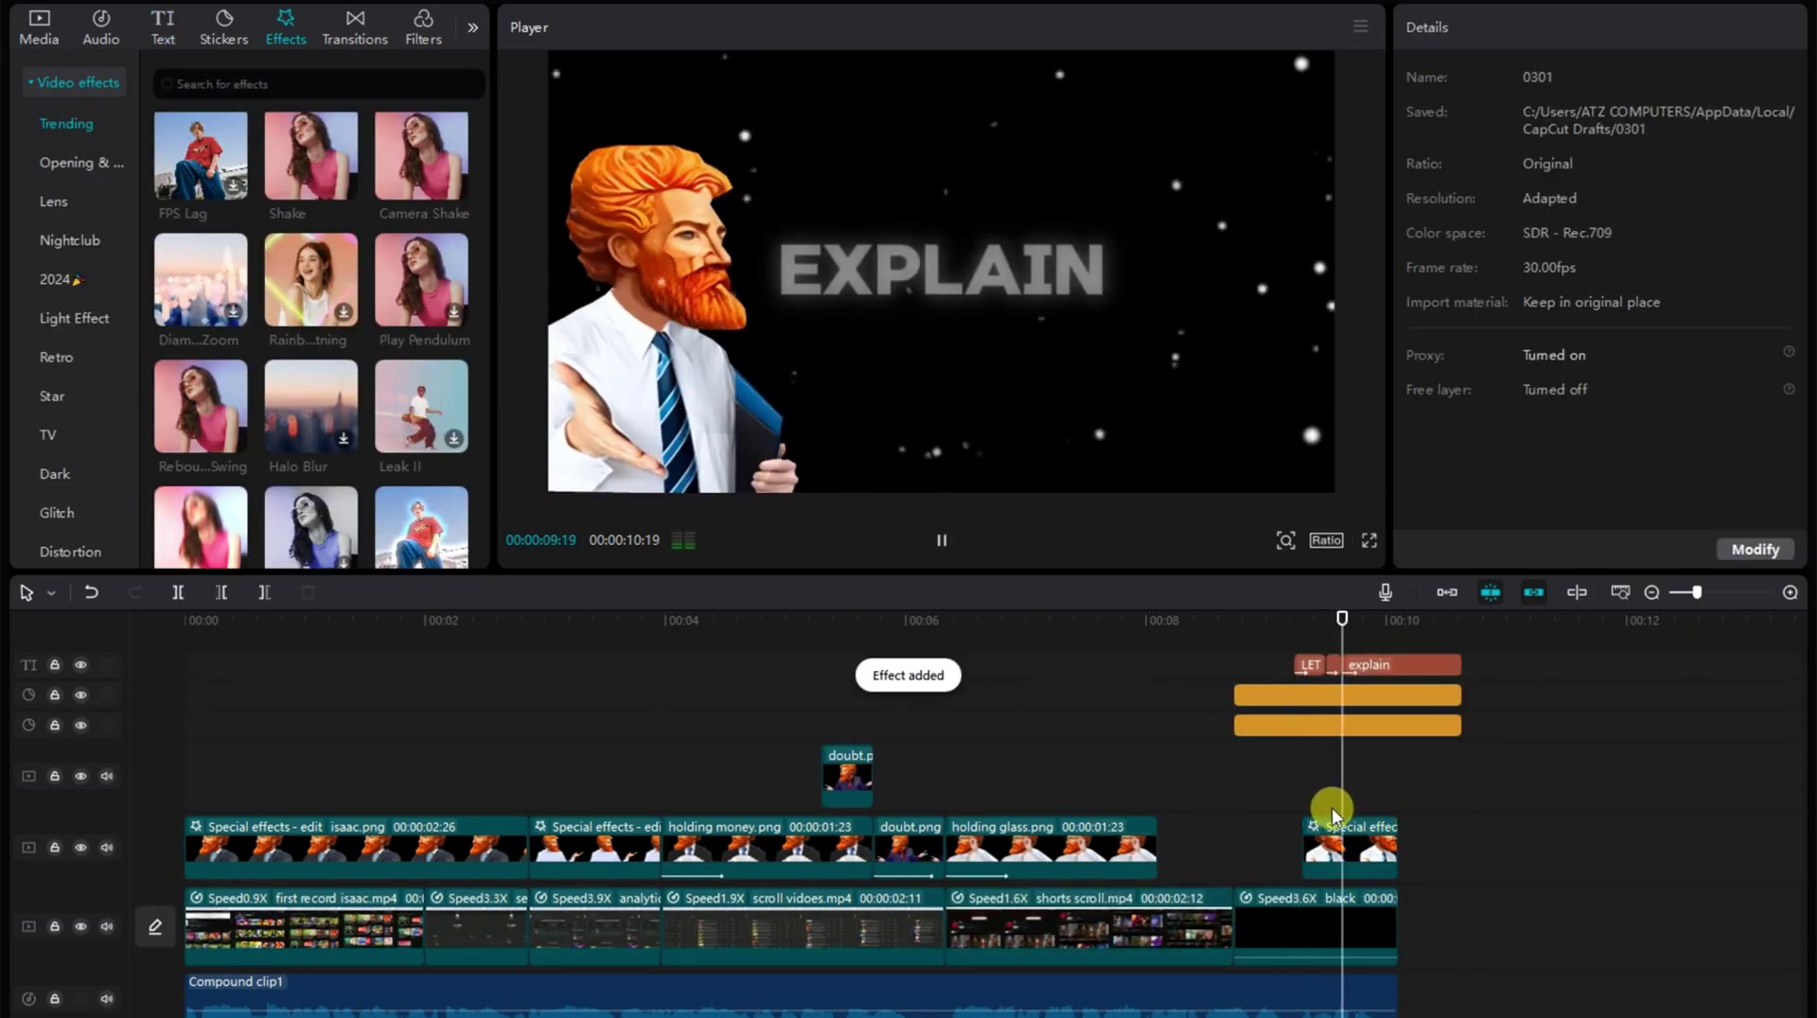
left_click(1386, 842)
scroll(1369, 932, "down", 1)
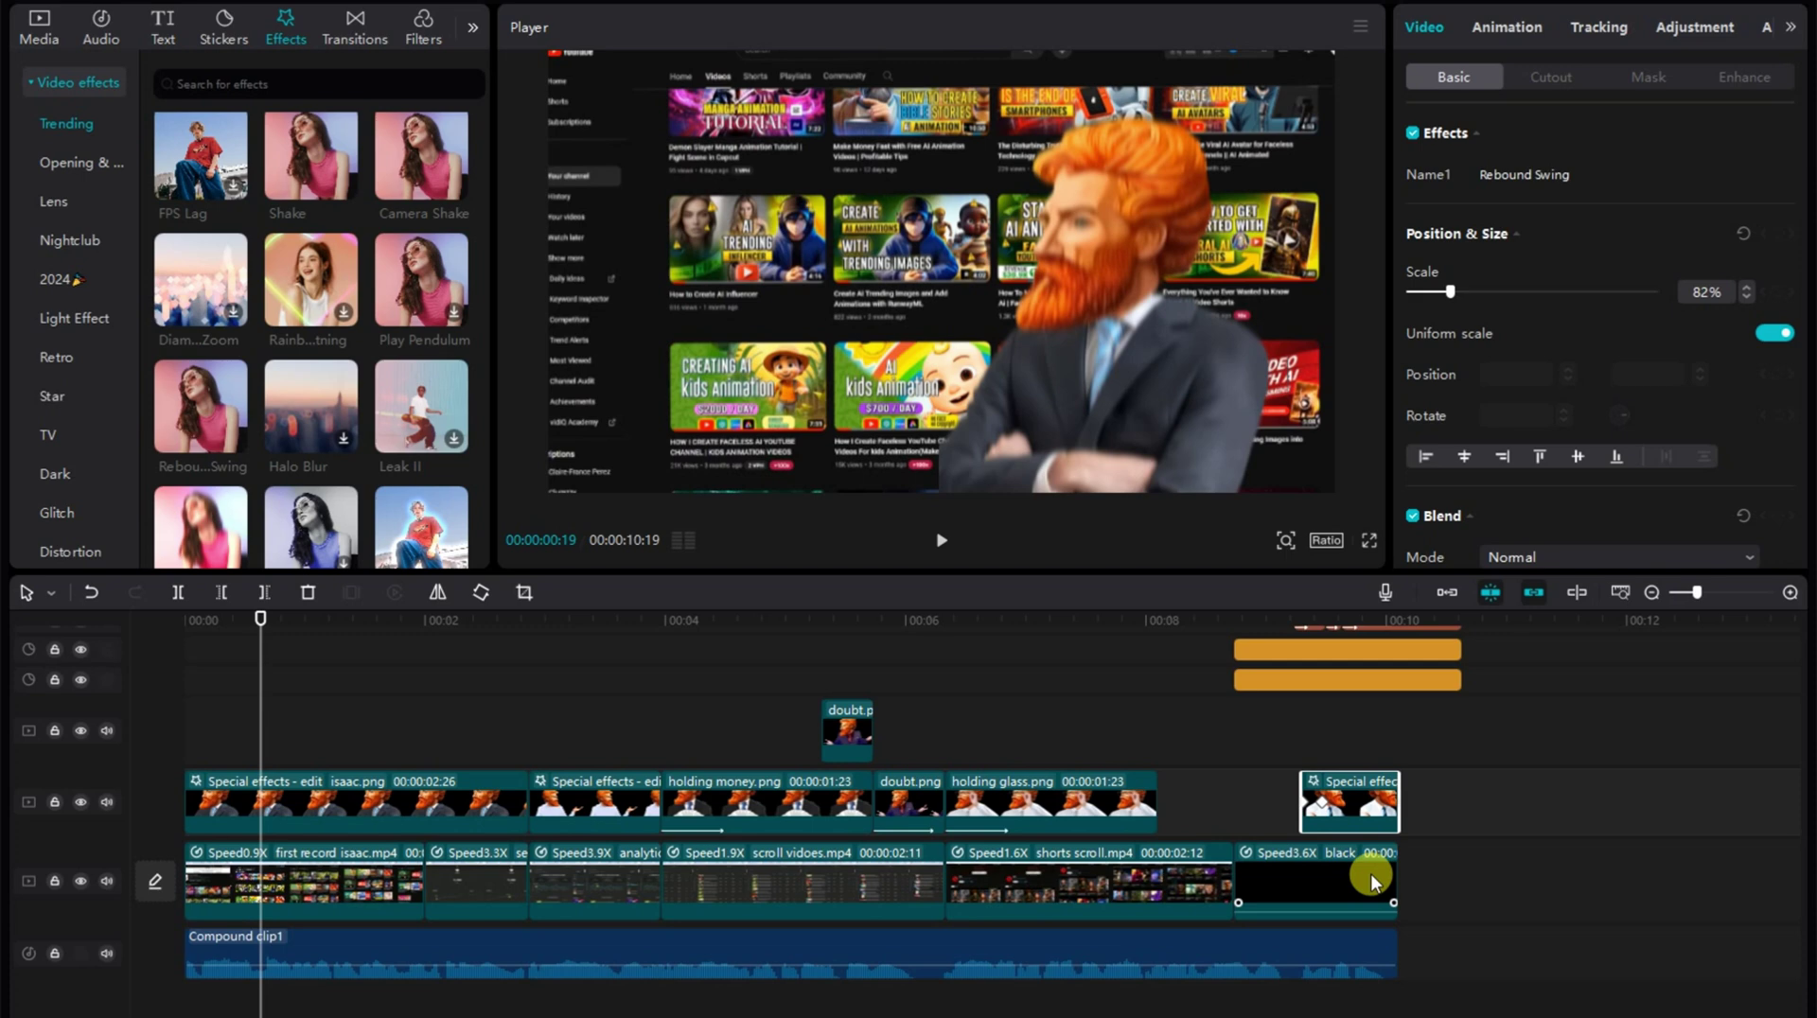
- Extend the holding file1.png clip to about 00:00:11:06 and slow the black background clip to 2.6X speed
left_click(1370, 875)
left_click(1557, 26)
left_click_drag(1392, 848, 1514, 831)
left_click(1383, 814)
left_click(1460, 897)
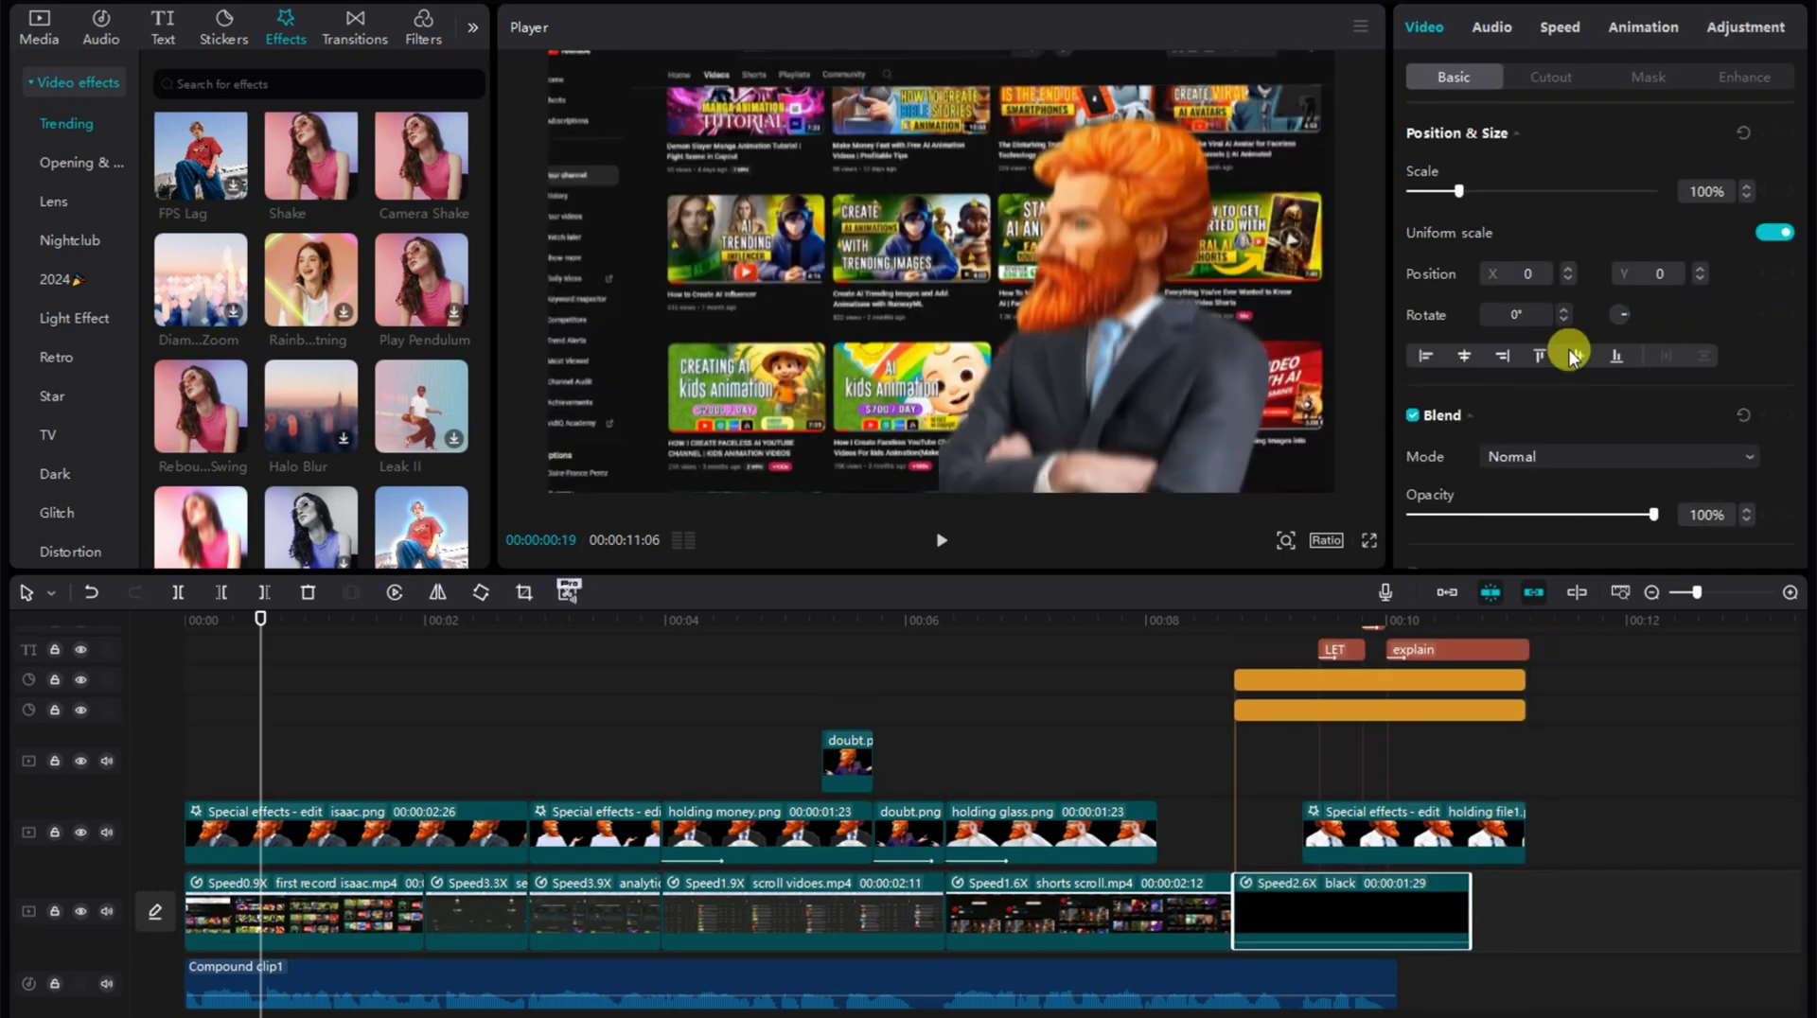
- Extend the black background clip to end together with the holding file1.png clip, and play back
left_click(1557, 27)
left_click_drag(1460, 906, 1524, 885)
left_click(1211, 777)
key("space")
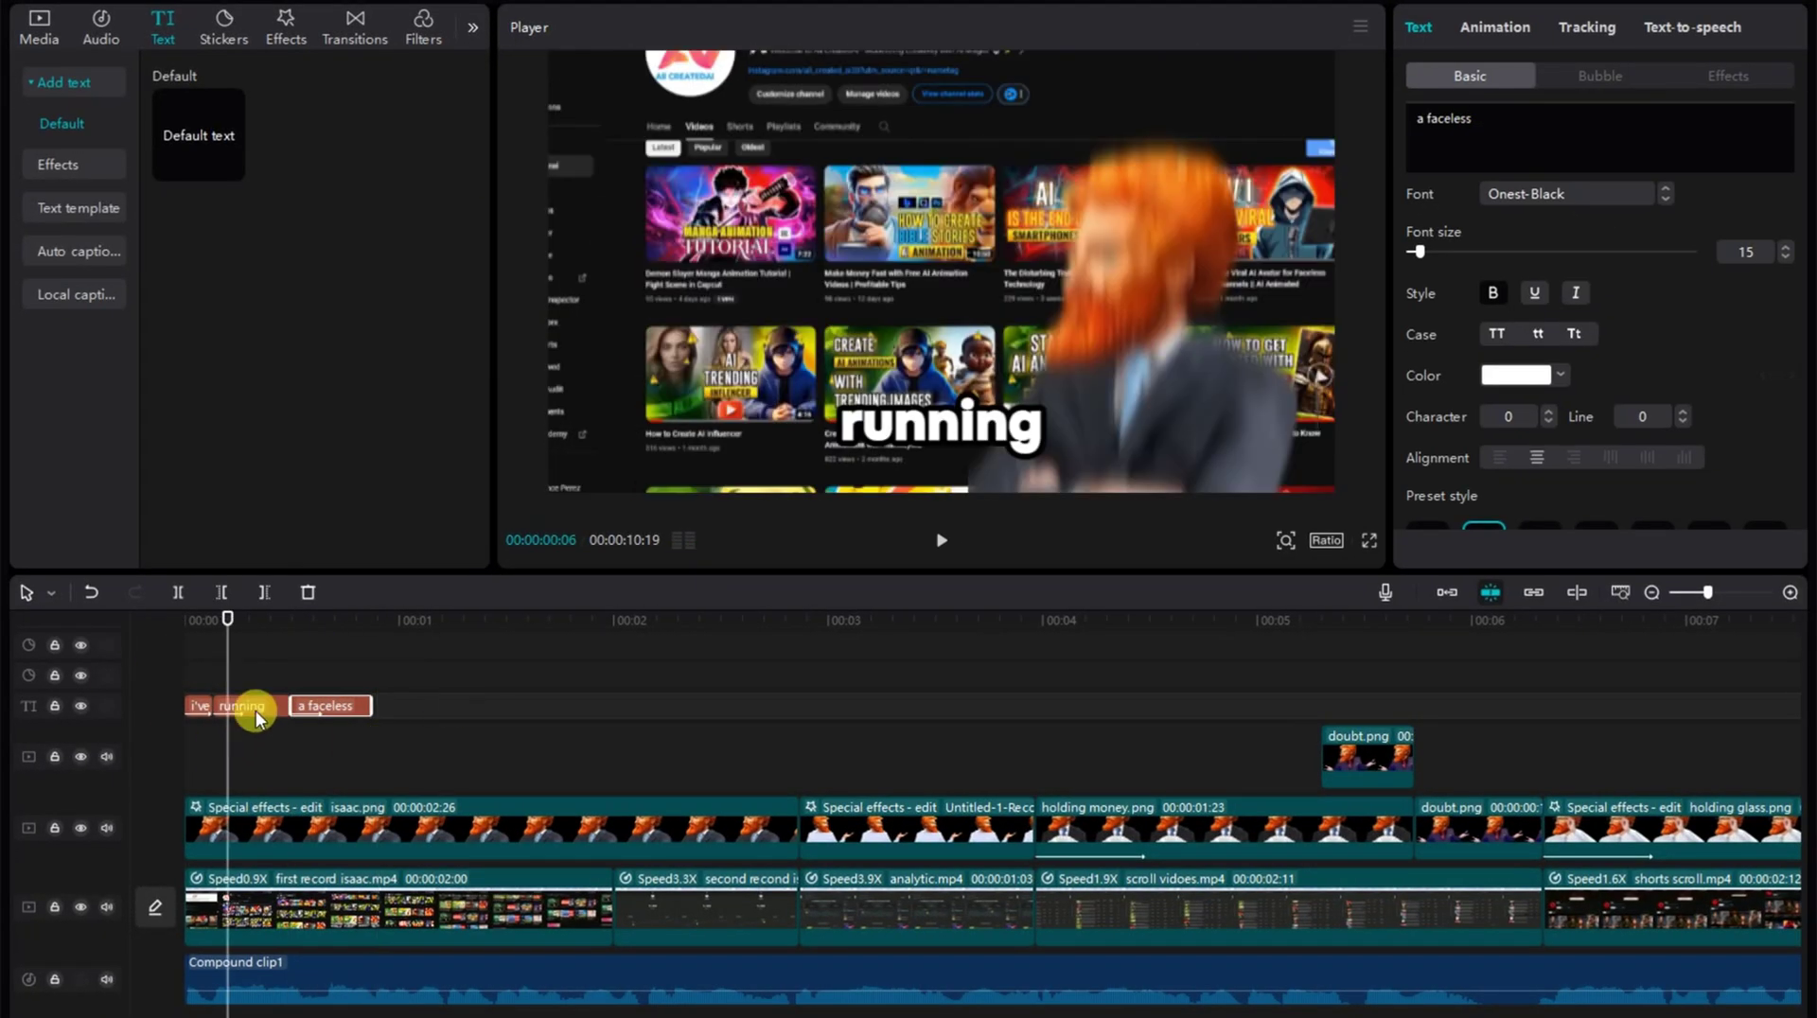
- Fit the "a faceless" caption directly after the "running" caption and add a copy of the "running" caption behind it
left_click(356, 684)
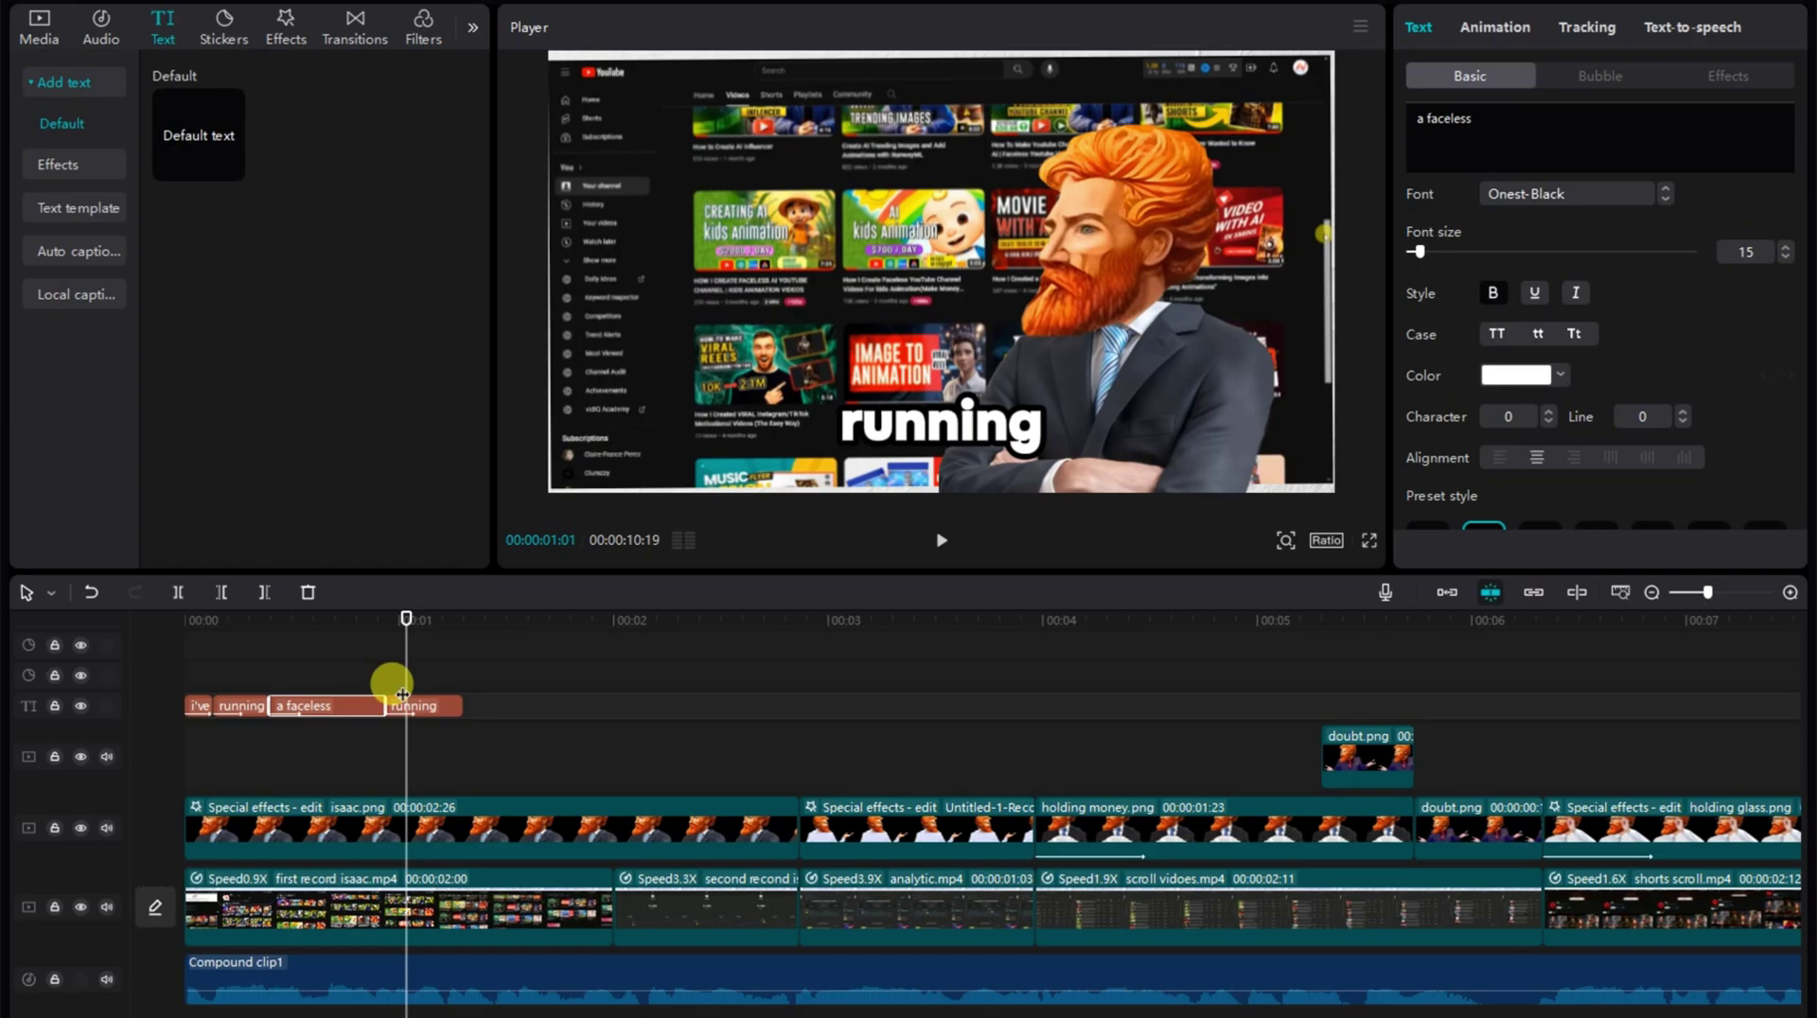